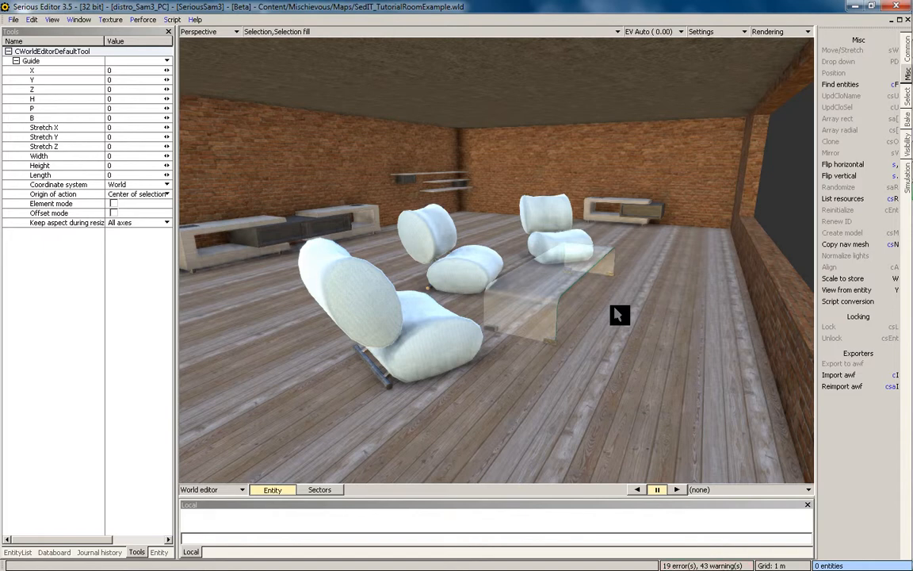
Pull the camera back to see more of the tutorial room and open the File menu
click(567, 262)
click(574, 292)
middle_drag(549, 304, 559, 282)
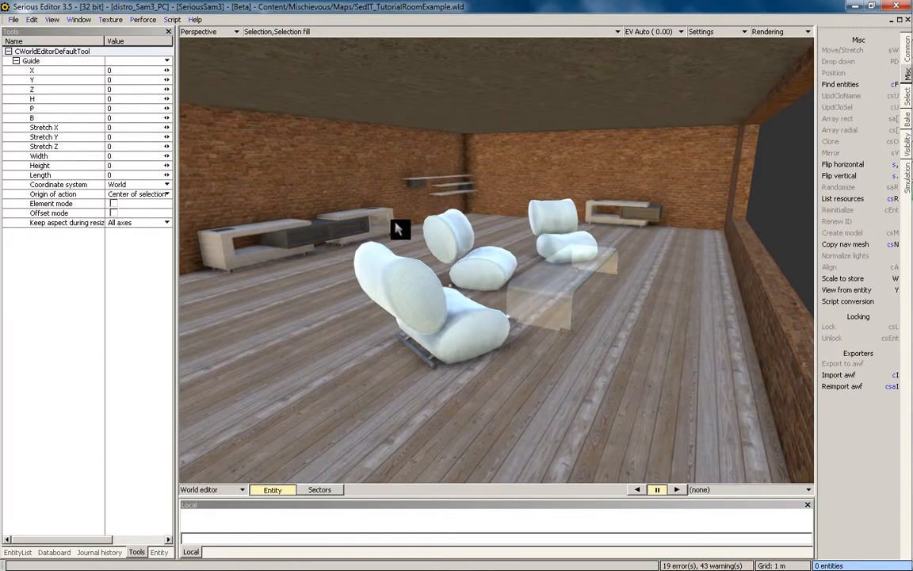
click(14, 20)
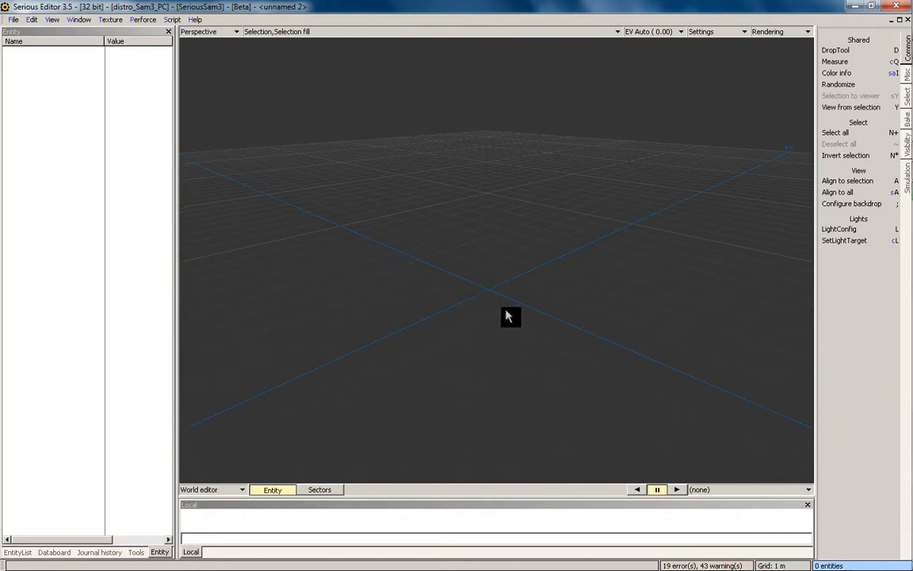
Assign the SeriousSam model from Content/SeriousSam3/Models/Player/SeriousSam to a new simple model
middle_drag(536, 301, 568, 328)
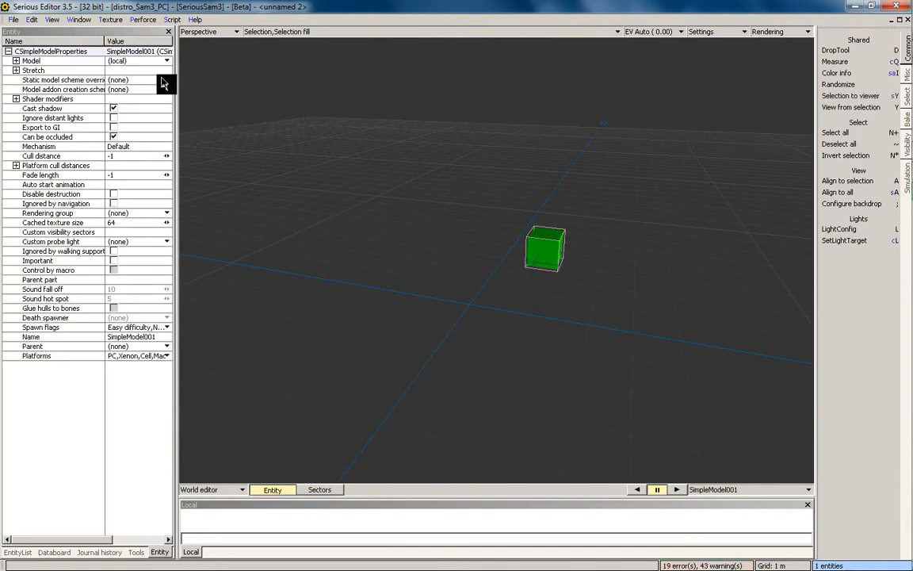
click(124, 63)
click(135, 84)
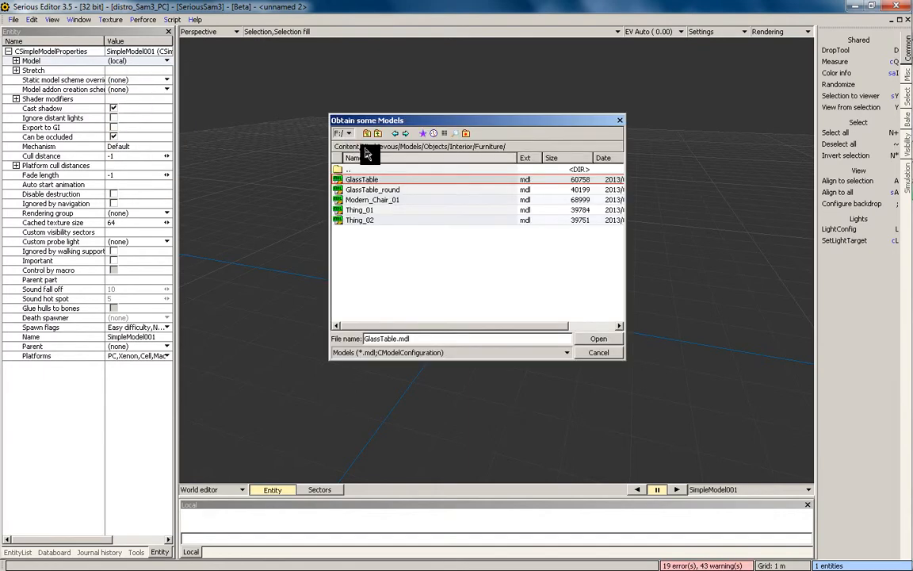
click(423, 133)
click(468, 164)
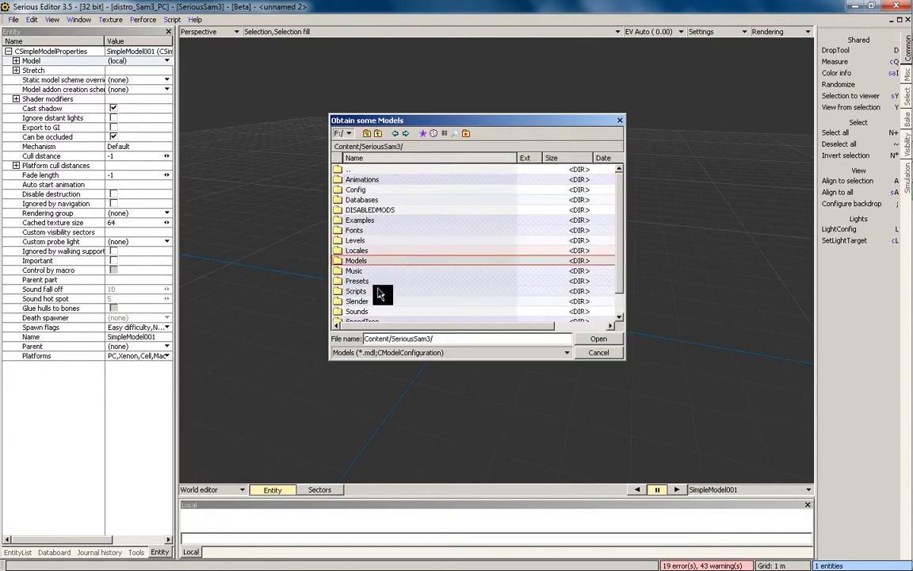
scroll(379, 293, down, 1)
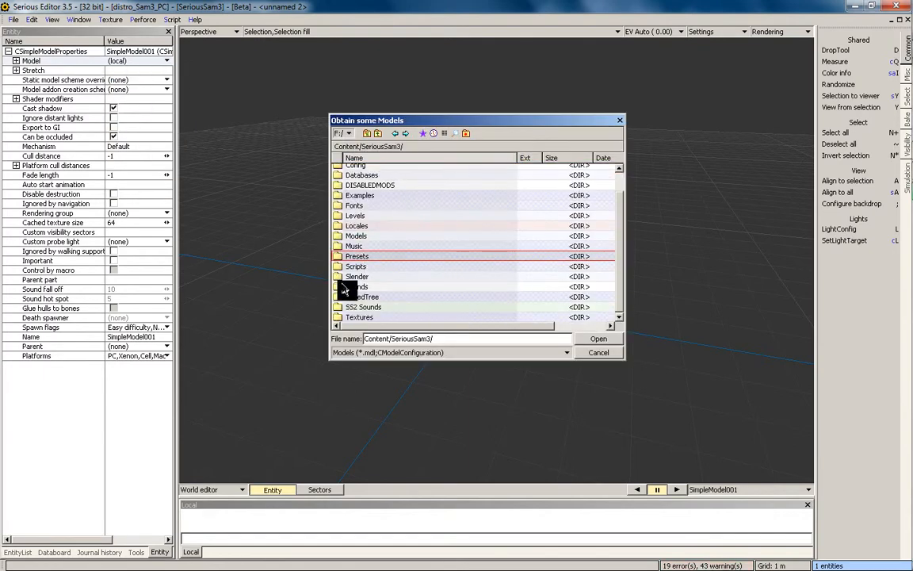
double_click(380, 237)
double_click(390, 291)
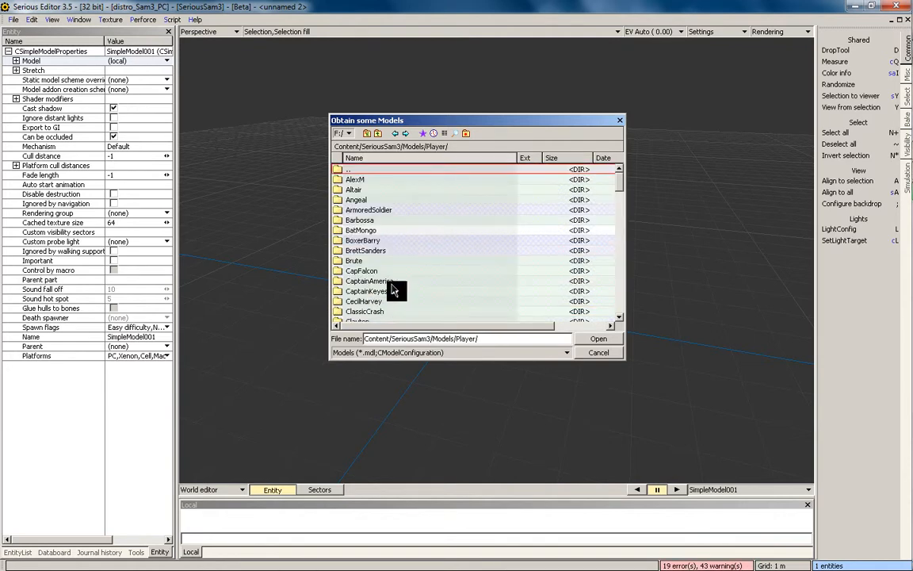
text(se)
scroll(397, 304, down, 3)
double_click(379, 236)
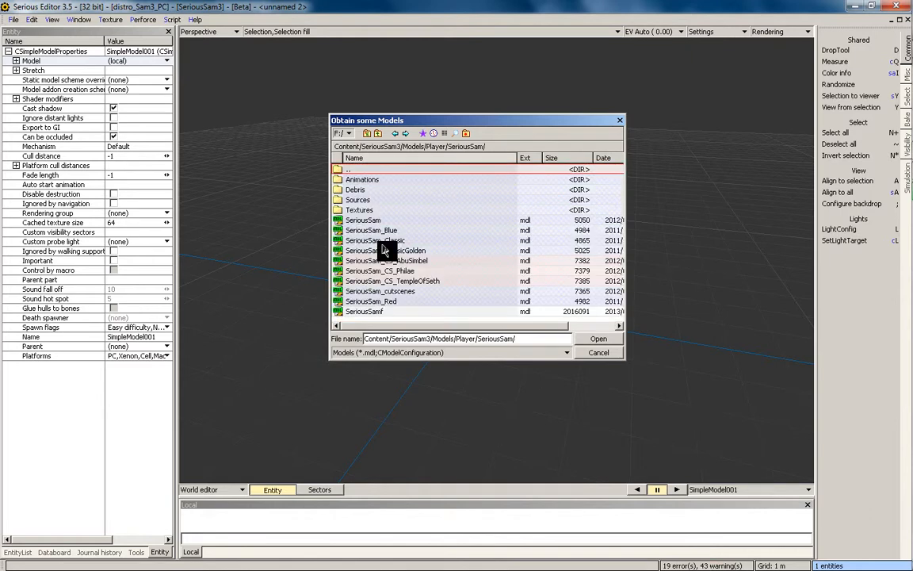
double_click(378, 230)
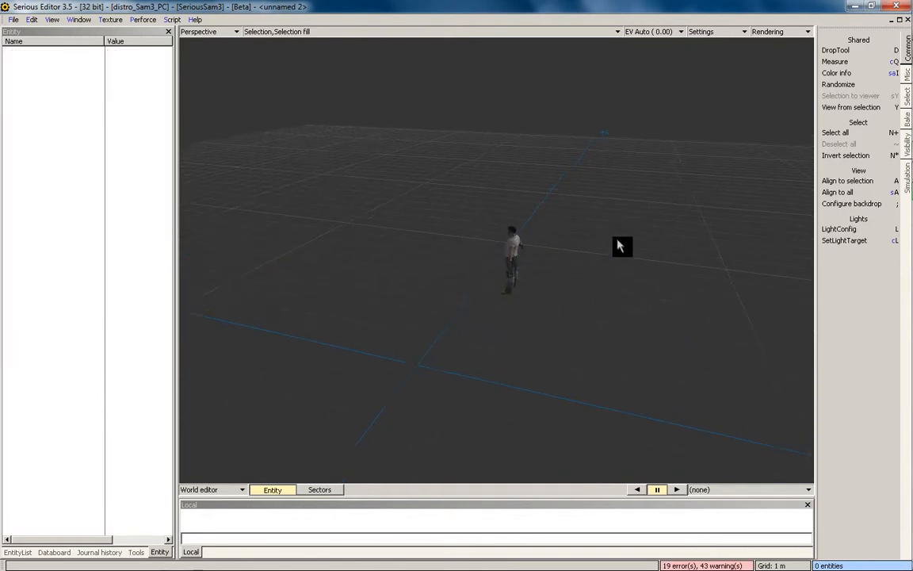
Drop the SeriousSam character into the world and orbit in for a closer view
click(380, 309)
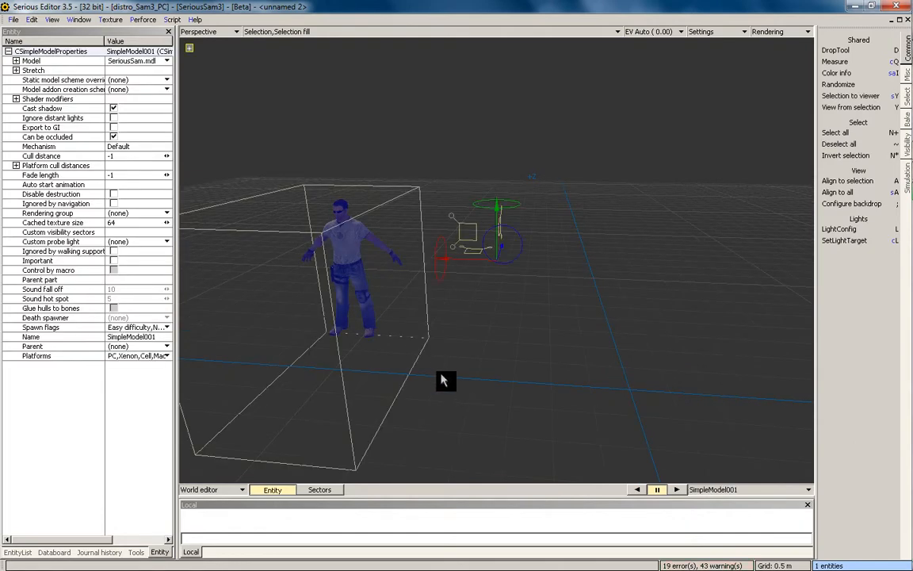
middle_drag(443, 384, 477, 361)
click(483, 275)
scroll(483, 275, up, 3)
middle_drag(483, 275, 490, 317)
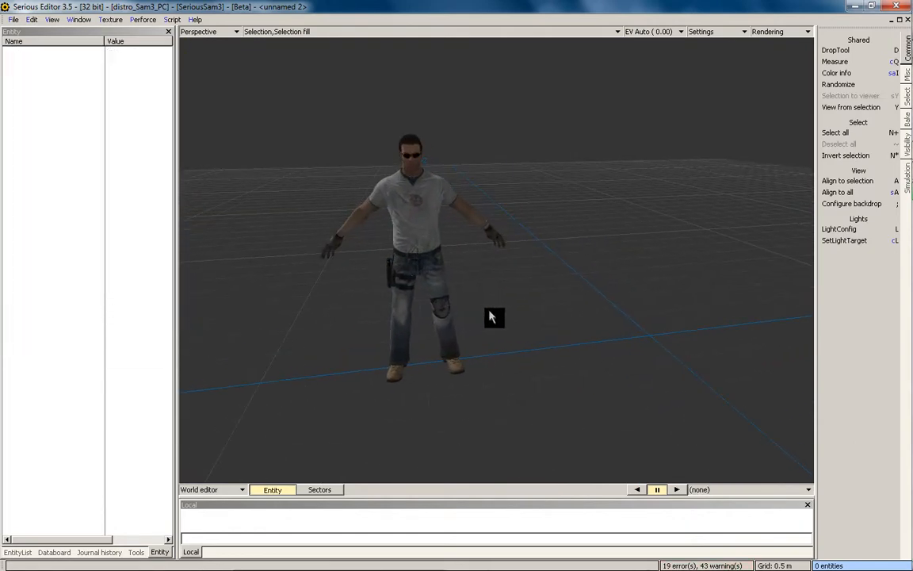
click(434, 254)
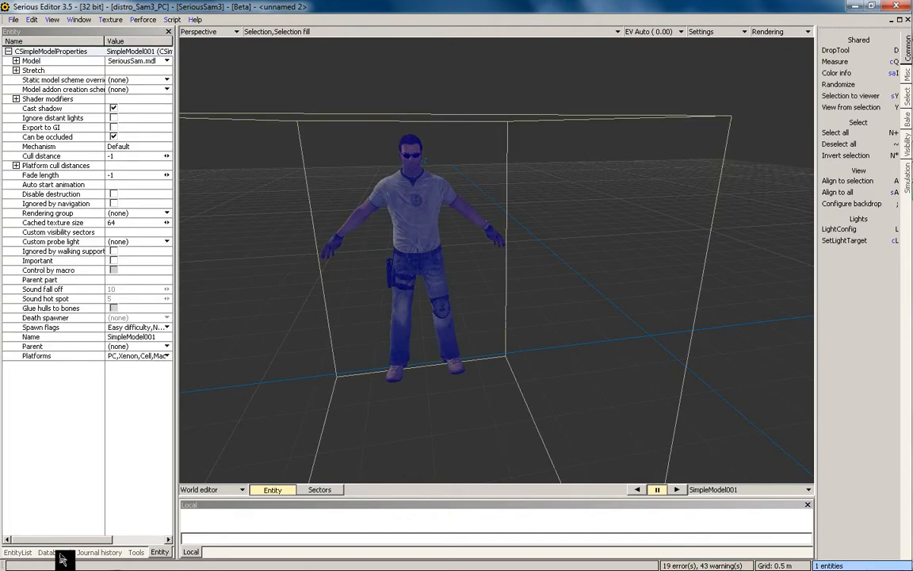
Bring up the Databoard with its Krystal folder and reselect the character
click(47, 552)
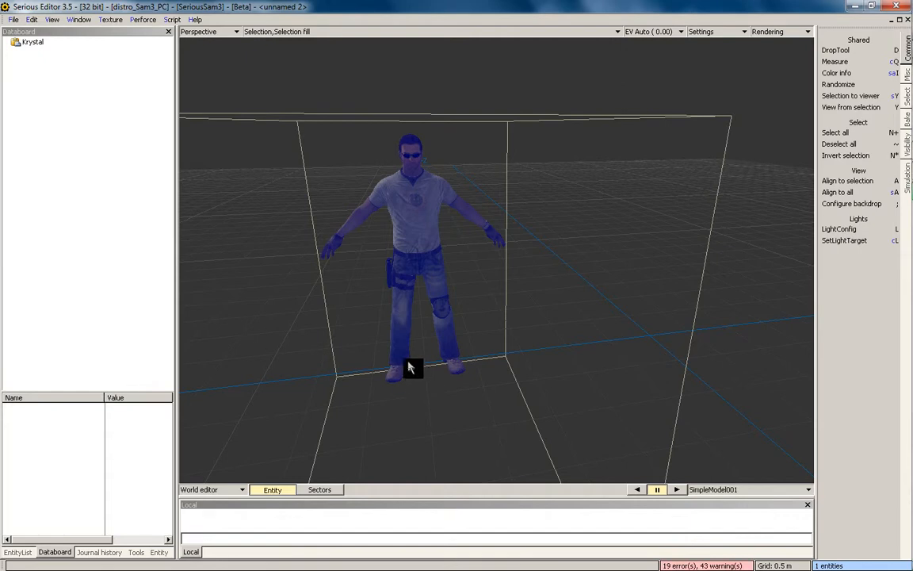
middle_drag(428, 339, 376, 302)
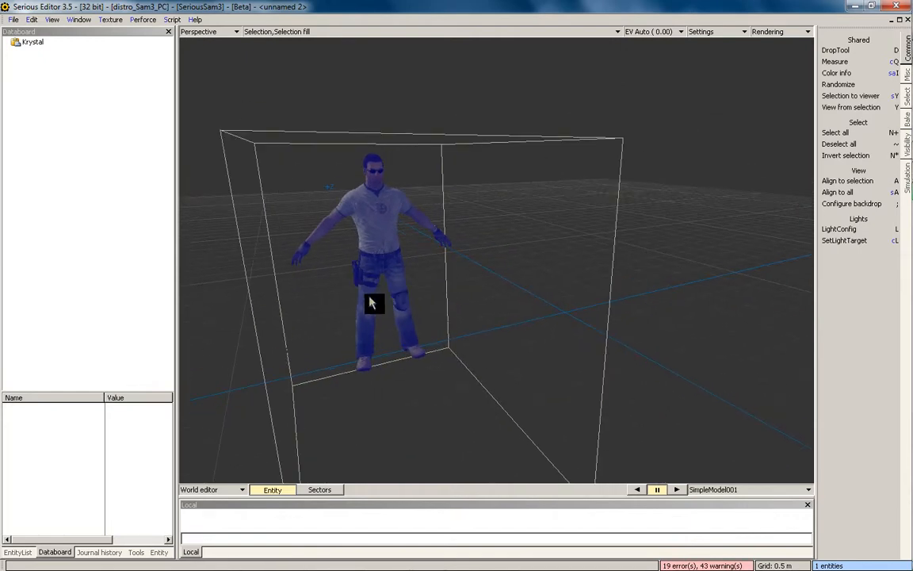
click(382, 322)
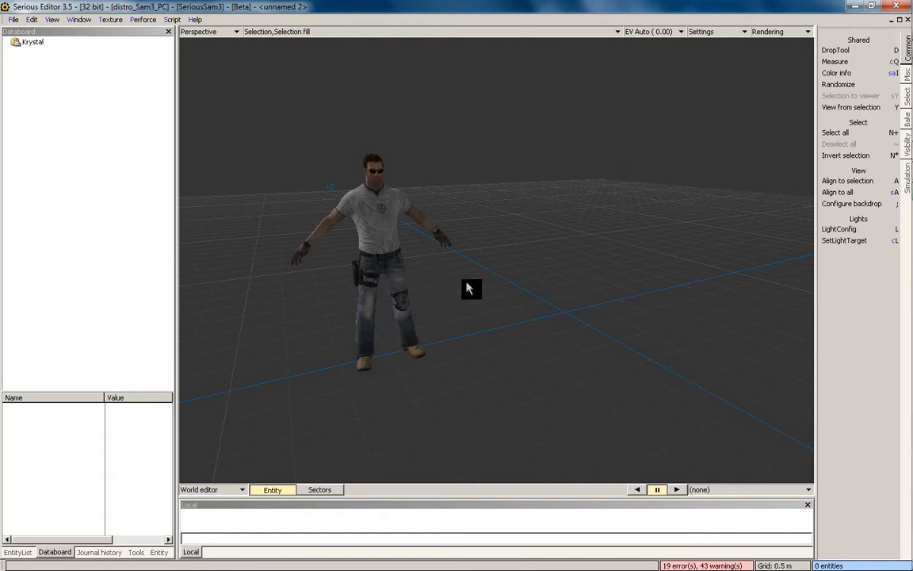
click(106, 182)
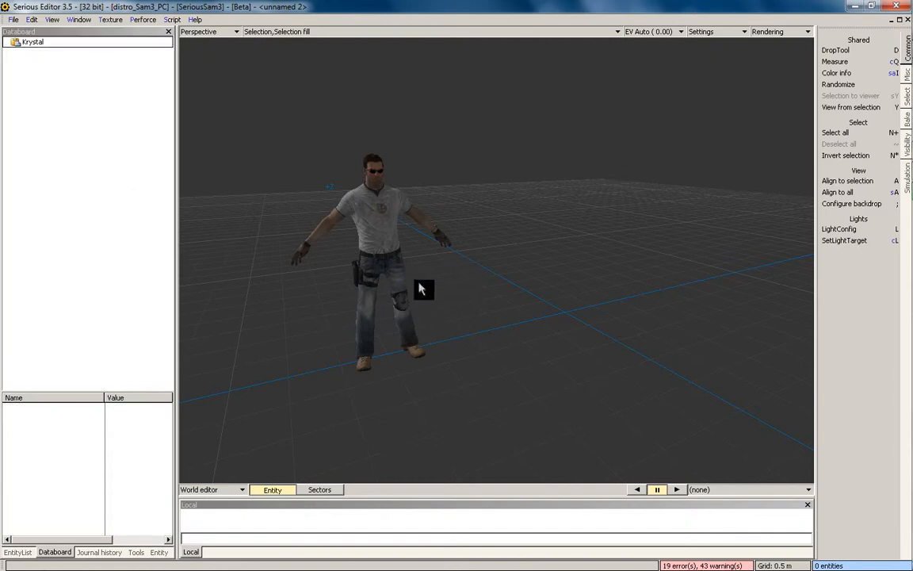
click(371, 253)
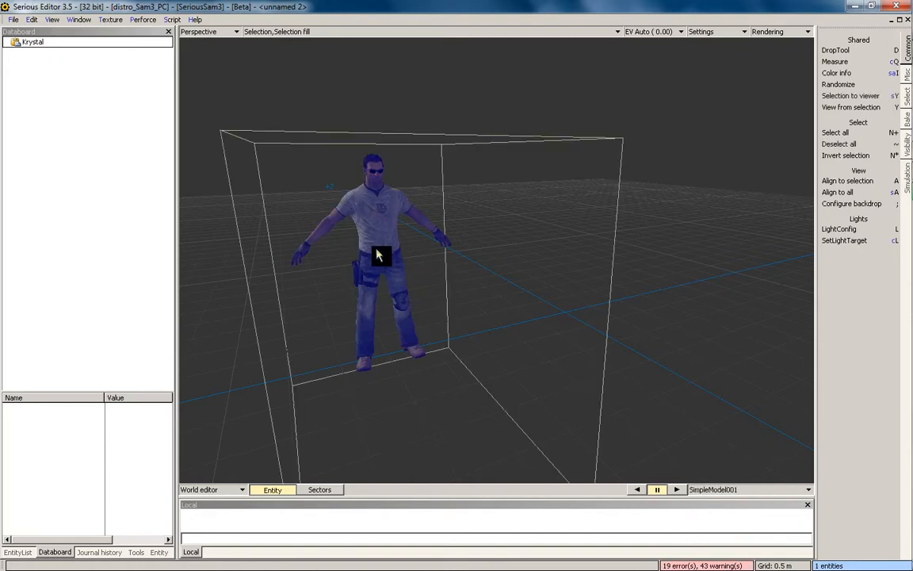
Rename the character entity to SeriousSam in its Entity properties
click(158, 552)
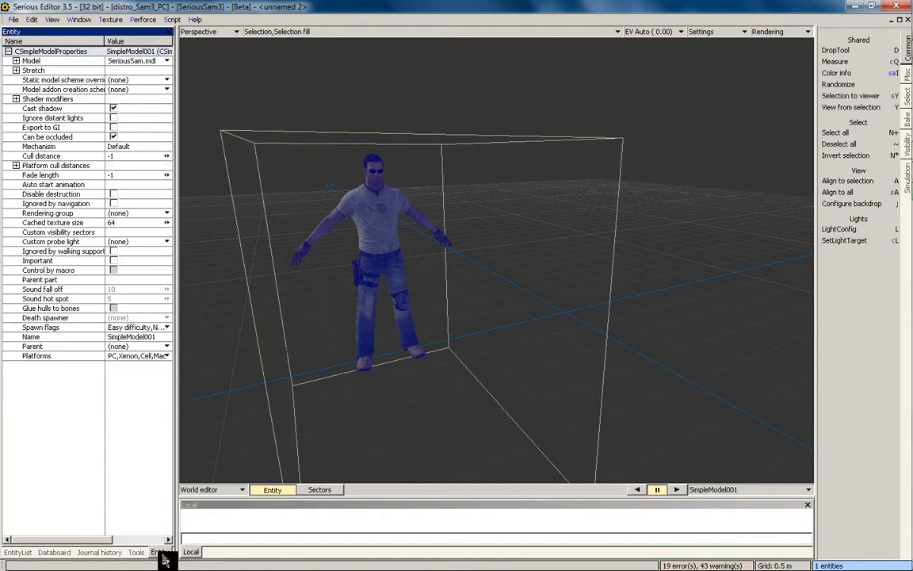
click(139, 337)
text(SeriousSam)
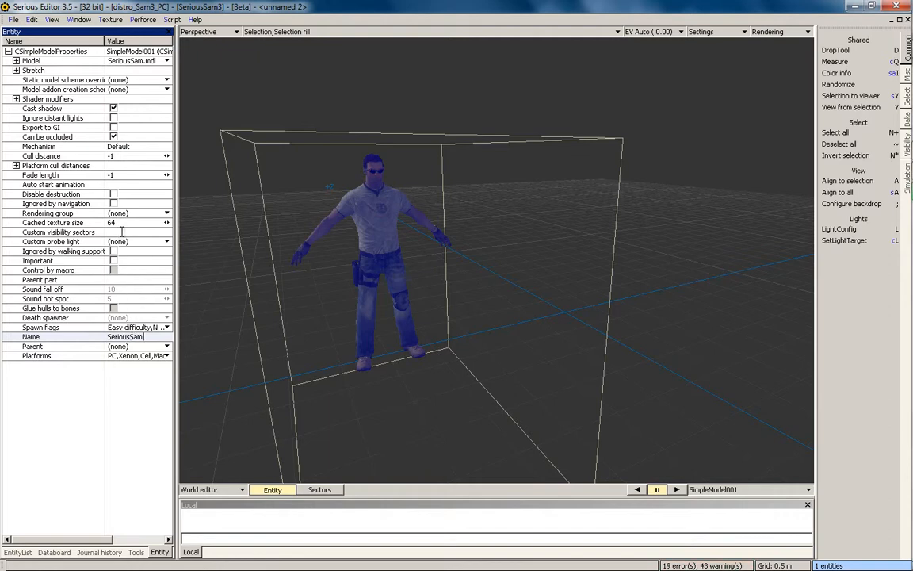
click(122, 231)
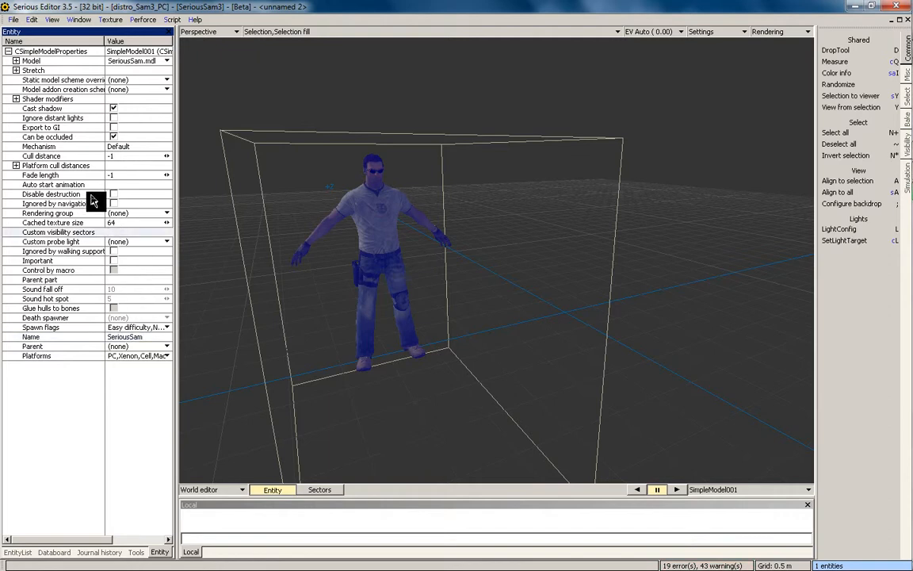
click(57, 289)
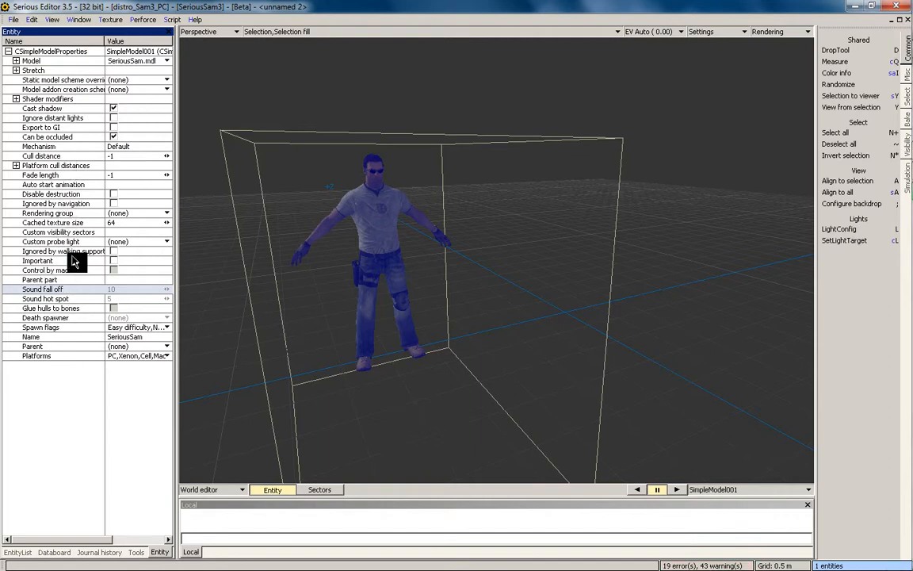
Set the auto start animation to Idle01 and resume playback so it runs
click(124, 183)
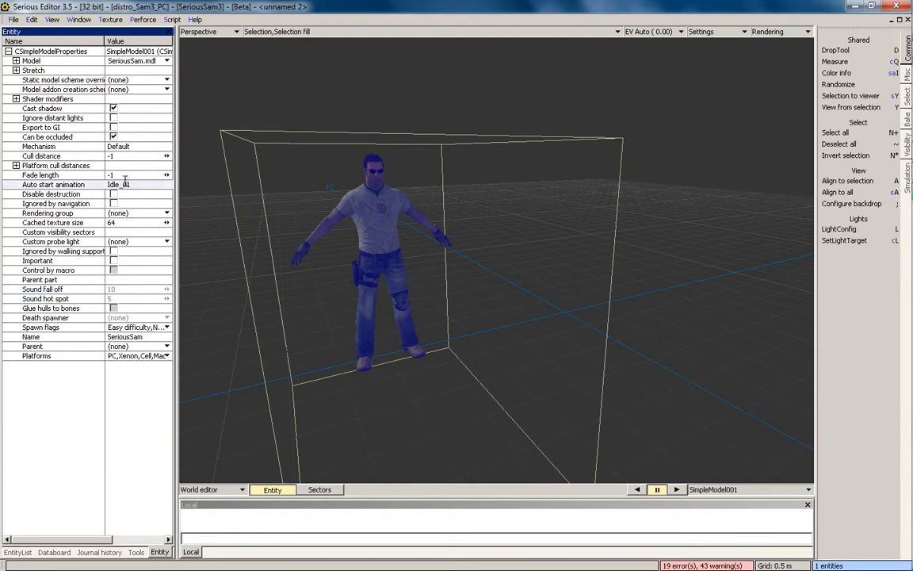
click(85, 187)
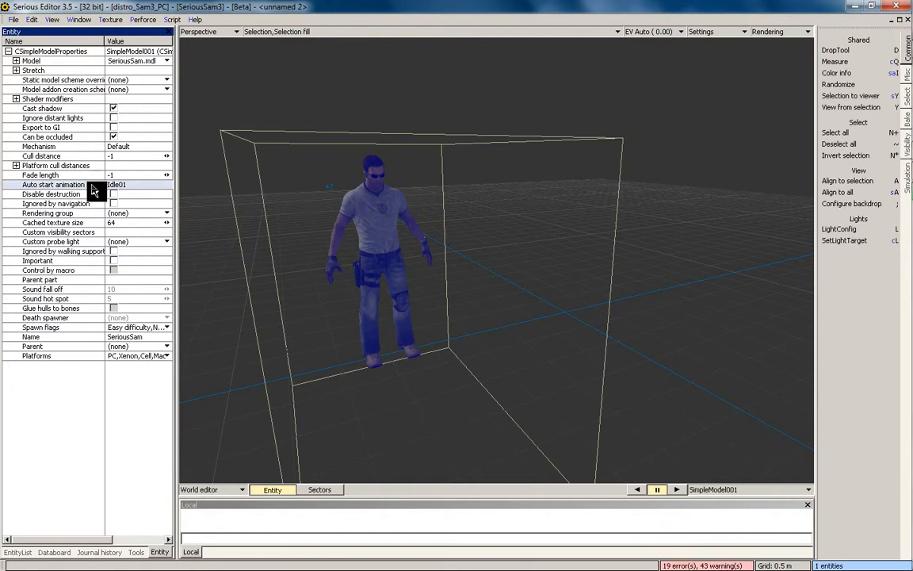
click(677, 489)
click(462, 226)
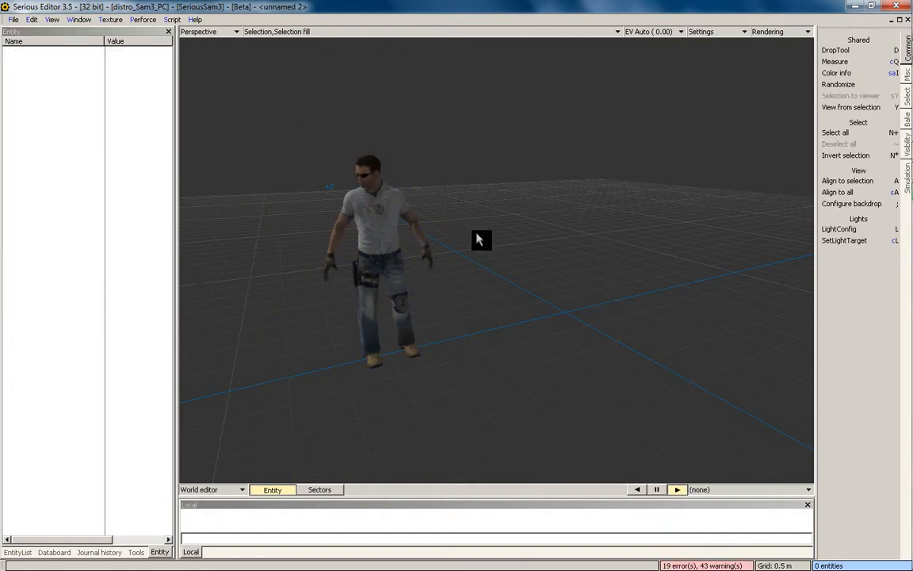
click(410, 228)
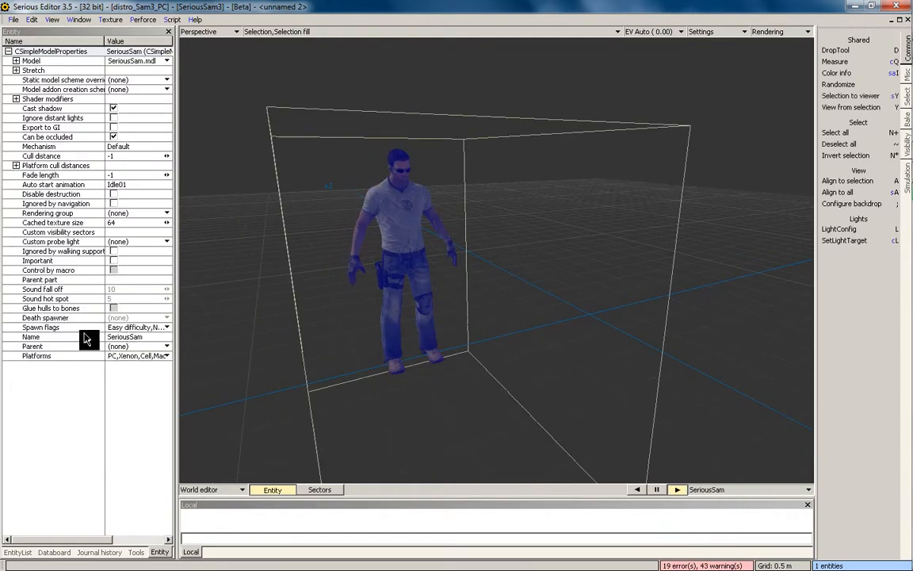
click(84, 184)
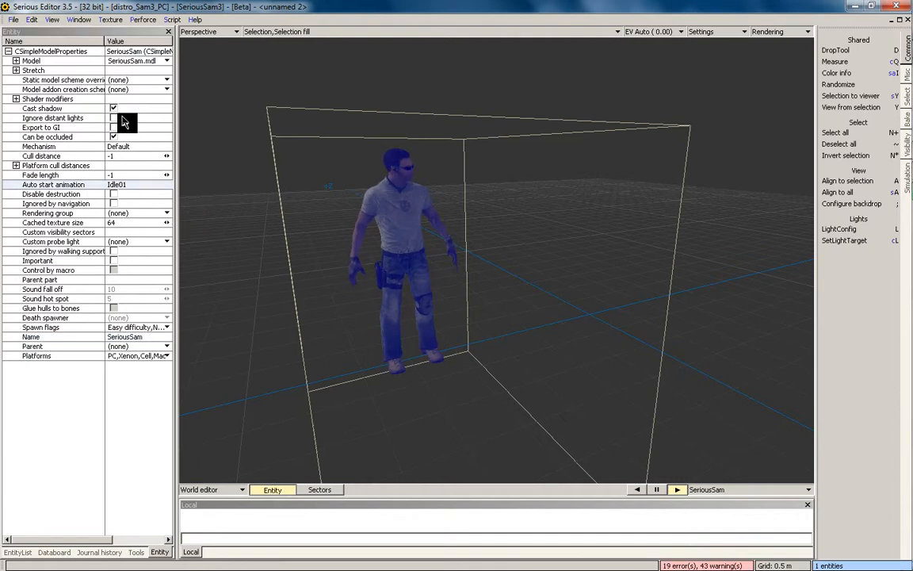
click(61, 147)
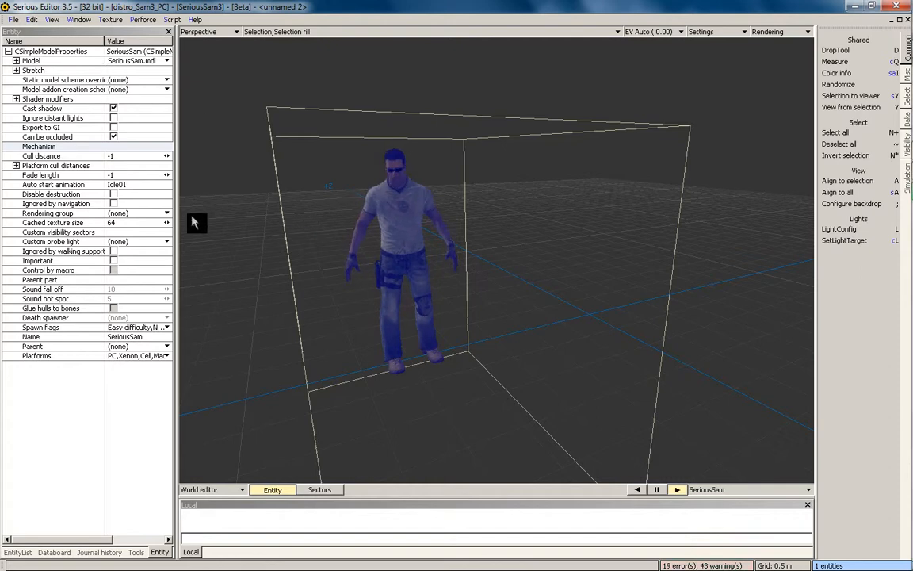
scroll(409, 249, down, 1)
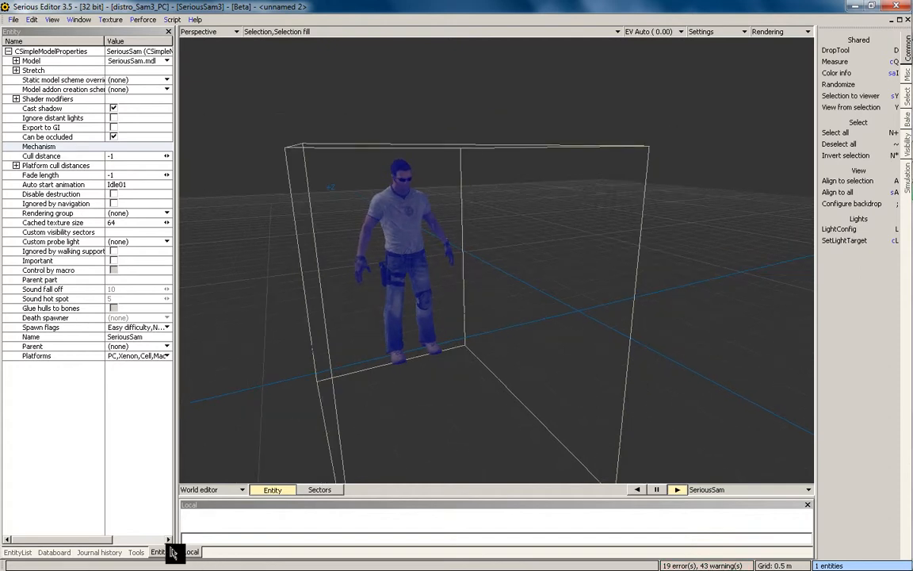
click(62, 553)
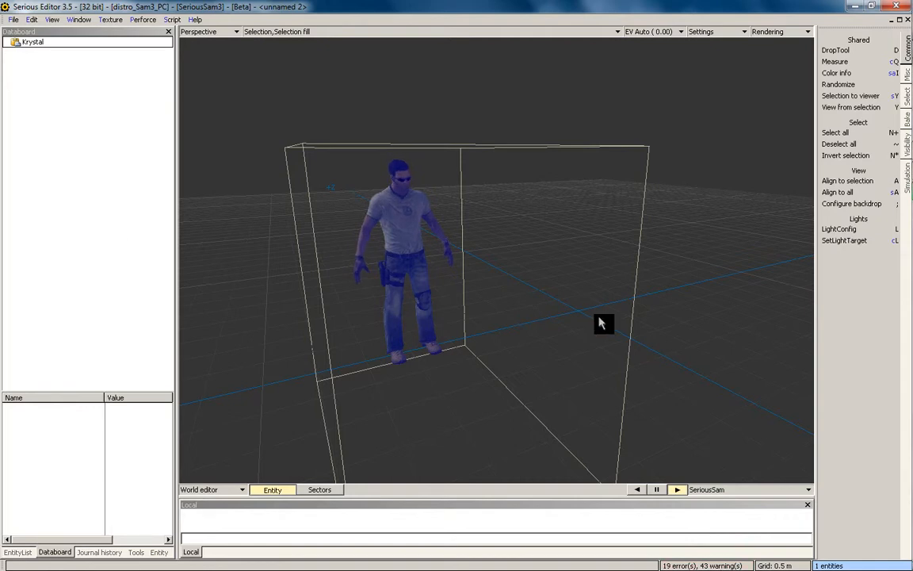
click(575, 319)
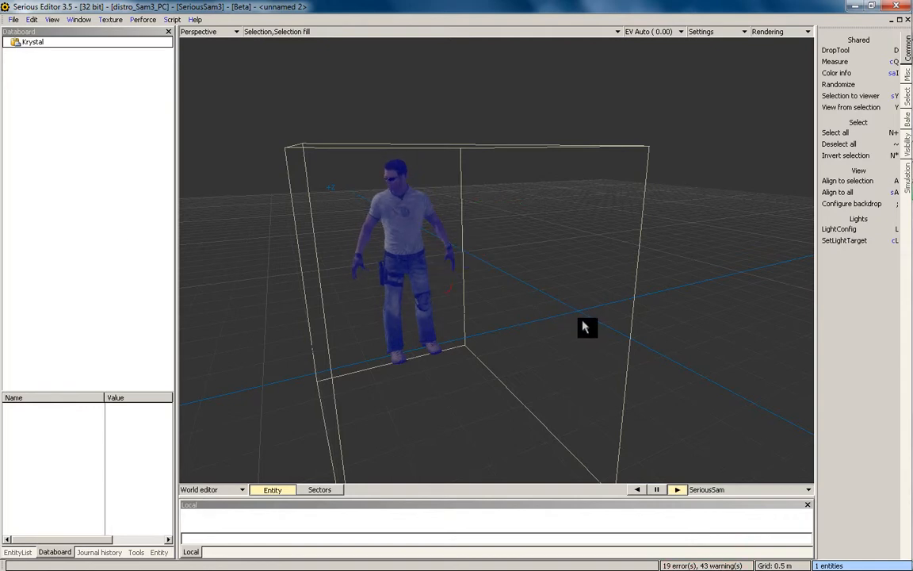
ctrl+alt+shift+drag(587, 326, 99, 159)
click(91, 54)
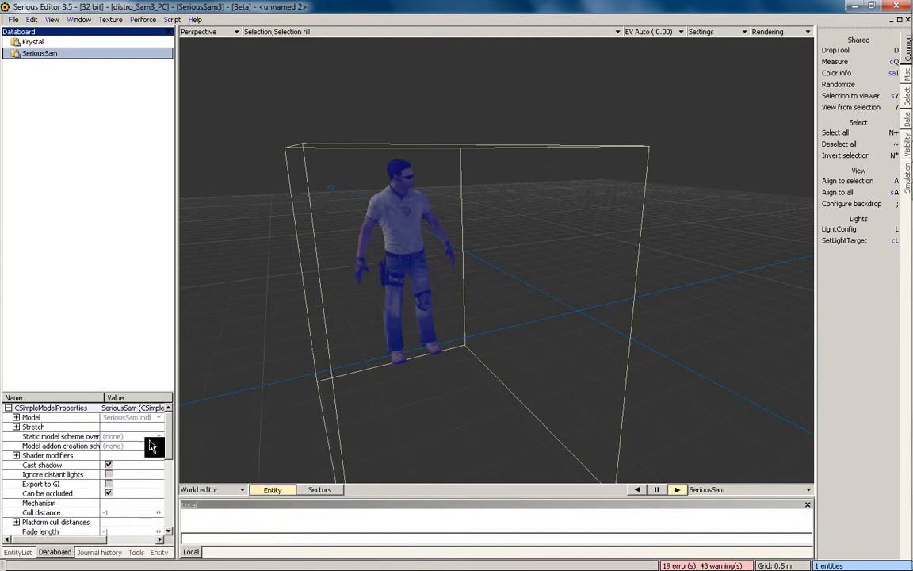
scroll(169, 458, down, 3)
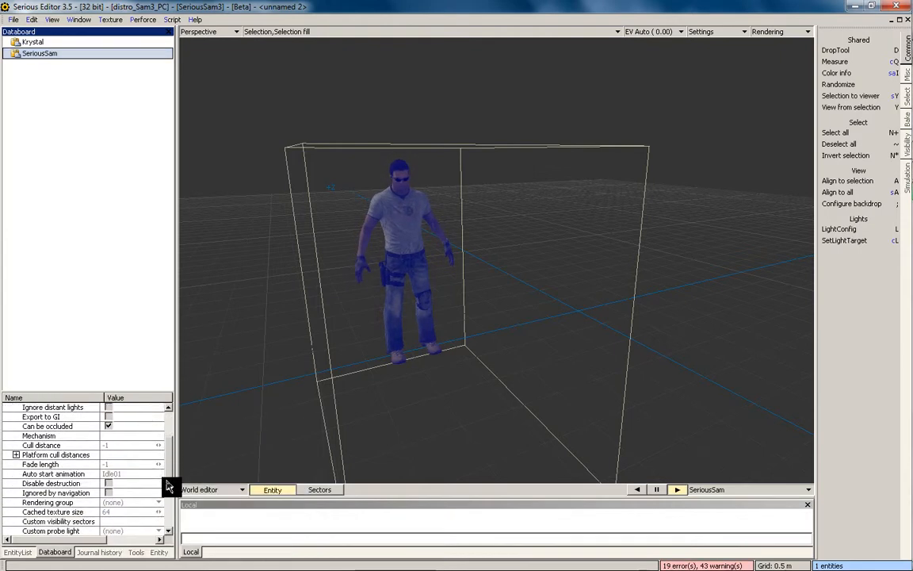
scroll(169, 428, up, 3)
click(349, 279)
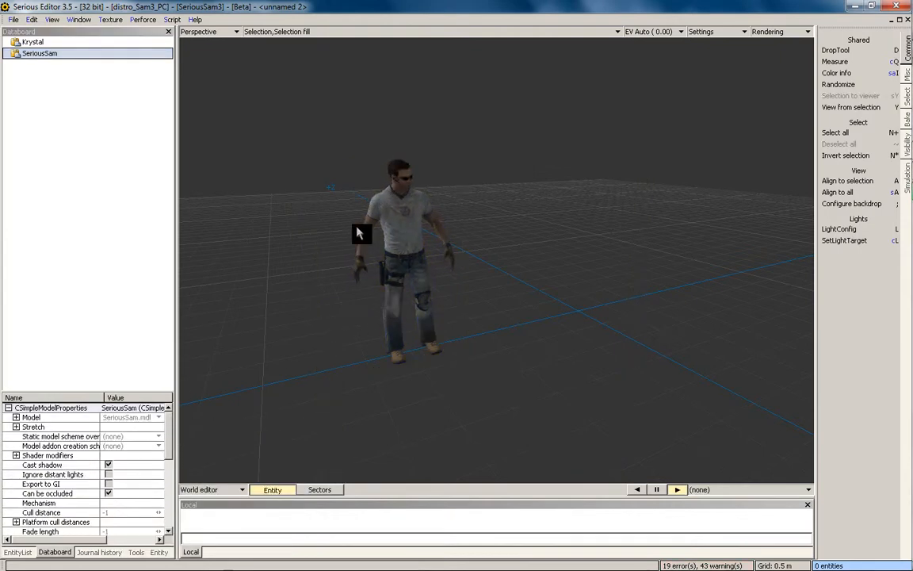
click(78, 19)
Switch to the tutorial room map and paste the SeriousSam character into it
click(165, 129)
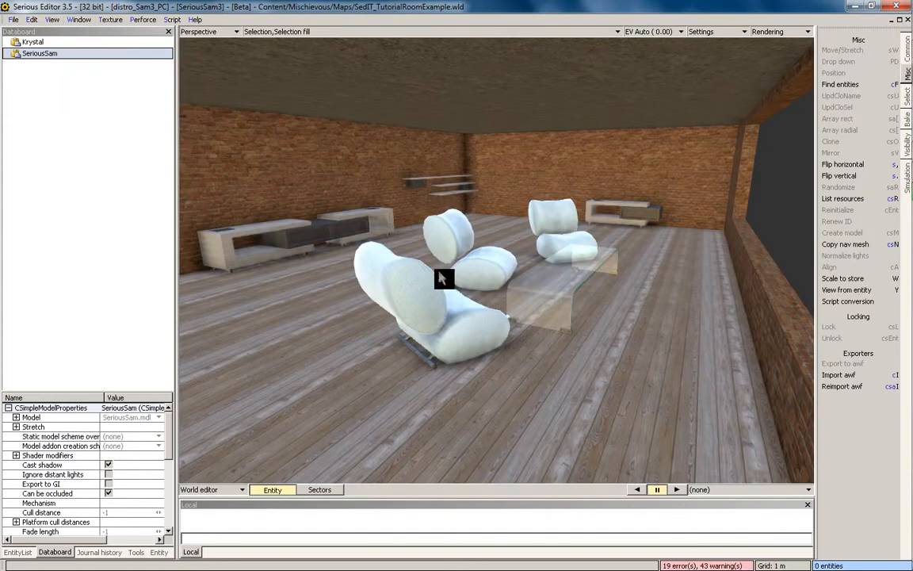
middle_drag(442, 278, 381, 207)
key(ctrl+v)
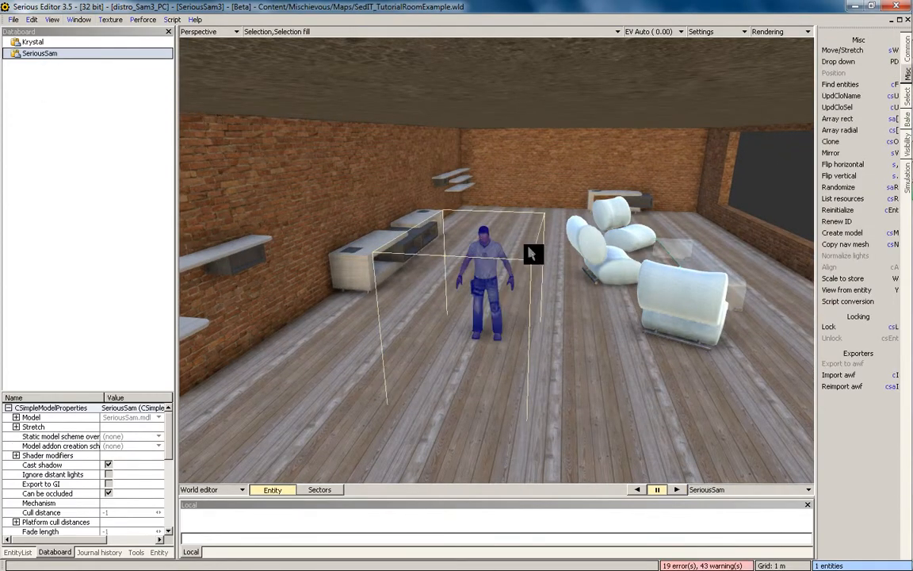
middle_drag(535, 222, 550, 333)
click(550, 333)
middle_drag(531, 291, 74, 4)
Paste a SeriousSam copy into the unnamed 2 world, then undo it
click(82, 19)
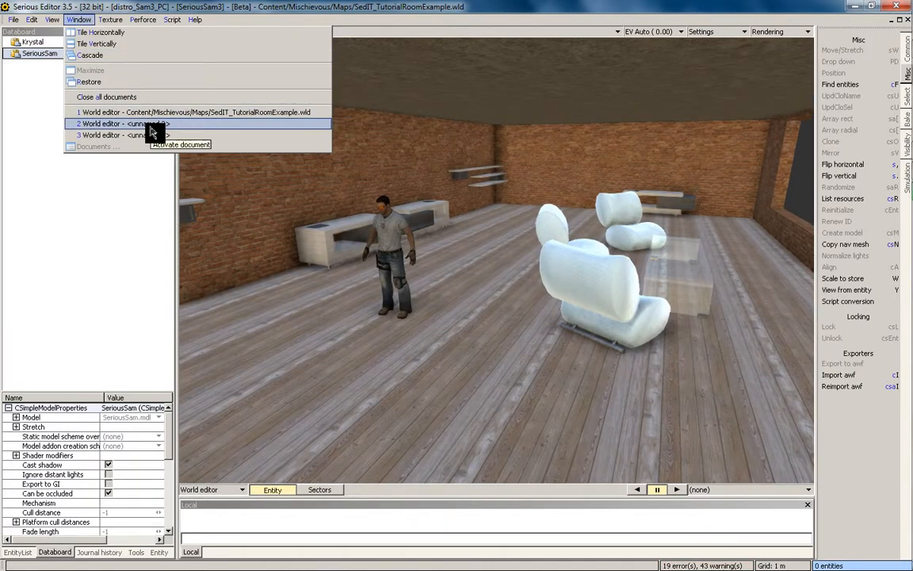
click(149, 125)
key(ctrl+v)
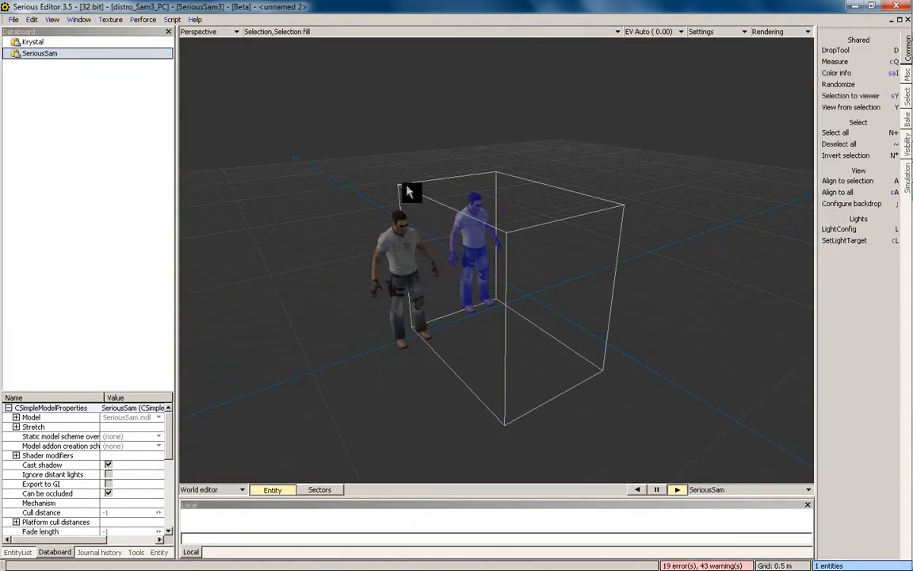
key(ctrl+z)
Return to the tutorial room, zoom out over the whole map, and select all objects
click(82, 19)
click(179, 123)
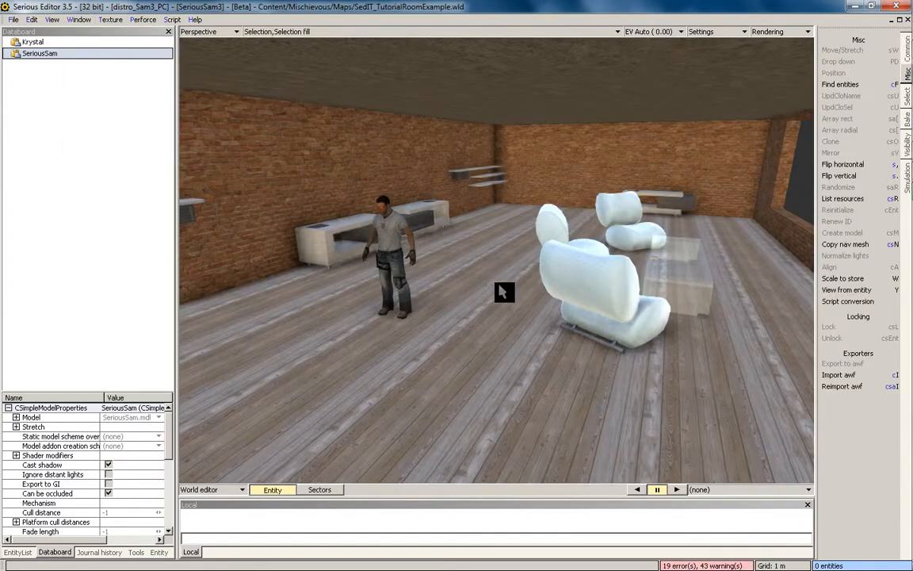
middle_drag(473, 185, 432, 212)
scroll(532, 197, down, 6)
middle_drag(532, 198, 521, 185)
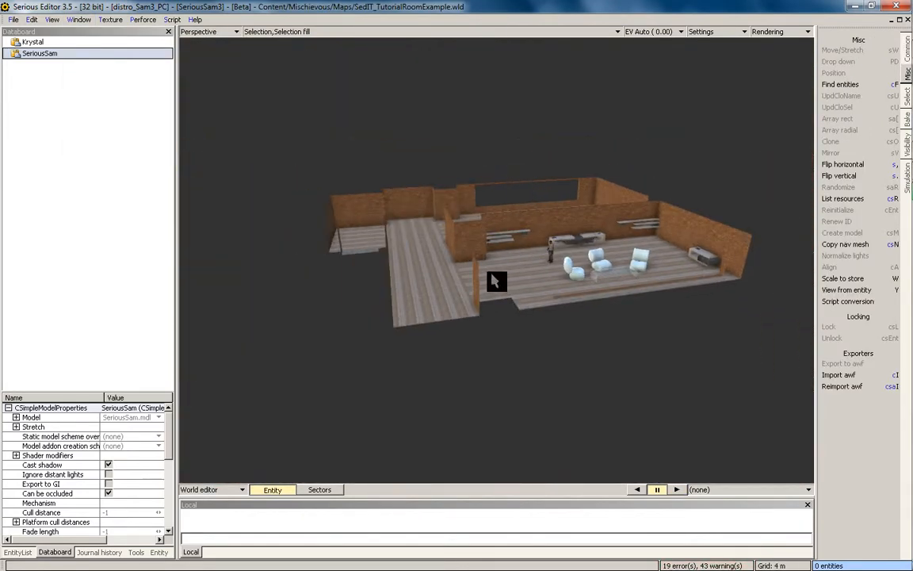
scroll(497, 281, up, 2)
key(ctrl+a)
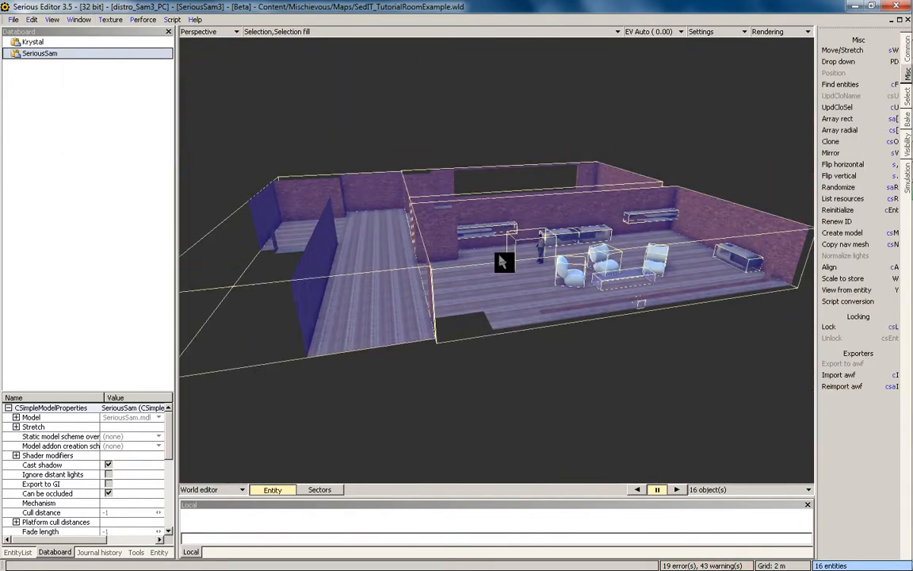
Store the selected room objects in the Databoard as an entry named 'Tutorial Room'
drag(619, 325, 93, 150)
click(36, 66)
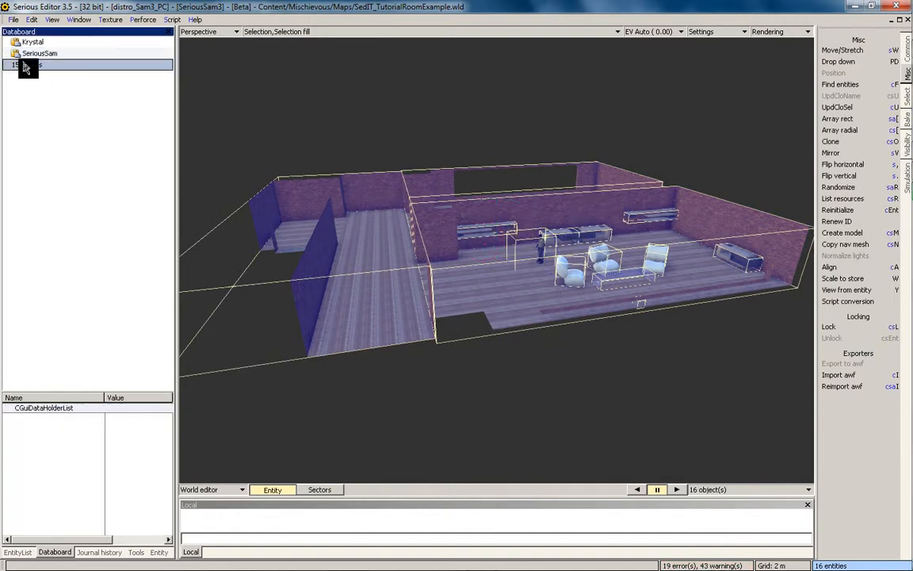
right_click(29, 64)
click(77, 96)
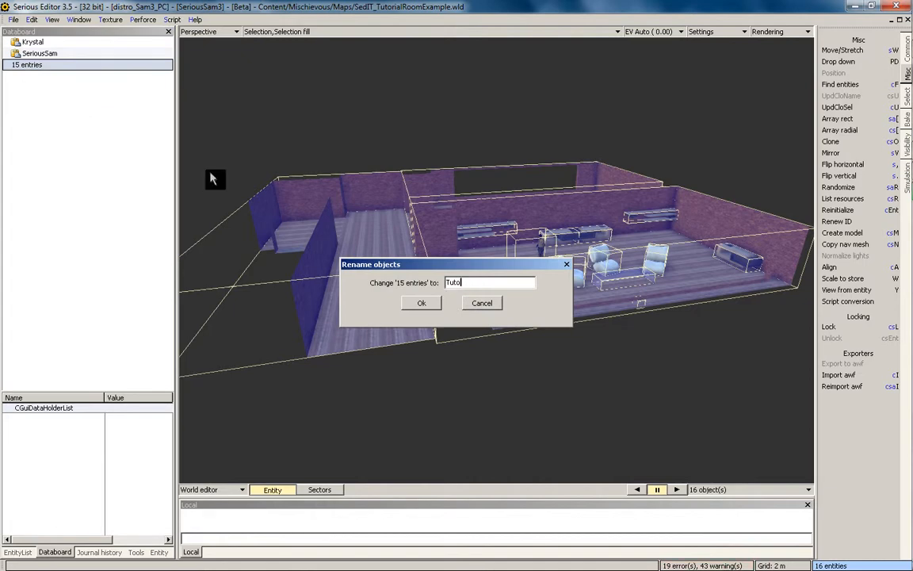
text(Tutorial Room)
key(Return)
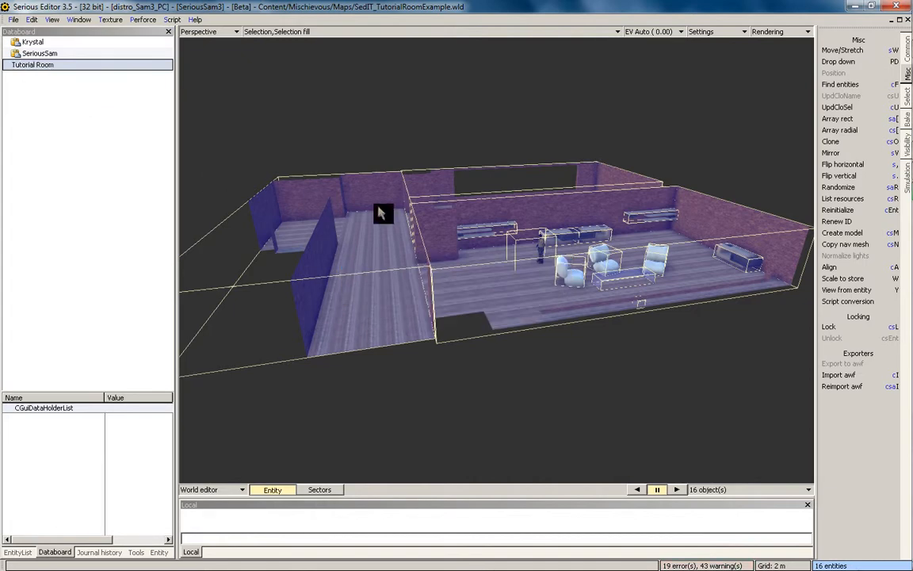
Create a new empty world and paste the Tutorial Room objects into it
click(338, 186)
click(14, 20)
click(159, 46)
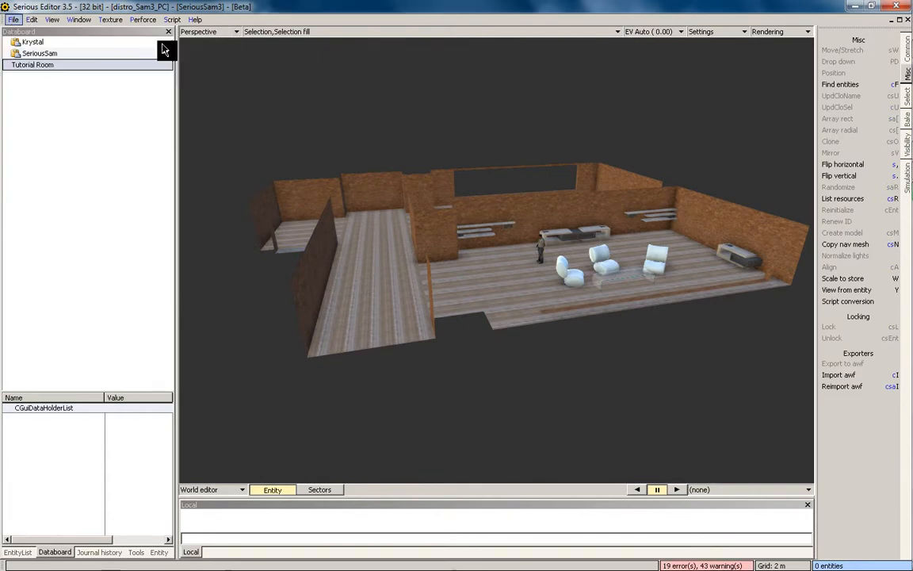
key(ctrl+v)
middle_drag(532, 320, 572, 229)
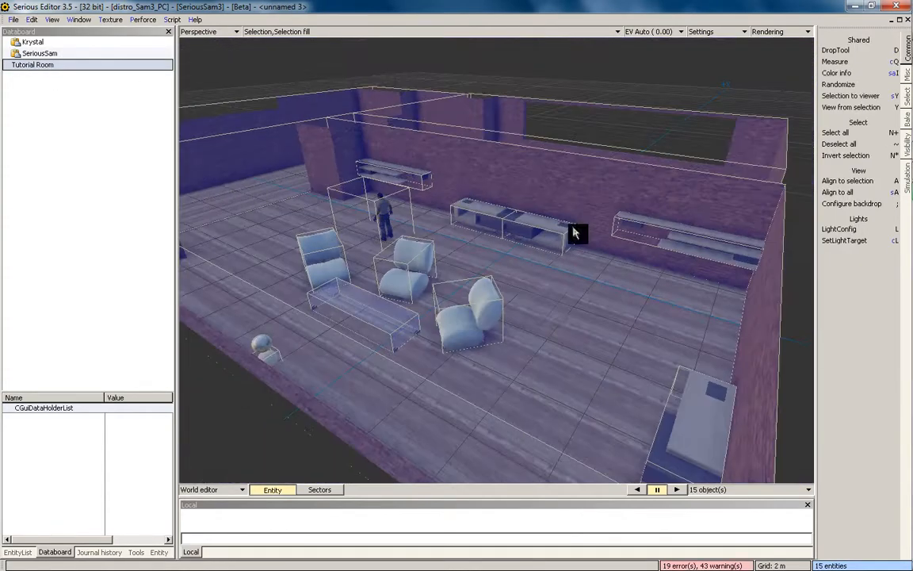
scroll(551, 159, down, 3)
middle_drag(550, 160, 505, 302)
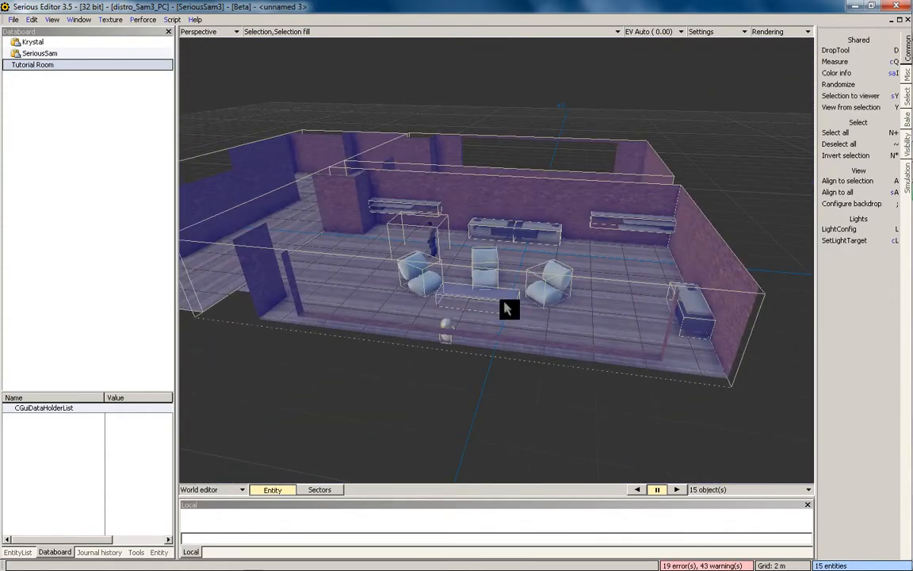
Delete the pasted room objects and switch back to SedIT_TutorialRoomExample.wld
key(Delete)
click(77, 20)
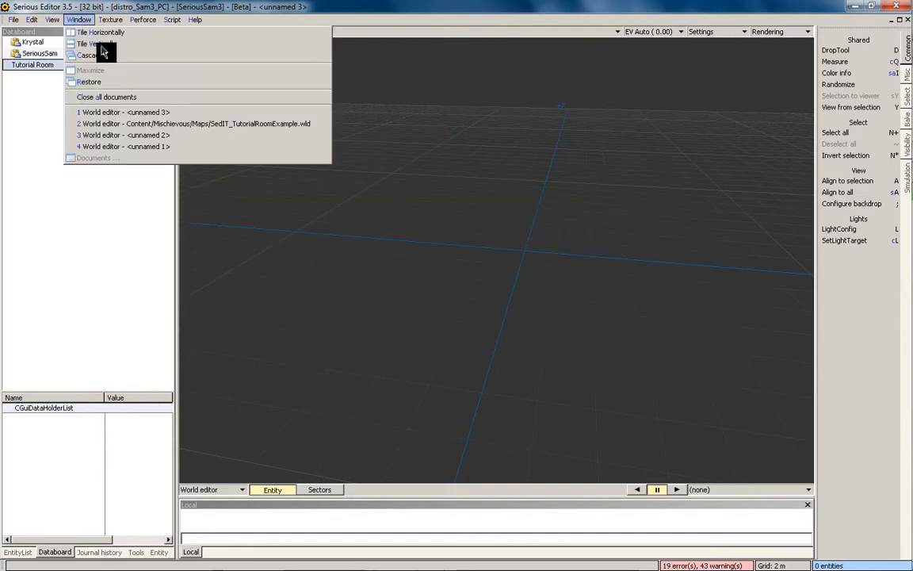
click(193, 124)
scroll(516, 164, up, 4)
middle_drag(468, 269, 521, 285)
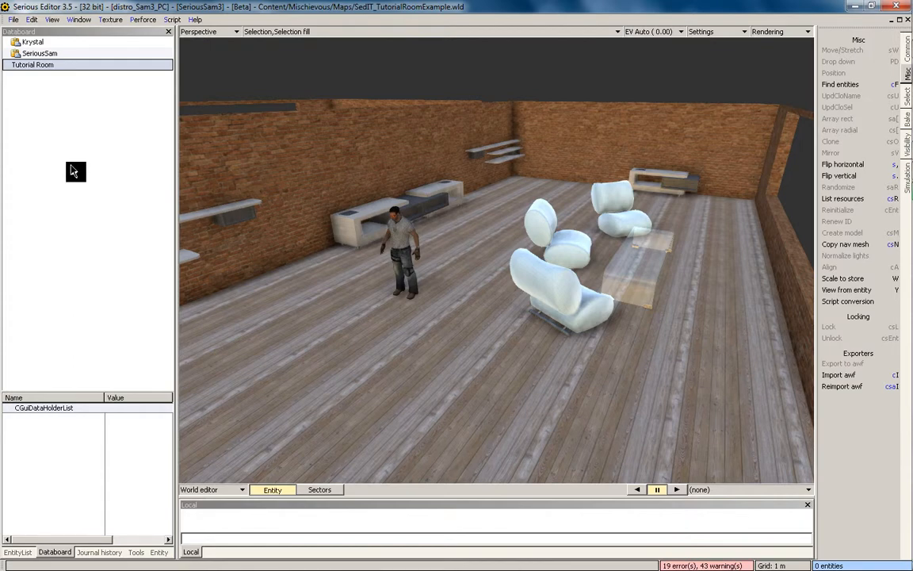
Delete the Tutorial Room entry from the Databoard
click(404, 224)
middle_drag(456, 194, 427, 218)
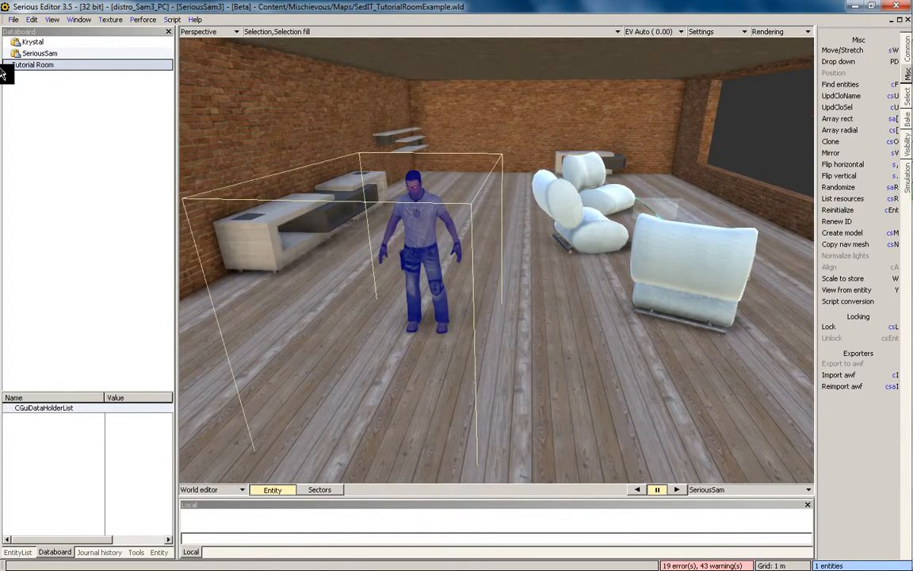
right_click(33, 67)
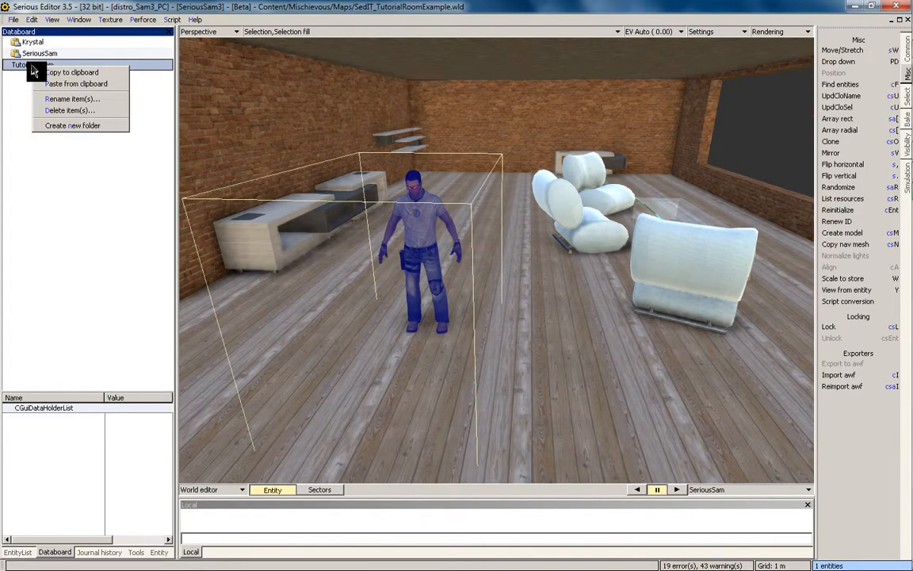
click(65, 112)
click(418, 310)
Create a Databoard folder named ReferenceModel and rename it to ReferenceModels
right_click(71, 118)
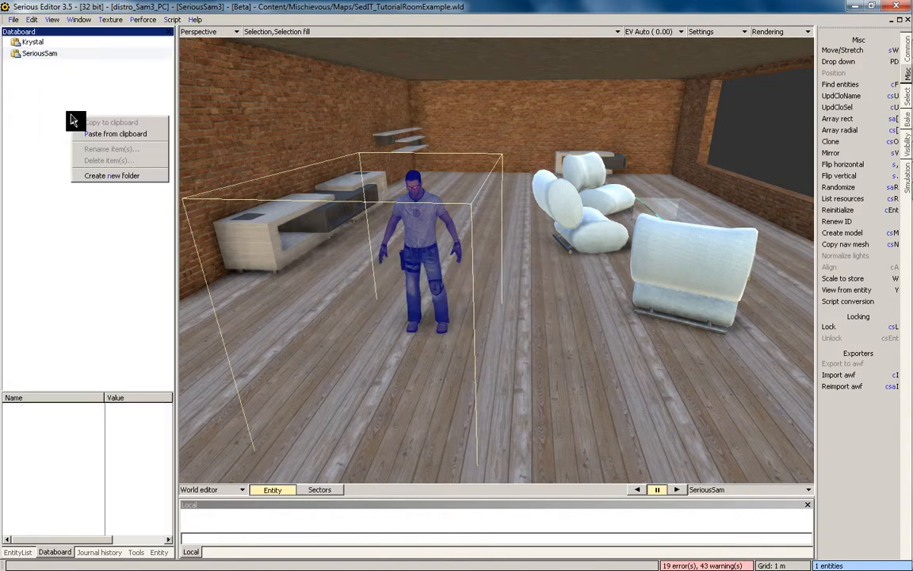
click(127, 175)
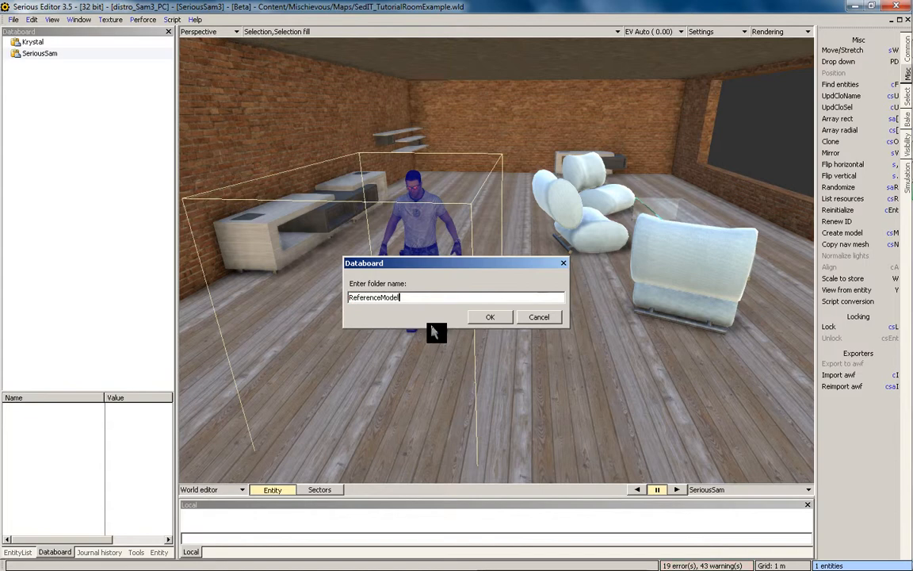
text(ReferenceModel)
key(Return)
right_click(84, 67)
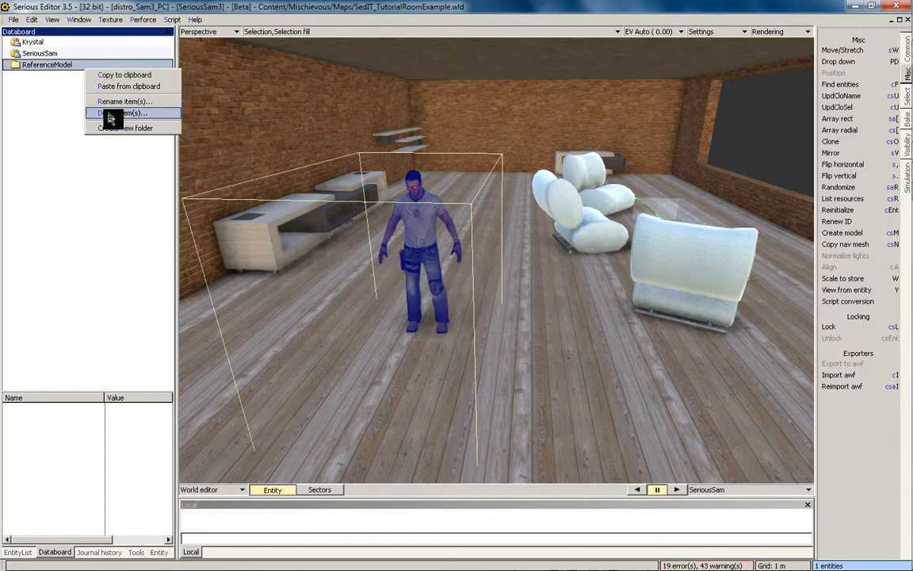
click(124, 101)
text(ReferenceModels)
click(418, 302)
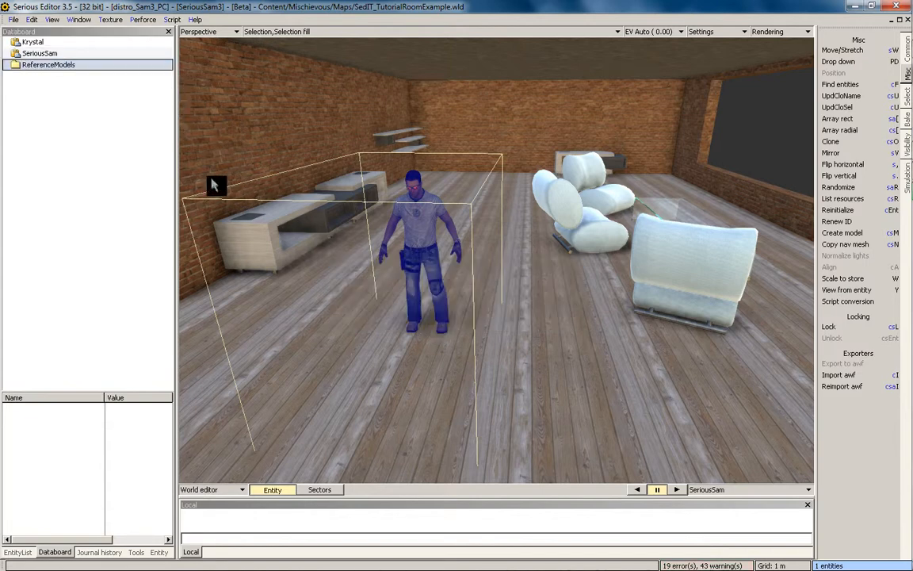
click(36, 52)
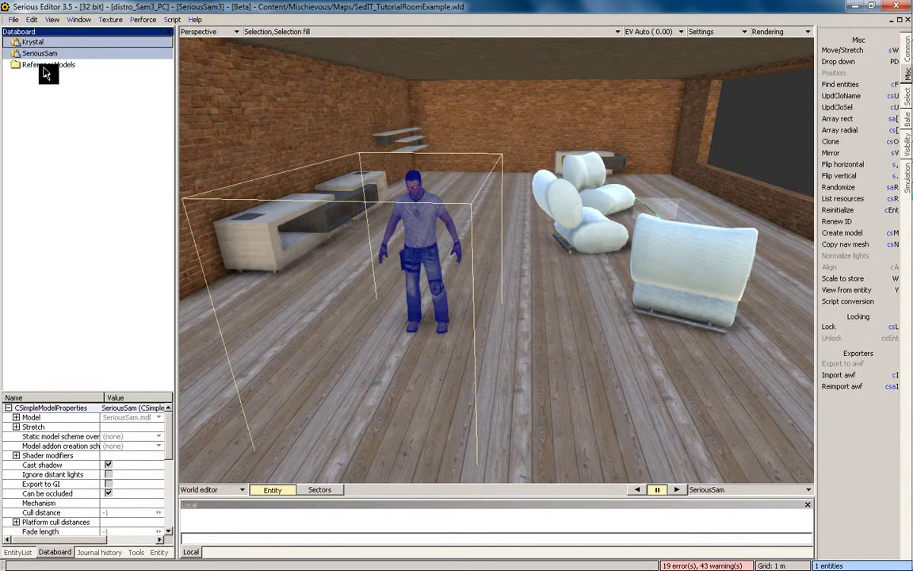
Move the SeriousSam and Krystal entries into the ReferenceModels folder
click(46, 68)
click(40, 53)
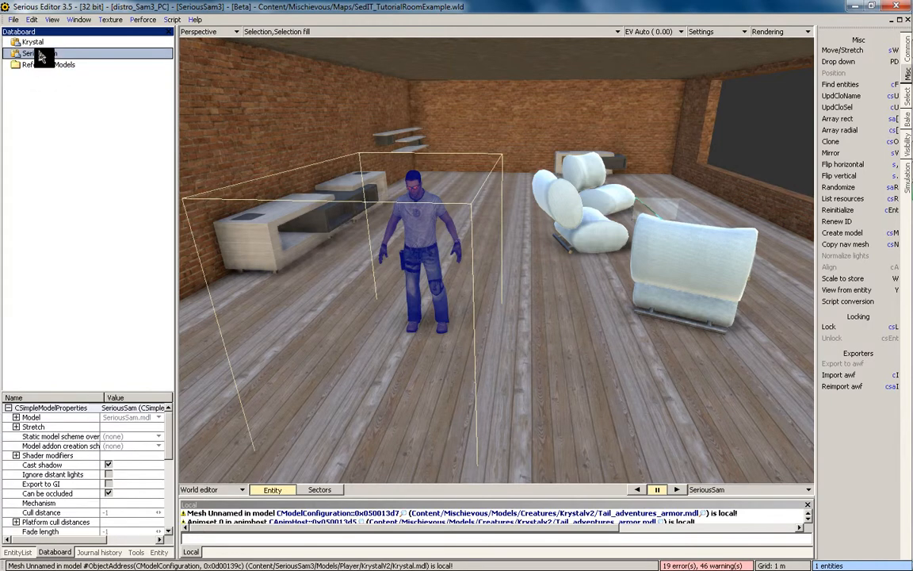
ctrl+click(35, 44)
drag(35, 49, 47, 69)
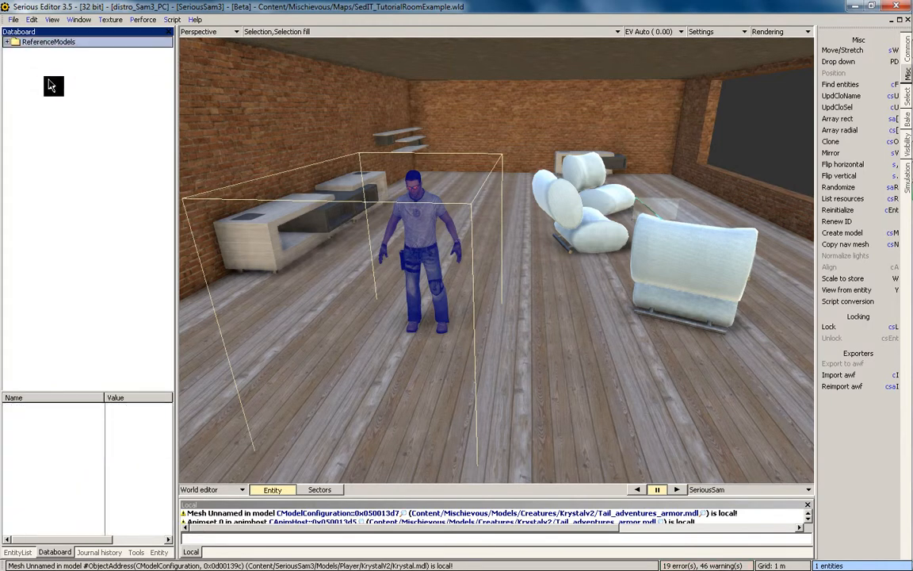
click(7, 41)
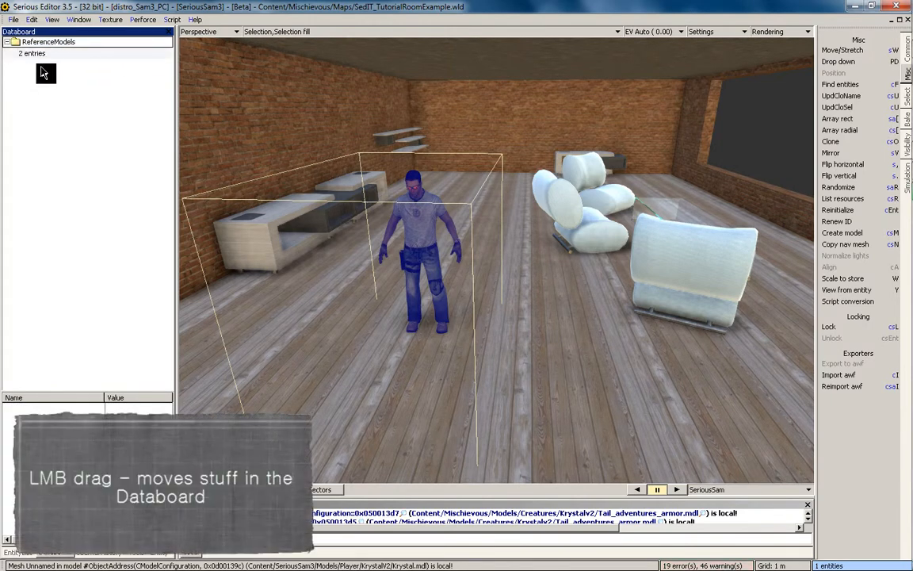
Delete the '2 entries' item from the Databoard
right_click(35, 53)
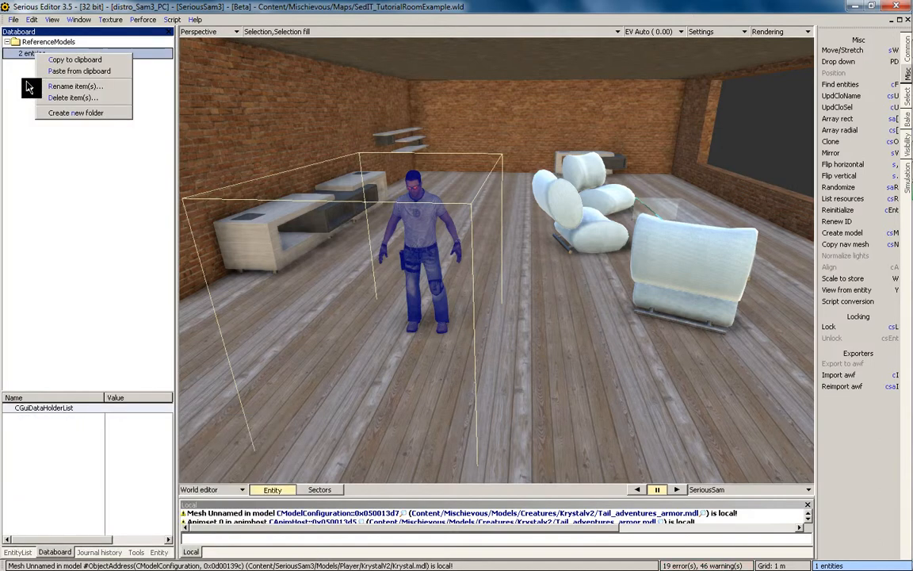
click(57, 146)
right_click(41, 54)
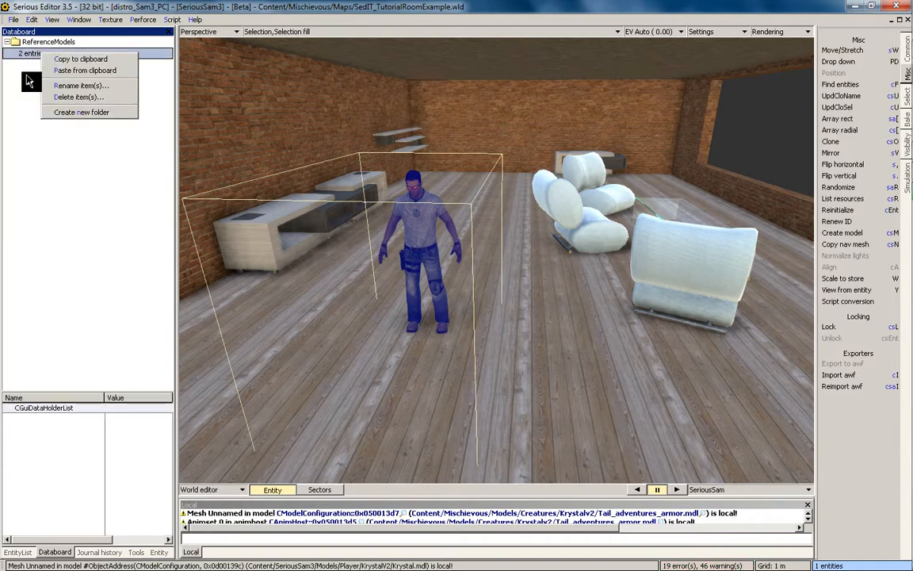
click(58, 190)
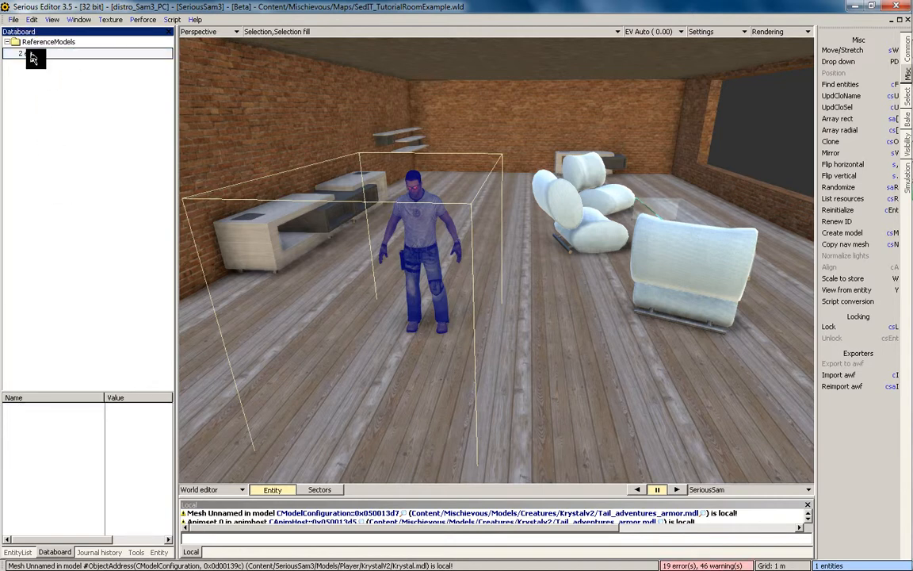
right_click(40, 53)
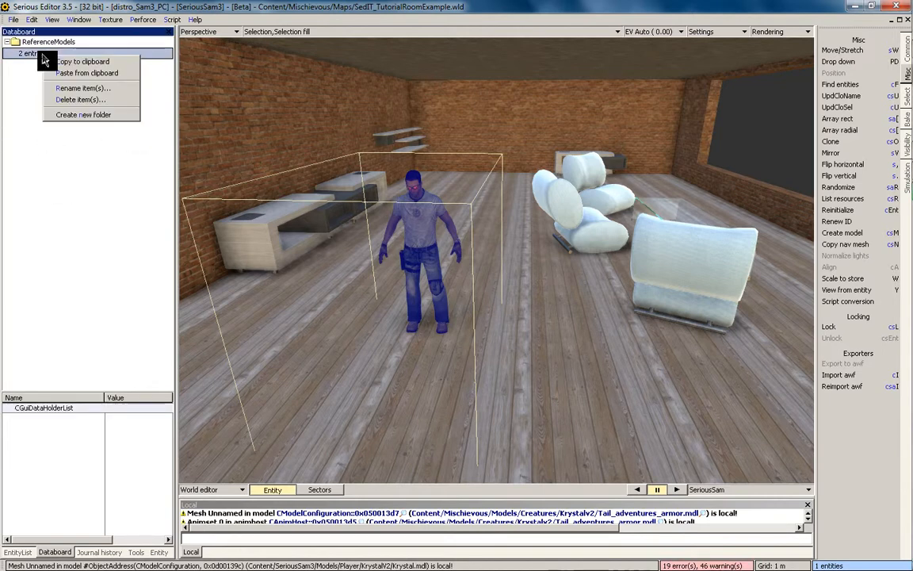
click(74, 89)
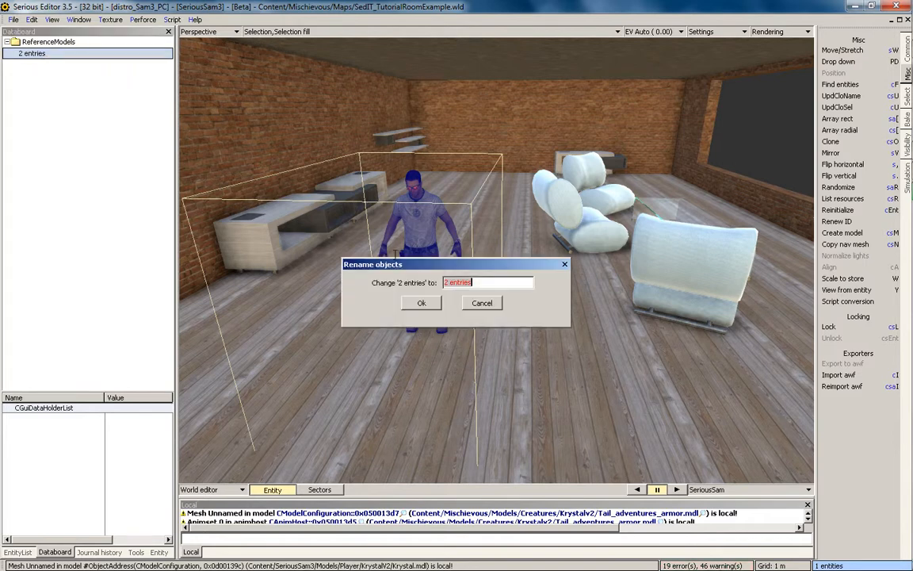
click(422, 303)
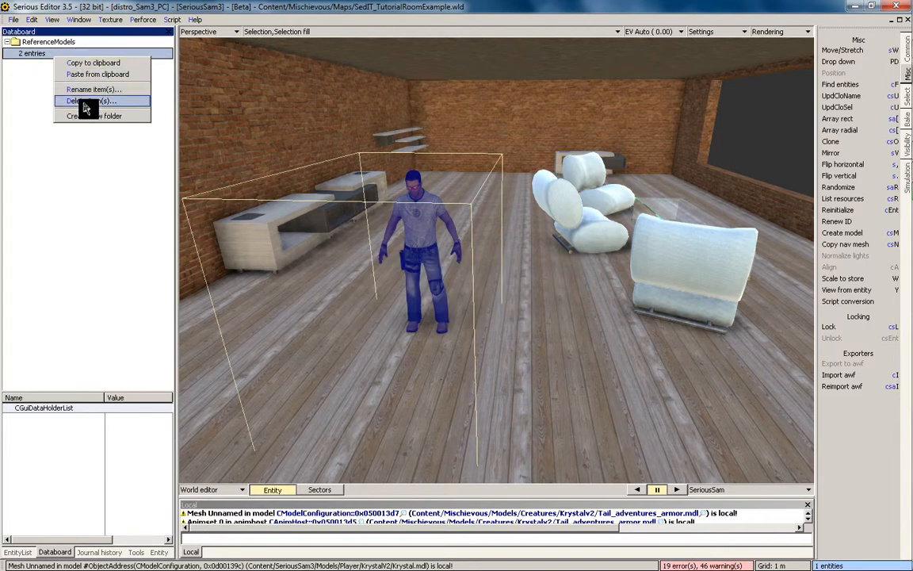
click(86, 103)
click(385, 282)
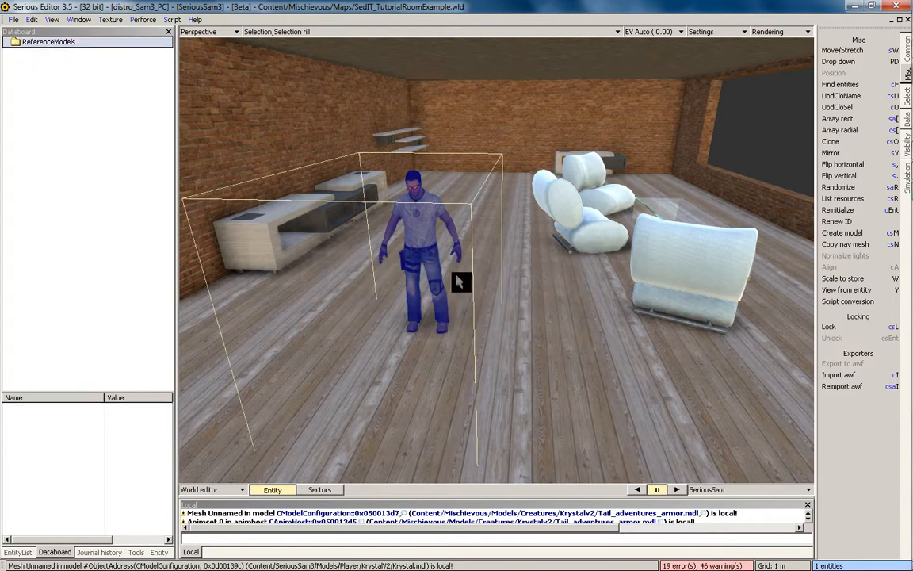
Store the SeriousSam character as a new entry nested inside ReferenceModels, then show the unnamed 2 world
drag(440, 264, 88, 129)
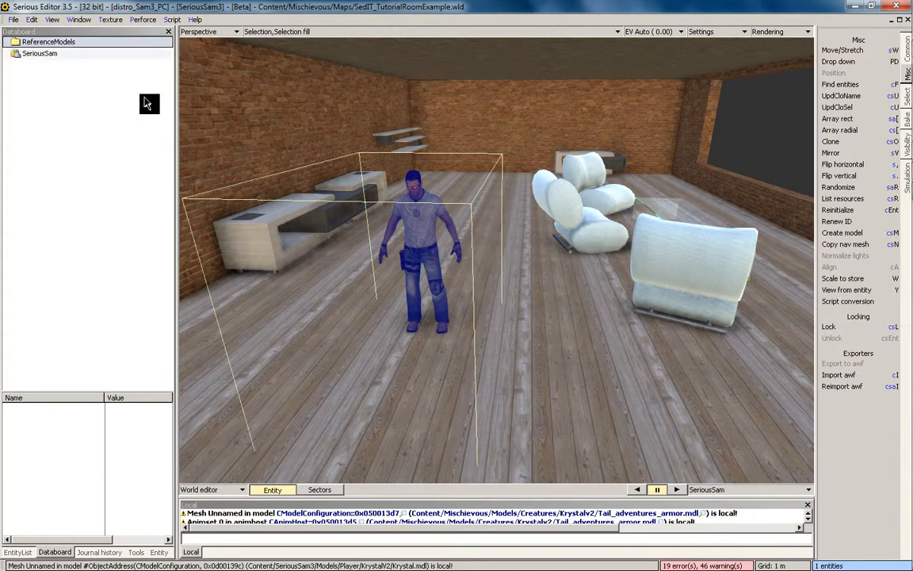
click(40, 52)
click(35, 72)
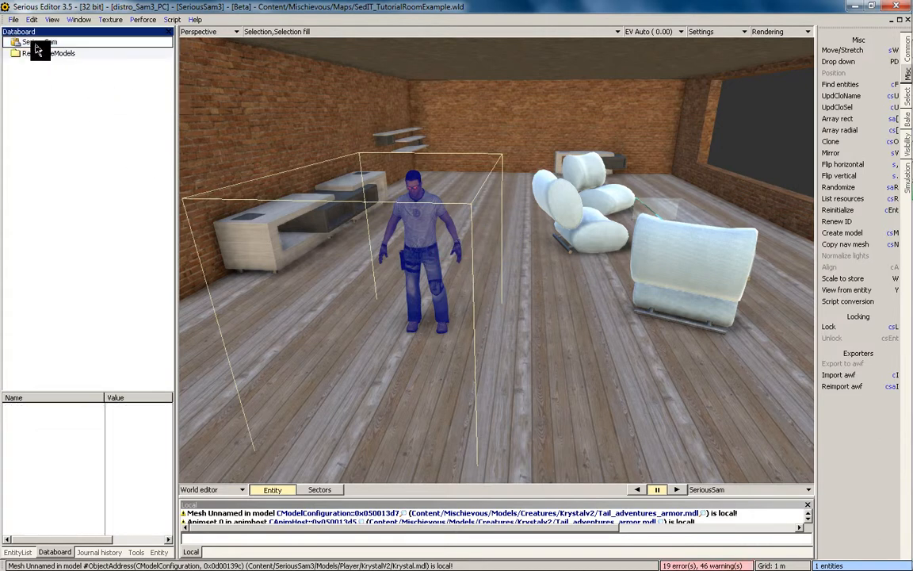
drag(35, 44, 39, 59)
click(30, 80)
click(381, 162)
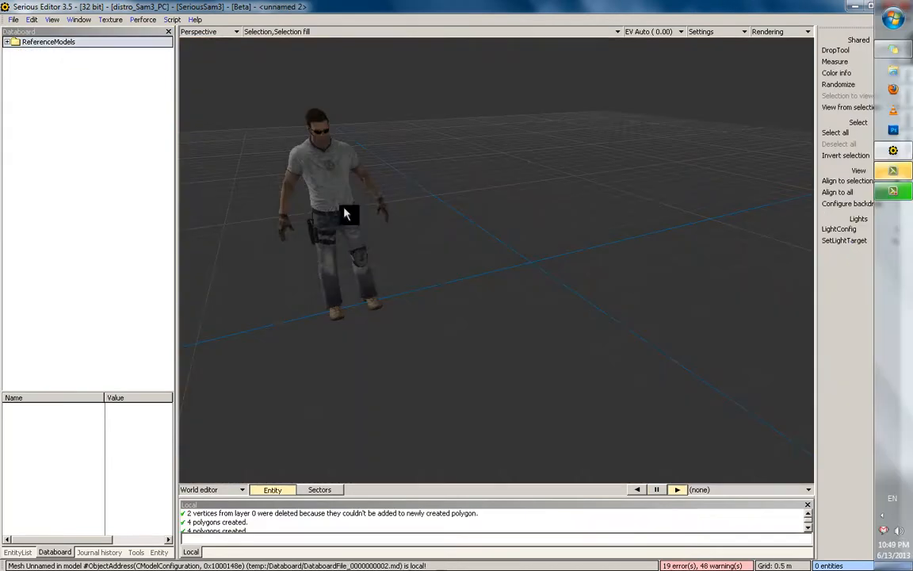
click(346, 210)
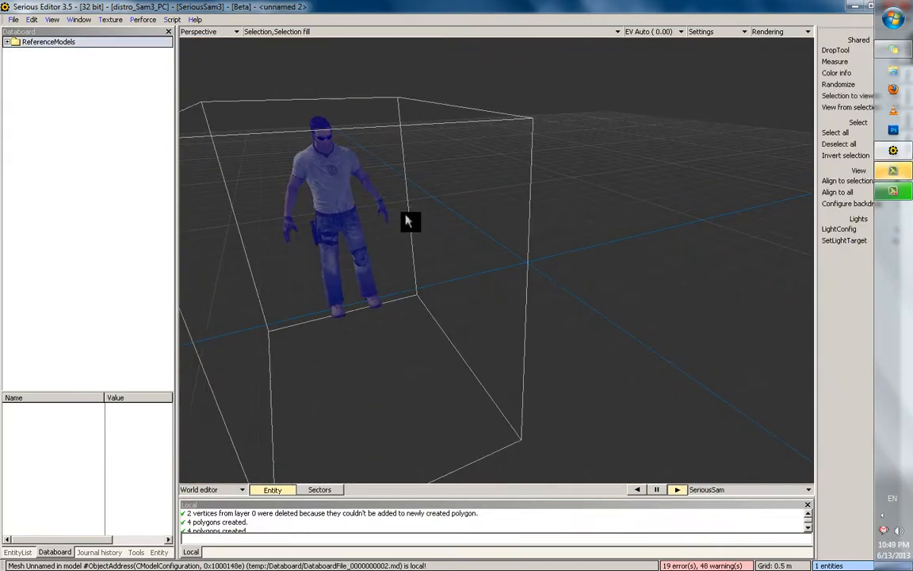
Select the SeriousSam character in the grid scene and copy it
click(448, 234)
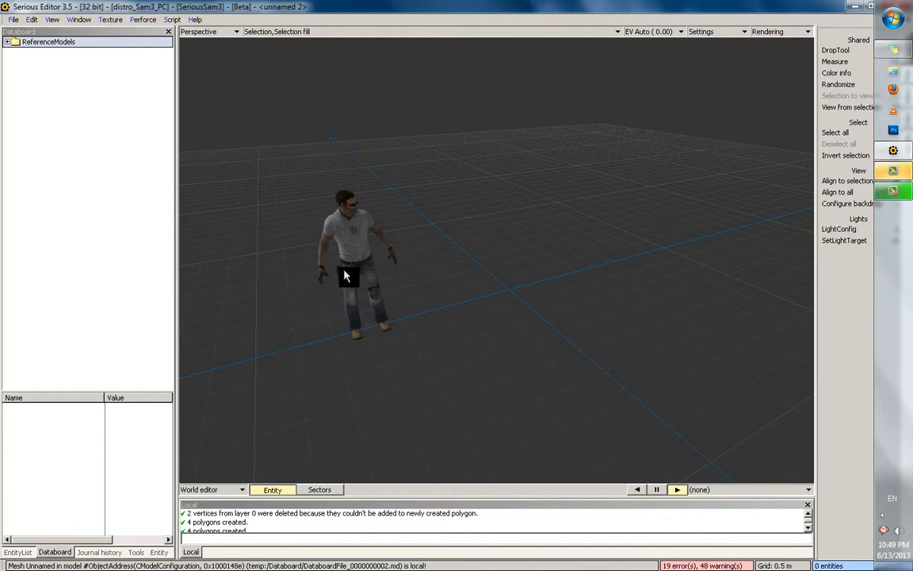
right_click(151, 225)
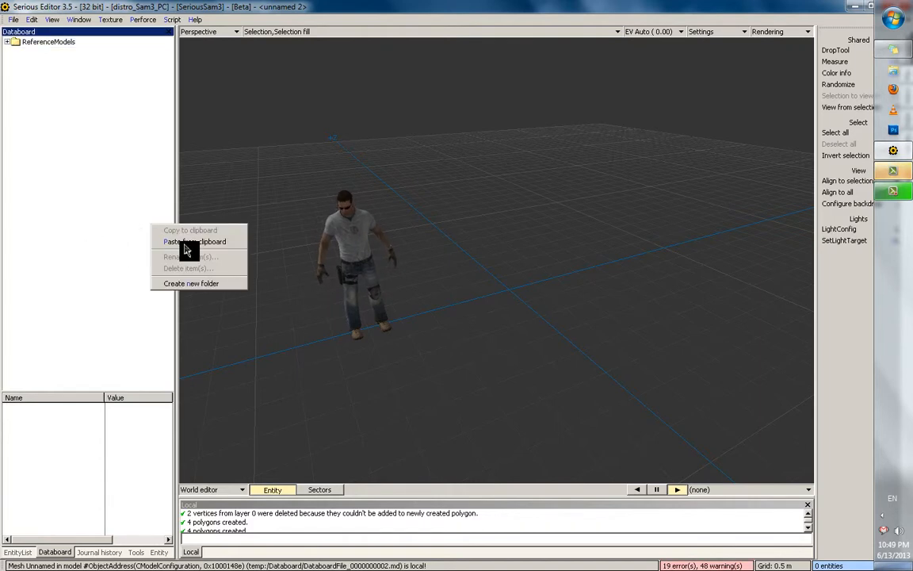
click(357, 261)
click(355, 287)
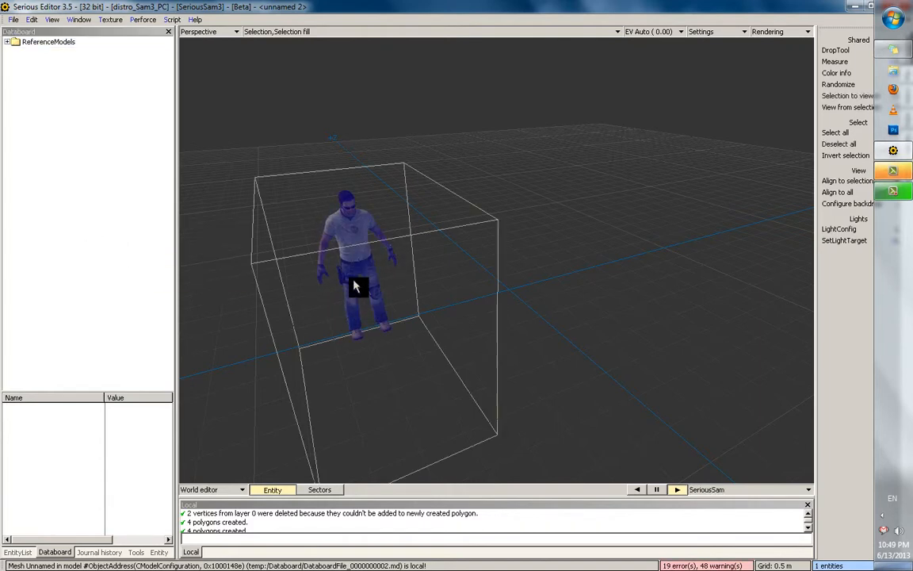
key(m)
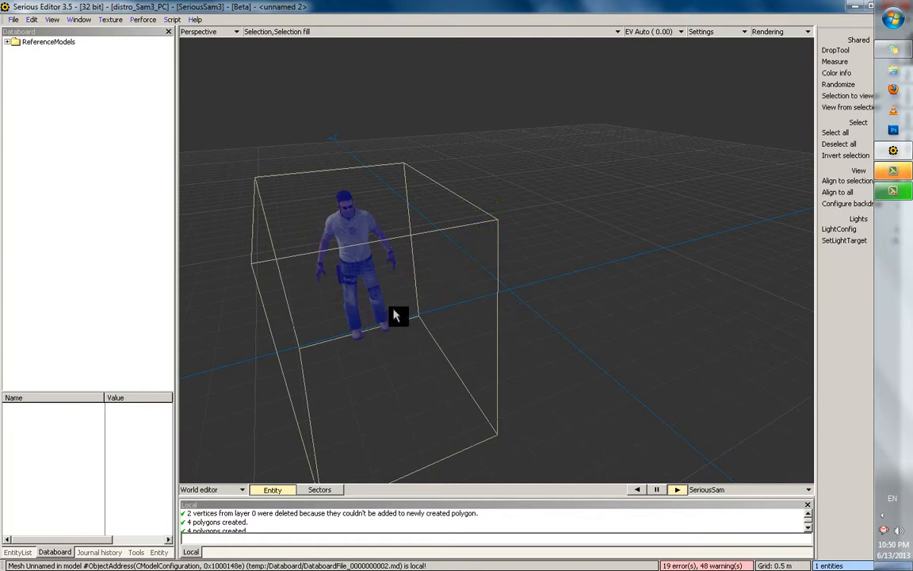
key(ctrl+c)
Paste the SeriousSam reference into the Databoard and show its entity properties
right_click(74, 140)
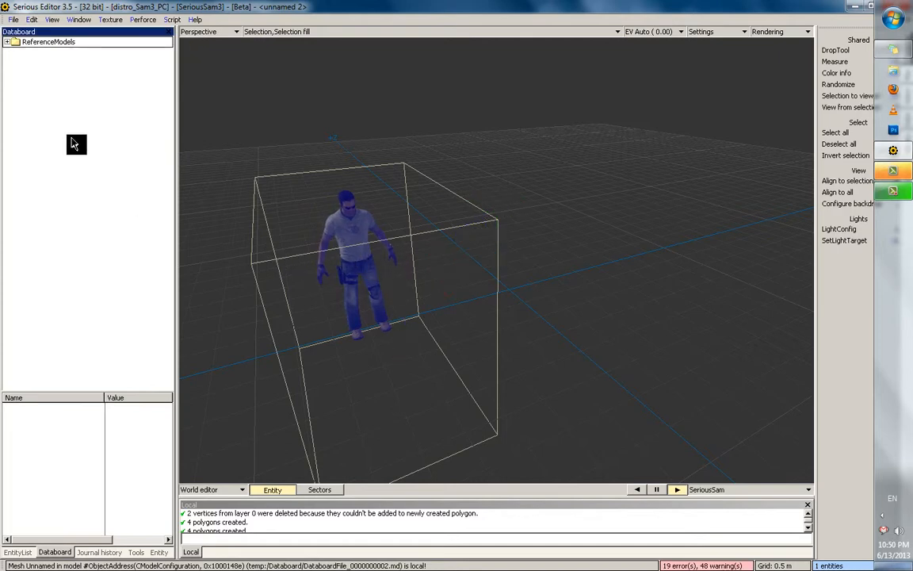
click(120, 159)
click(33, 54)
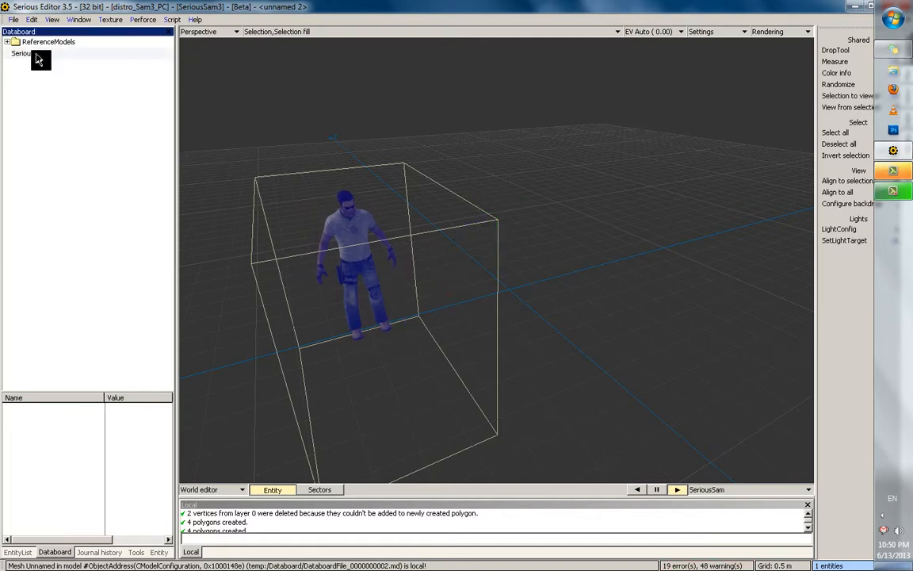
click(155, 552)
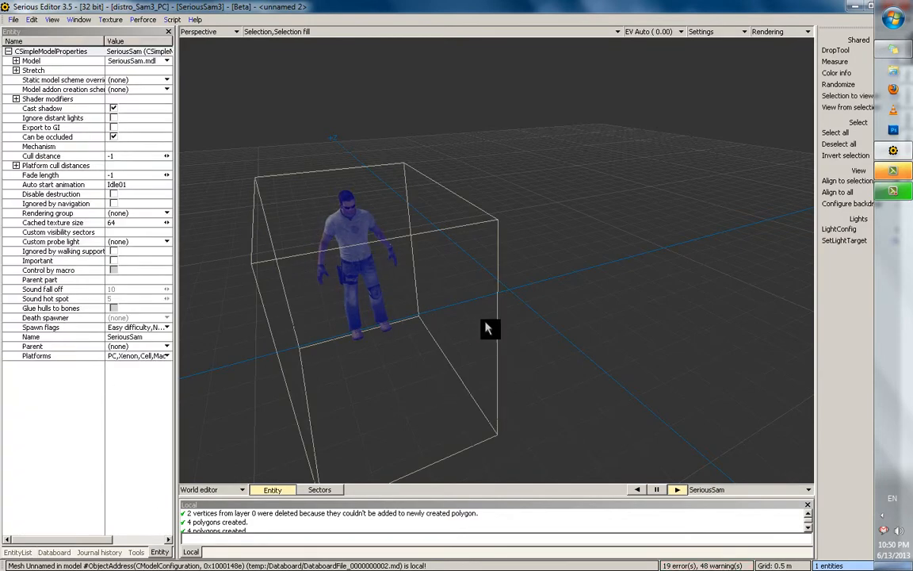
Select SimpleModel001 and browse its model file from the Content/Mischievous favourite folder
key(ctrl+z)
key(ctrl+z)
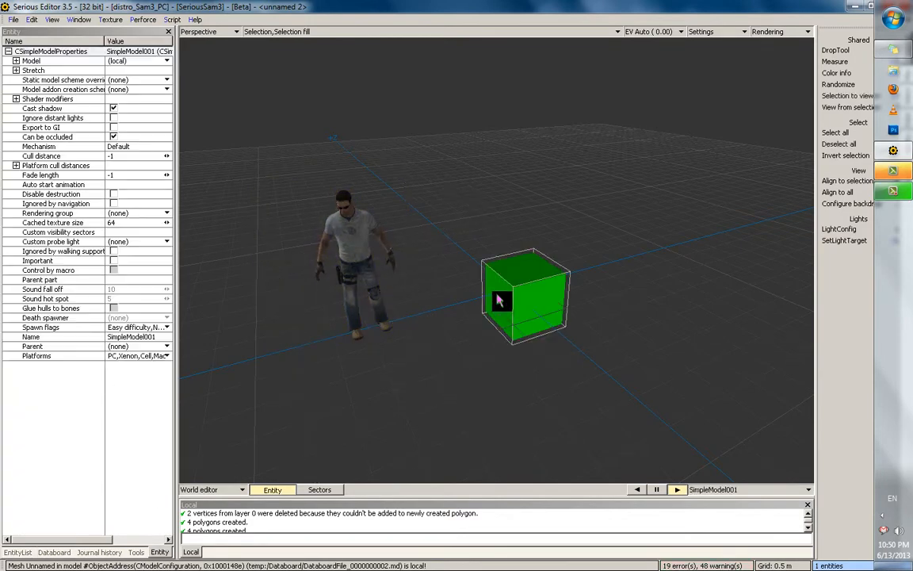
click(137, 62)
click(145, 84)
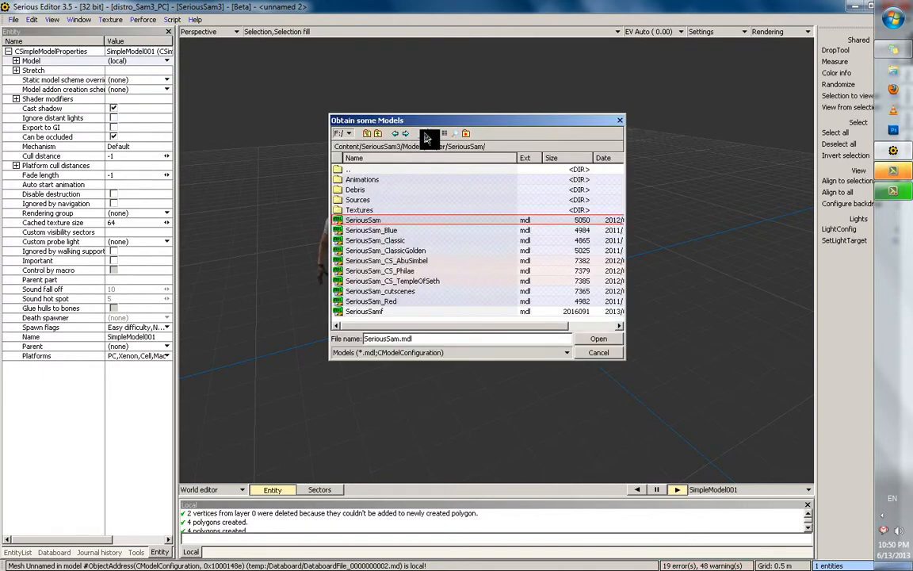
click(424, 135)
click(478, 163)
Look through the Models, Objects and Arhitecture folders without picking a model
double_click(378, 202)
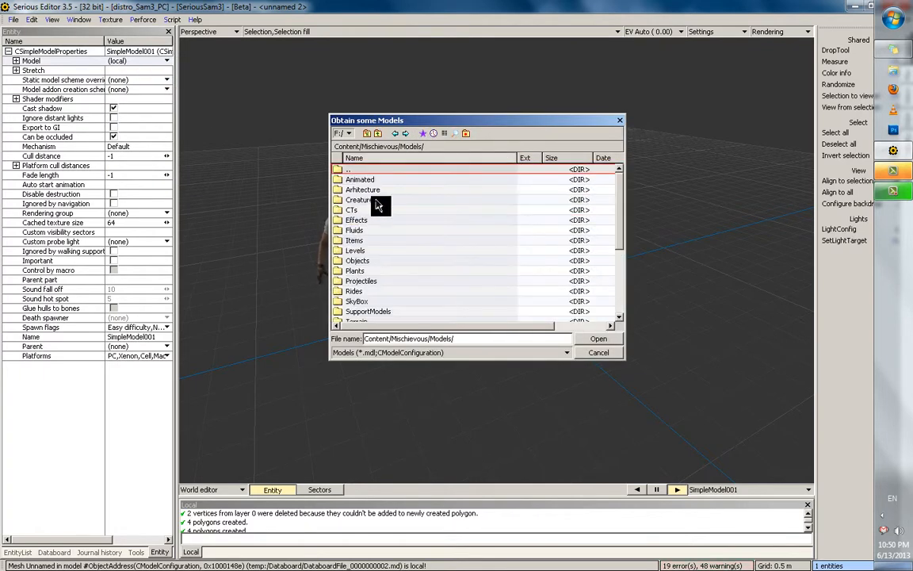
double_click(373, 262)
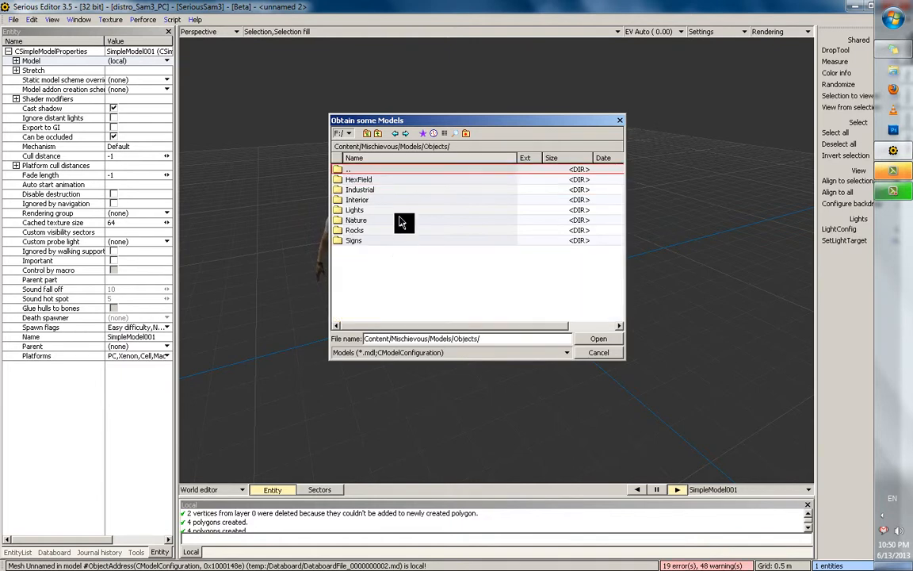
double_click(365, 170)
scroll(408, 261, up, 1)
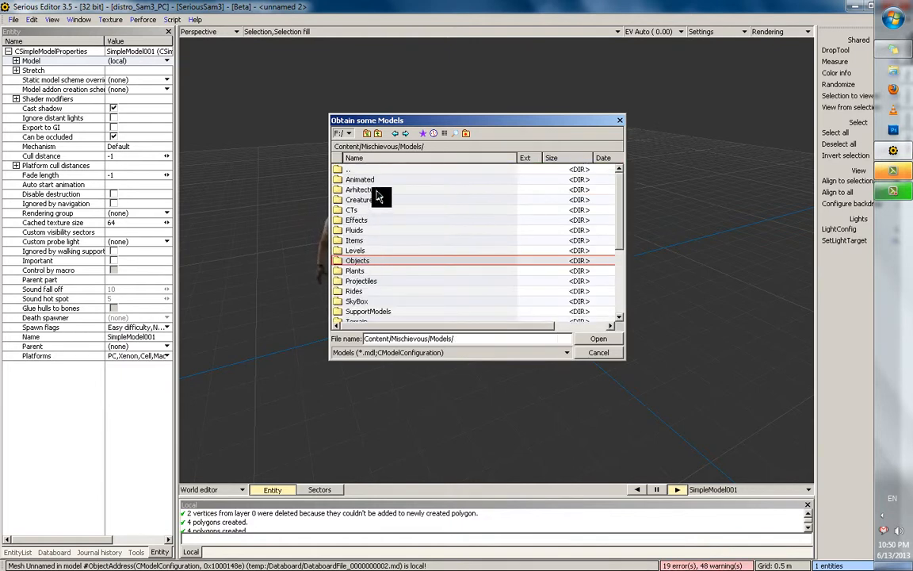
double_click(374, 190)
double_click(367, 171)
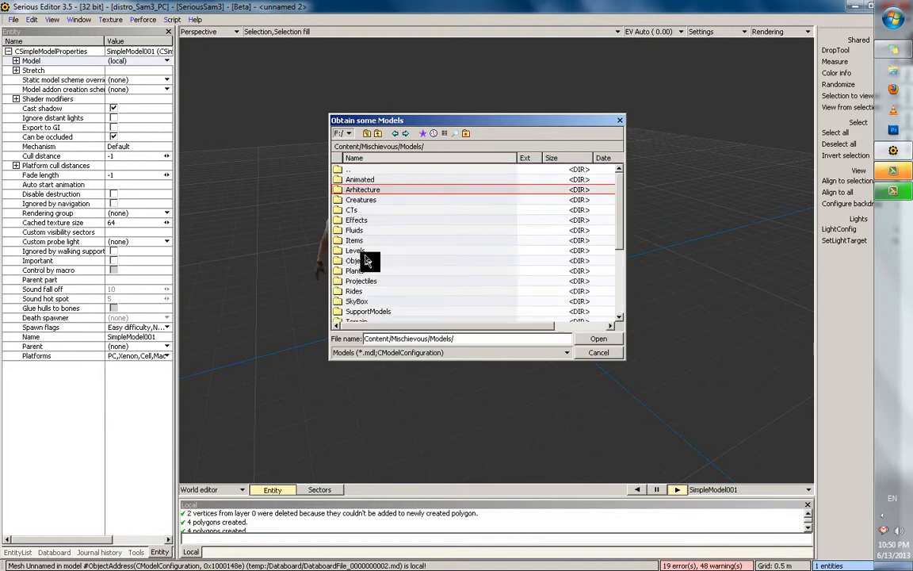
double_click(366, 260)
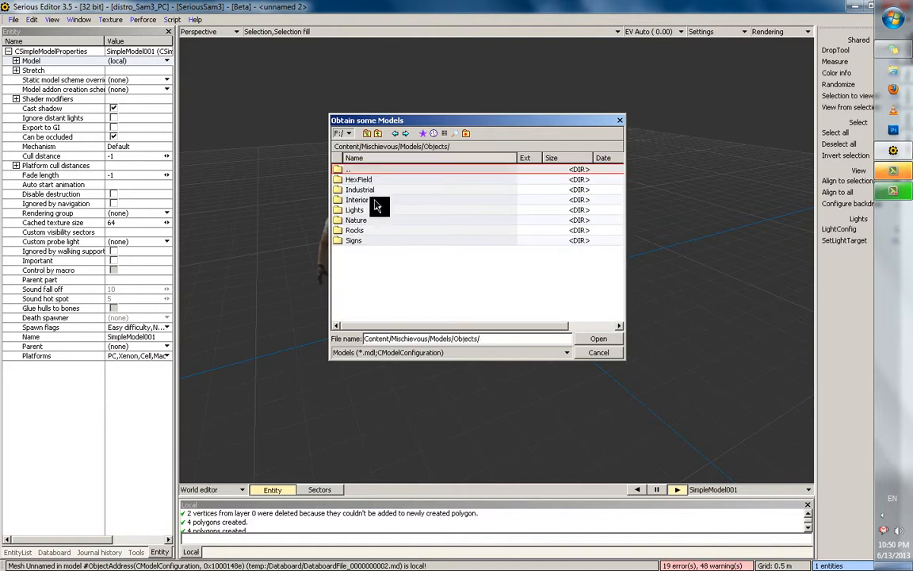
double_click(373, 170)
scroll(397, 259, up, 2)
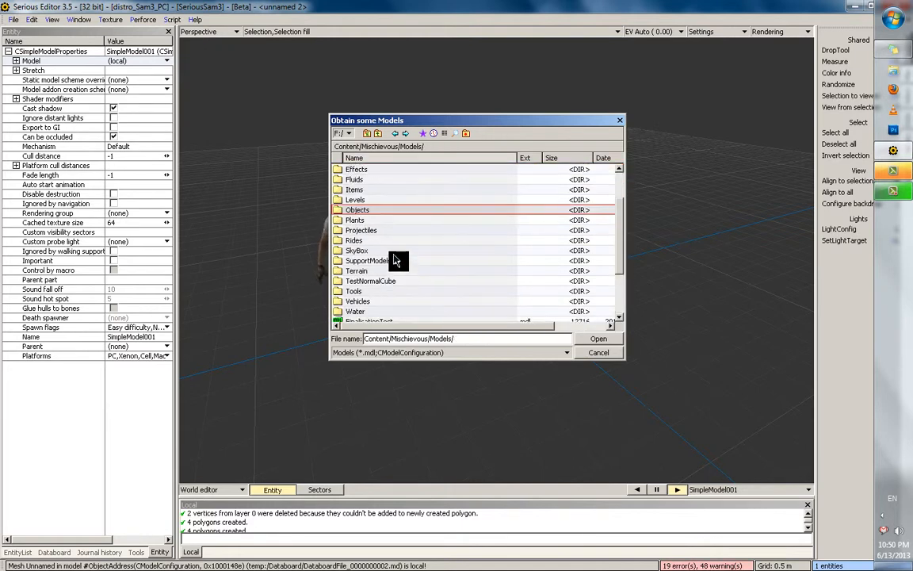
scroll(397, 259, up, 2)
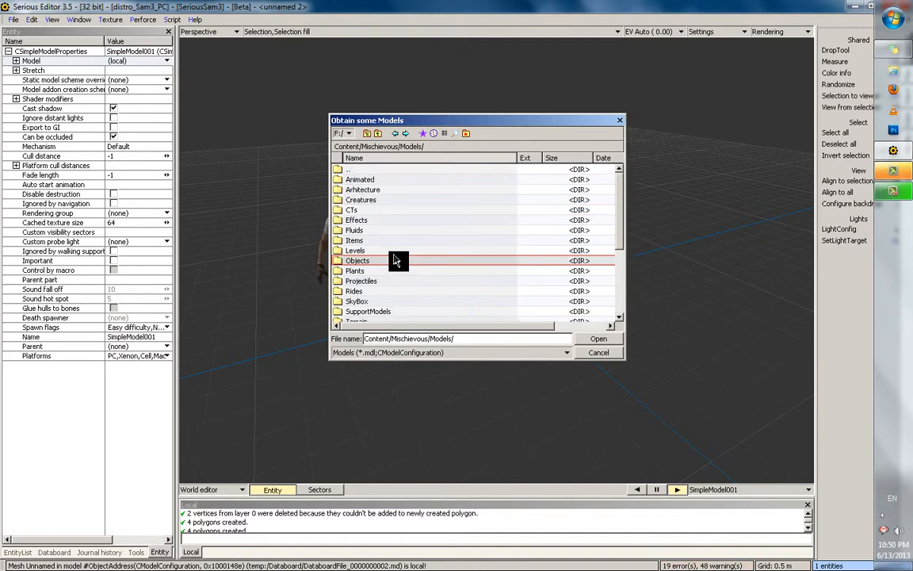
Cancel the model browser and switch back to the TutorialRoomExample world
click(600, 355)
click(78, 19)
click(189, 133)
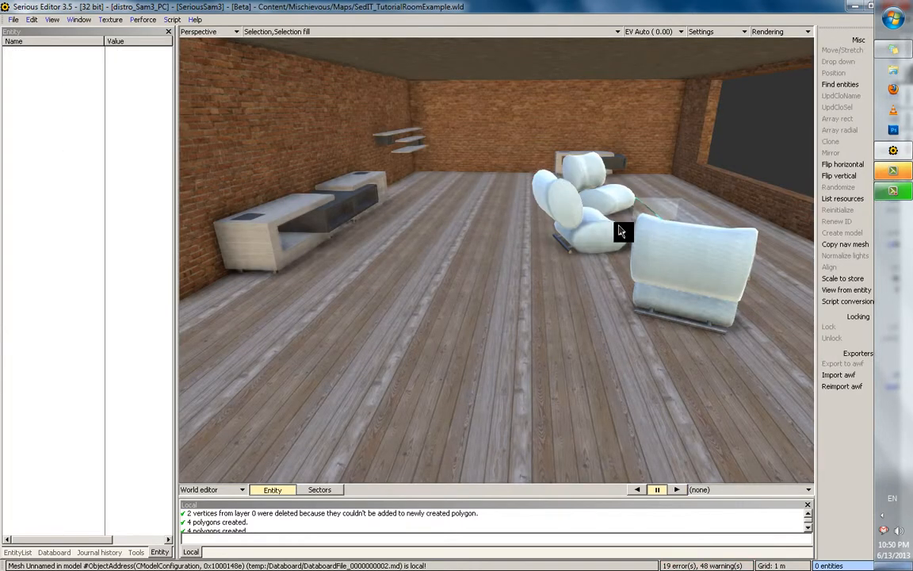
In polygon mode, inspect the cushion's Default polygon map and its Standard shader parameters
key(p)
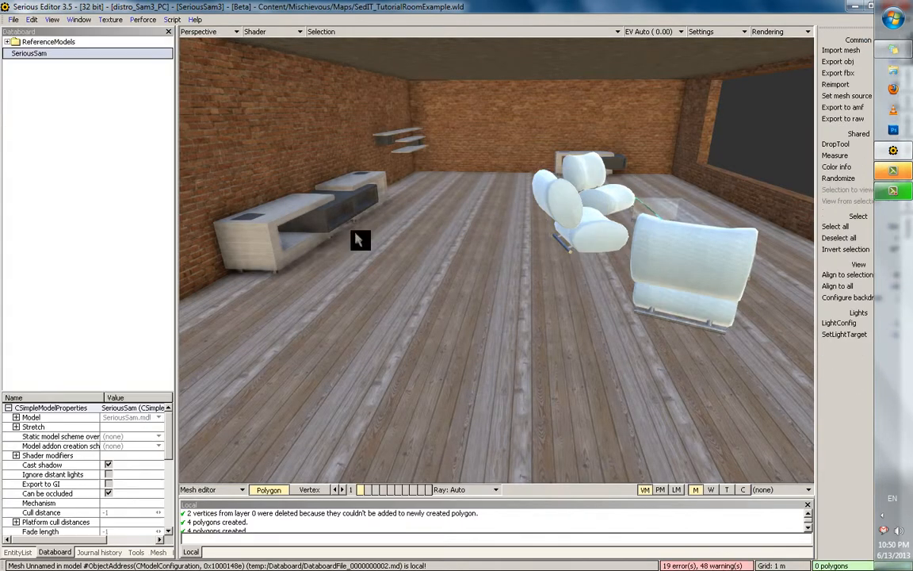
click(161, 553)
click(15, 80)
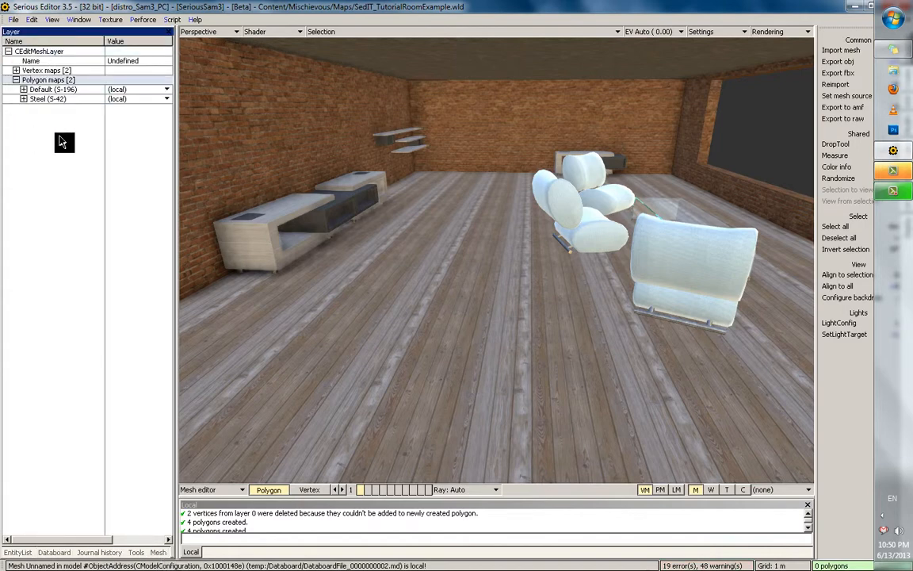
click(23, 88)
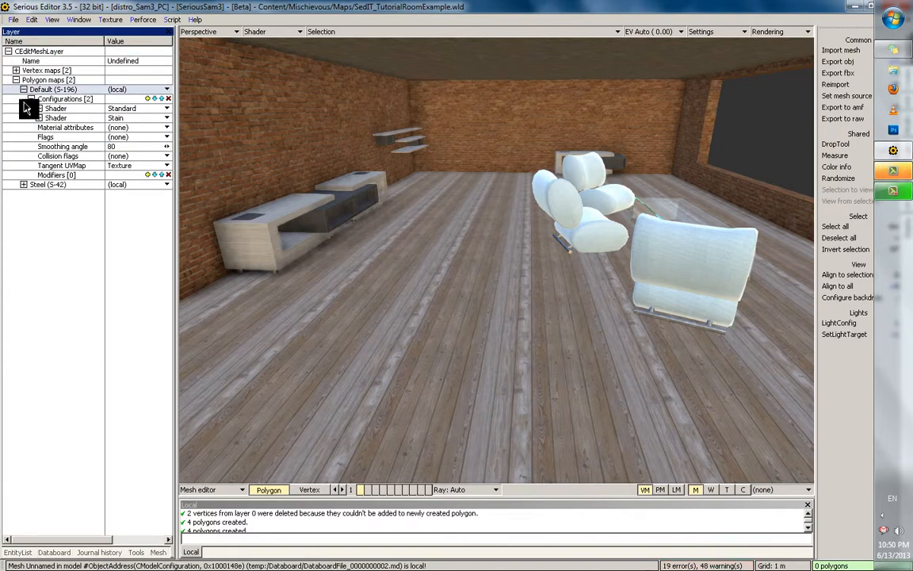
click(39, 108)
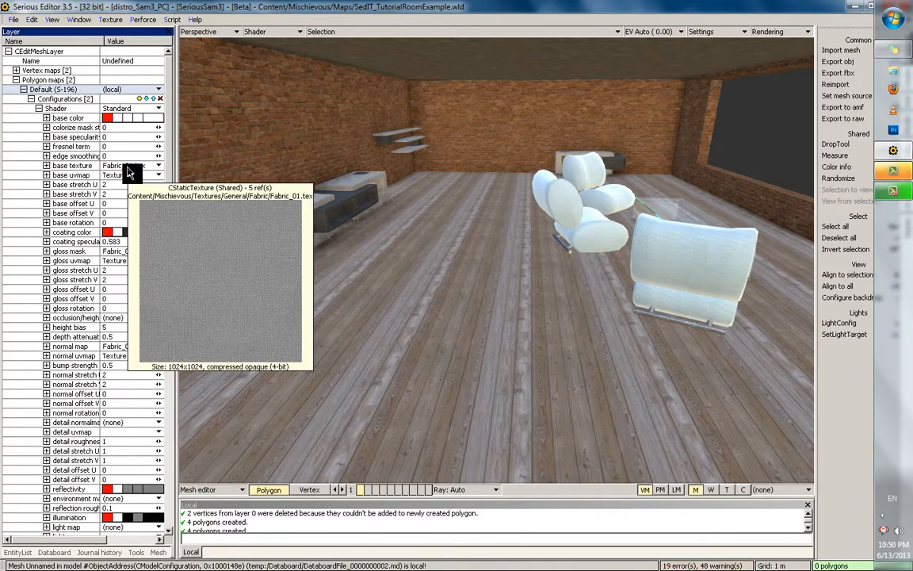
double_click(566, 216)
middle_drag(549, 247, 424, 198)
click(24, 90)
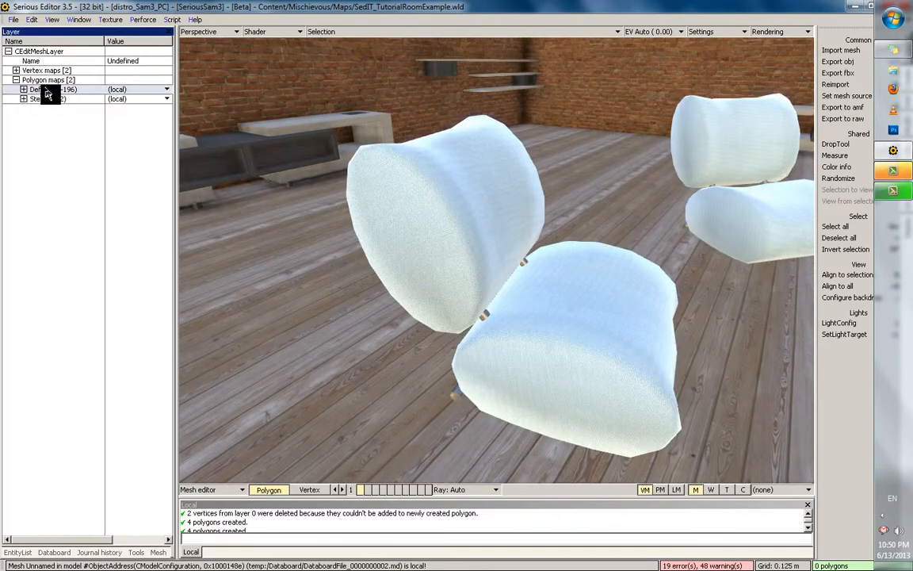
Paste the copied material into the Databoard and view the new Value: Default (S-196) item
key(Escape)
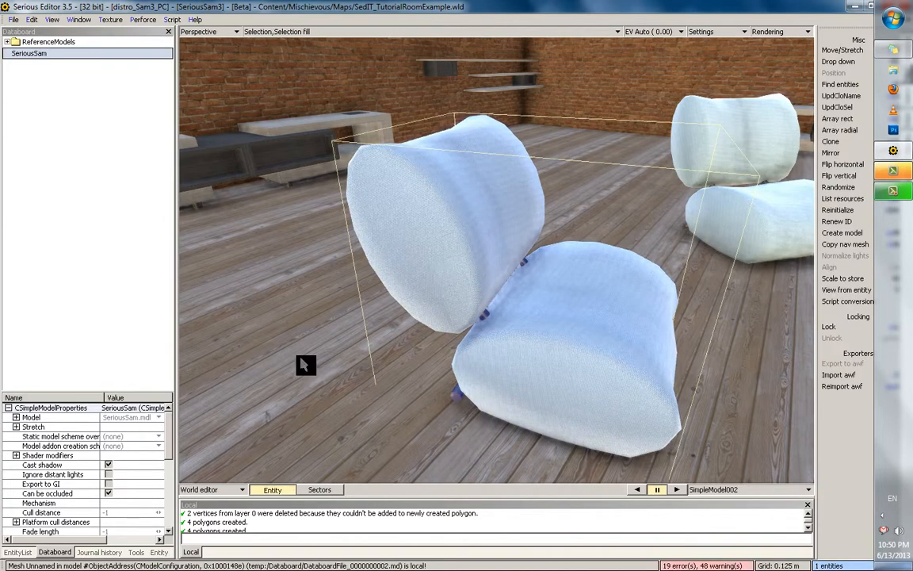
right_click(11, 111)
click(77, 131)
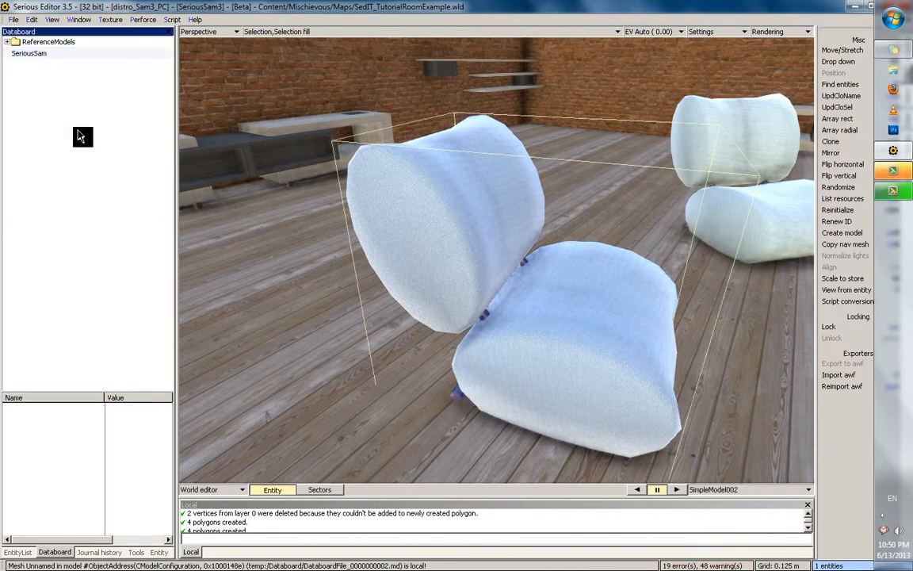
click(52, 66)
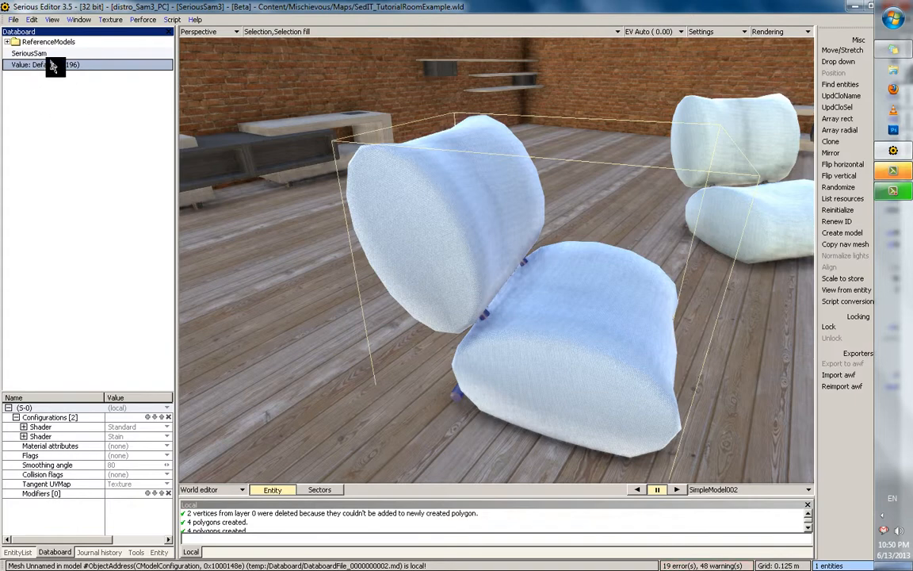
Deselect the chair model and bring up the list of open world documents
click(429, 237)
scroll(366, 284, down, 2)
click(382, 190)
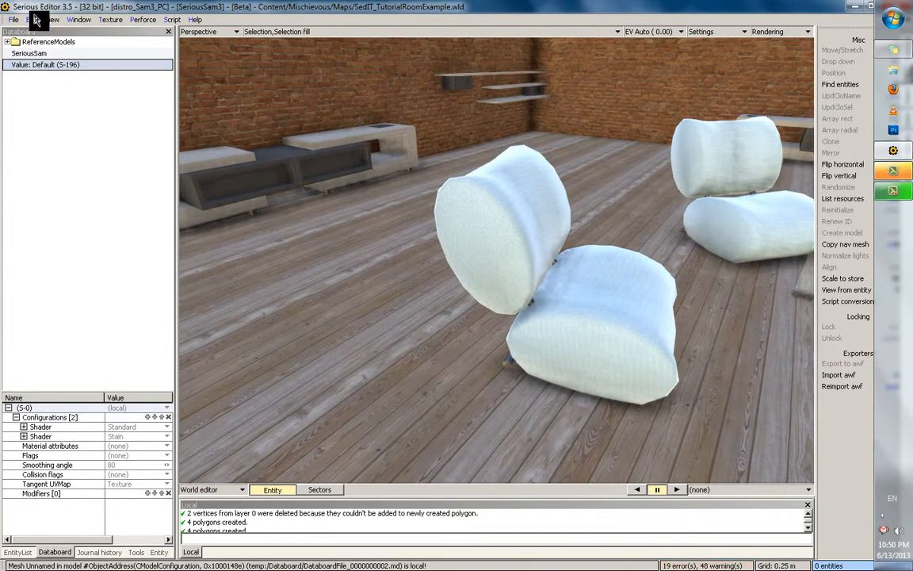
click(78, 19)
In the unnamed 2 world, place a new model and draw a flat box primitive
click(149, 127)
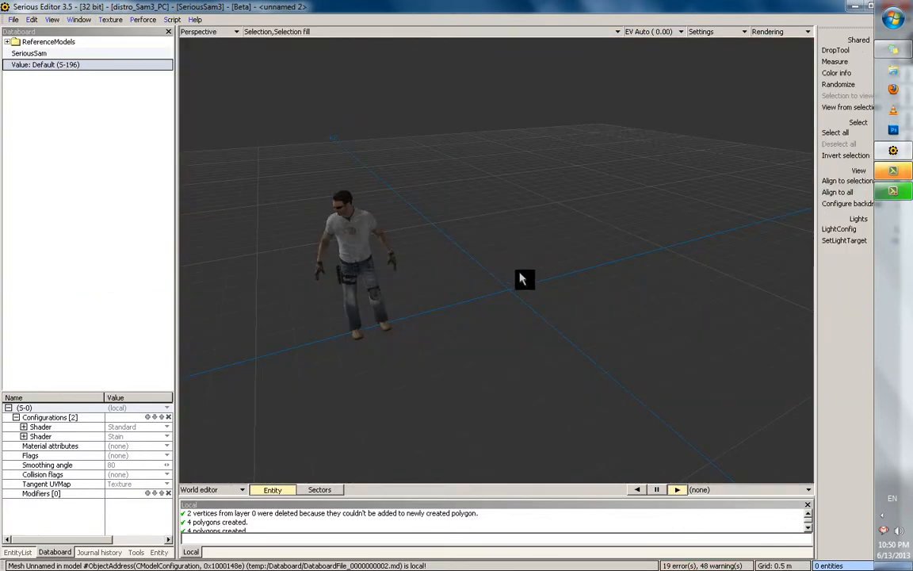
scroll(469, 312, up, 1)
key(c)
click(502, 333)
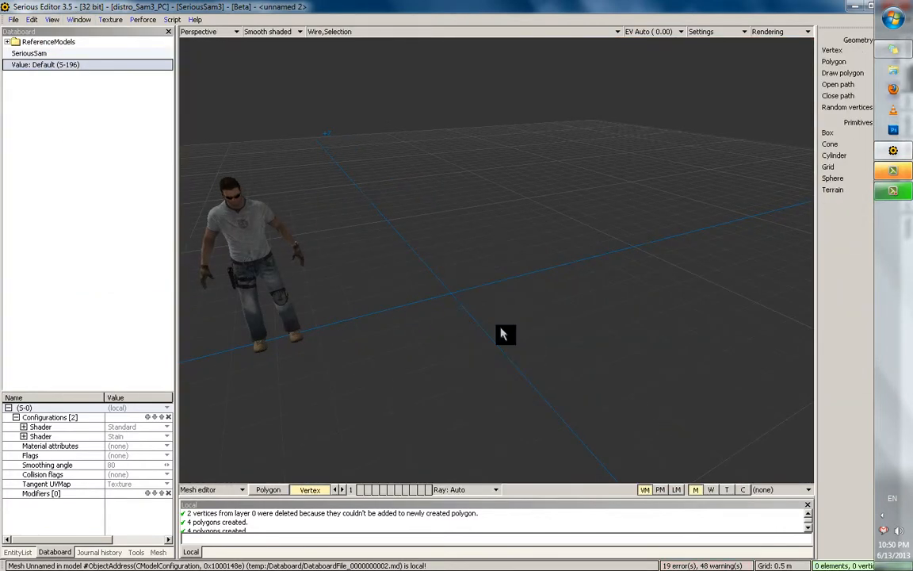
right_click(502, 329)
click(536, 336)
drag(471, 373, 624, 305)
drag(559, 315, 568, 211)
key(Return)
key(Escape)
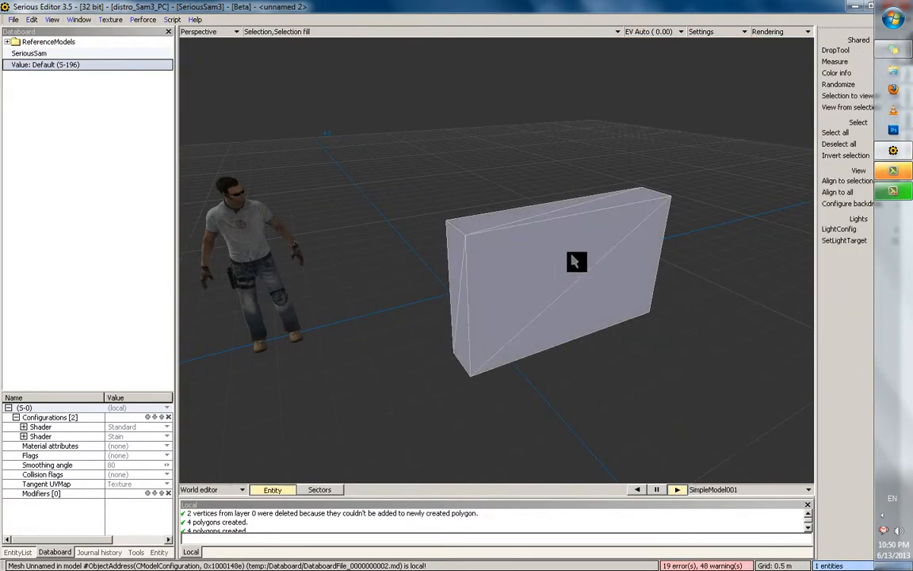
Open the box in the mesh editor and review its Default (S-6) polygon map
double_click(578, 259)
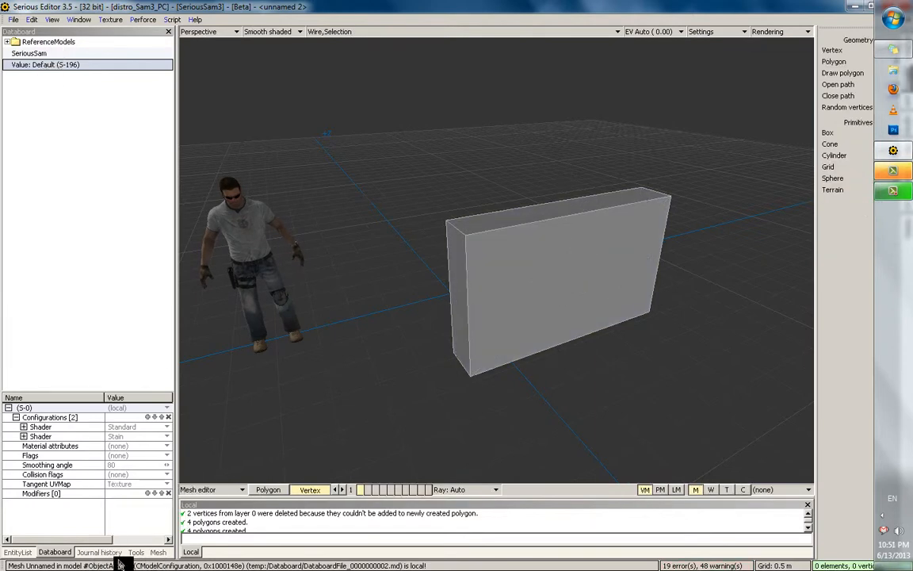
drag(177, 533, 238, 533)
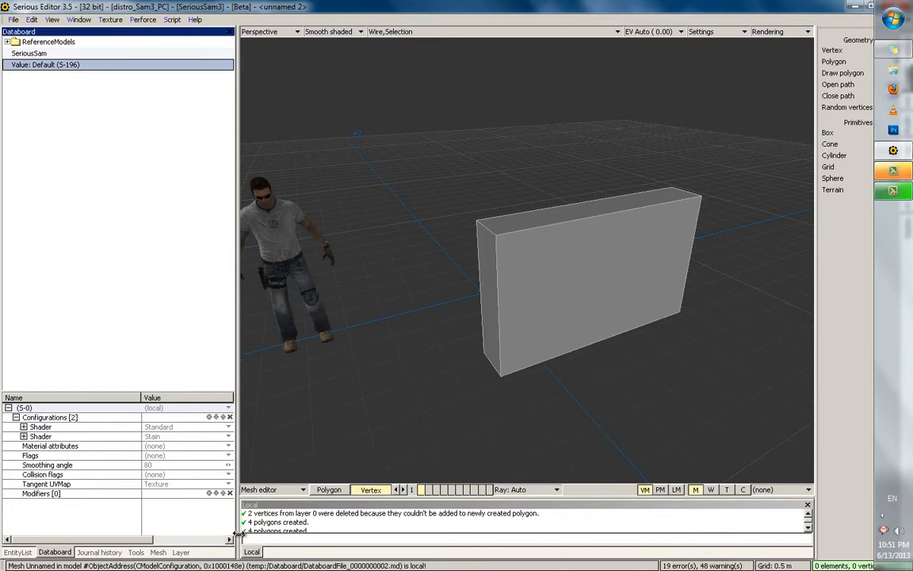
click(189, 554)
double_click(33, 80)
click(89, 92)
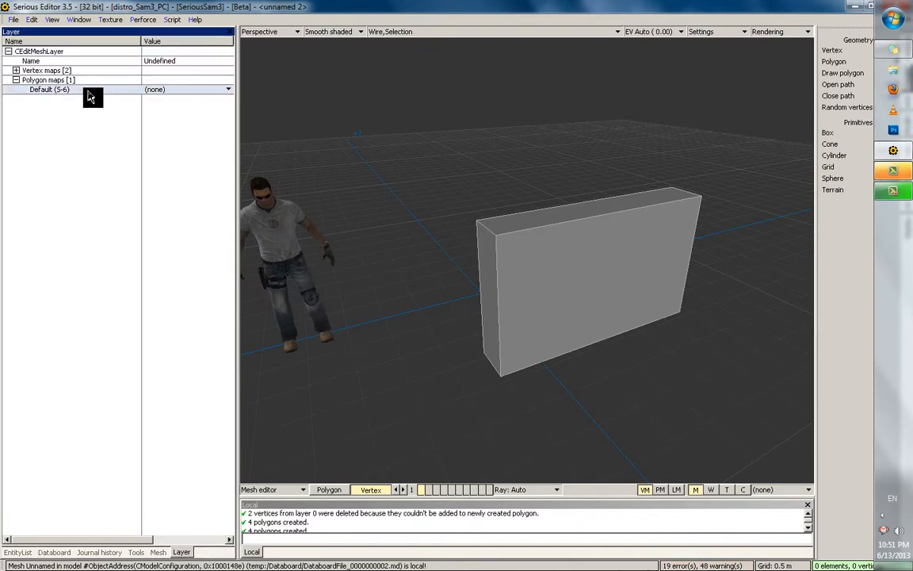
click(106, 553)
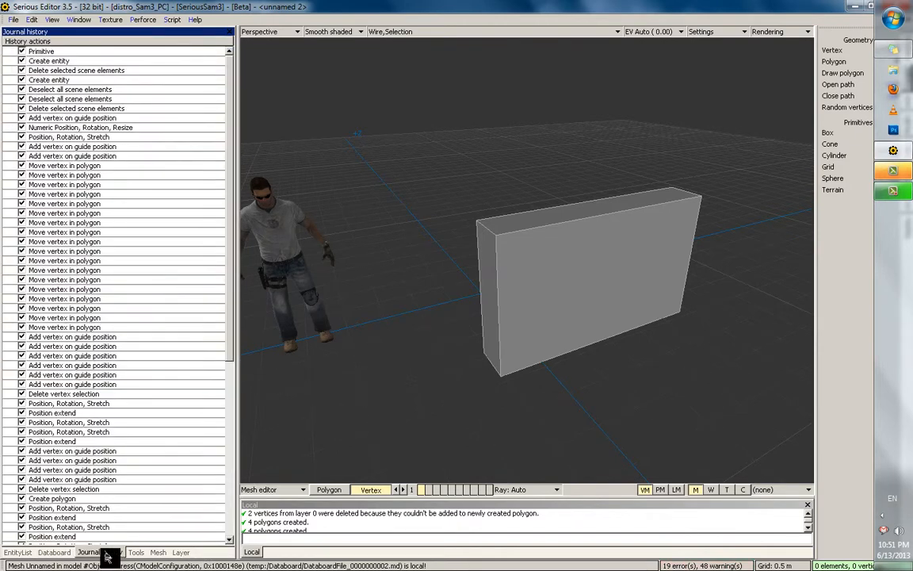
click(60, 553)
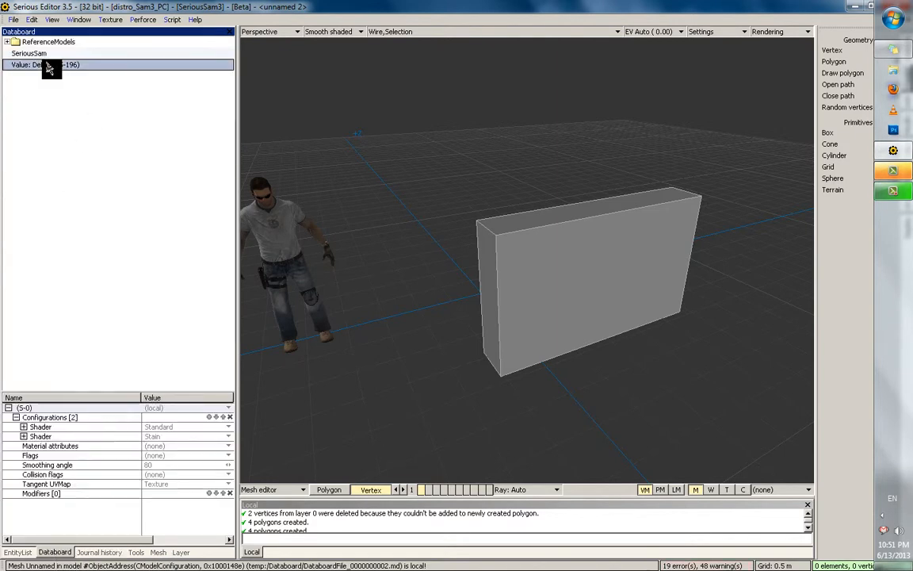
click(180, 553)
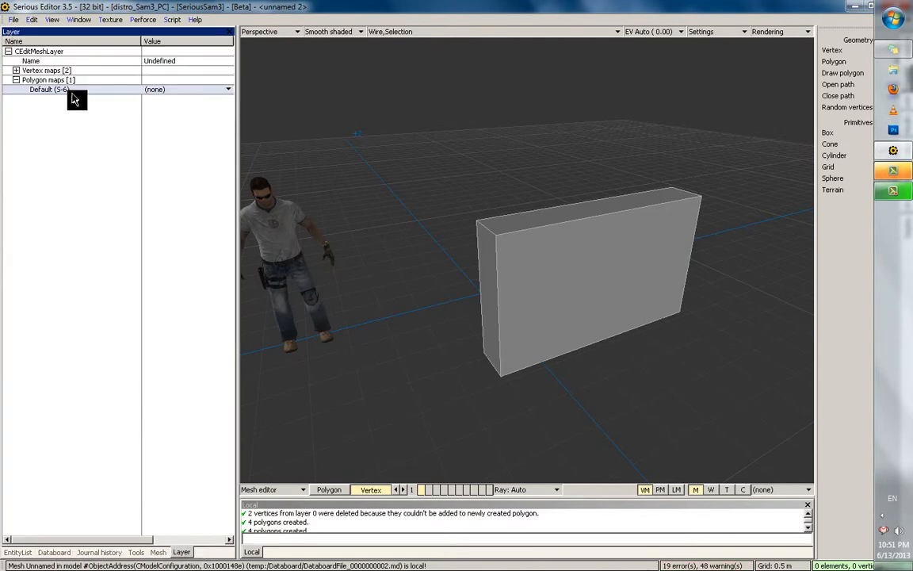
scroll(422, 170, down, 1)
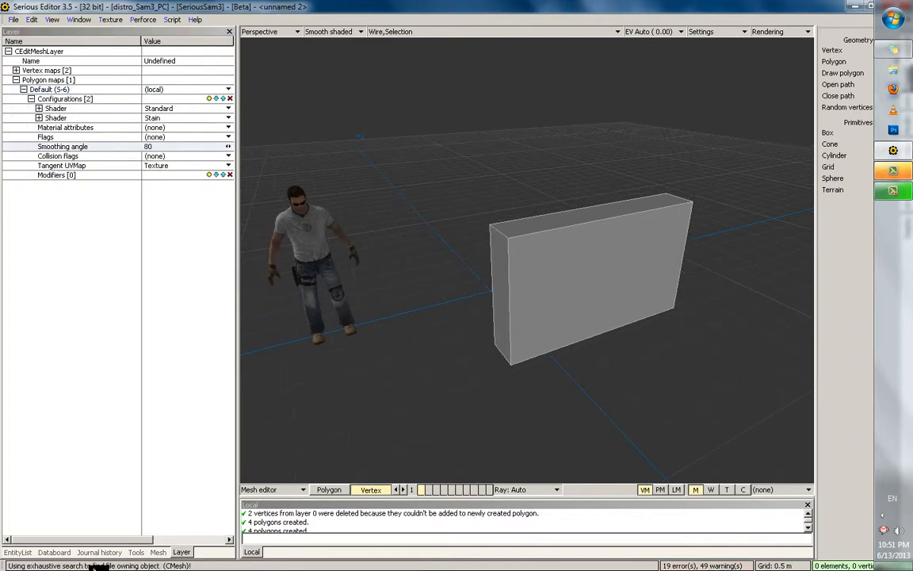
click(55, 553)
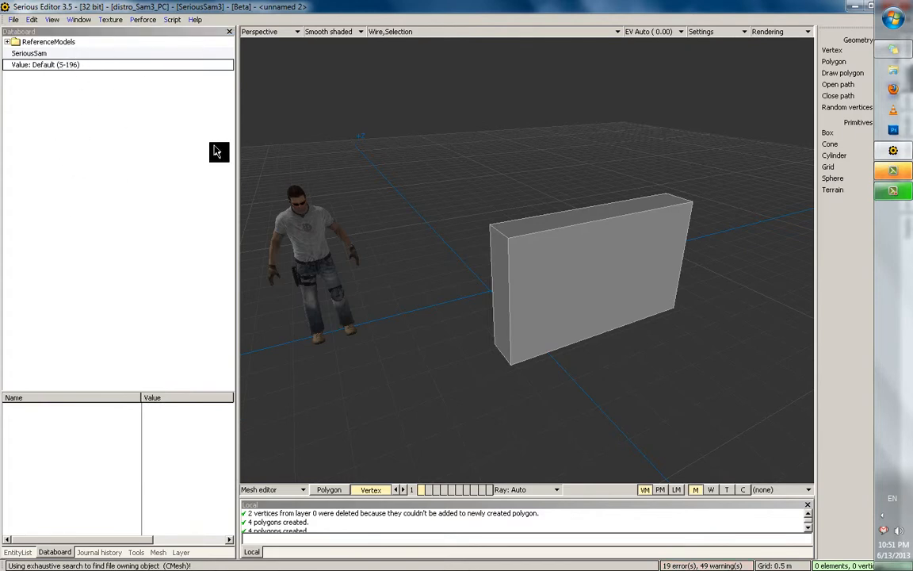
Create a new Databoard folder named Materials
right_click(111, 166)
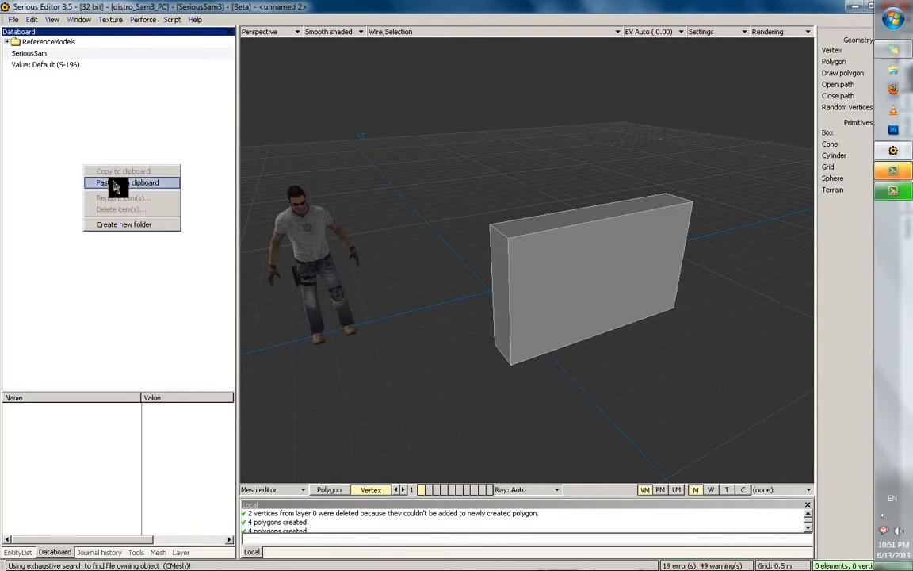
click(123, 225)
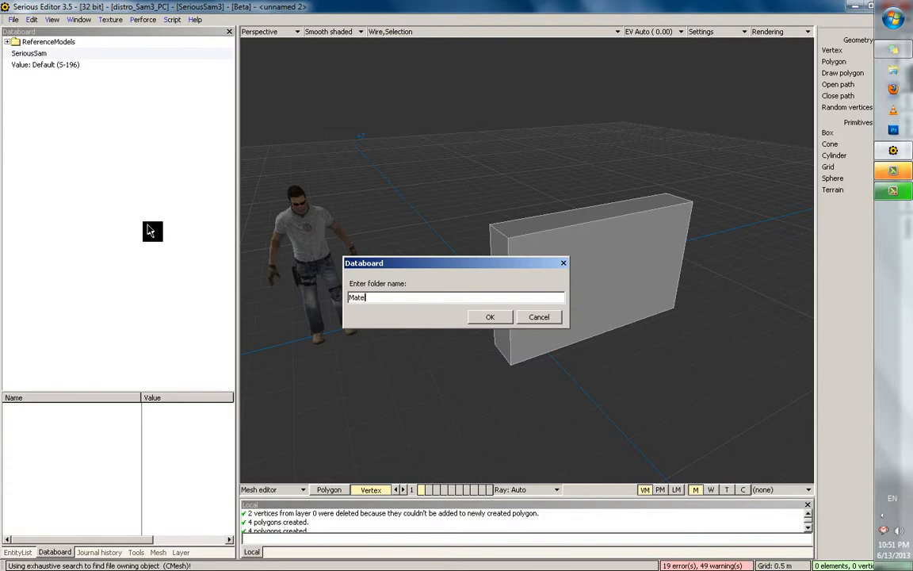
key(Return)
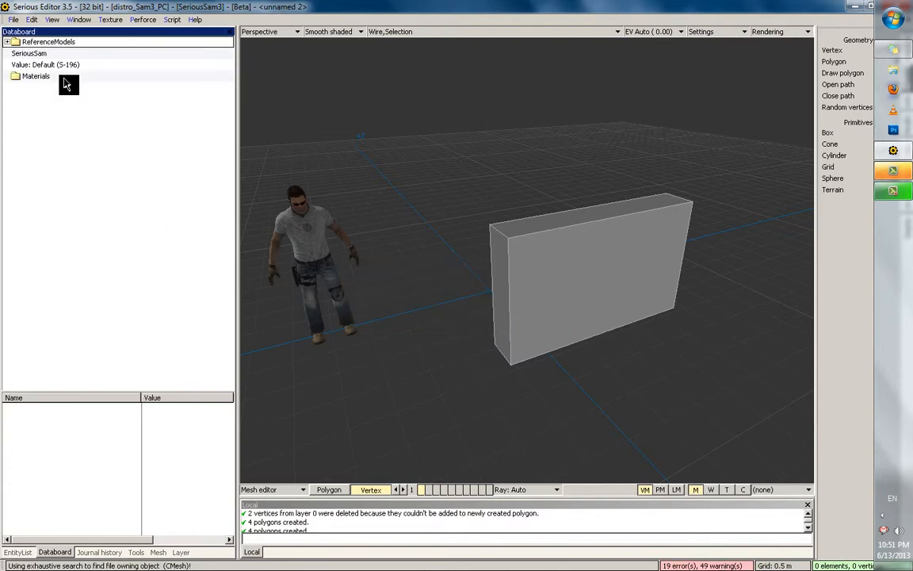
Rename the Default (S-196) material to Fabric_01 and move it into Materials
click(73, 69)
right_click(67, 69)
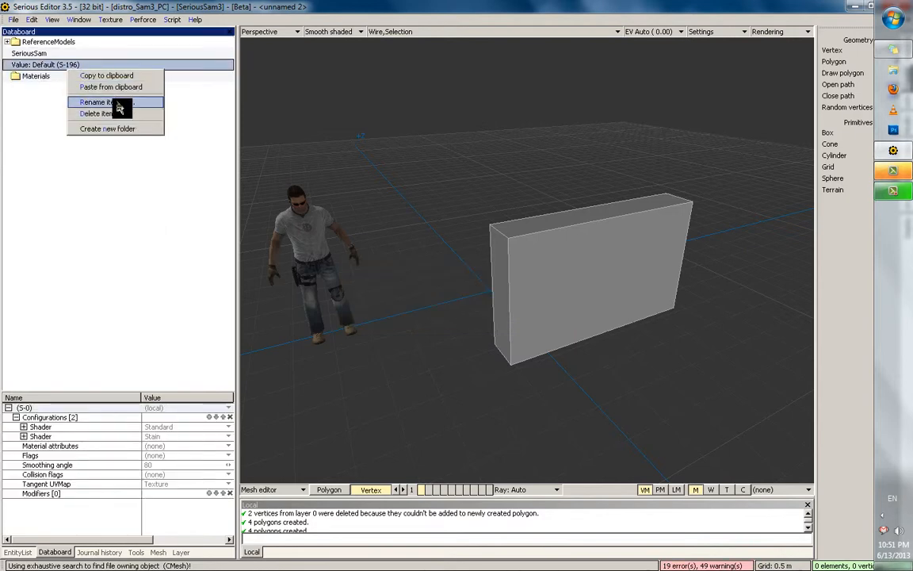
click(115, 100)
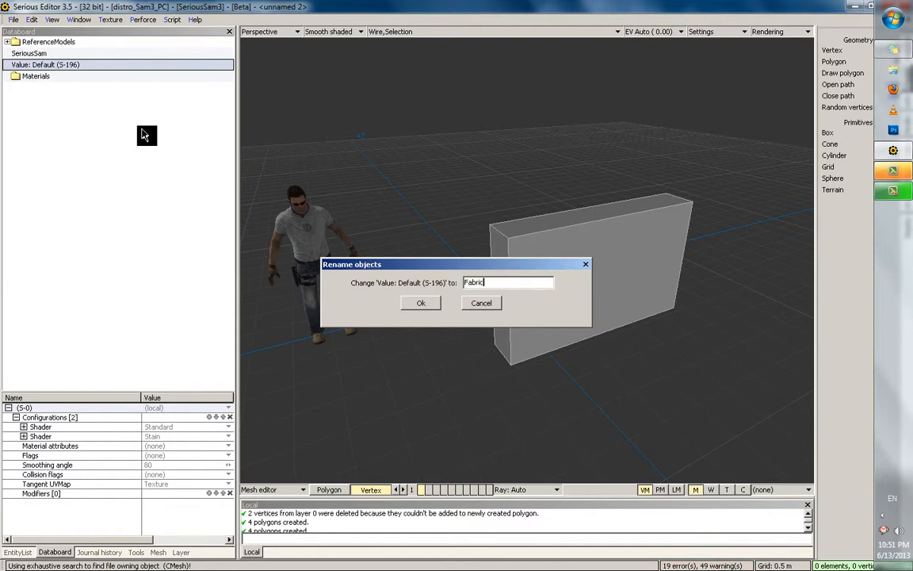
key(Return)
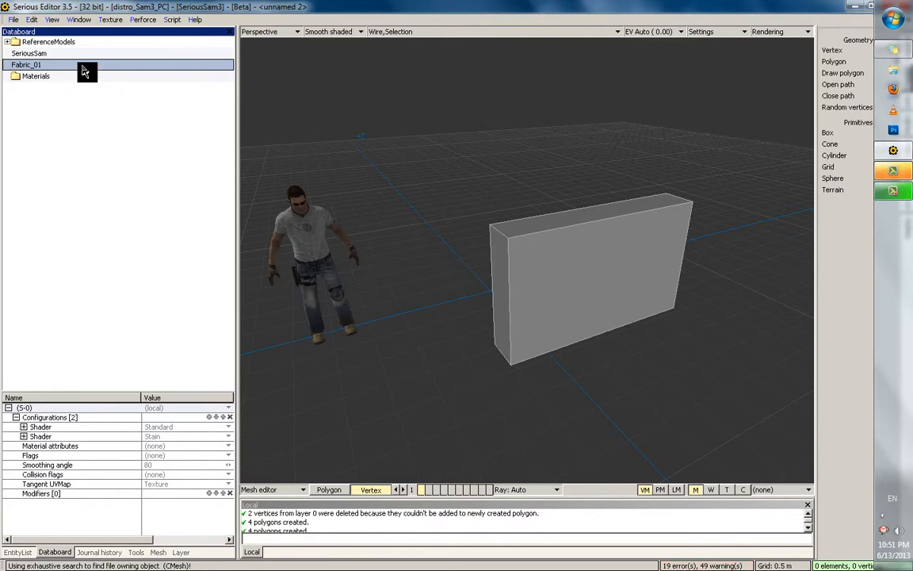
drag(90, 78, 59, 102)
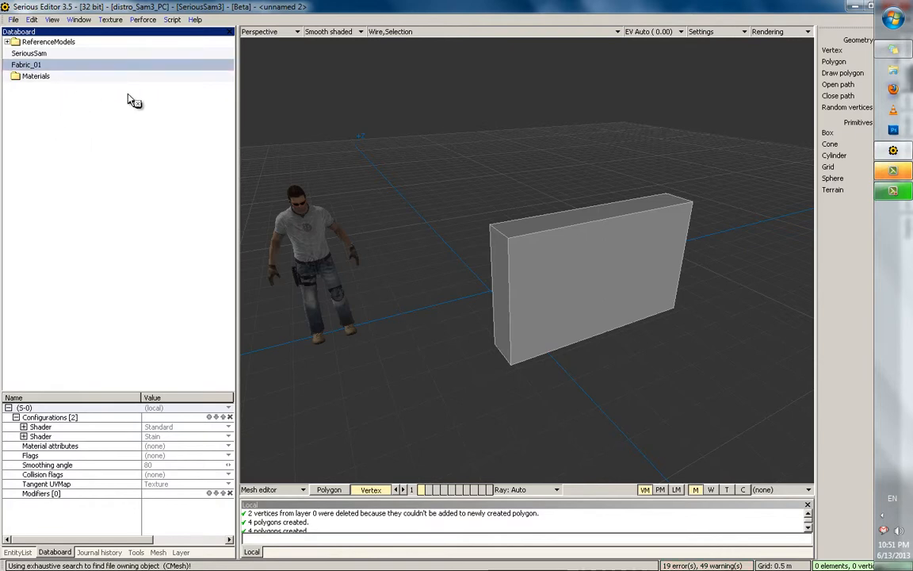
drag(127, 95, 91, 78)
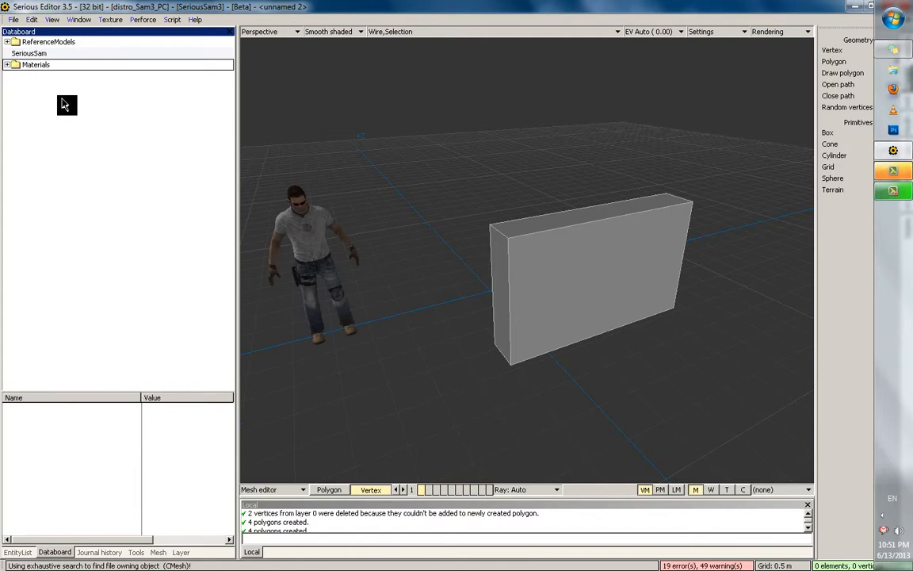
click(6, 64)
click(7, 65)
Return to world editing and delete the box model
click(510, 326)
key(Tab)
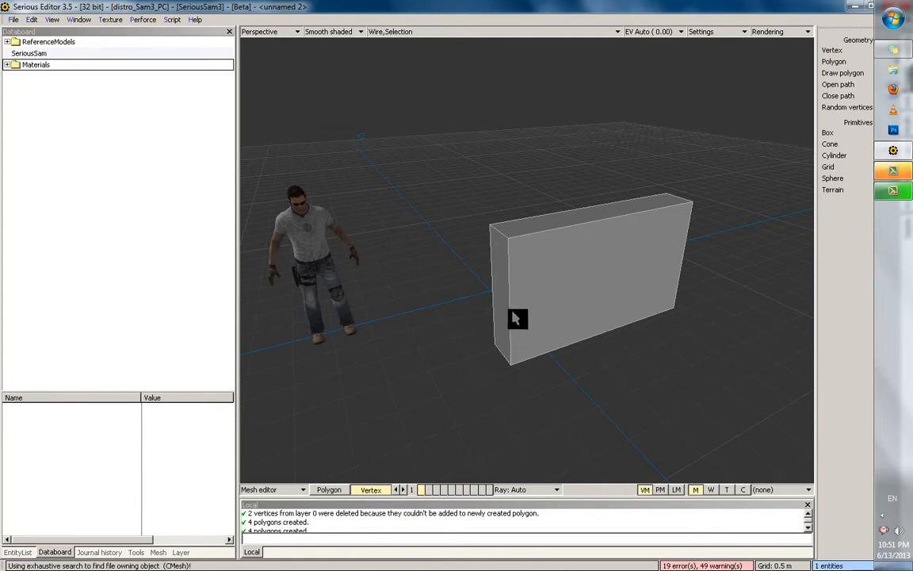
middle_drag(500, 253, 532, 278)
key(Delete)
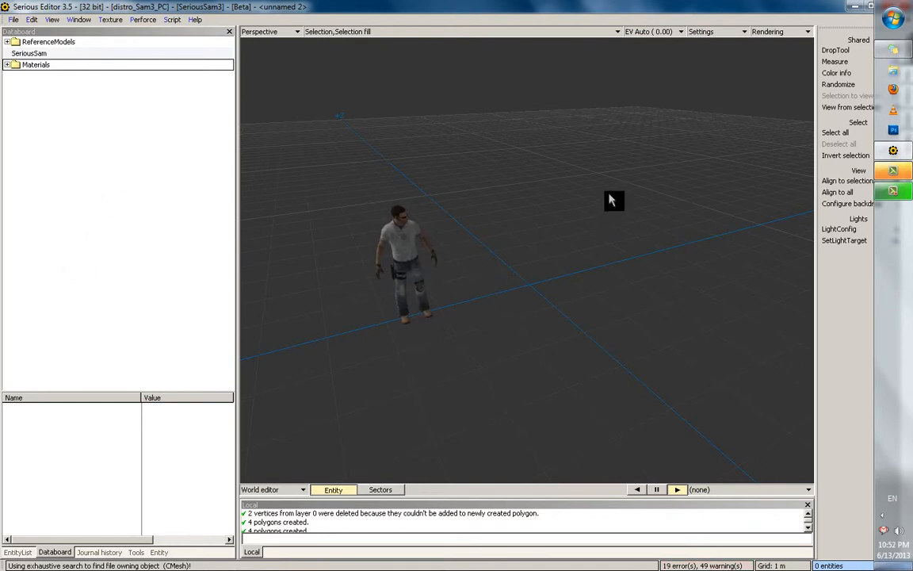
Add a new cube model at the origin, check its position settings, and open its mesh
scroll(606, 231, up, 1)
scroll(455, 275, up, 3)
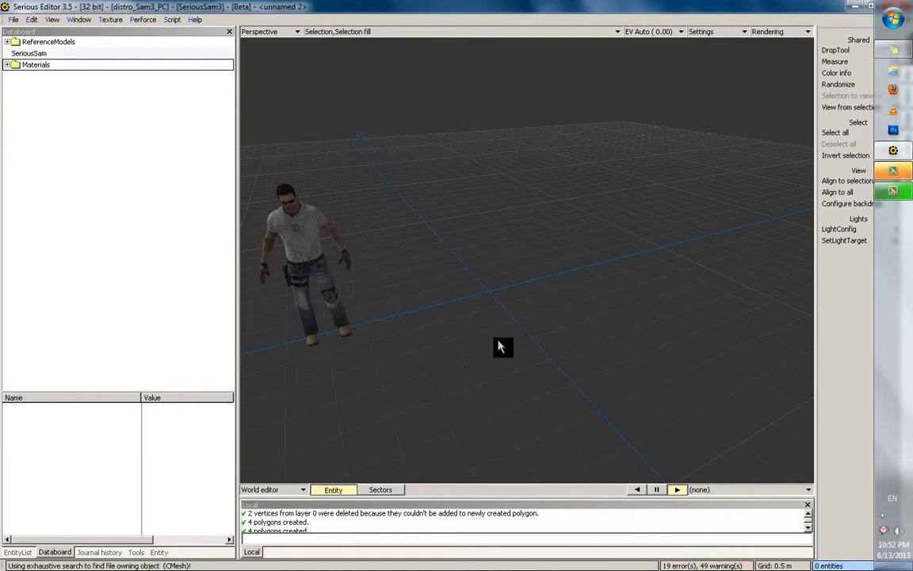
key(n)
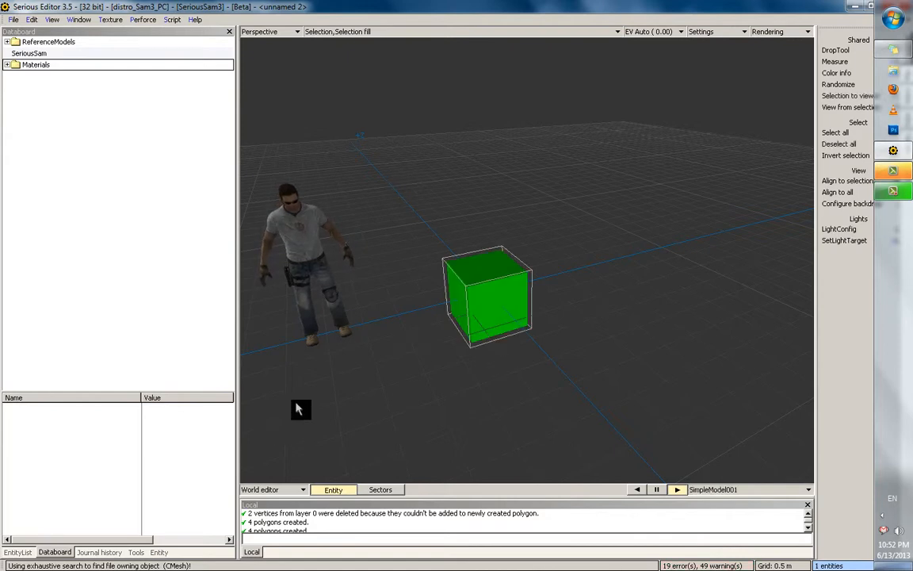
click(143, 553)
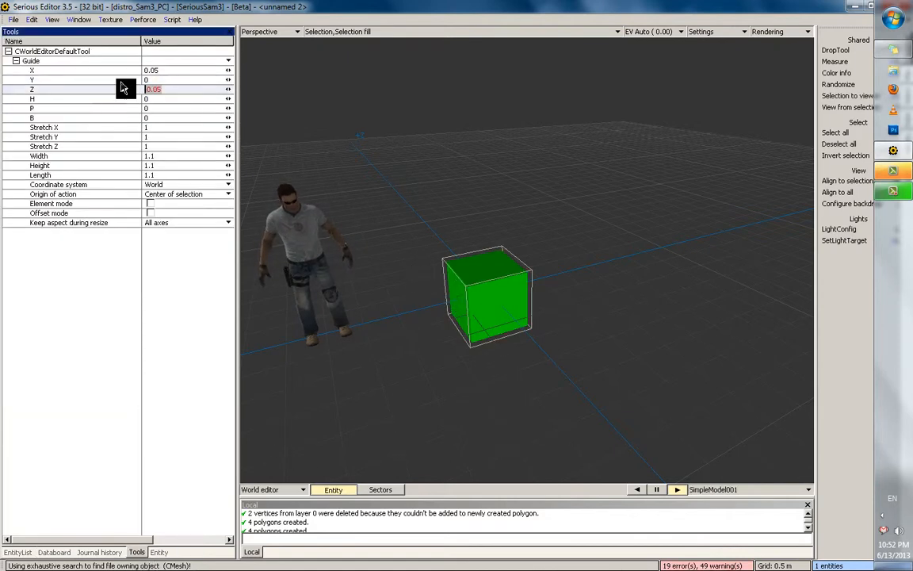
double_click(512, 298)
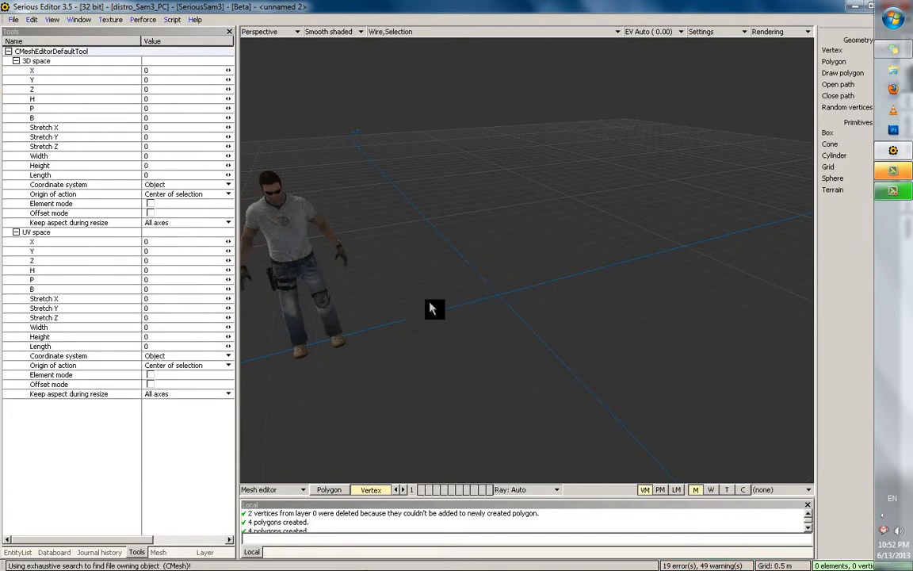
Build a box primitive in polygon mode
click(329, 489)
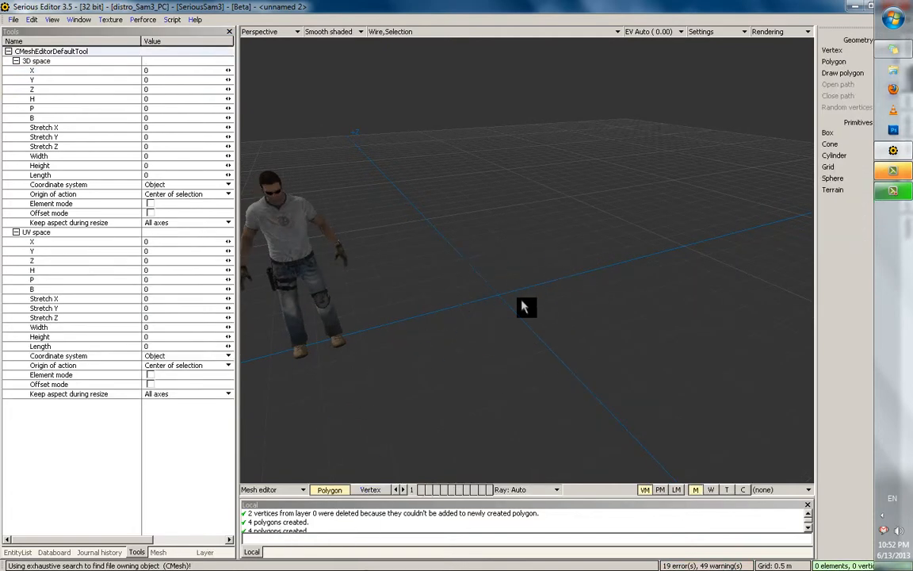
right_click(446, 287)
click(456, 295)
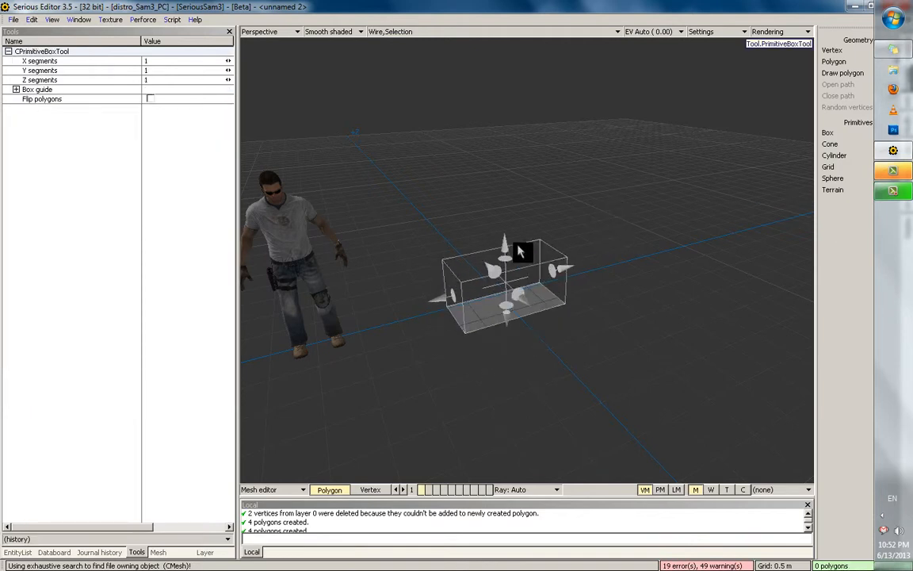
drag(518, 246, 517, 233)
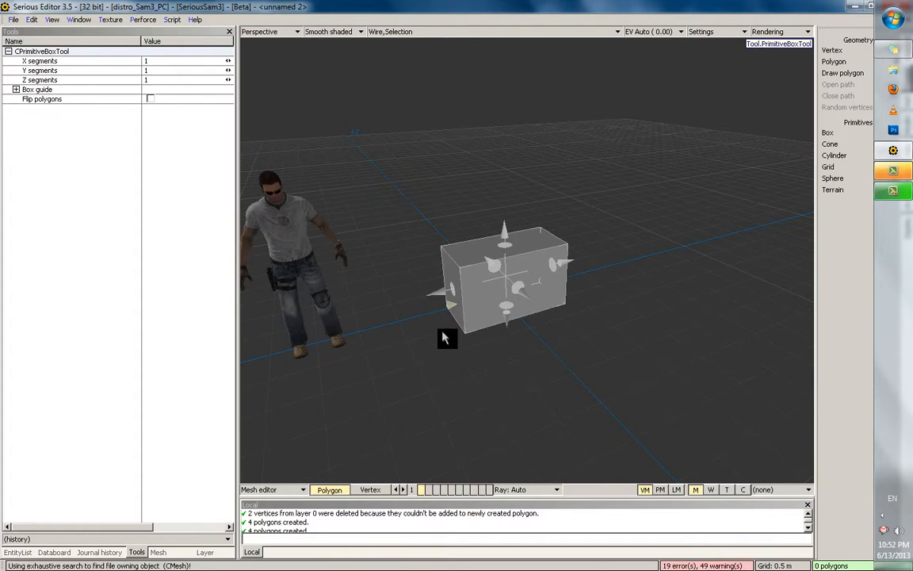
key(Return)
click(464, 267)
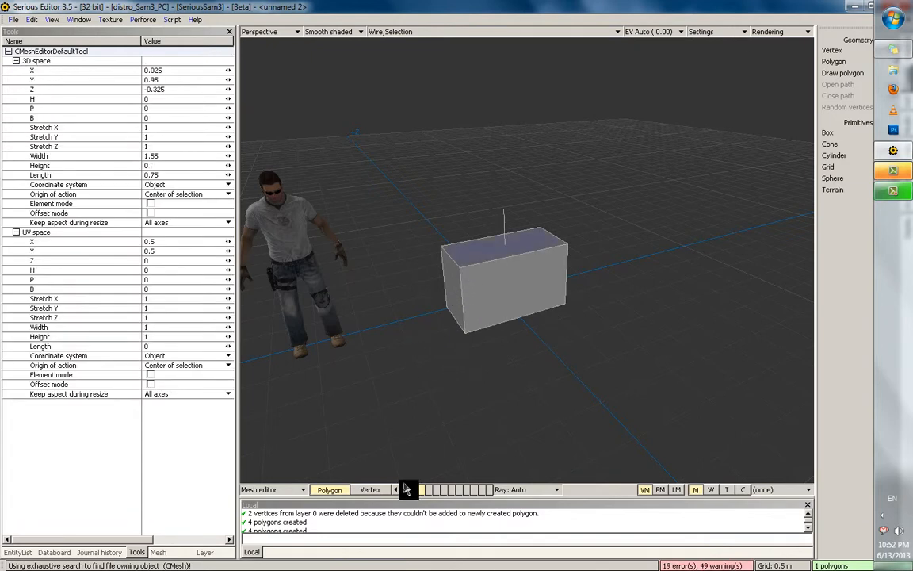
Select all the box's vertices except the front top corner and delete them
click(377, 491)
click(462, 275)
scroll(475, 260, up, 3)
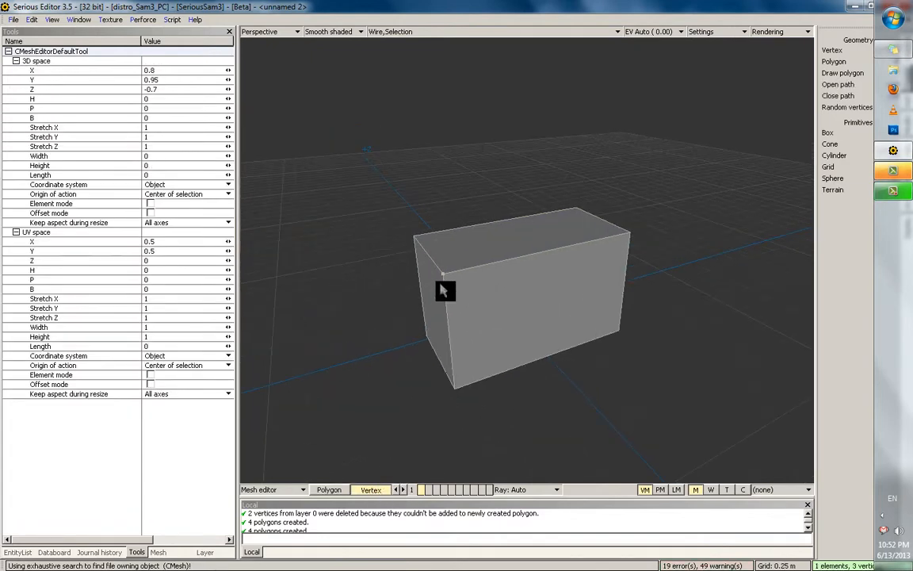
double_click(444, 273)
ctrl+click(441, 276)
mouse_move(490, 238)
middle_down()
mouse_move(460, 273)
mouse_move(490, 239)
middle_up()
key(Delete)
Set the remaining vertex's position coordinates to 0
drag(490, 239, 529, 296)
drag(183, 97, 145, 79)
text(0)
drag(168, 71, 91, 73)
Zero the last coordinate, switch to four views, and move the vertex to X 0.35, Z 0.25
text(0)
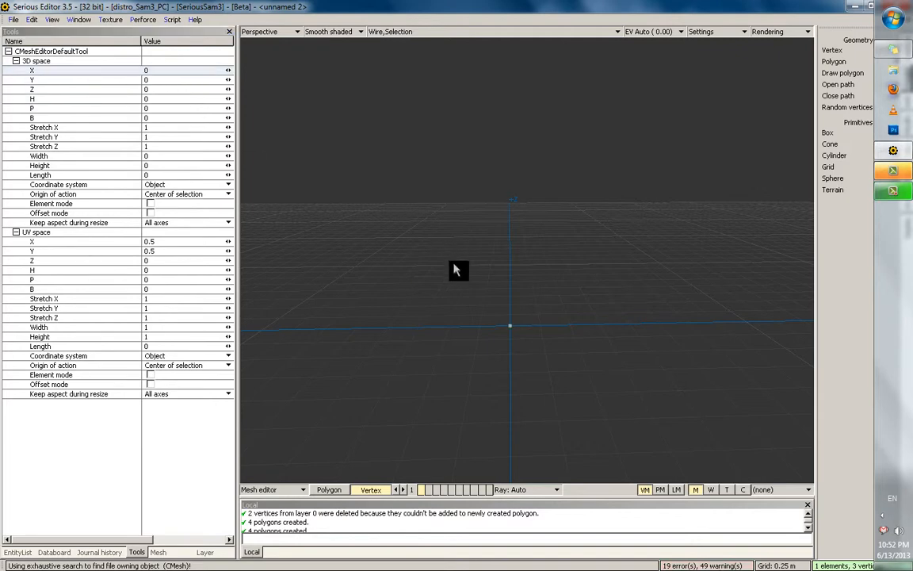
middle_drag(454, 264, 513, 290)
key(Tab)
scroll(373, 218, up, 5)
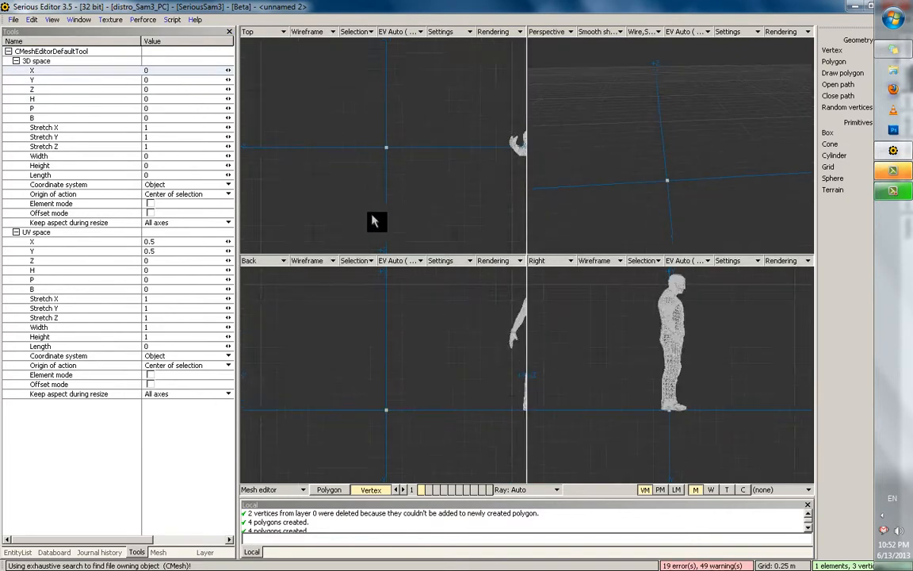
drag(452, 195, 481, 214)
scroll(450, 154, down, 1)
drag(451, 154, 454, 157)
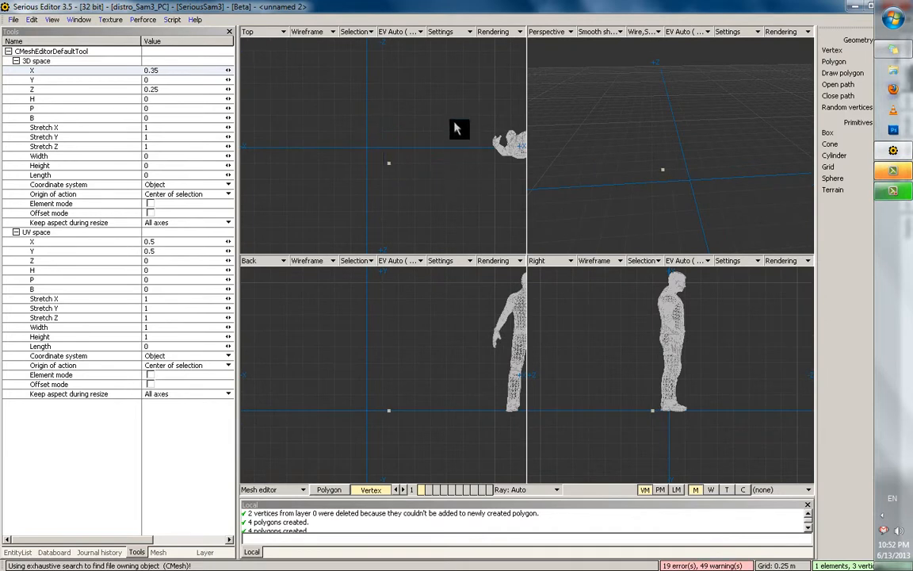
Pan and zoom the four views to frame the vertex away from the character
scroll(465, 178, up, 1)
scroll(437, 134, down, 1)
middle_drag(437, 136, 397, 161)
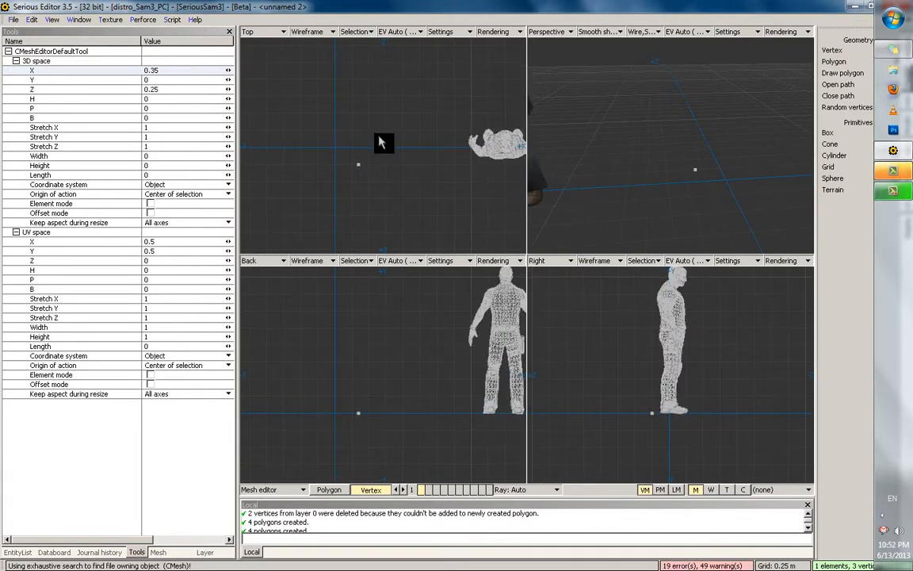
scroll(402, 147, up, 2)
middle_drag(483, 279, 482, 306)
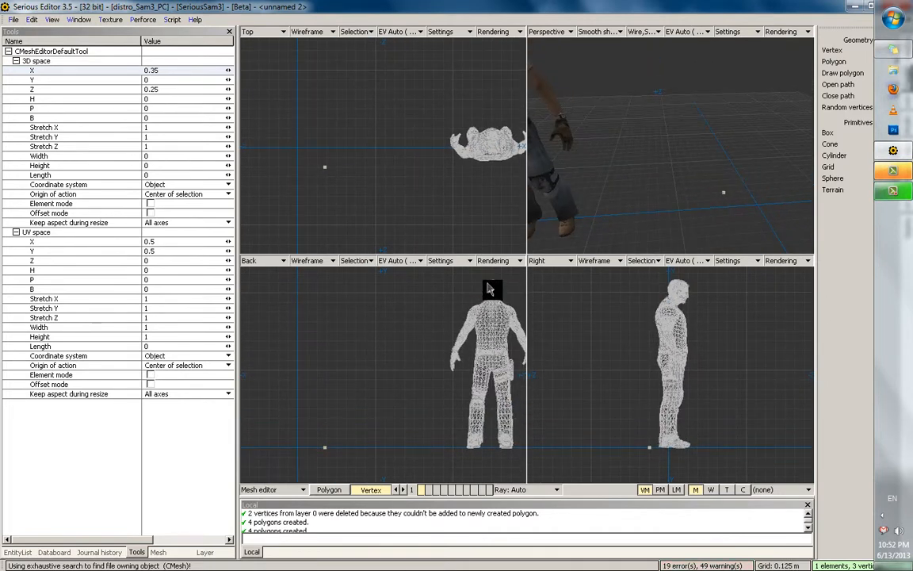
scroll(349, 174, up, 3)
middle_drag(349, 174, 420, 200)
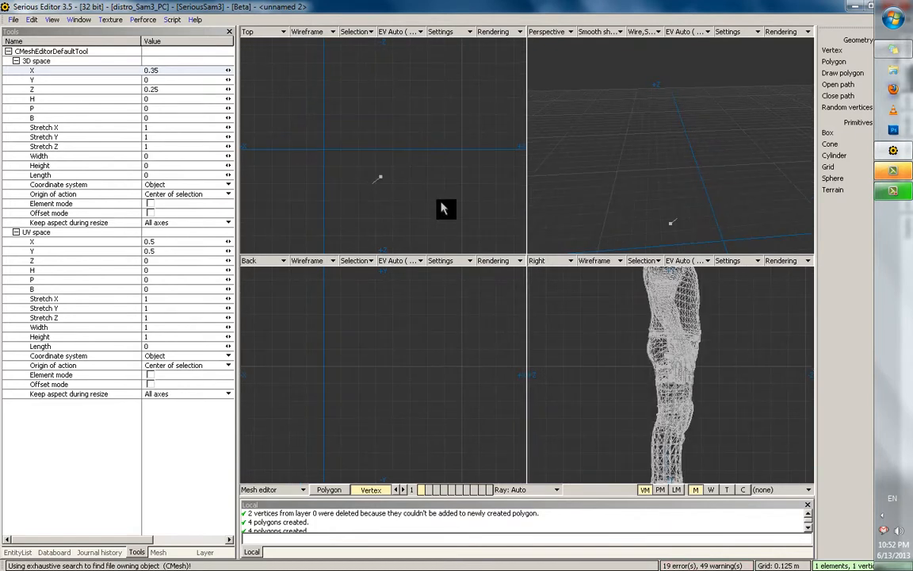
drag(442, 202, 438, 198)
middle_drag(438, 198, 484, 205)
Extrude a chain of vertices with Shift+Q and join both ends into a closed outline
drag(478, 197, 478, 168)
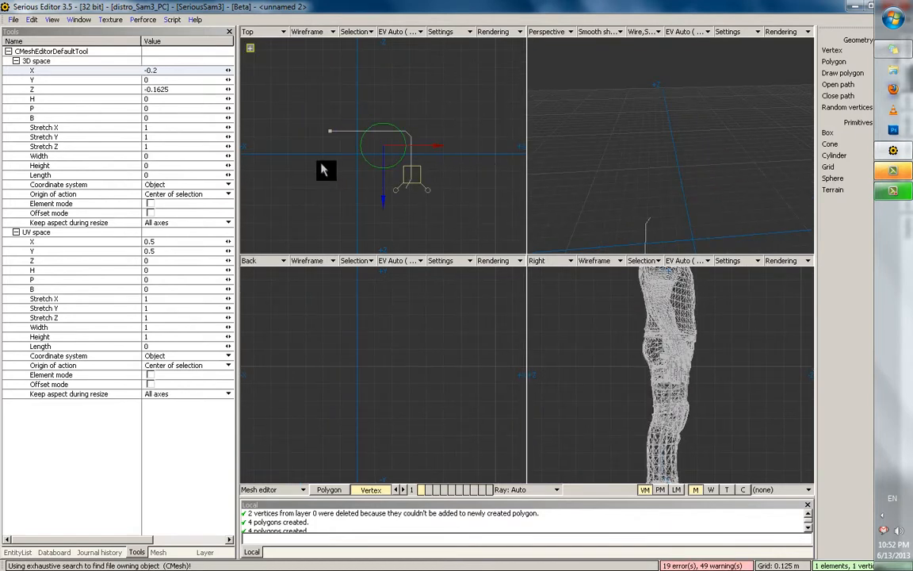
drag(322, 167, 318, 165)
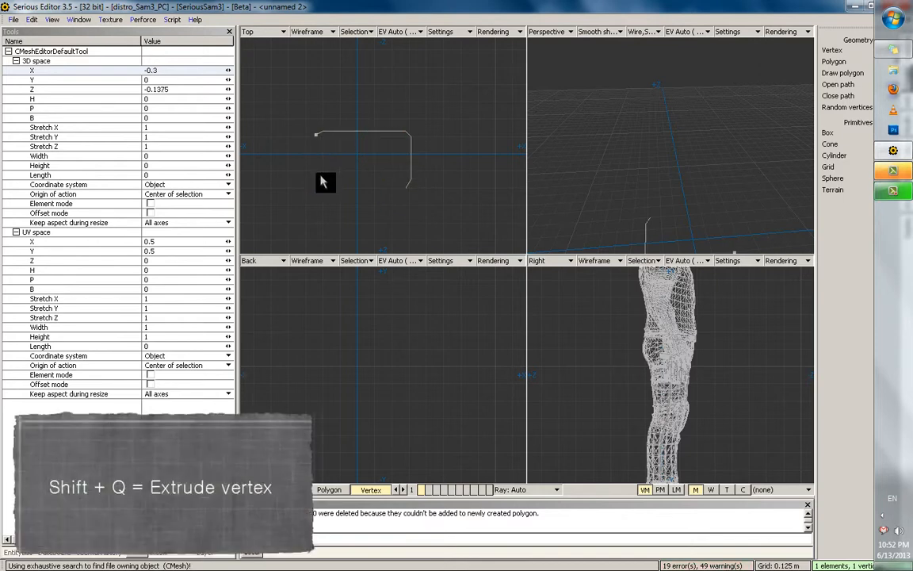
key(shift+q)
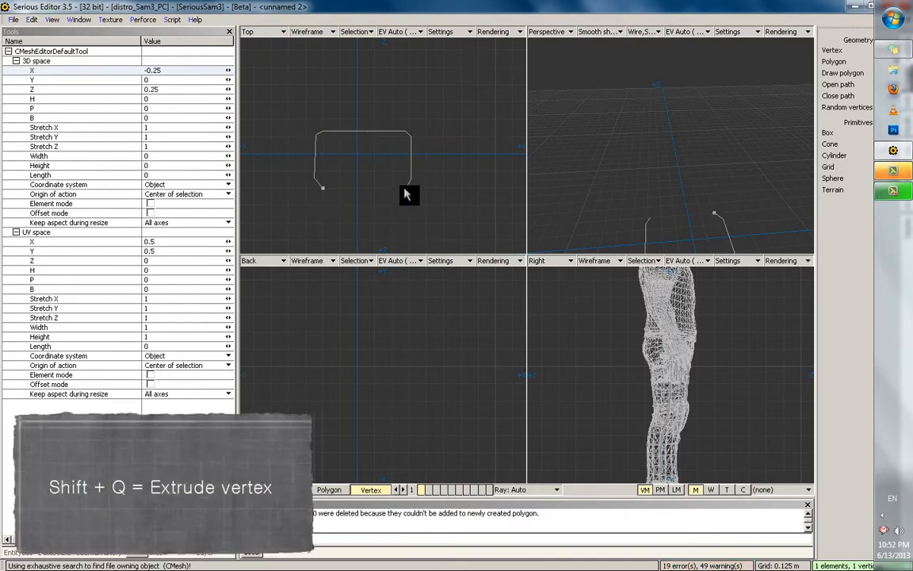
shift+click(406, 191)
click(655, 185)
scroll(649, 176, down, 1)
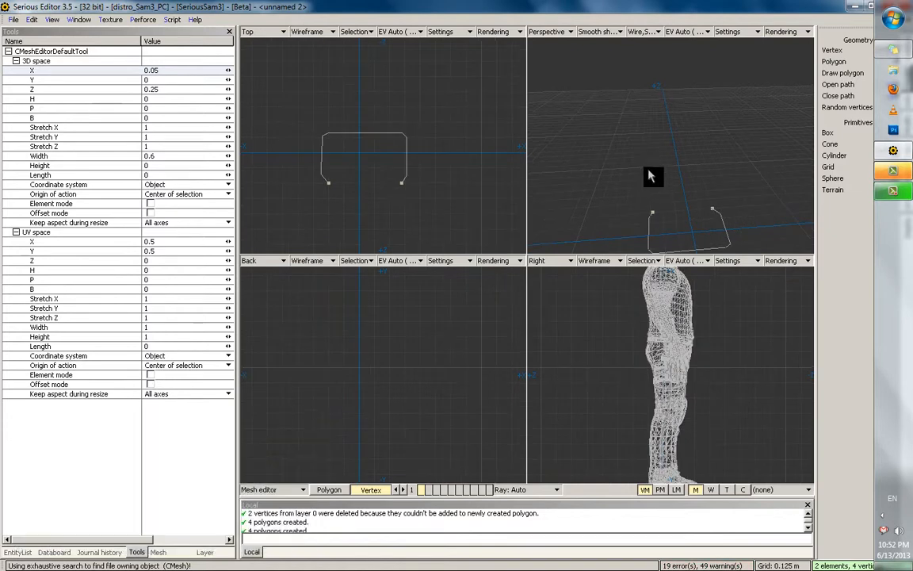
key(q)
middle_drag(648, 192, 570, 149)
scroll(680, 147, up, 3)
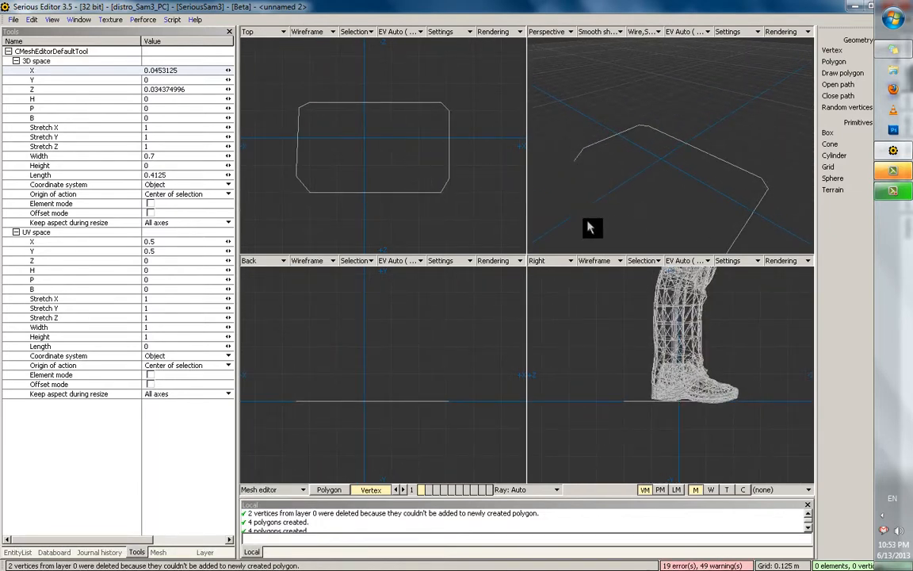
click(443, 191)
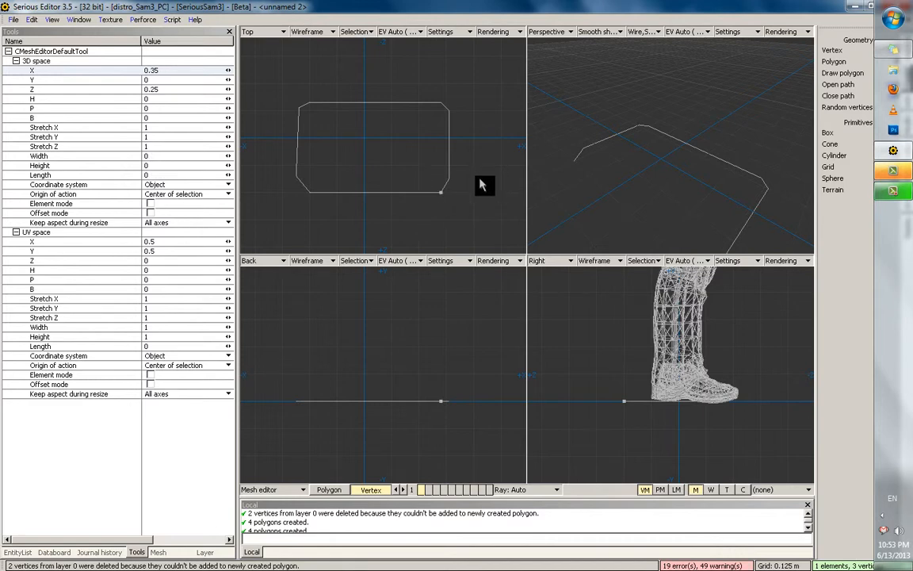
Lasso-delete the rectangular outline, keeping one leftover corner vertex shifted left
click(442, 196)
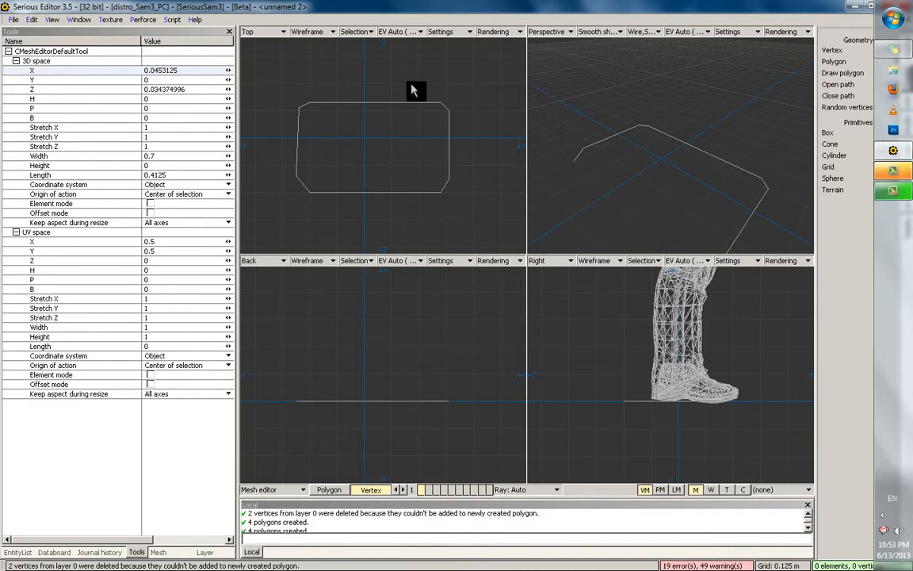
mouse_move(249, 43)
mouse_down()
mouse_move(359, 230)
mouse_move(253, 44)
mouse_up()
key(Delete)
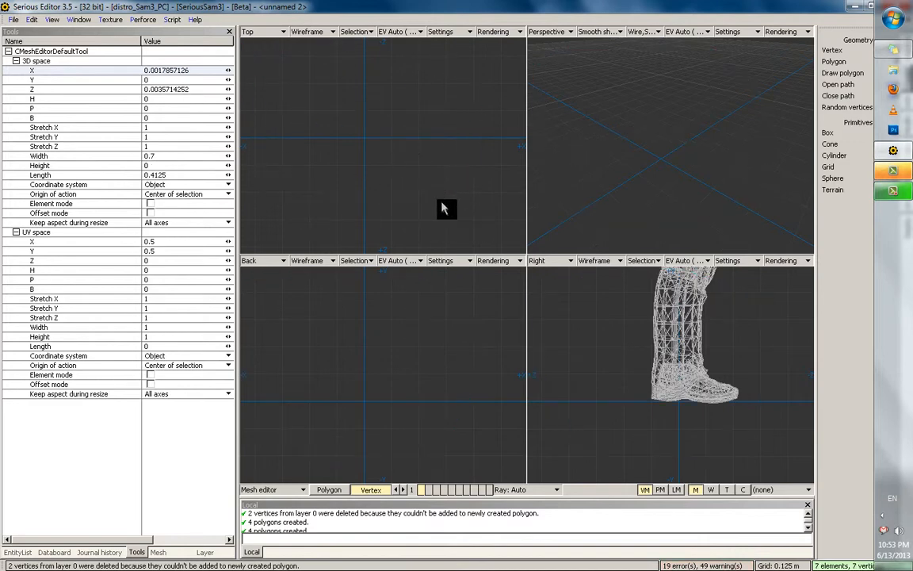
click(440, 200)
drag(458, 209, 430, 206)
Extrude a new path vertex by vertex in the Top view and close it
click(363, 206)
click(408, 191)
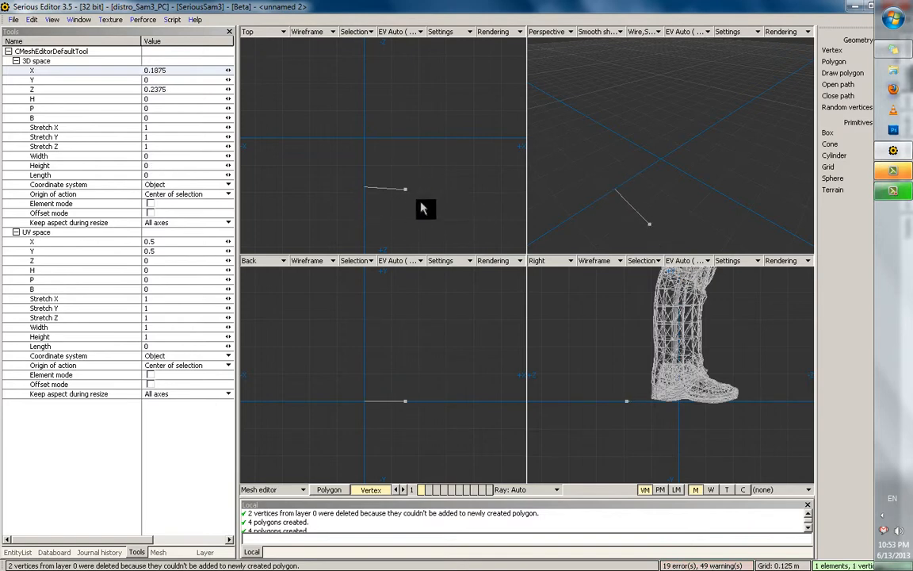
drag(373, 185, 428, 201)
shift+drag(429, 202, 387, 125)
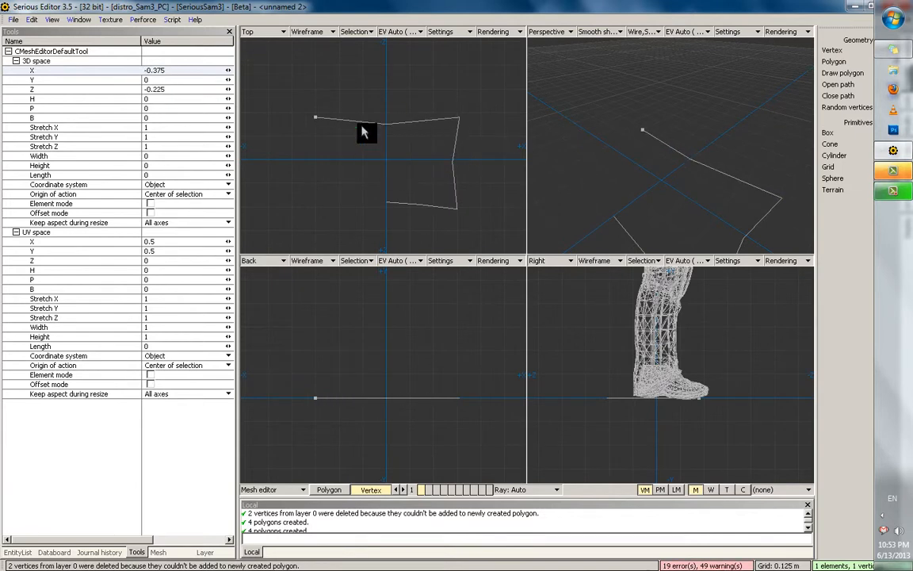
mouse_move(325, 146)
shift+mouse_down()
mouse_move(331, 187)
mouse_move(332, 163)
shift+mouse_up()
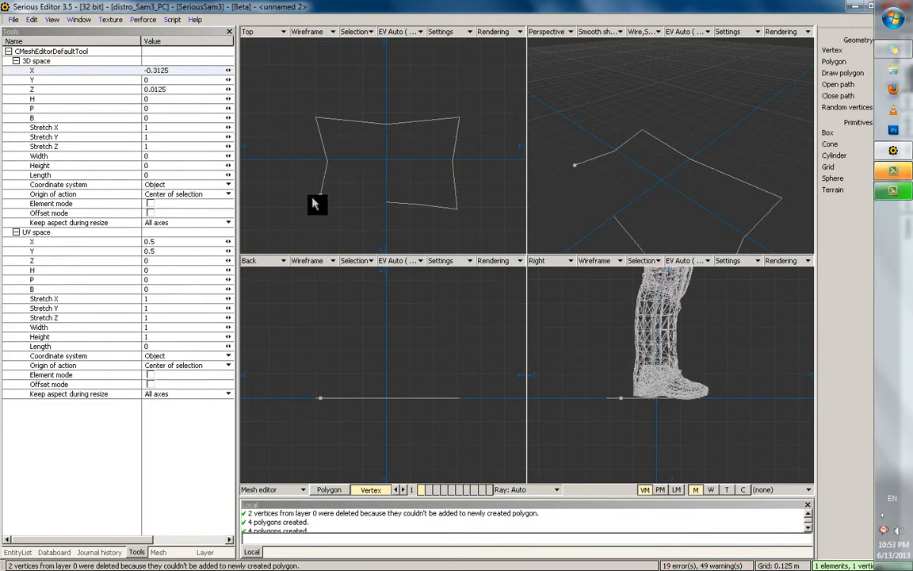
shift+drag(316, 202, 318, 205)
key(c)
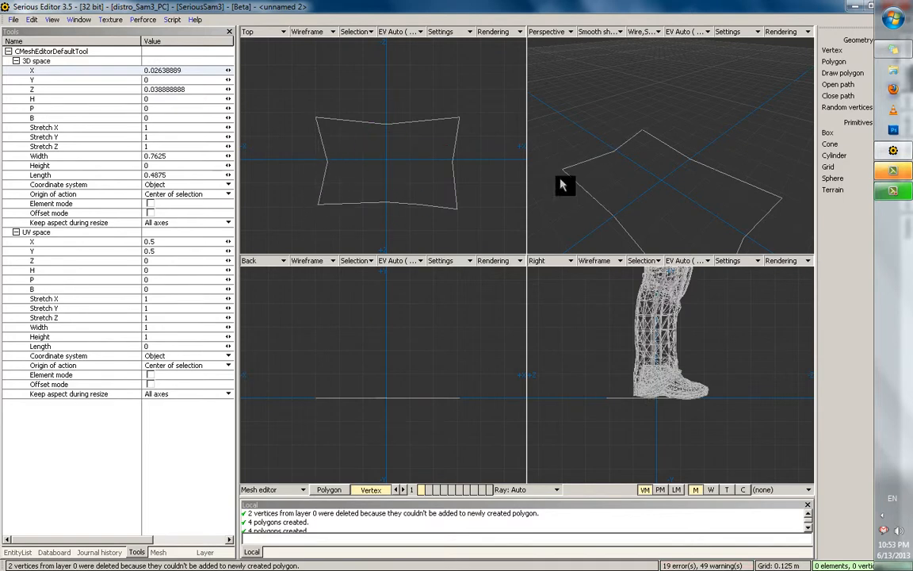
Nudge the new outline's bottom-left corner vertex down and left
scroll(560, 183, down, 1)
alt+drag(562, 182, 724, 138)
middle_drag(724, 139, 719, 123)
alt+drag(637, 144, 590, 203)
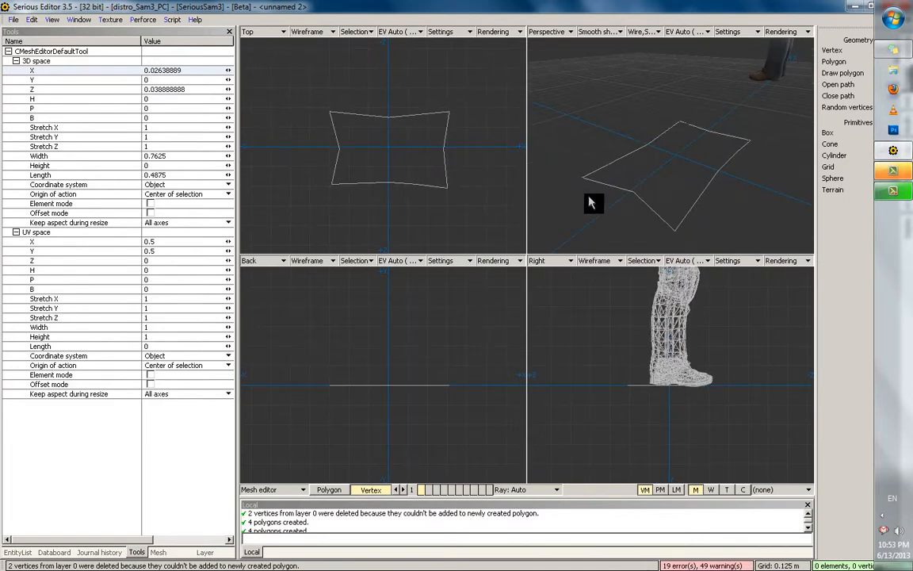
click(639, 194)
scroll(365, 131, up, 1)
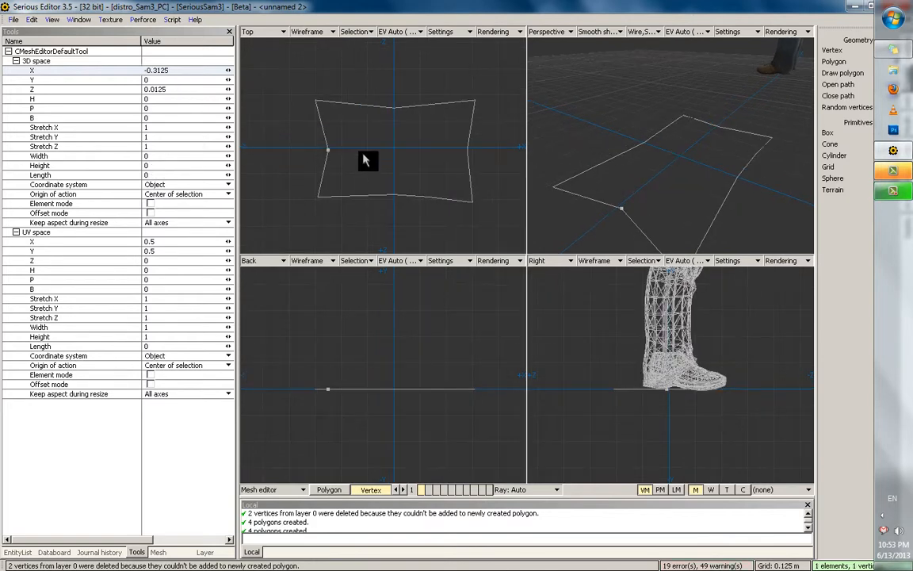
drag(310, 212, 308, 215)
Raise the top-left and top-right vertices and select the bottom-middle vertex to pinch the shape
click(311, 110)
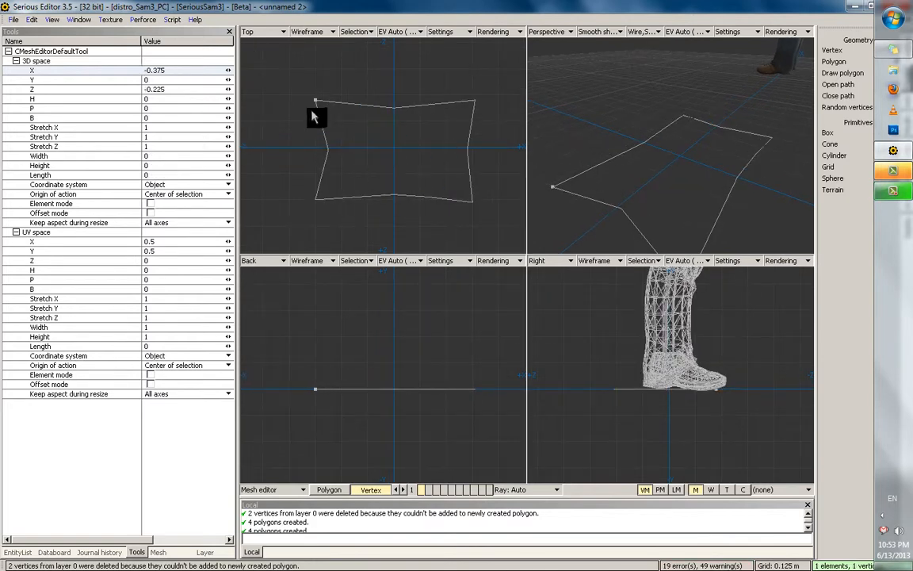
drag(310, 110, 311, 104)
click(468, 103)
click(469, 102)
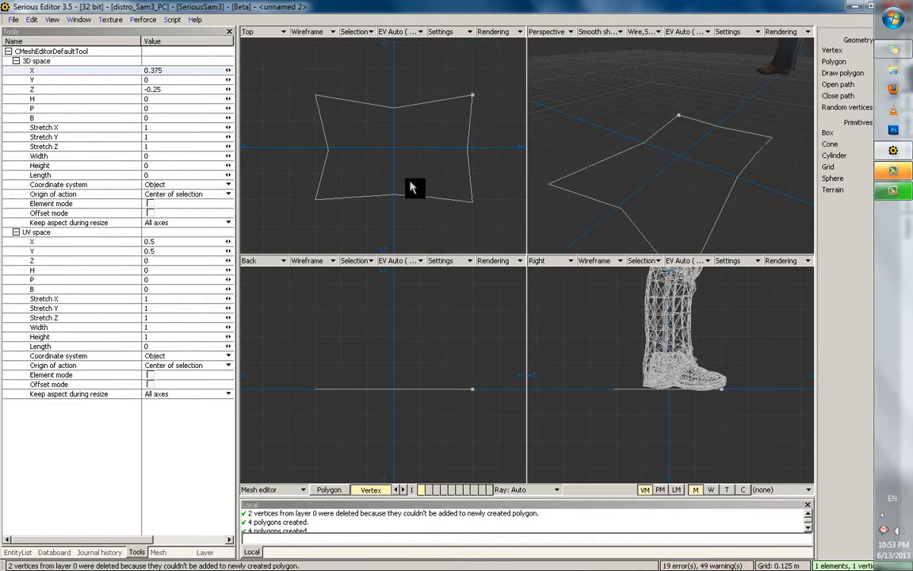
shift+click(395, 196)
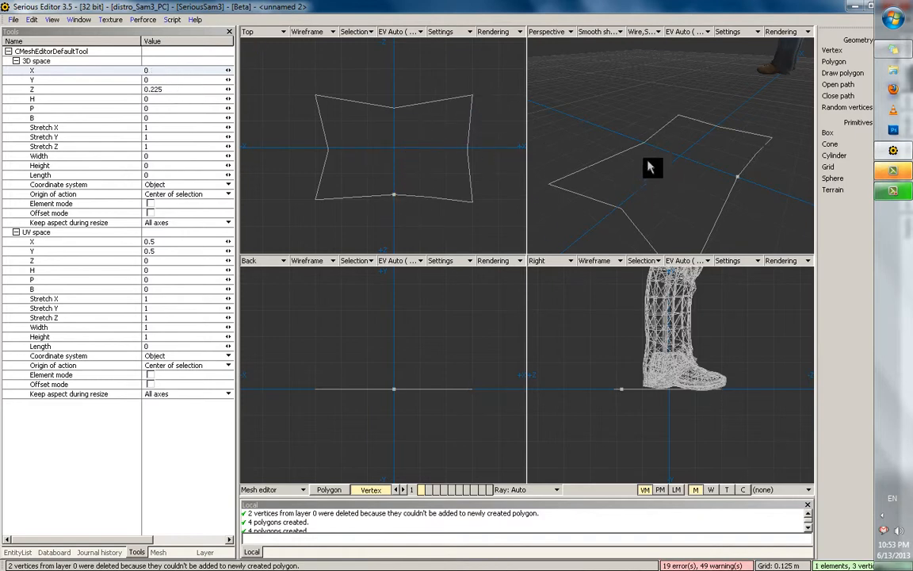
middle_drag(648, 166, 646, 151)
middle_drag(693, 183, 588, 229)
Move the bottom-left vertex inward and up, then extrude inner edges right, up and left
click(629, 215)
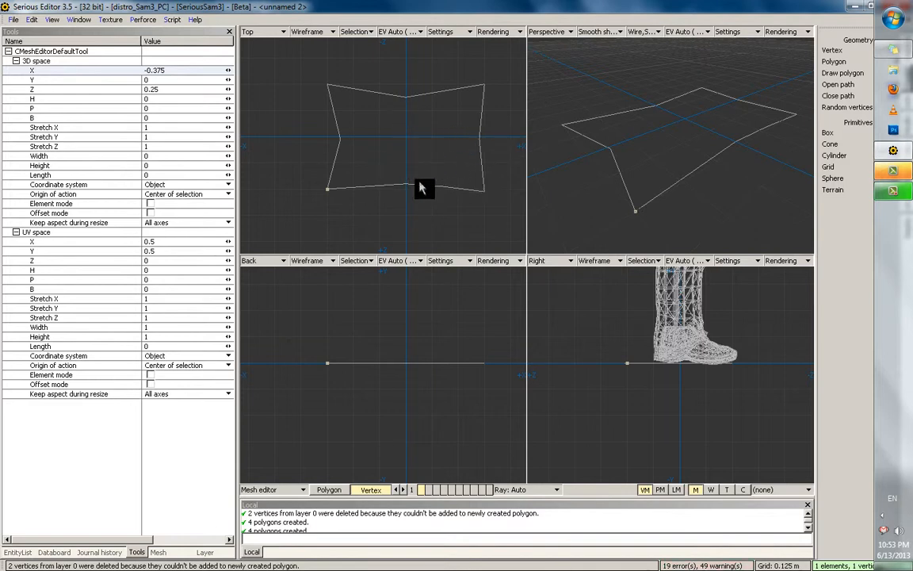
key(ctrl+z)
key(ctrl+z)
key(ctrl+z)
key(ctrl+z)
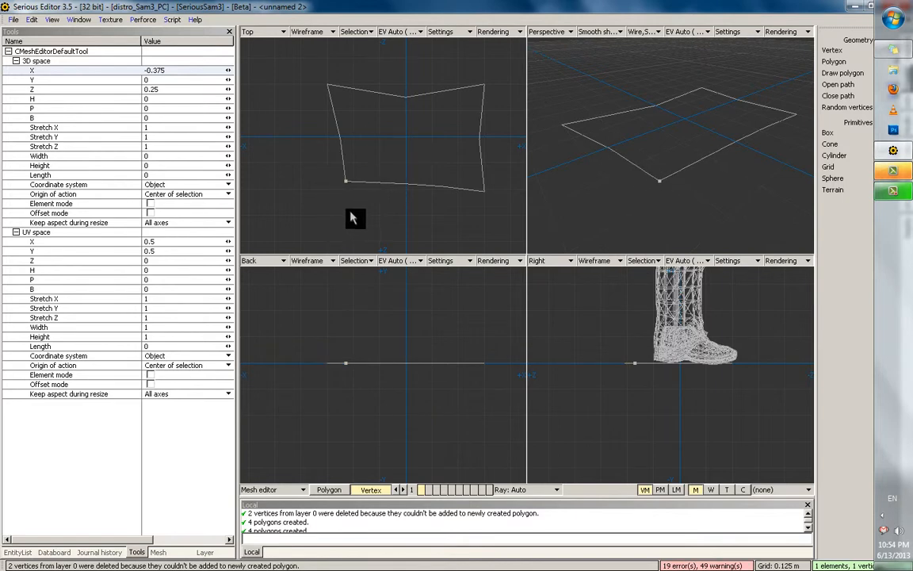
key(ctrl+y)
key(ctrl+y)
key(ctrl+y)
key(ctrl+y)
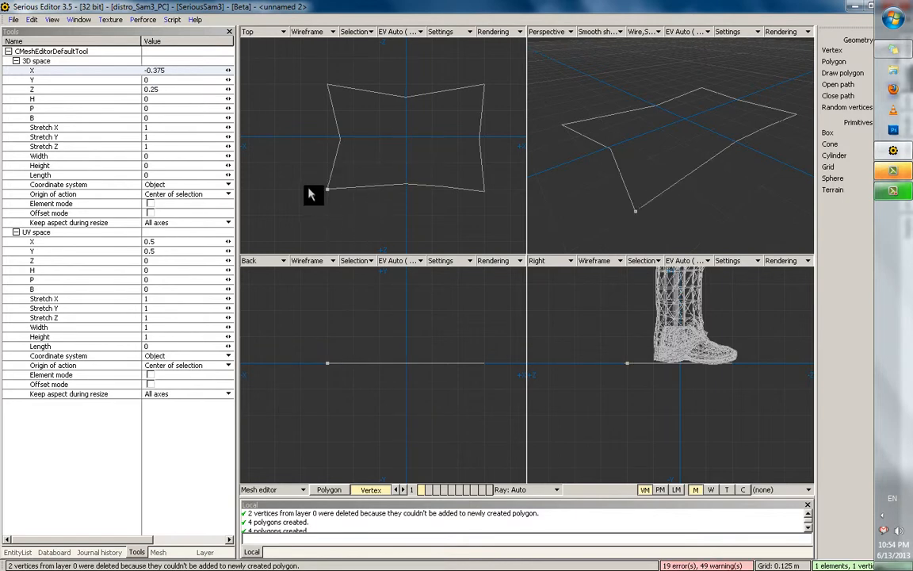
middle_drag(485, 364, 485, 387)
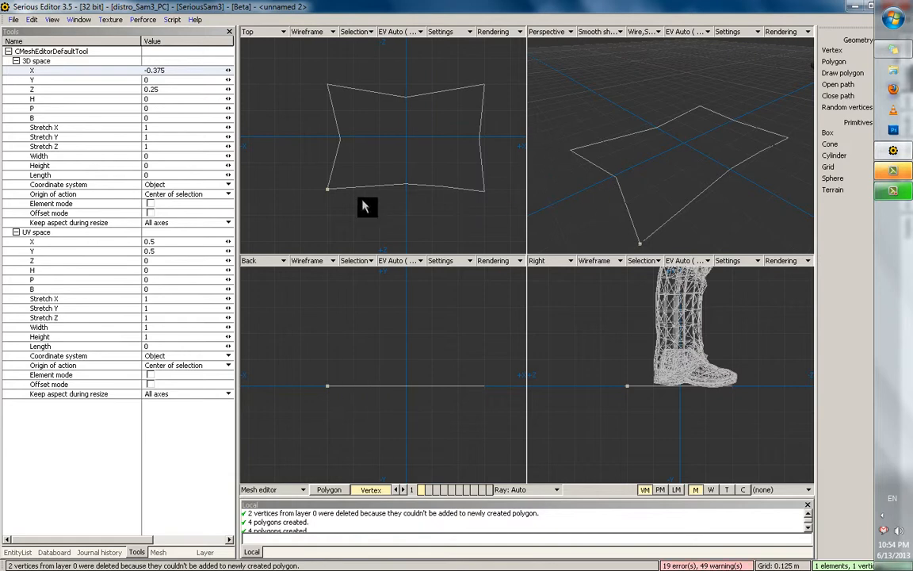
drag(337, 209, 352, 202)
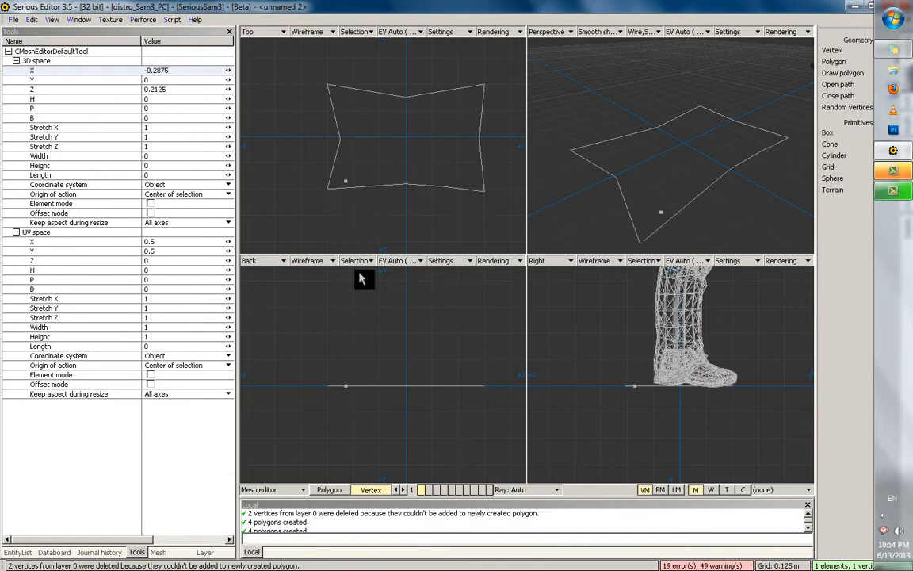
drag(348, 419, 338, 397)
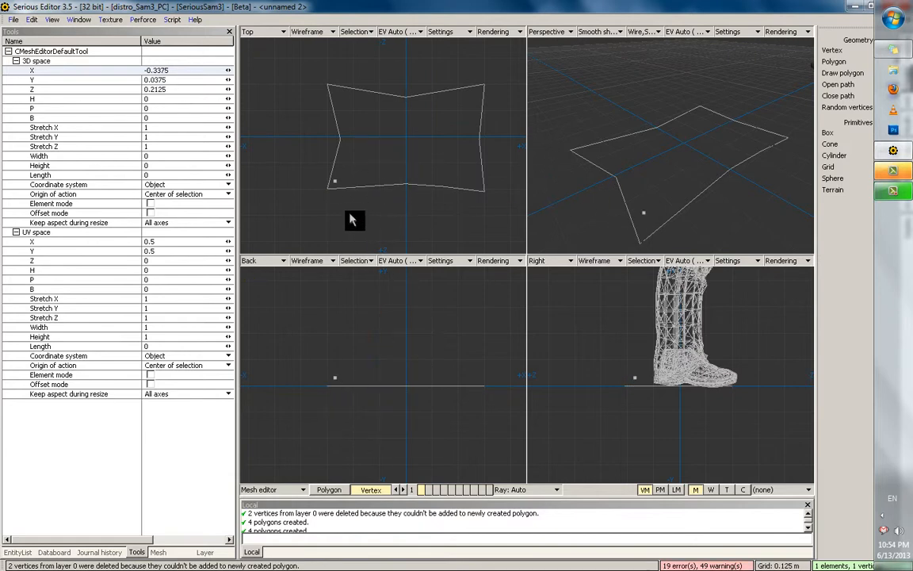
scroll(352, 215, up, 3)
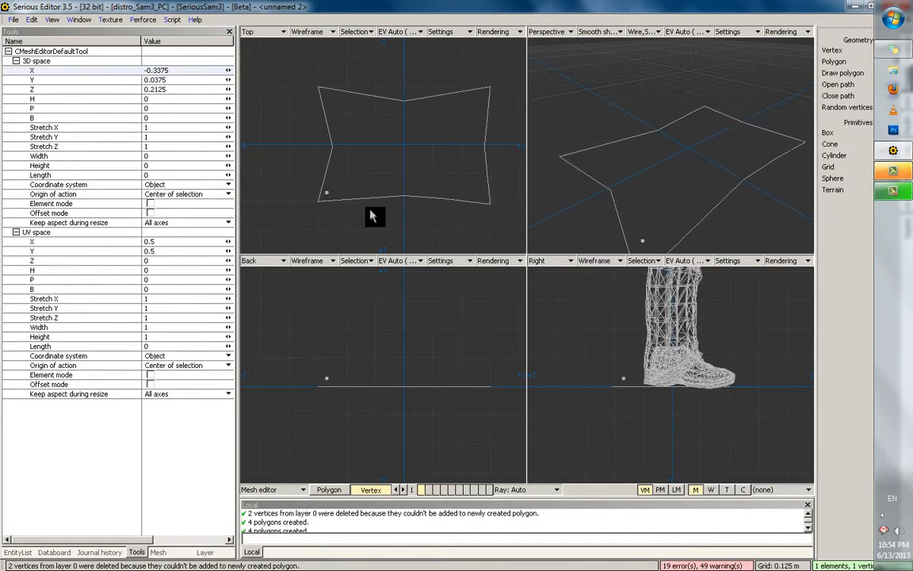
shift+drag(329, 214, 491, 140)
shift+drag(497, 94, 361, 139)
Join the two end vertices to close the second, inner outline
shift+click(328, 195)
scroll(620, 163, down, 1)
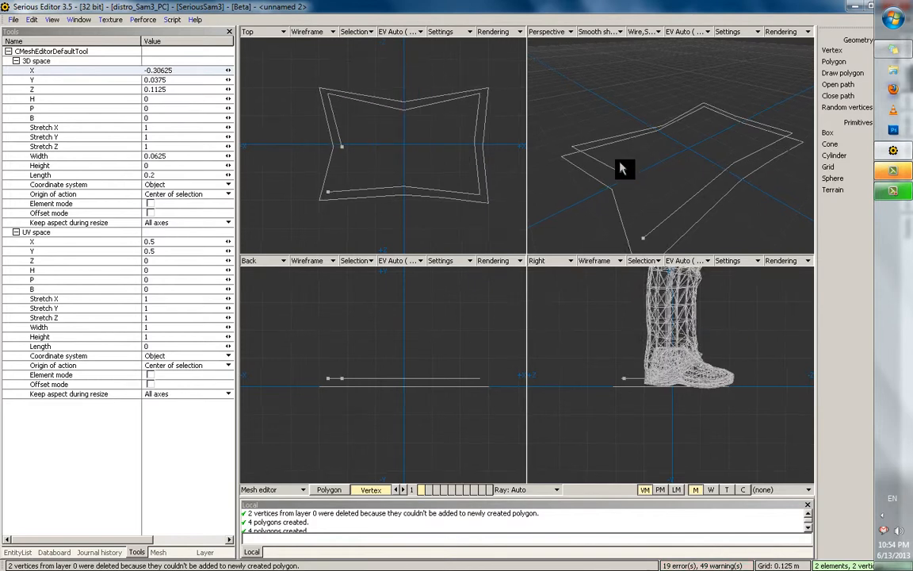
scroll(623, 167, down, 1)
key(c)
middle_drag(675, 165, 639, 212)
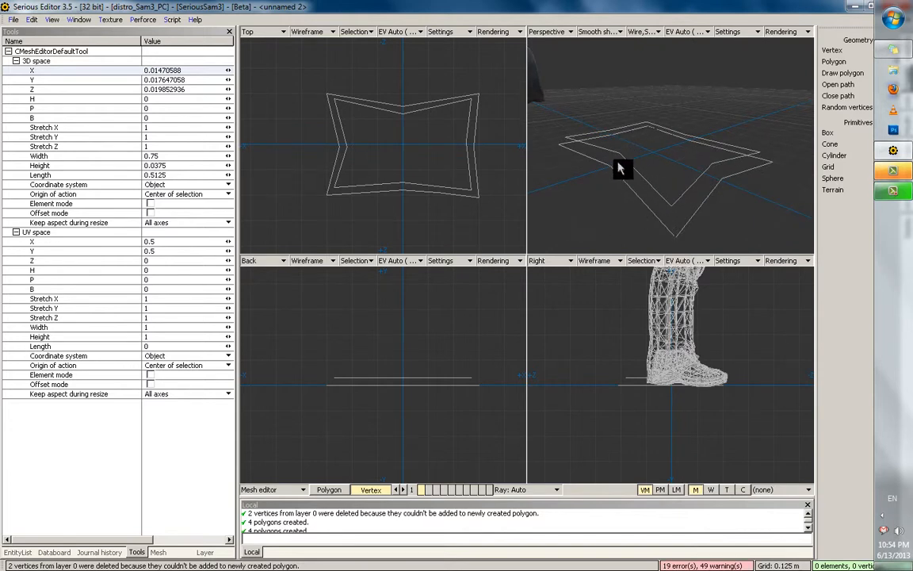
middle_drag(620, 166, 700, 162)
Pull a slightly raised new vertex inward from a corner to begin the third path
click(638, 167)
scroll(701, 162, up, 1)
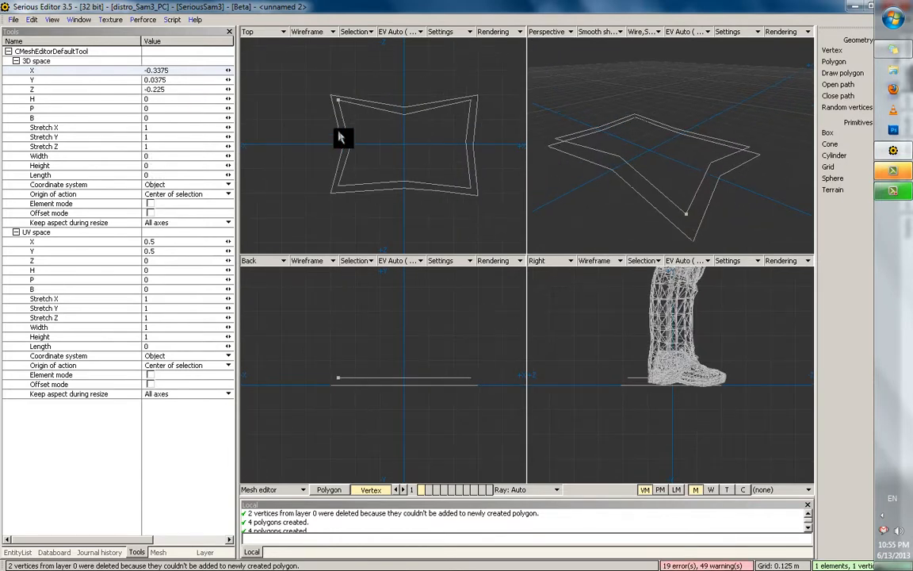
scroll(339, 137, up, 1)
middle_drag(373, 99, 375, 144)
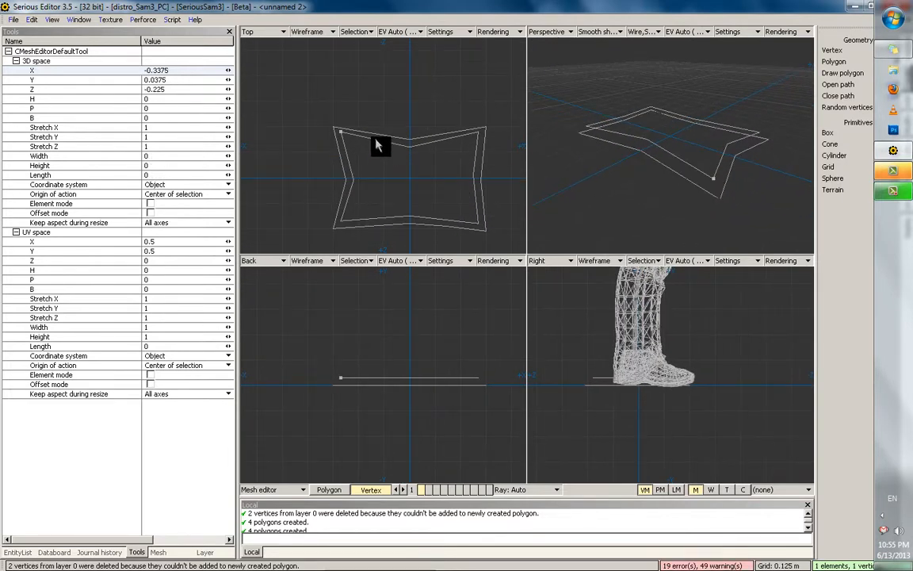
drag(335, 131, 343, 140)
scroll(663, 160, up, 1)
drag(354, 426, 367, 419)
drag(334, 182, 358, 210)
middle_drag(696, 144, 719, 171)
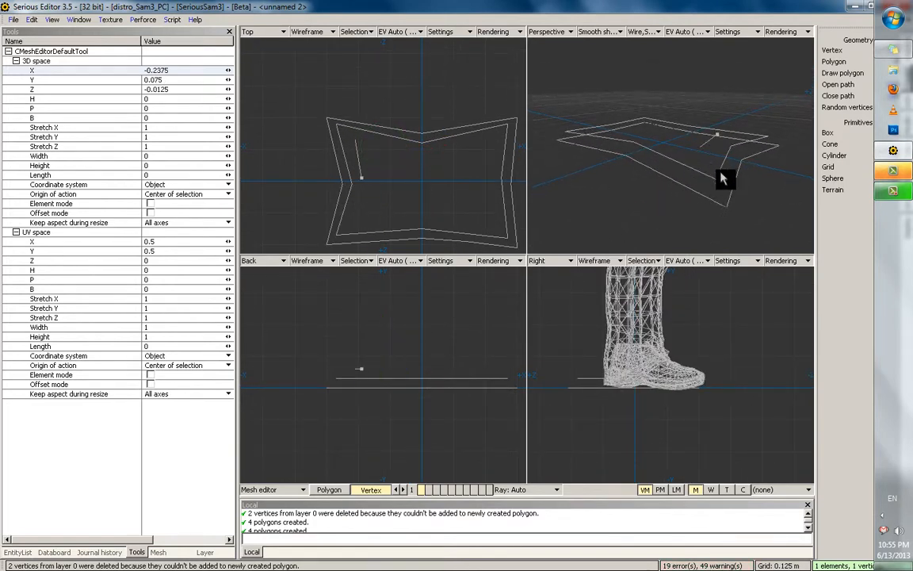
drag(351, 200, 427, 167)
Join the start and end vertices to close the third outline
shift+click(358, 143)
alt+right_drag(627, 159, 634, 176)
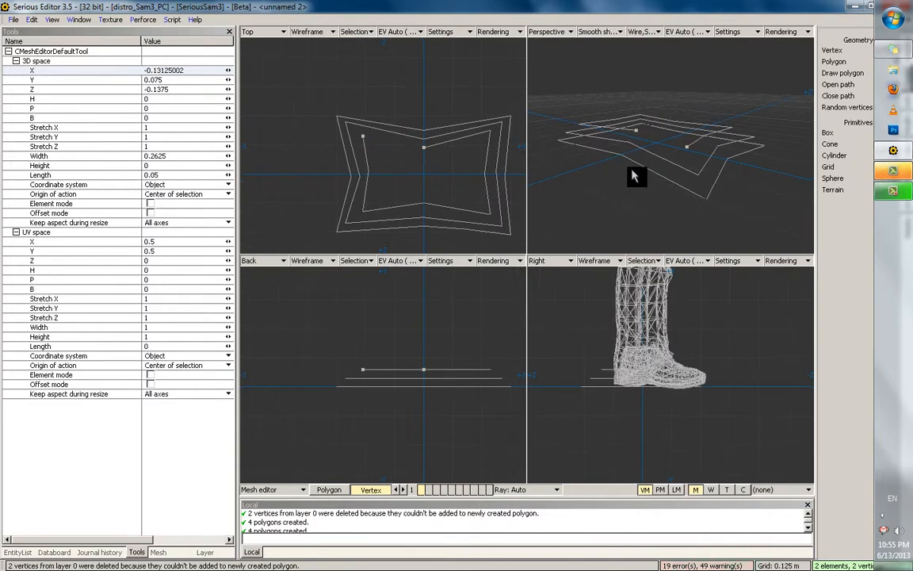
key(f)
alt+drag(683, 137, 678, 116)
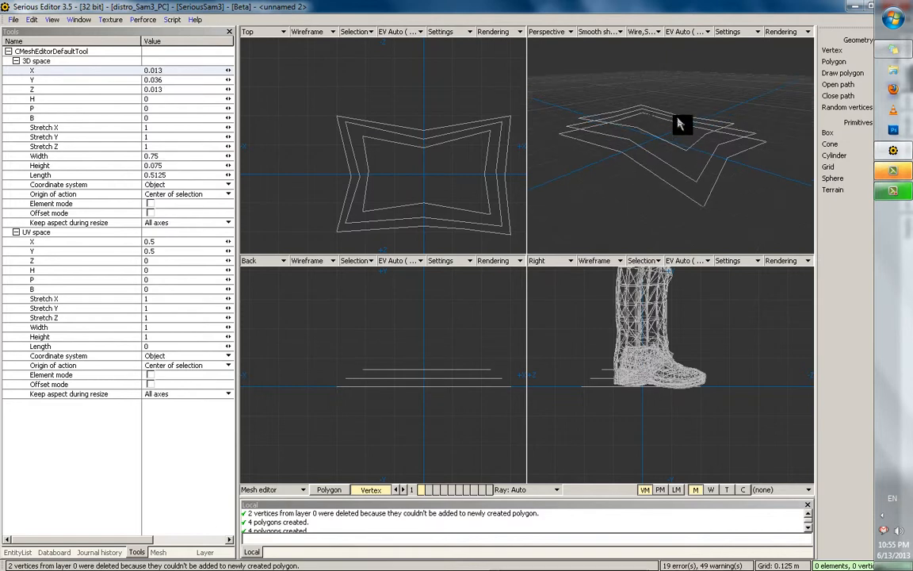
Remove a stray duplicated vertex from the inner outline
click(635, 131)
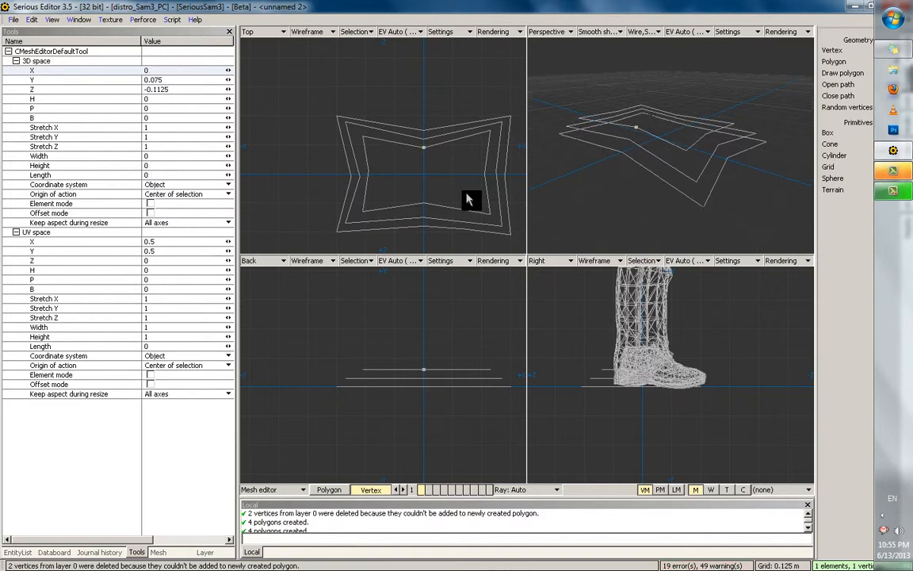
middle_drag(662, 139, 654, 153)
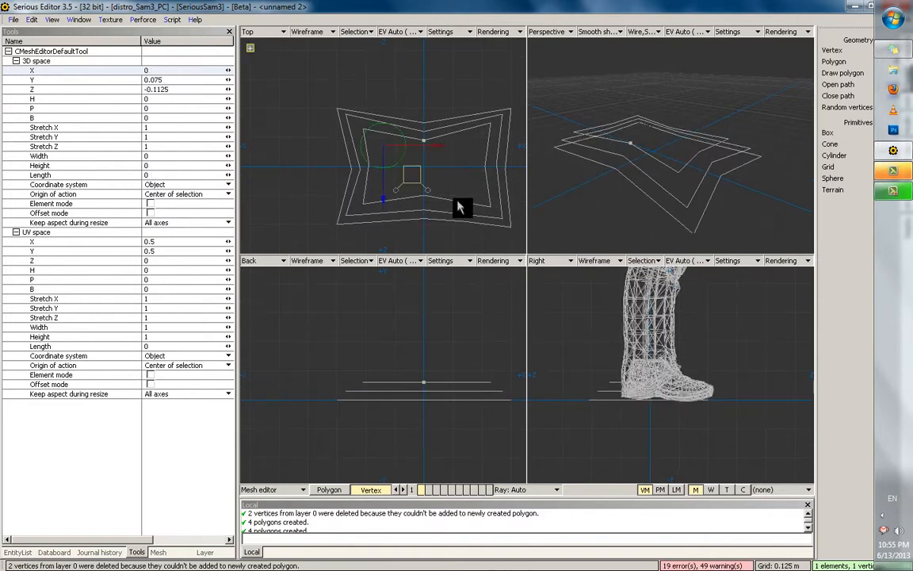
ctrl+drag(478, 170, 454, 190)
scroll(466, 187, up, 1)
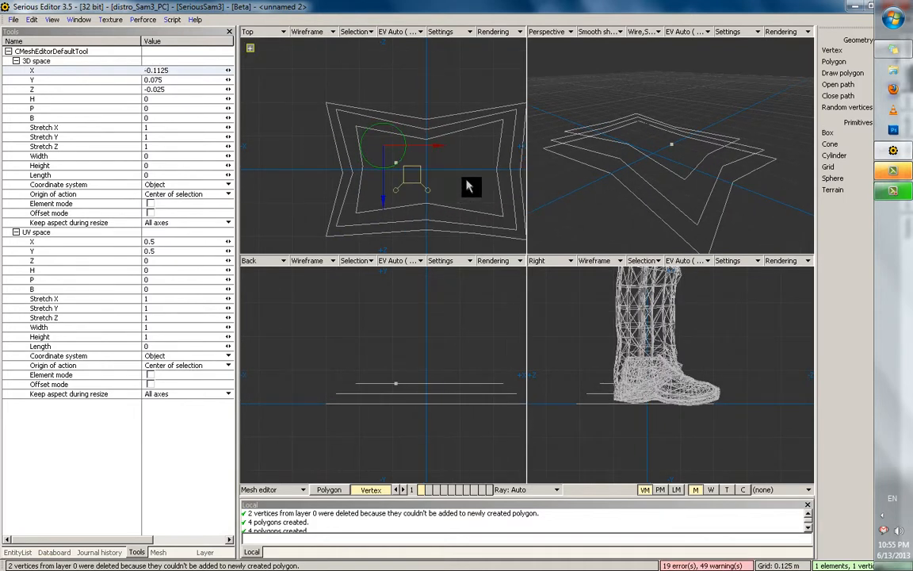
middle_drag(583, 170, 631, 170)
scroll(609, 163, up, 2)
key(Delete)
click(609, 173)
click(632, 170)
Box-select the third outline in the Back view and lower it slightly
middle_drag(357, 377, 333, 375)
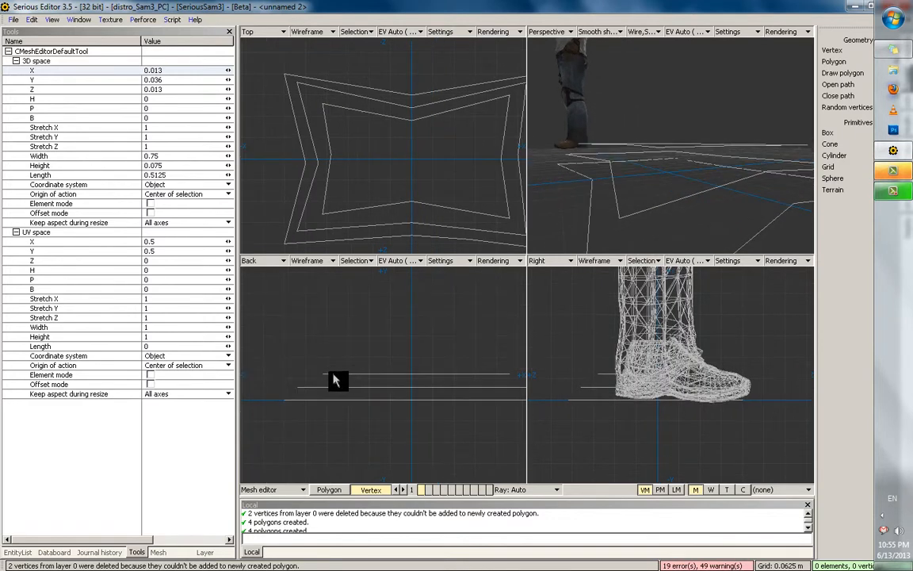
mouse_move(333, 375)
shift+mouse_down()
mouse_move(500, 371)
mouse_move(314, 373)
shift+mouse_up()
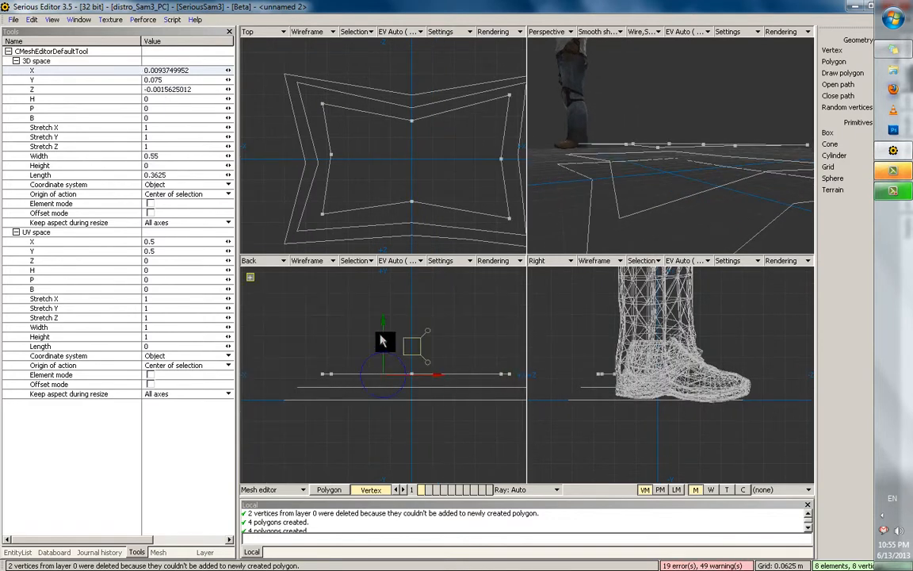
drag(381, 342, 383, 347)
middle_drag(601, 169, 655, 200)
Pull a new vertex inward and raise it to start the fourth path
click(652, 216)
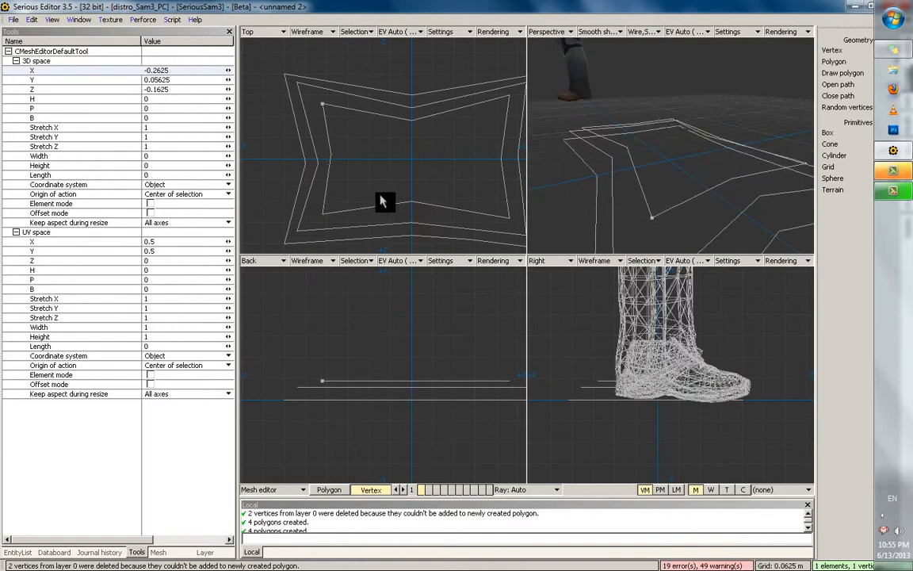
drag(351, 129, 359, 142)
middle_drag(608, 125, 616, 139)
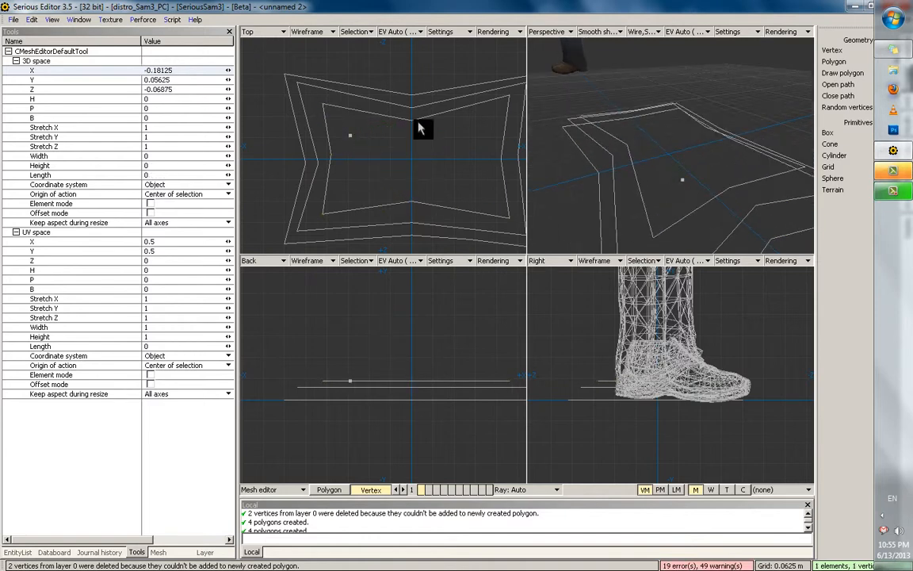
mouse_move(703, 147)
middle_down()
mouse_move(653, 173)
mouse_move(711, 120)
mouse_move(717, 149)
mouse_move(658, 167)
mouse_move(691, 163)
middle_up()
scroll(711, 121, down, 2)
scroll(691, 179, up, 1)
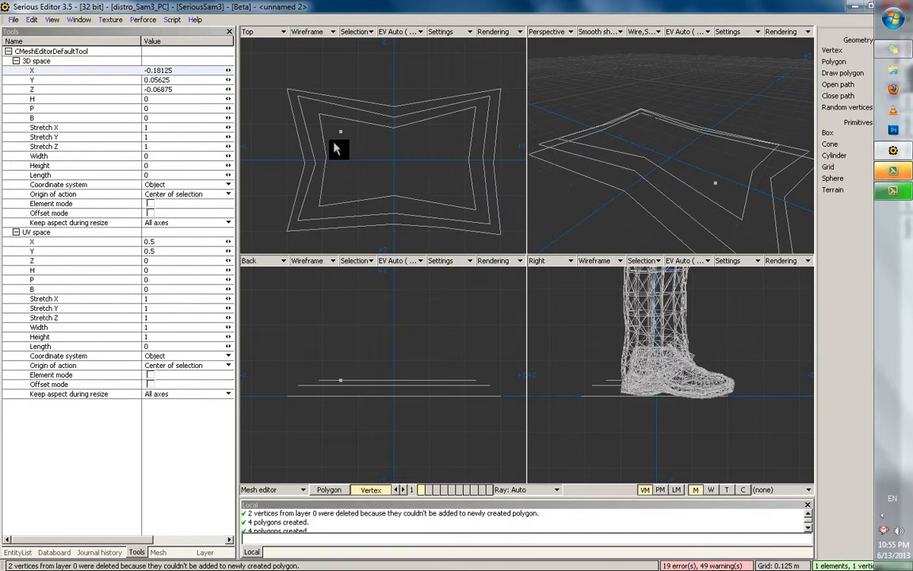
drag(326, 147, 321, 150)
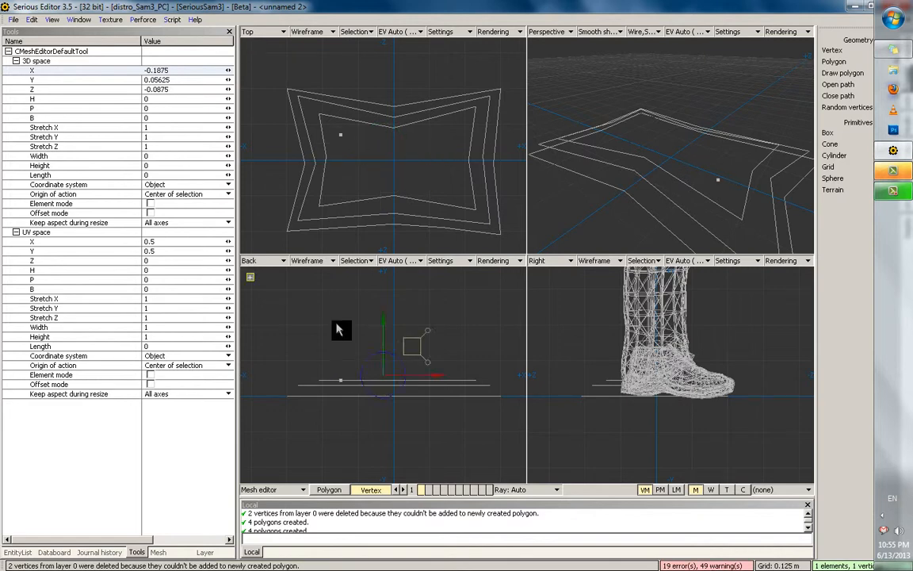
drag(341, 328, 340, 321)
drag(326, 167, 471, 215)
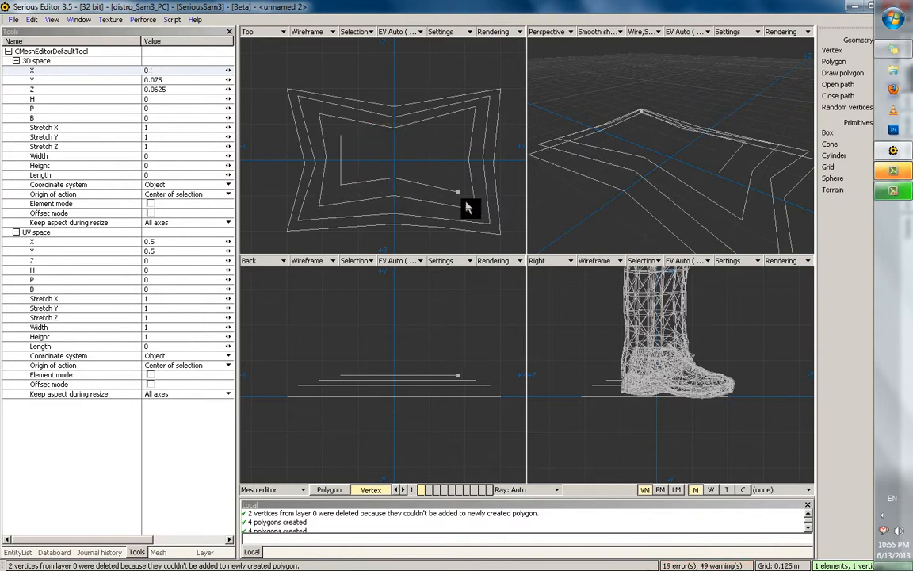
Delete two stray vertices, extend a final vertex, and join the ends to close the innermost outline
shift+click(342, 138)
key(Delete)
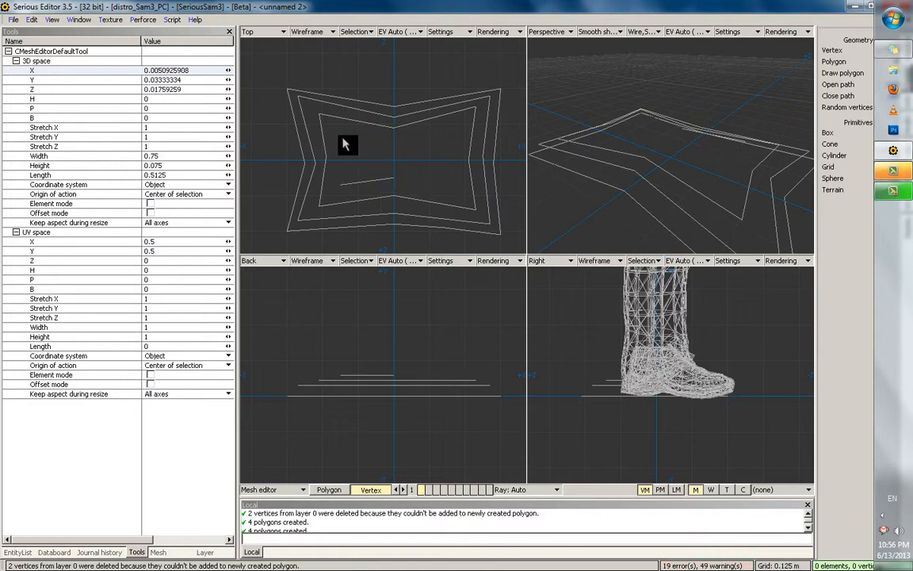
click(339, 192)
drag(338, 195, 475, 166)
shift+click(395, 181)
key(c)
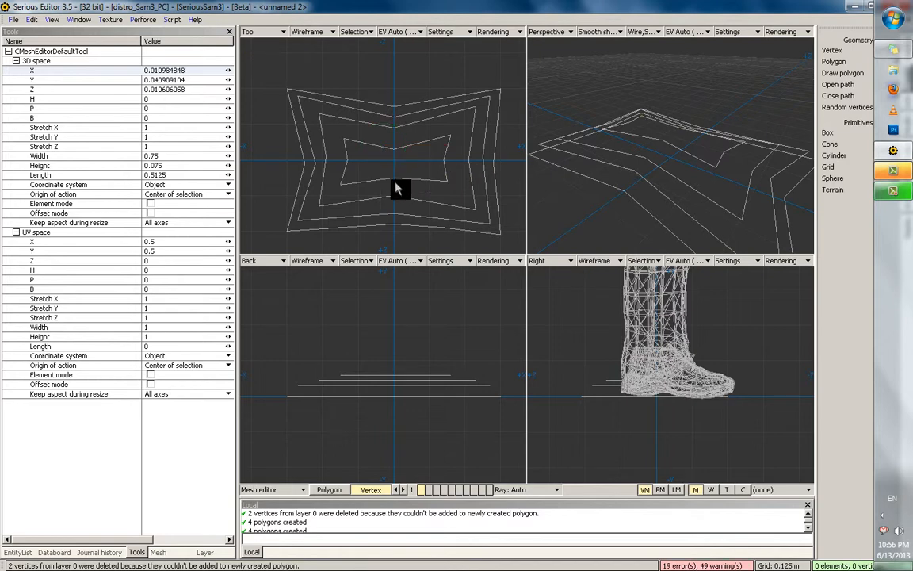
Maximize the Perspective viewport and orbit around the four outlines
scroll(644, 148, down, 2)
key(space)
middle_drag(629, 129, 638, 363)
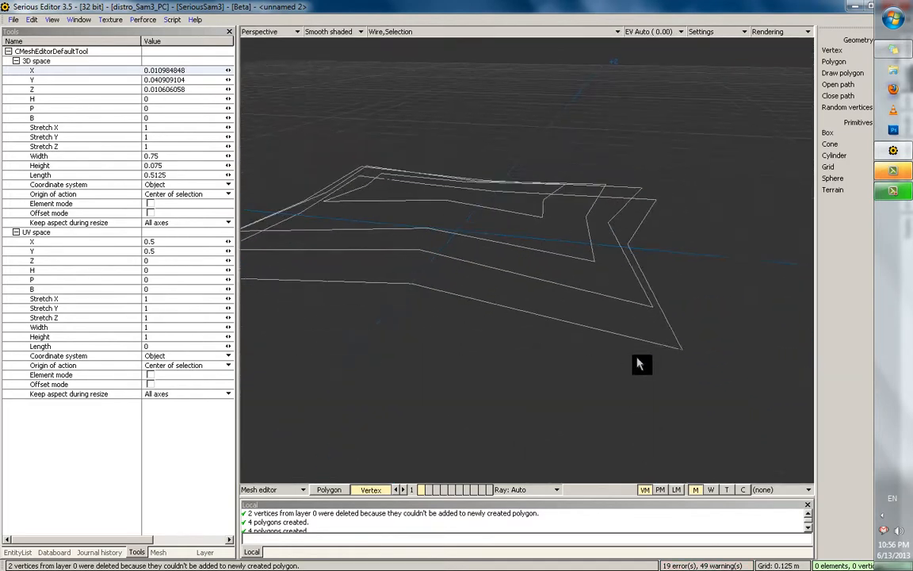
Create the first two four-sided polygons bridging the two outer outlines
click(686, 350)
click(440, 280)
click(421, 255)
shift+click(652, 308)
shift+click(411, 283)
shift+click(672, 350)
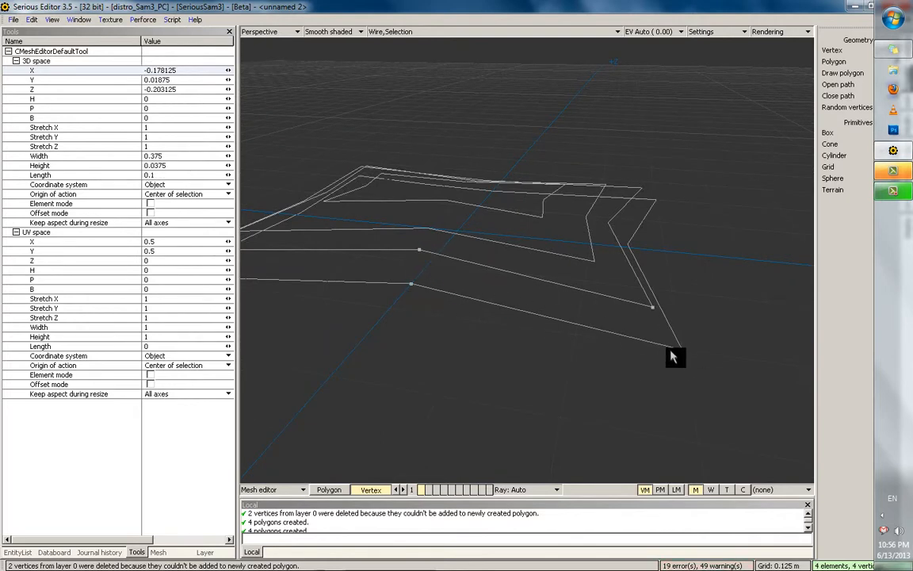
key(p)
middle_drag(402, 291, 537, 296)
click(609, 249)
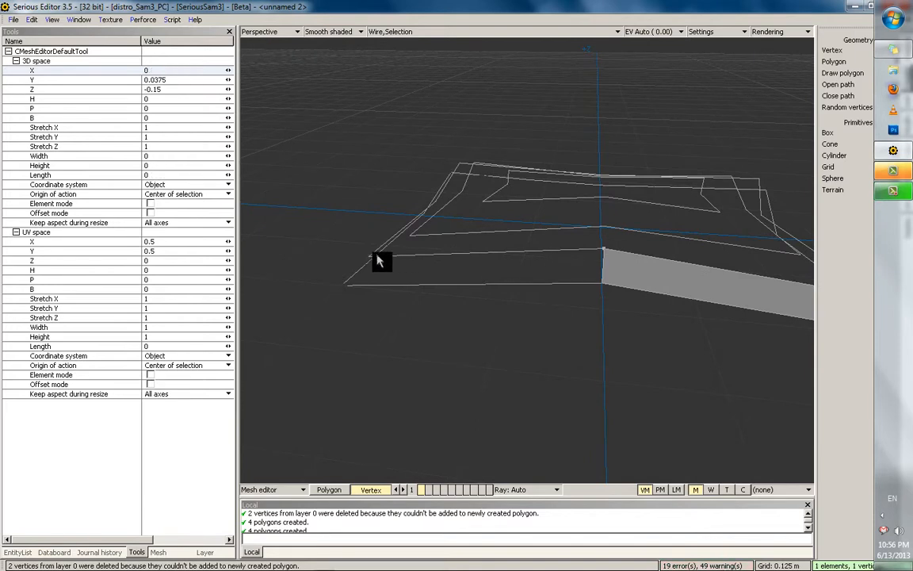
shift+click(375, 257)
shift+click(325, 285)
shift+click(611, 288)
key(p)
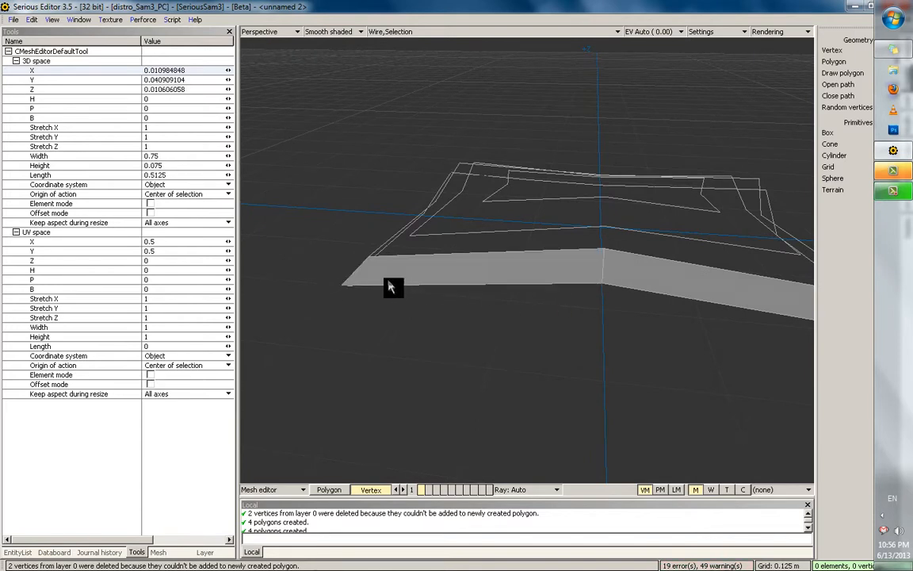
Add three more four-sided polygons around the band between the outer outlines
middle_drag(388, 283, 554, 298)
click(600, 318)
shift+click(436, 291)
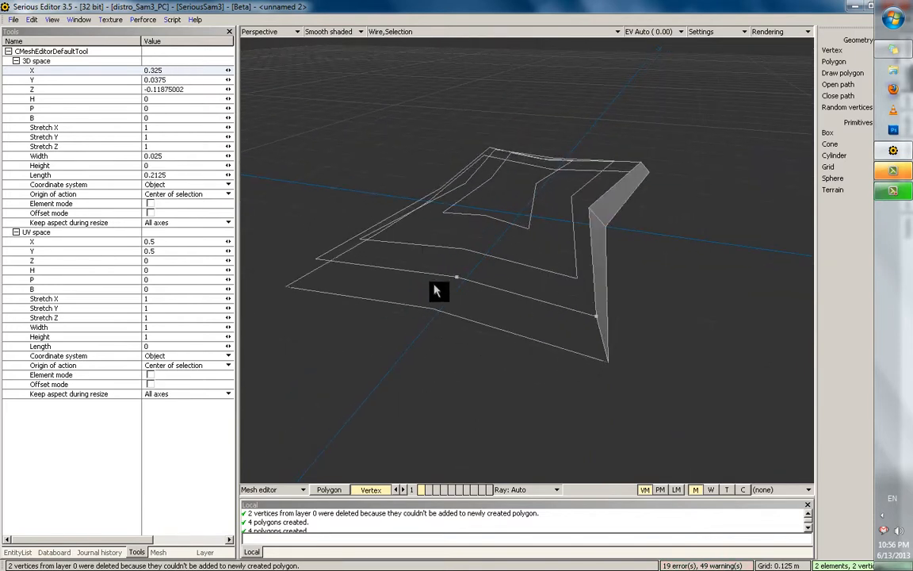
shift+click(438, 310)
shift+click(606, 359)
key(p)
middle_drag(414, 313, 589, 277)
click(589, 279)
shift+click(442, 328)
shift+click(421, 376)
shift+click(586, 316)
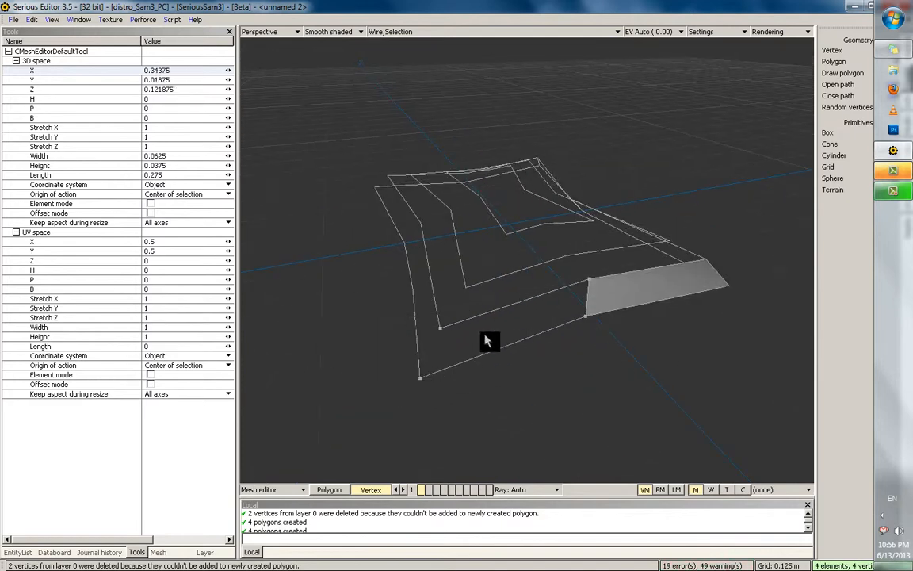
key(p)
middle_drag(482, 336, 537, 306)
click(616, 334)
shift+click(414, 267)
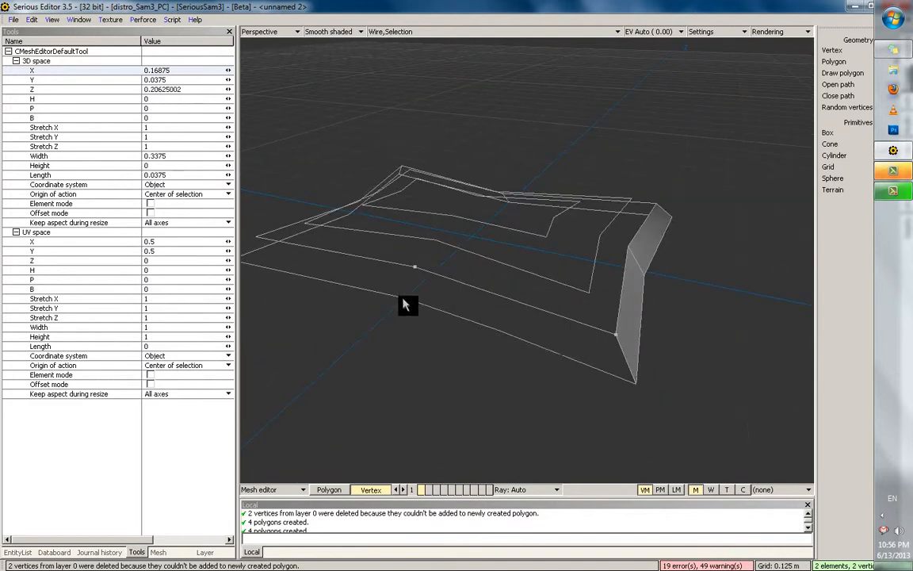
shift+click(405, 298)
shift+click(500, 331)
key(p)
middle_drag(642, 387, 535, 329)
click(531, 347)
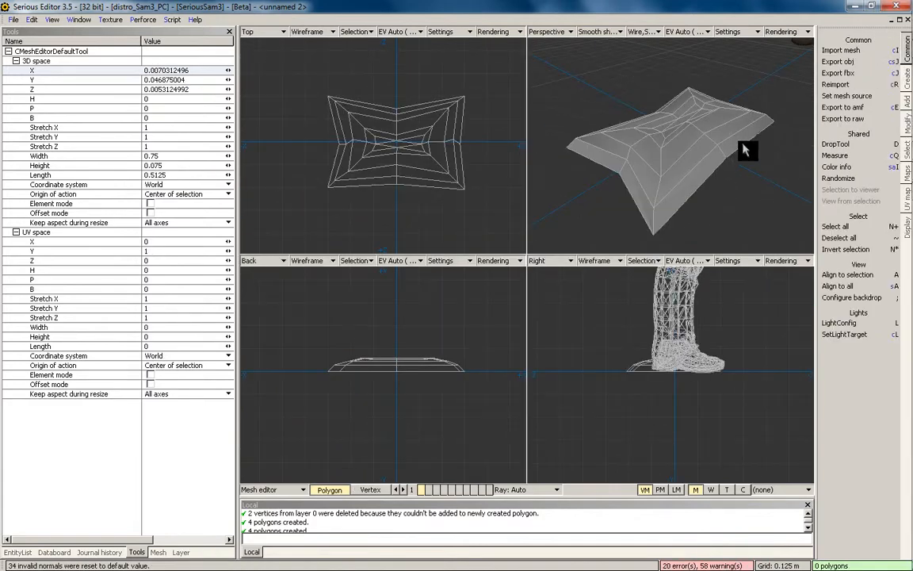
Enlarge the perspective view and orbit around the stepped star-shaped mesh
middle_drag(693, 149, 708, 150)
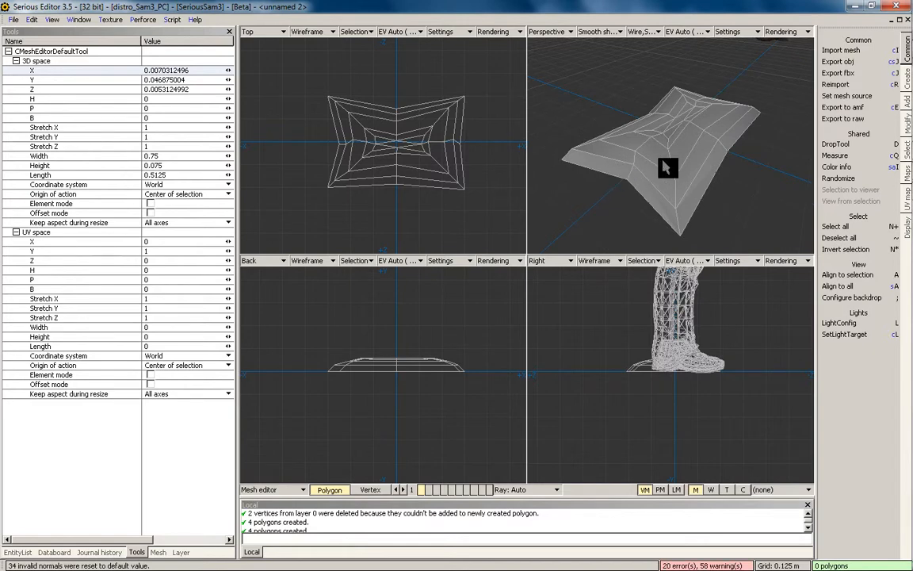
scroll(665, 160, up, 1)
scroll(675, 146, down, 2)
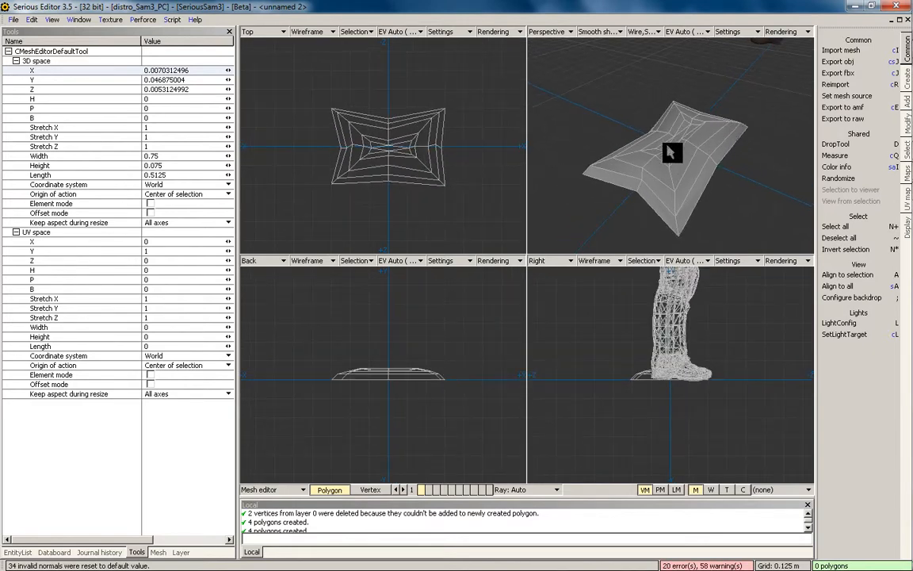
key(space)
middle_drag(656, 164, 695, 175)
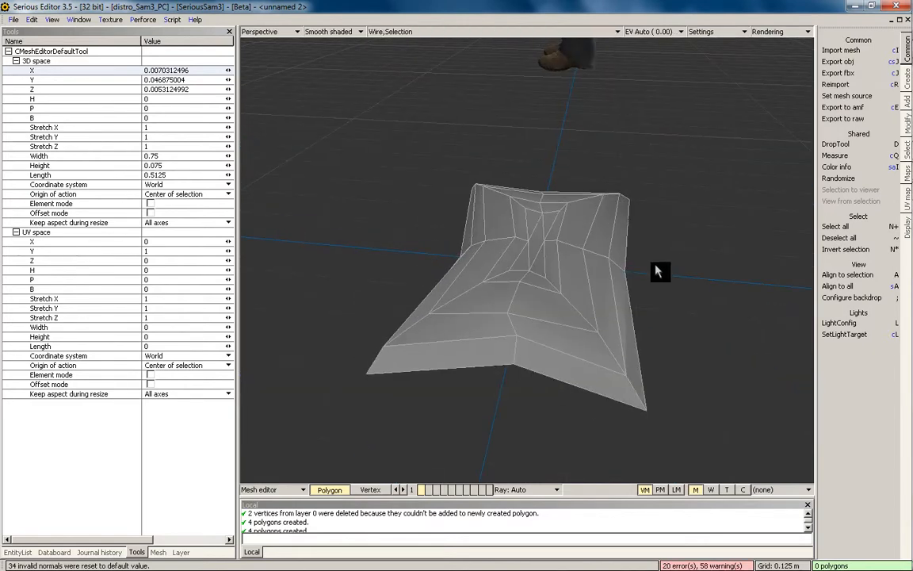
middle_drag(658, 272, 456, 342)
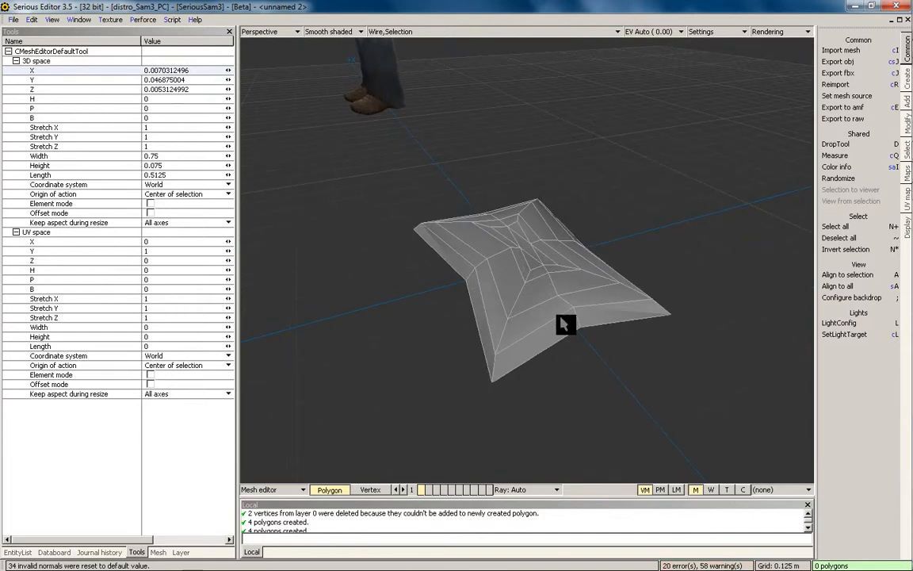
middle_drag(546, 272, 463, 314)
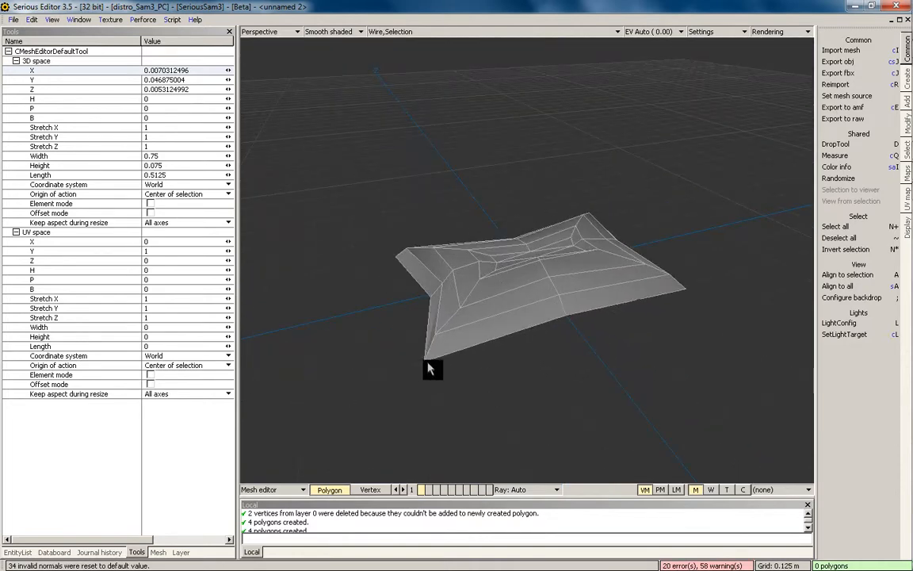
Switch to Vertex mode, inspect the cushion's raised rim, and restore the four-view layout
click(373, 490)
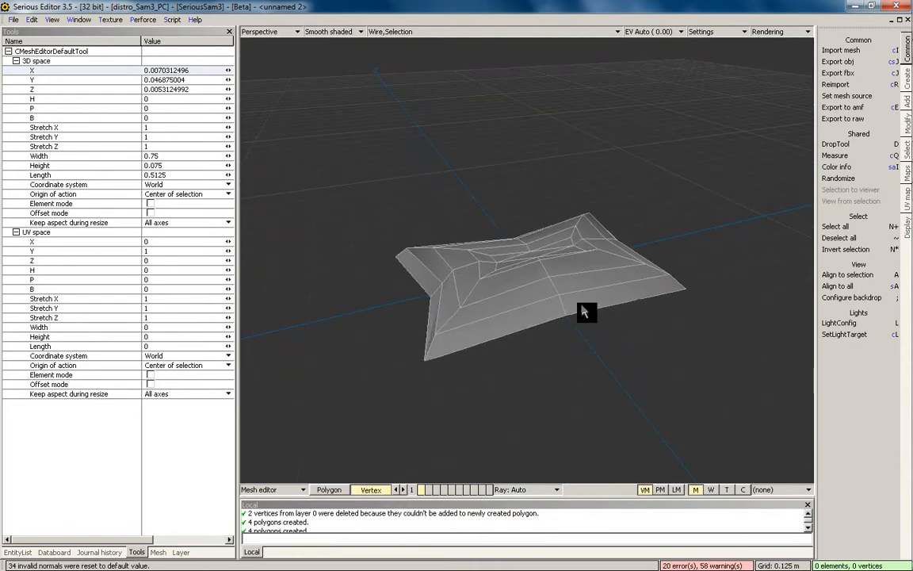
middle_drag(584, 311, 510, 377)
middle_drag(668, 259, 630, 333)
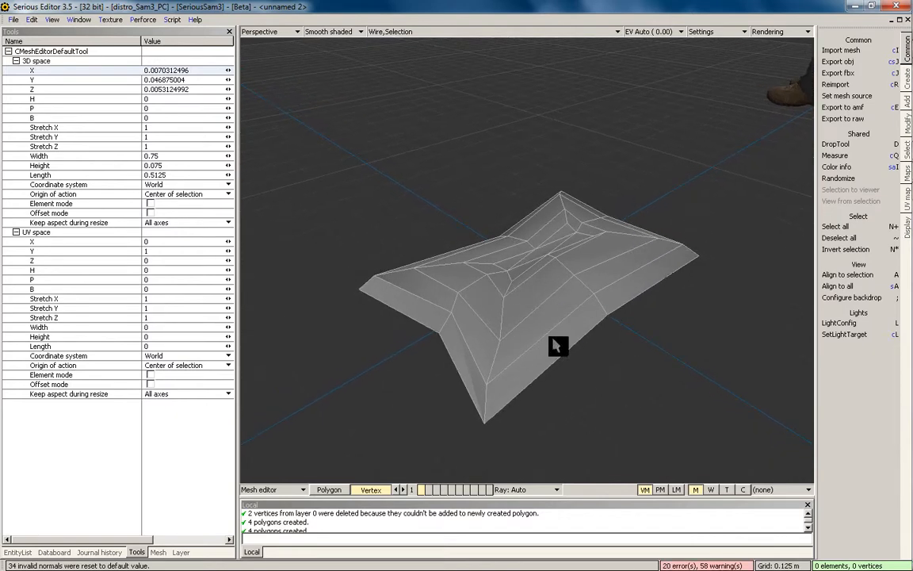
mouse_move(593, 280)
middle_down()
mouse_move(528, 293)
mouse_move(587, 278)
middle_up()
scroll(586, 276, up, 2)
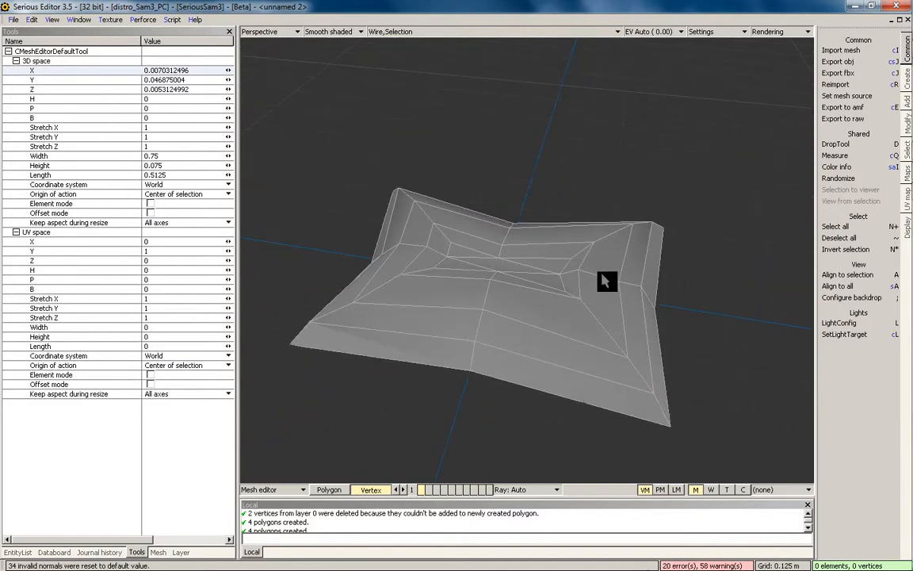
key(space)
Select the three left-edge vertices and move them onto the X axis
scroll(433, 152, up, 1)
click(432, 151)
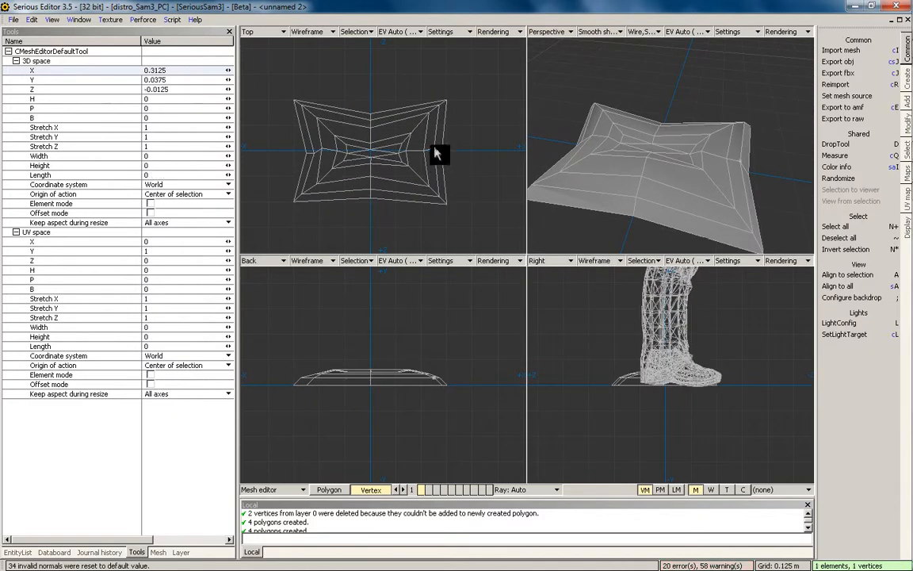
scroll(463, 148, up, 1)
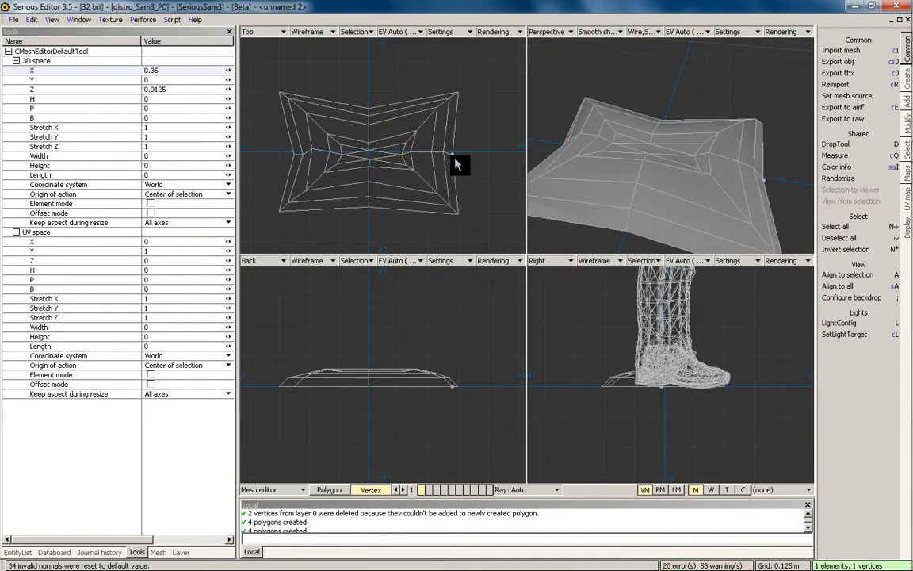
click(311, 164)
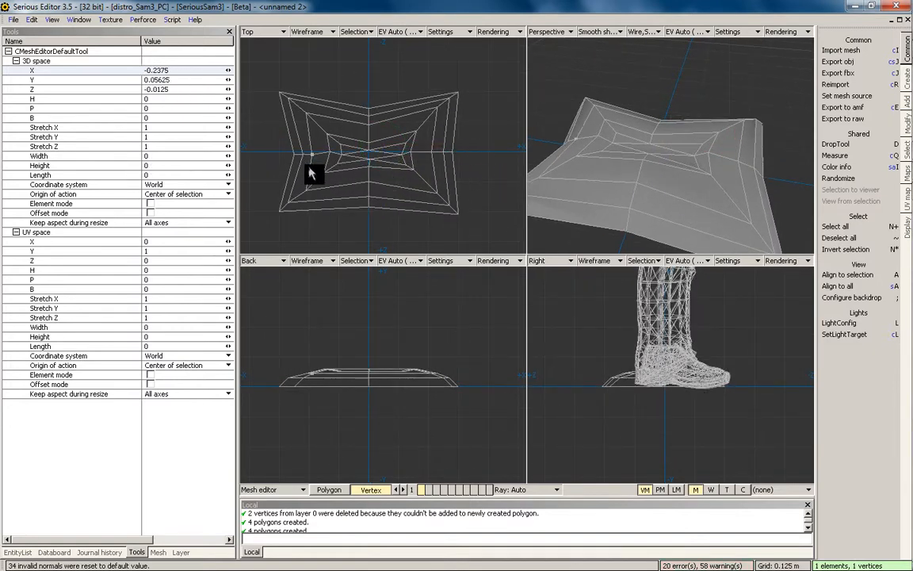
mouse_move(312, 156)
mouse_down()
mouse_move(292, 157)
mouse_move(311, 164)
mouse_up()
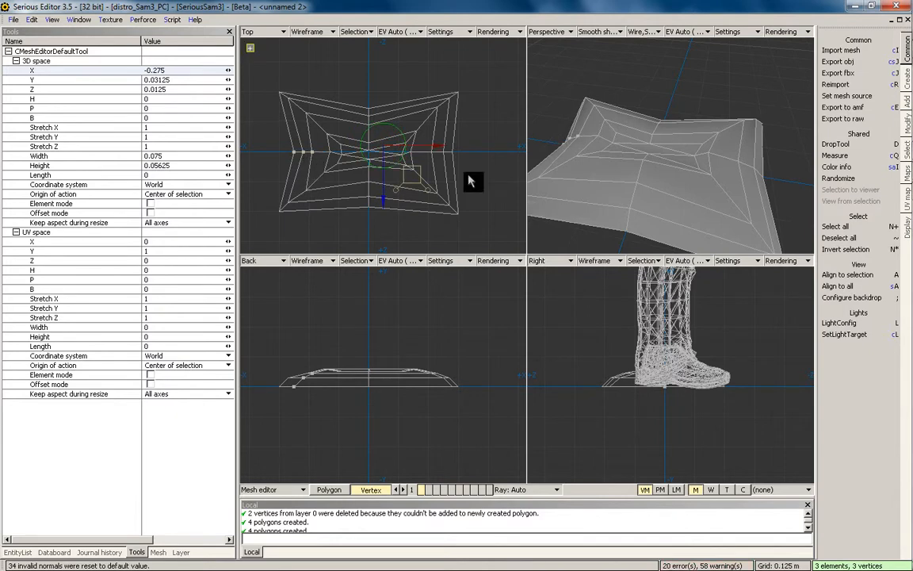
middle_drag(570, 156, 638, 207)
scroll(674, 156, down, 2)
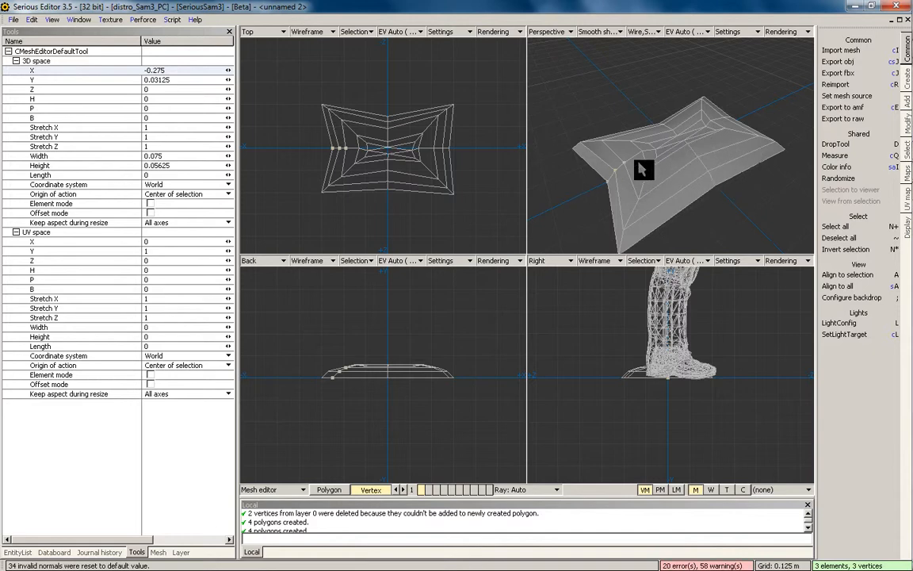
Select every polygon of the cushion in Polygon mode and activate the Knife tool
click(331, 489)
key(KP_Add)
scroll(467, 165, up, 2)
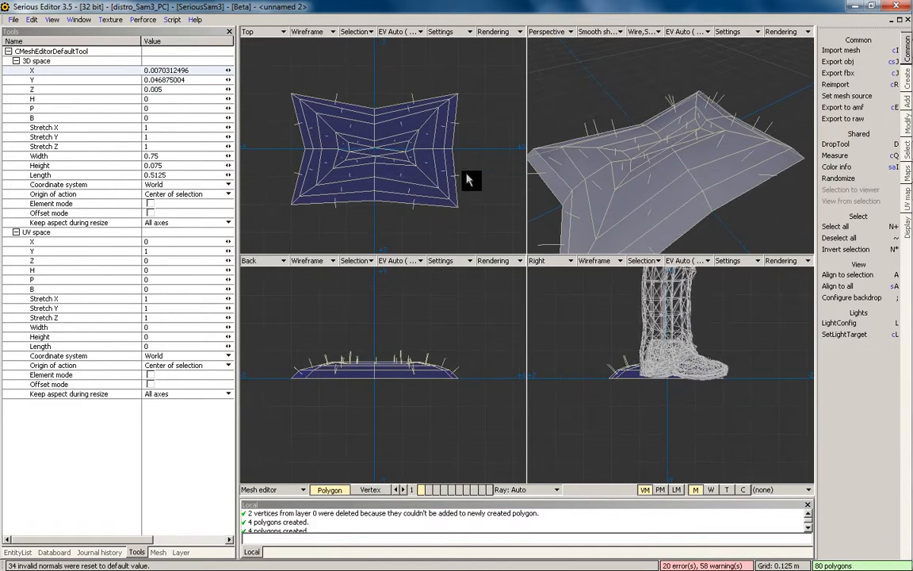
scroll(488, 176, up, 1)
click(369, 490)
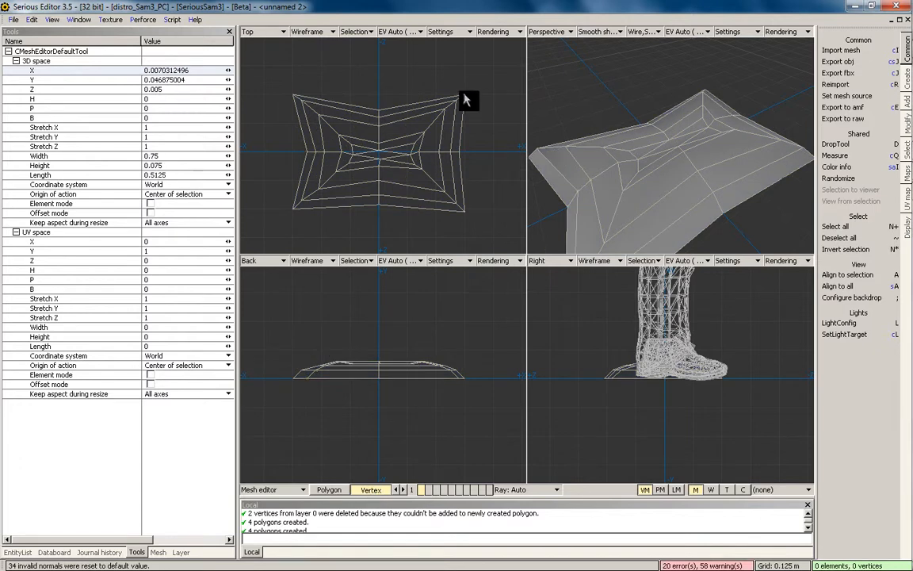
click(482, 89)
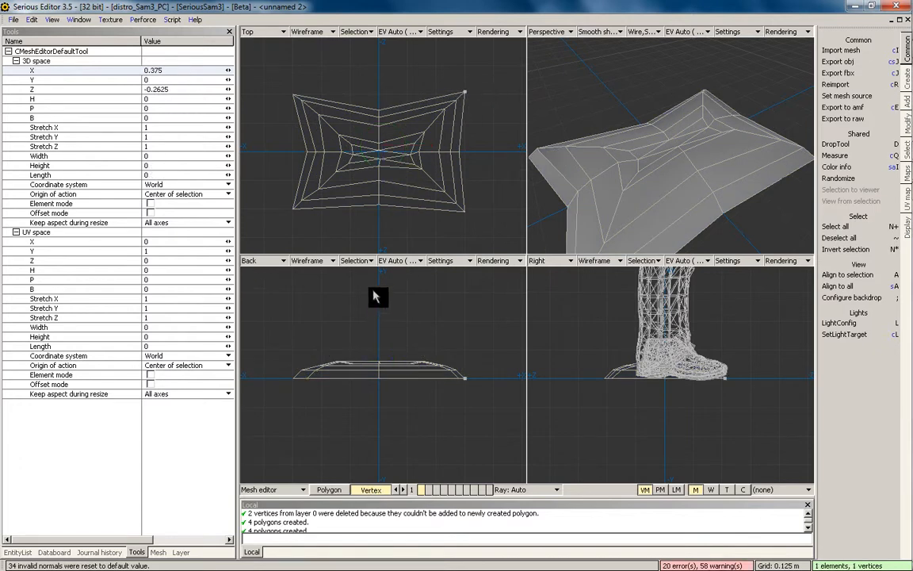
click(329, 489)
key(k)
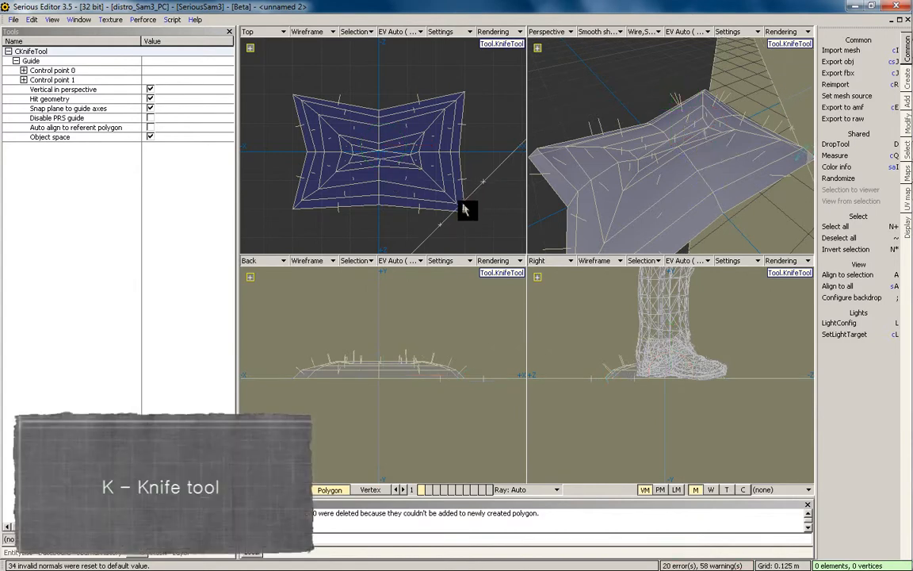
Knife-slice diagonally across the lower-right, upper-right and upper-left corners, then select the lower-right vertex
click(463, 207)
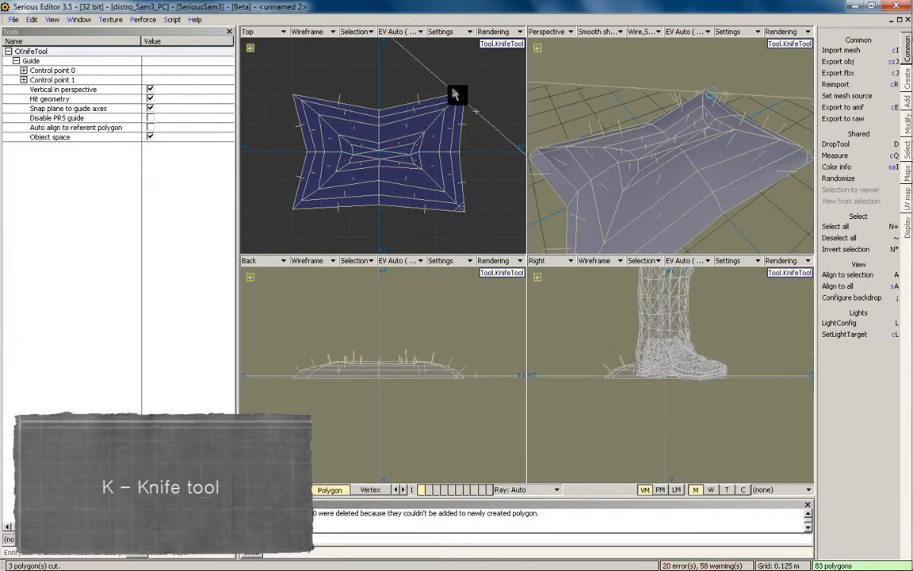
drag(471, 106, 473, 109)
key(Return)
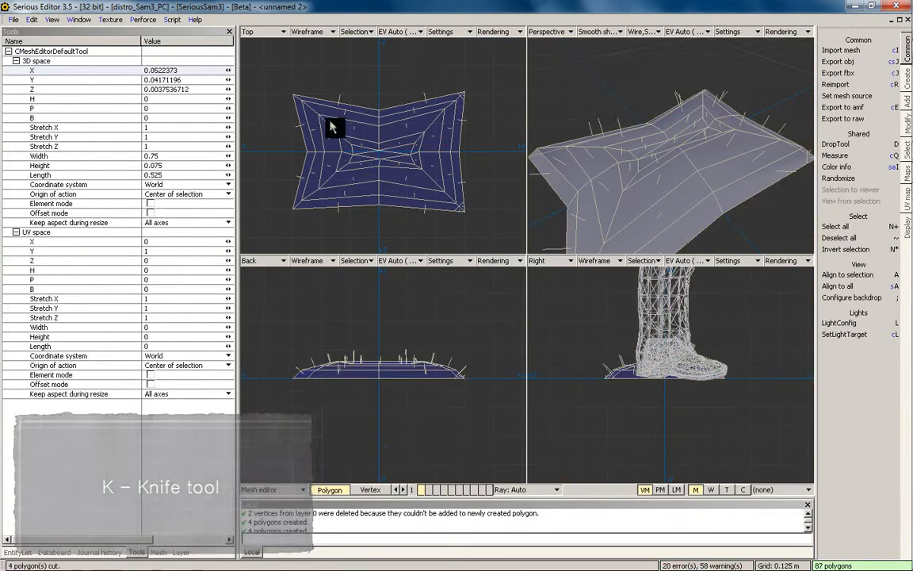
key(k)
drag(312, 82, 287, 114)
key(Return)
key(k)
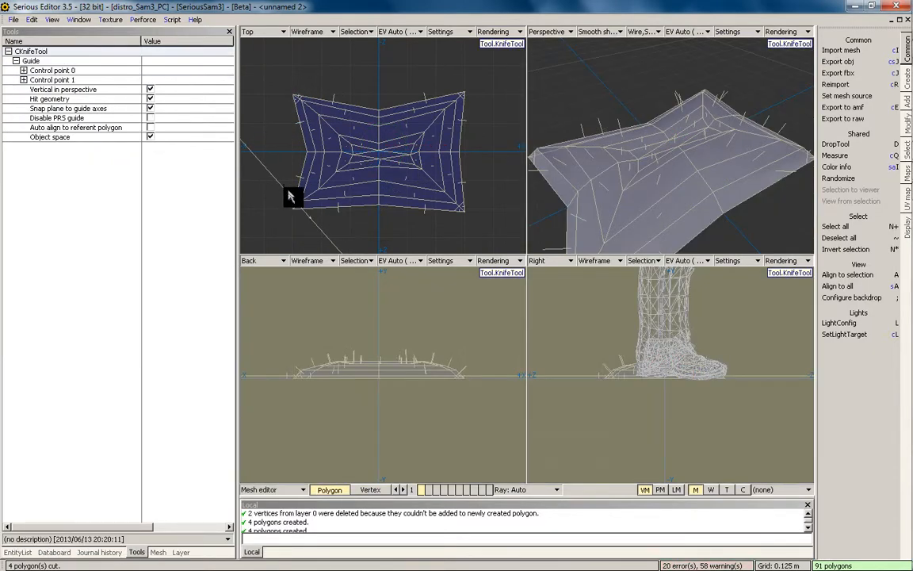
key(Return)
click(371, 489)
click(464, 213)
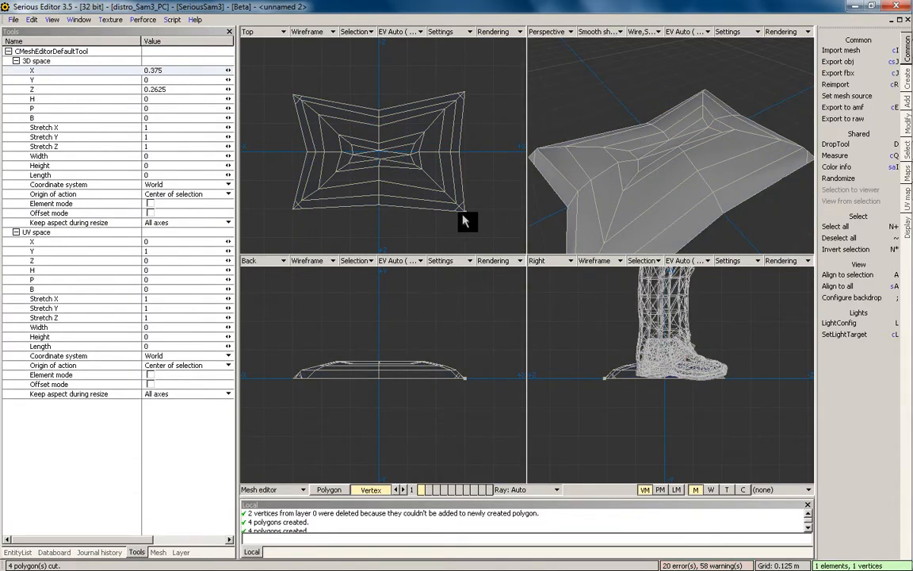
Nudge the lower-right corner vertex into place
middle_drag(496, 225, 477, 175)
ctrl+drag(451, 205, 446, 200)
middle_drag(448, 206, 412, 206)
scroll(412, 198, up, 4)
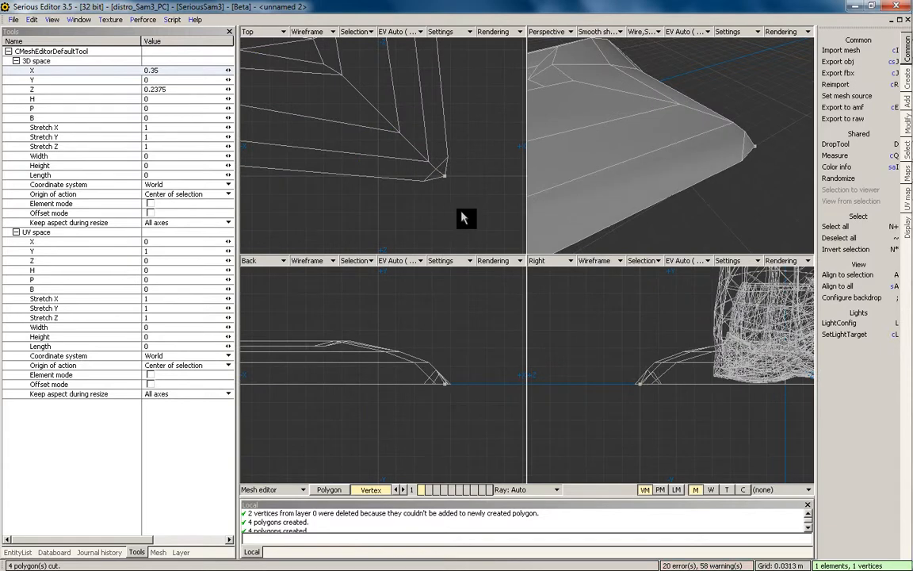
ctrl+drag(463, 217, 475, 222)
scroll(459, 190, down, 3)
middle_drag(459, 190, 427, 200)
scroll(426, 201, up, 3)
Select and nudge the upper-right corner vertex
click(450, 106)
click(420, 122)
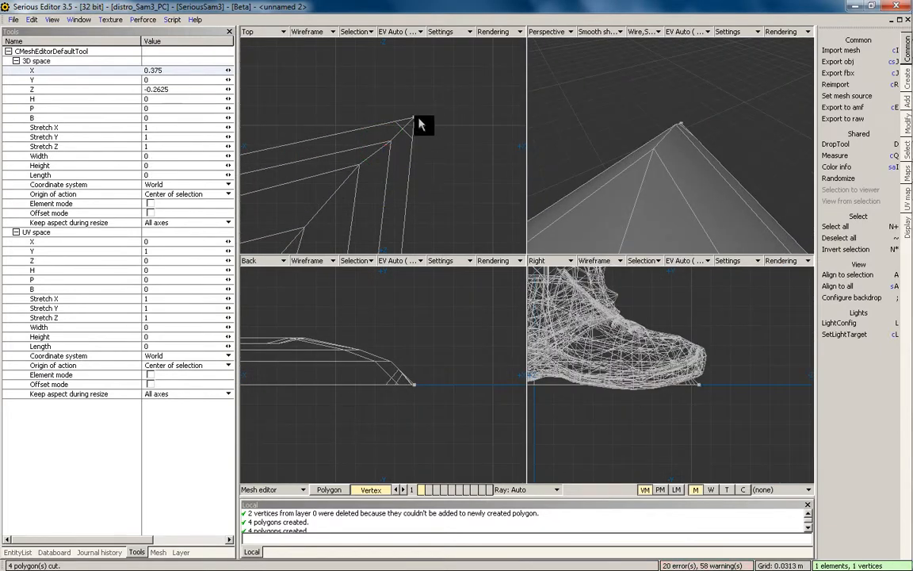
click(431, 106)
click(419, 116)
ctrl+drag(429, 107, 422, 115)
Nudge the upper-left and lower-left corner vertices
middle_drag(423, 119, 840, 151)
click(356, 139)
click(359, 126)
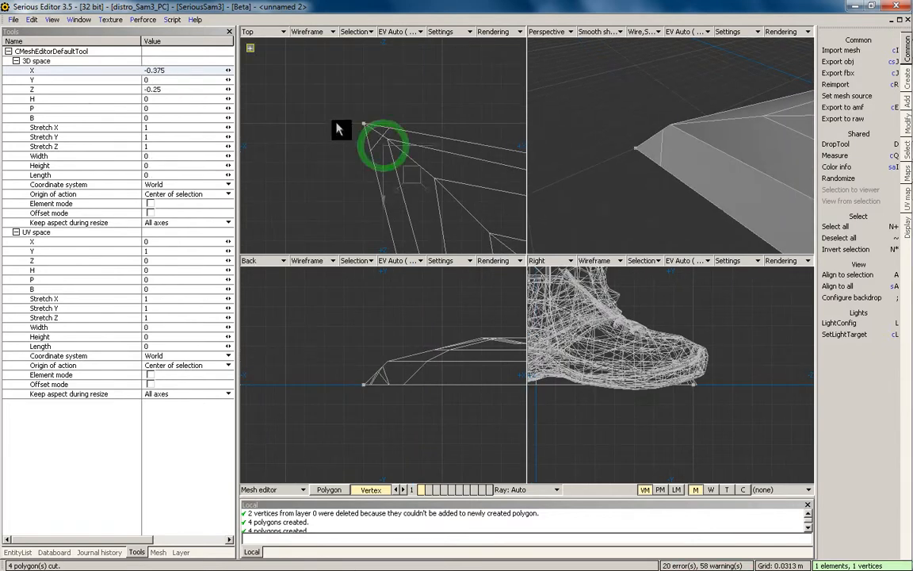
ctrl+drag(354, 181, 363, 188)
middle_drag(363, 188, 425, 77)
click(349, 135)
click(361, 129)
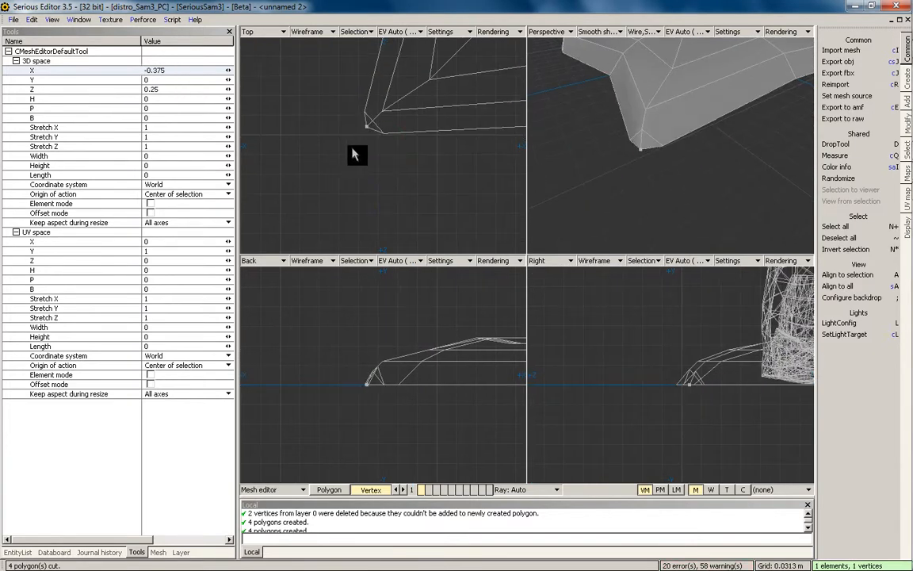
ctrl+drag(354, 154, 363, 146)
Clear the vertex selection and return to Polygon mode with the whole cushion framed
scroll(616, 153, down, 2)
middle_drag(616, 153, 638, 208)
click(431, 431)
click(334, 490)
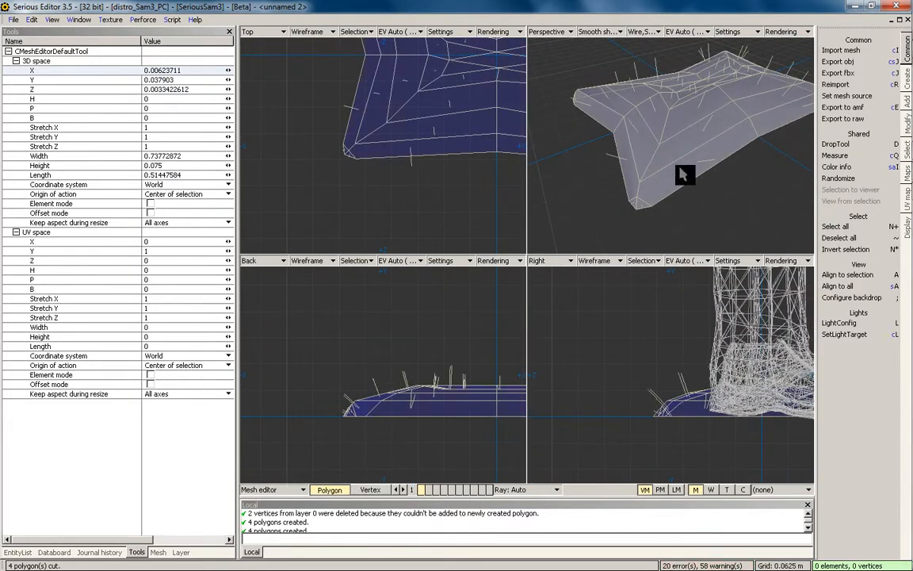
middle_drag(684, 174, 664, 156)
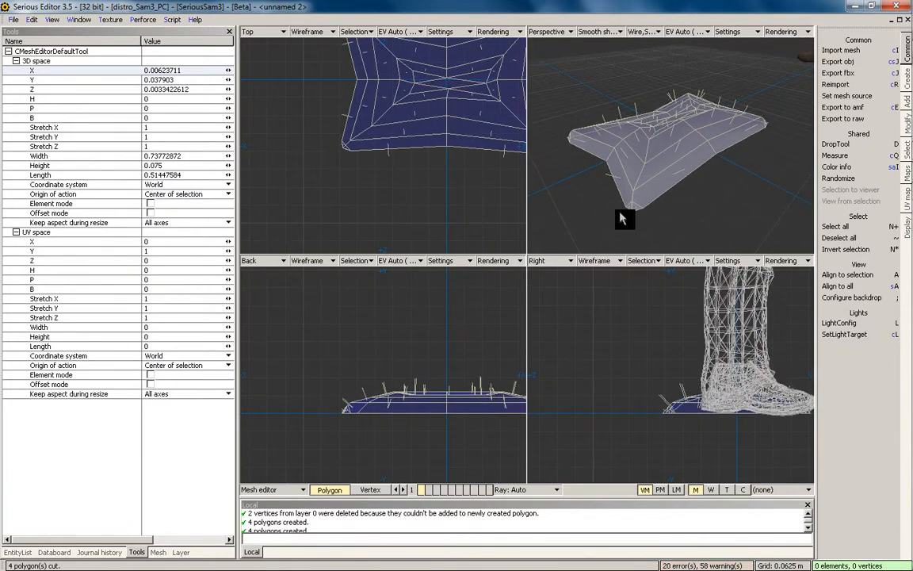
Mirror the cushion downward across a horizontal plane at its base
key(m)
drag(326, 414, 403, 413)
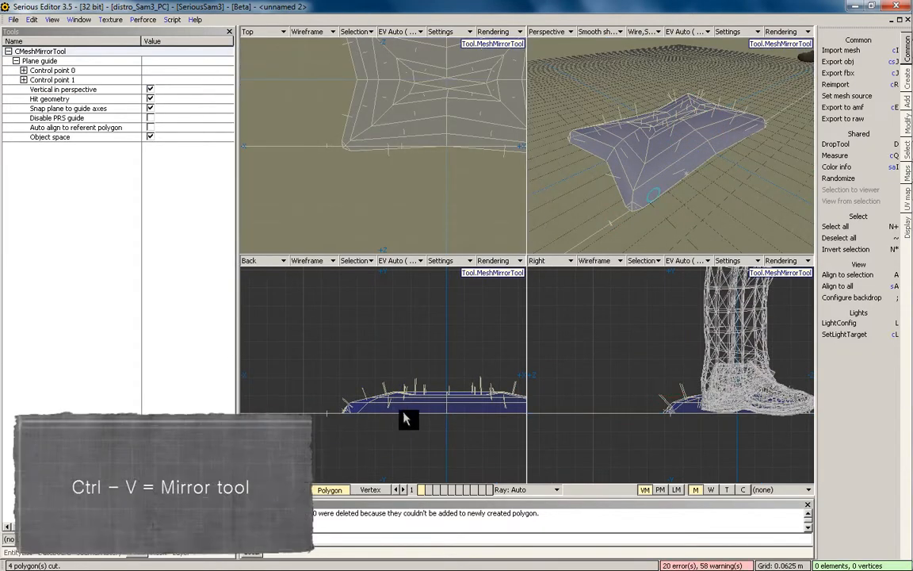
key(Return)
key(space)
key(grave)
Select two adjacent polygons at the cushion's front end
middle_drag(621, 202, 491, 422)
click(383, 437)
middle_drag(527, 298, 376, 453)
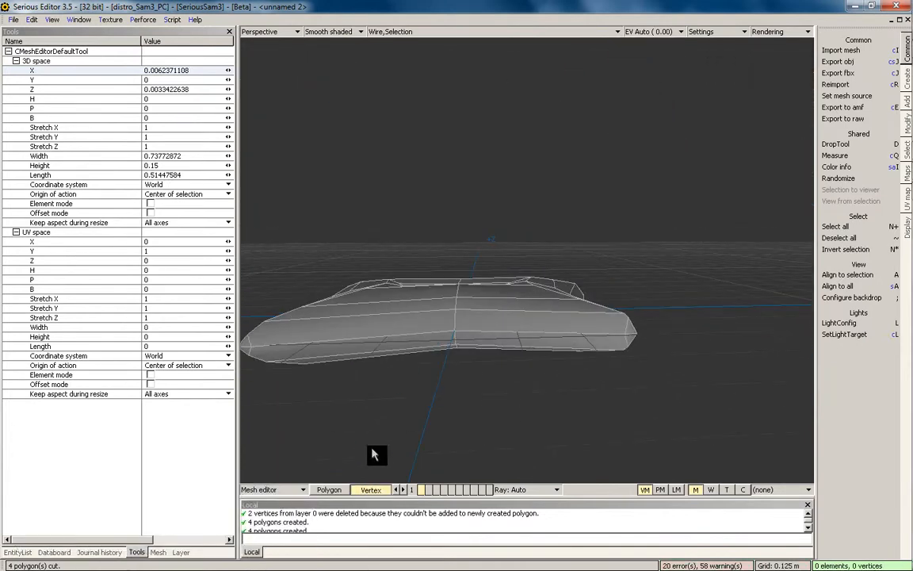
click(338, 488)
middle_drag(475, 357, 572, 265)
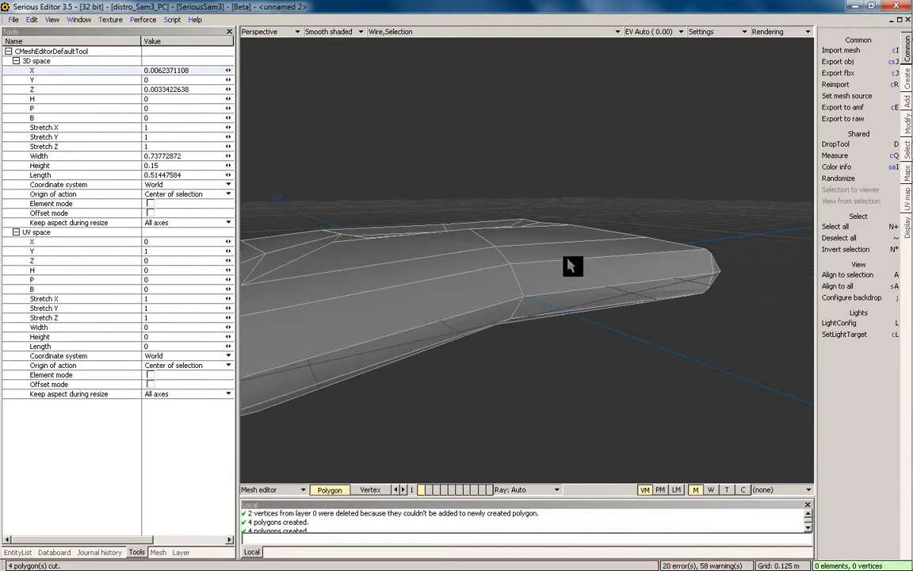
click(675, 249)
middle_drag(674, 249, 516, 283)
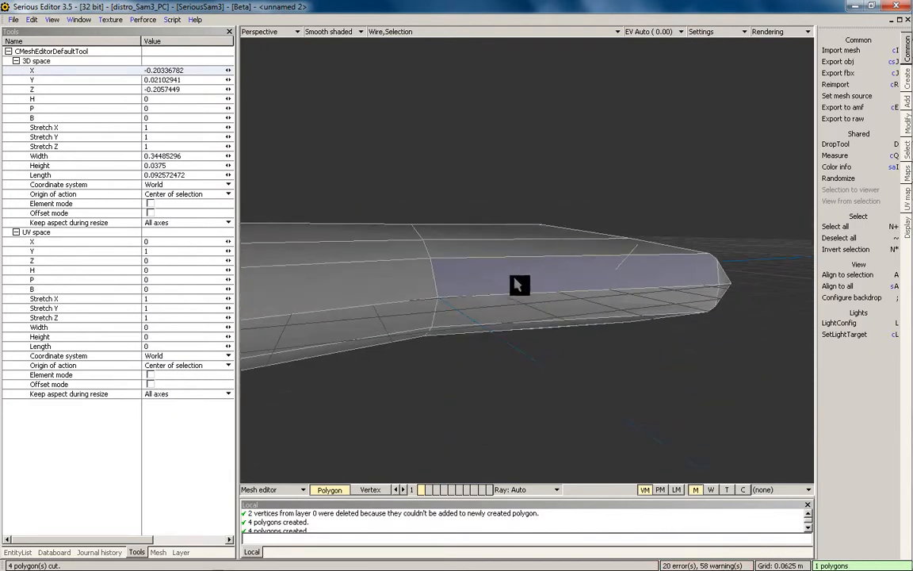
shift+click(413, 293)
Raise the two front polygons, then undo the move and deselect them
ctrl+drag(567, 321, 572, 283)
middle_drag(573, 284, 475, 302)
key(ctrl+z)
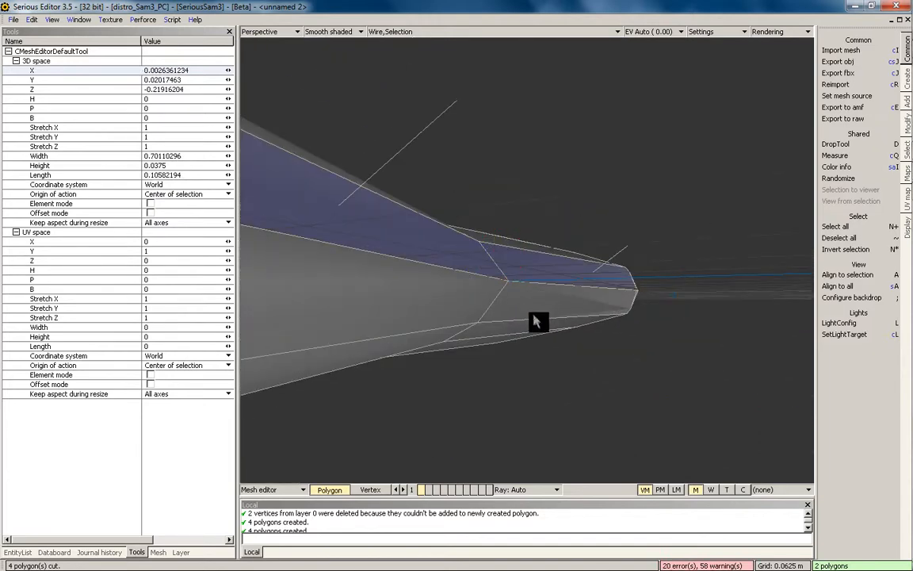
middle_drag(536, 321, 390, 373)
key(grave)
Assign the Standard shader to the Default polygon map through a new local shader preset
click(178, 552)
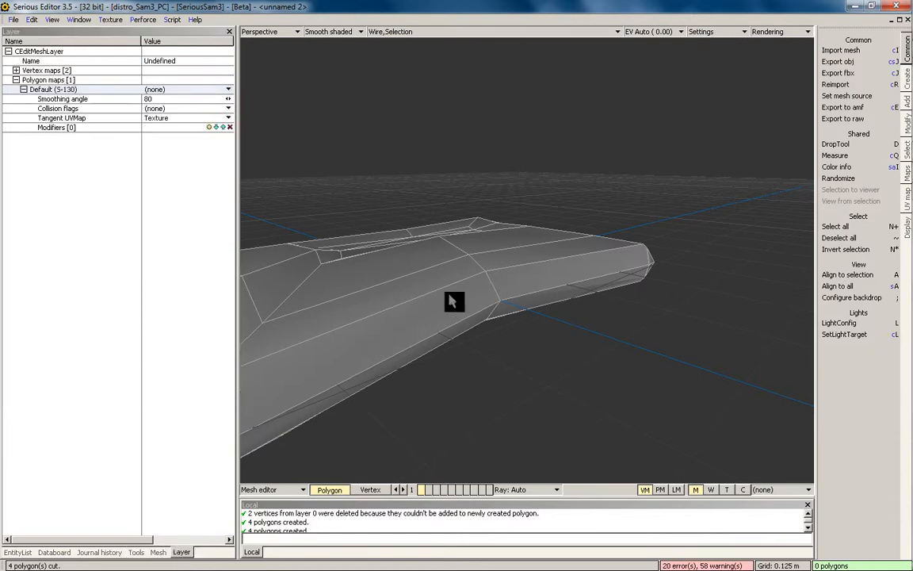
click(182, 89)
click(273, 97)
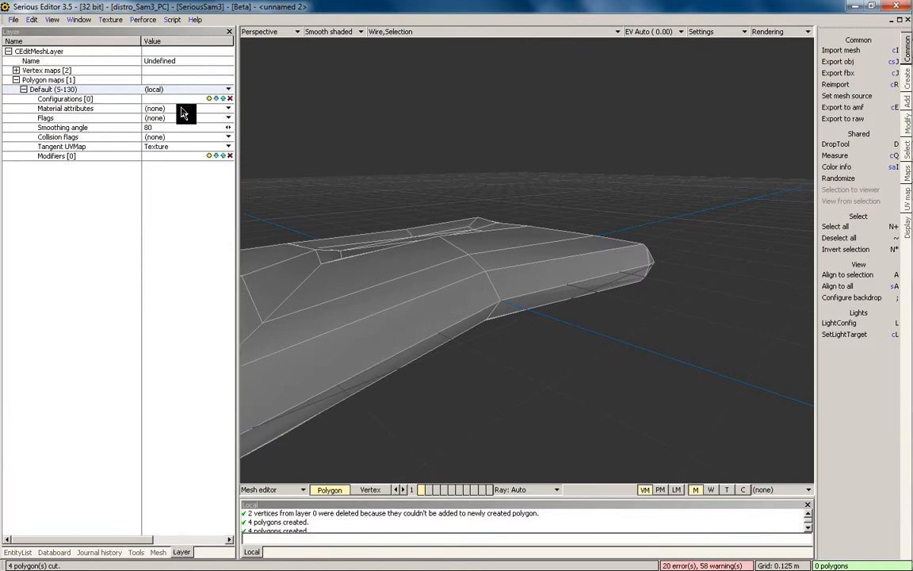
click(209, 99)
click(172, 110)
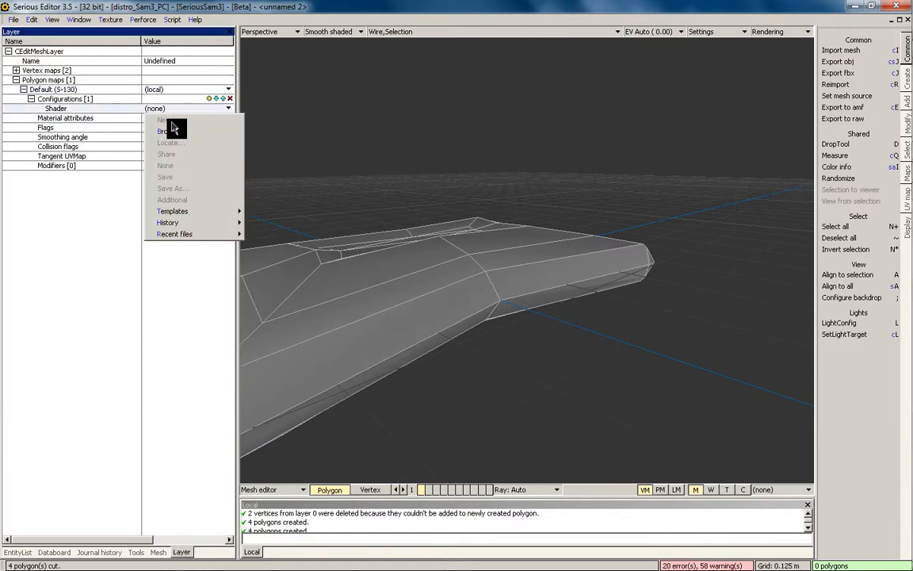
click(172, 130)
double_click(355, 273)
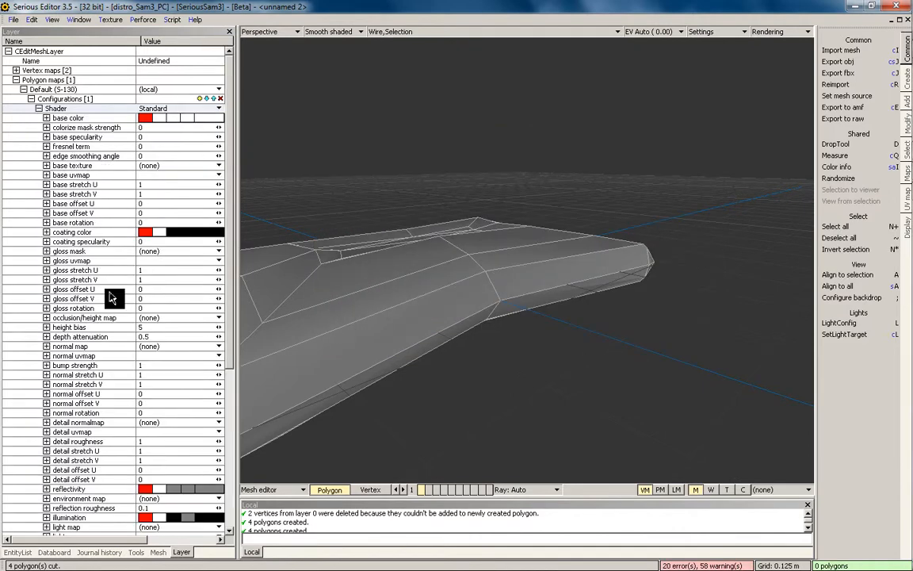
Set the mesh layer's smoothing angle to 120
scroll(143, 299, down, 10)
click(155, 504)
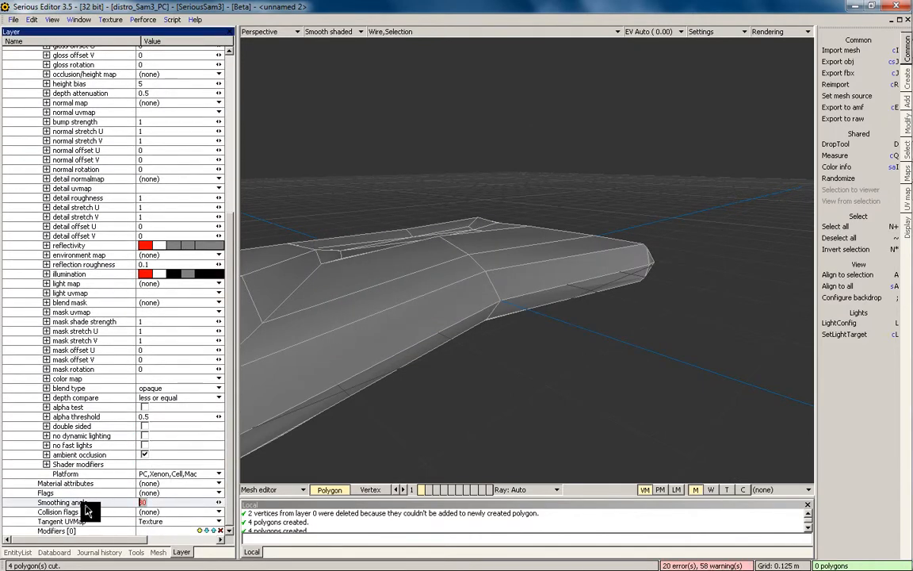
text(120)
key(Return)
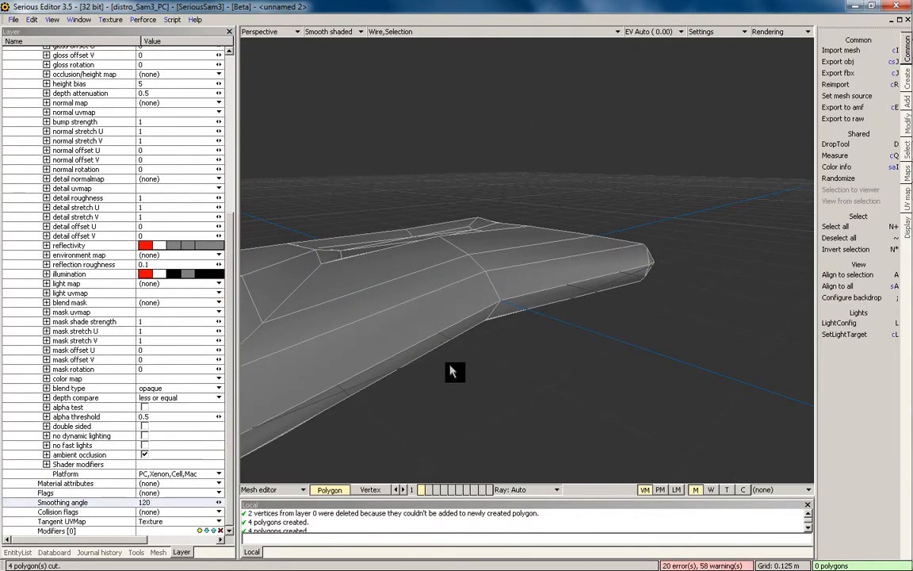
Preview the cushion with full shader rendering and orbit to check its side and underside
key(5)
key(a)
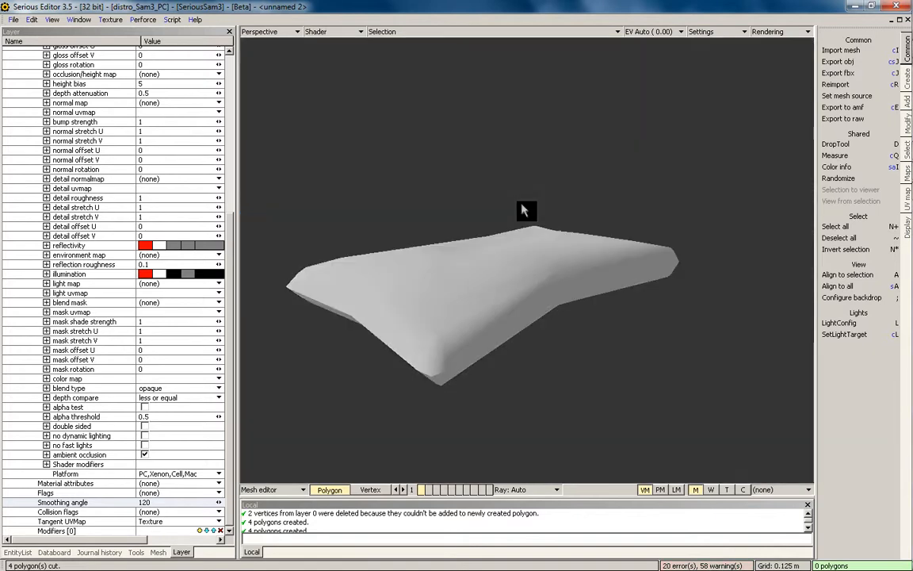
middle_drag(478, 272, 421, 254)
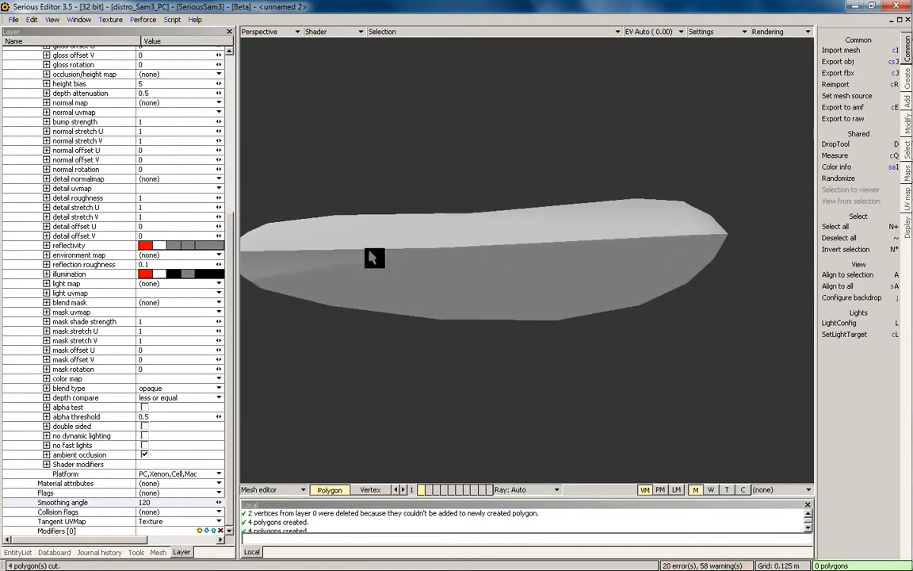
middle_drag(490, 252, 433, 103)
click(365, 491)
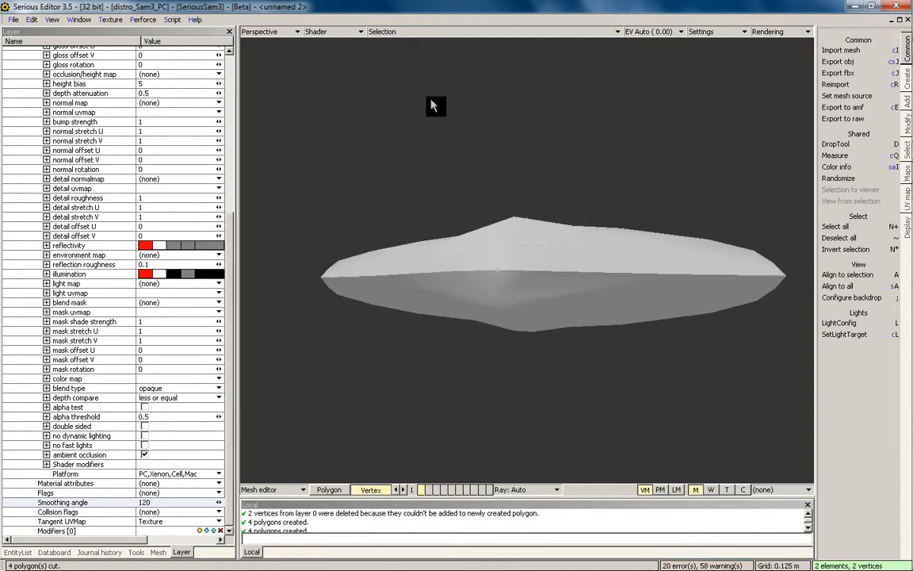
mouse_move(494, 278)
middle_down()
mouse_move(481, 187)
mouse_move(492, 326)
mouse_move(502, 290)
middle_up()
Return to Vertex mode and show smooth shading with the wireframe overlay
click(341, 491)
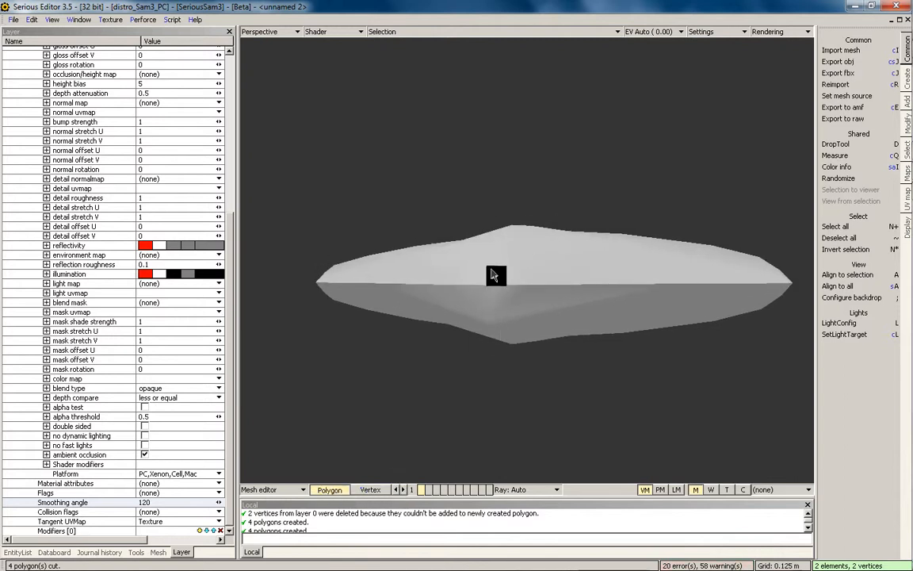
click(364, 491)
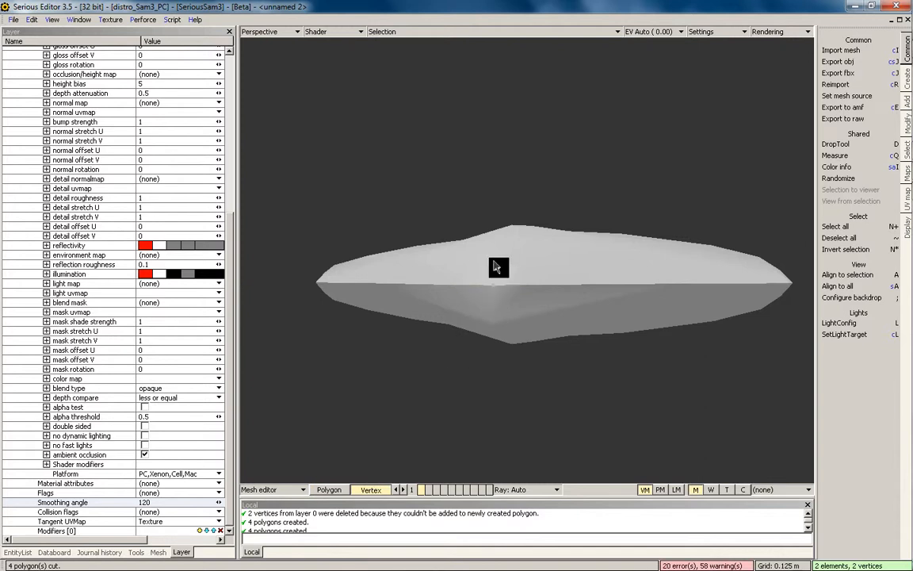
key(2)
middle_drag(494, 266, 505, 271)
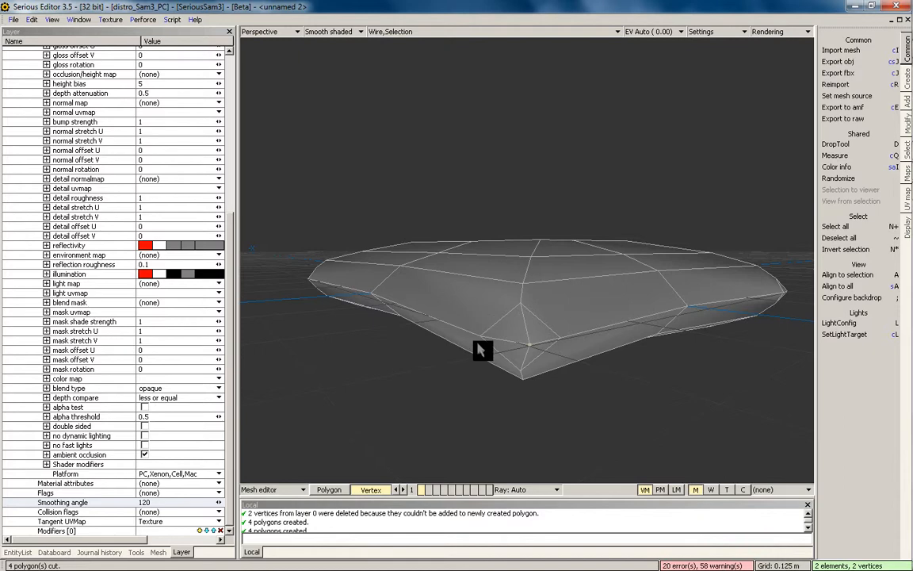
Weld the first pair of corner vertices on the mirror seam
middle_drag(488, 342, 536, 243)
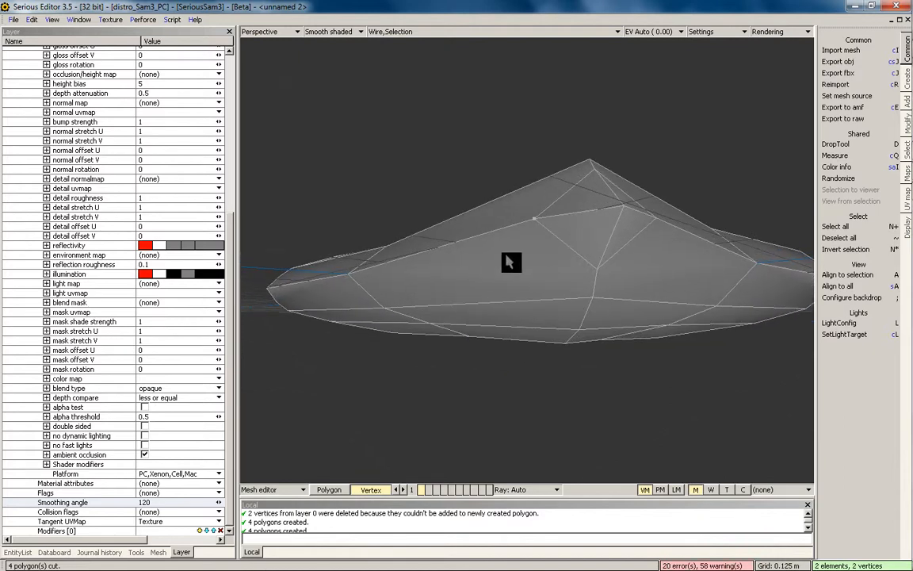
middle_drag(512, 261, 516, 283)
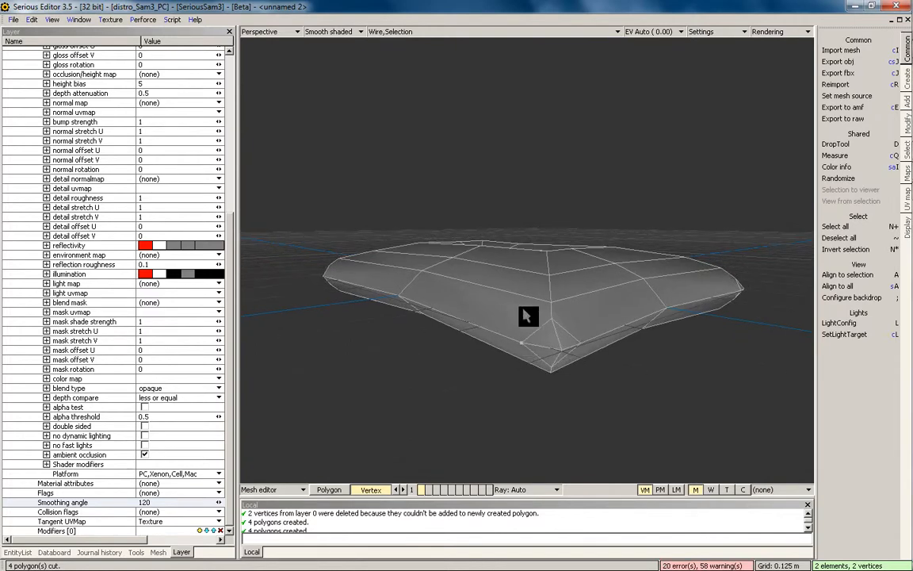
key(ctrl+w)
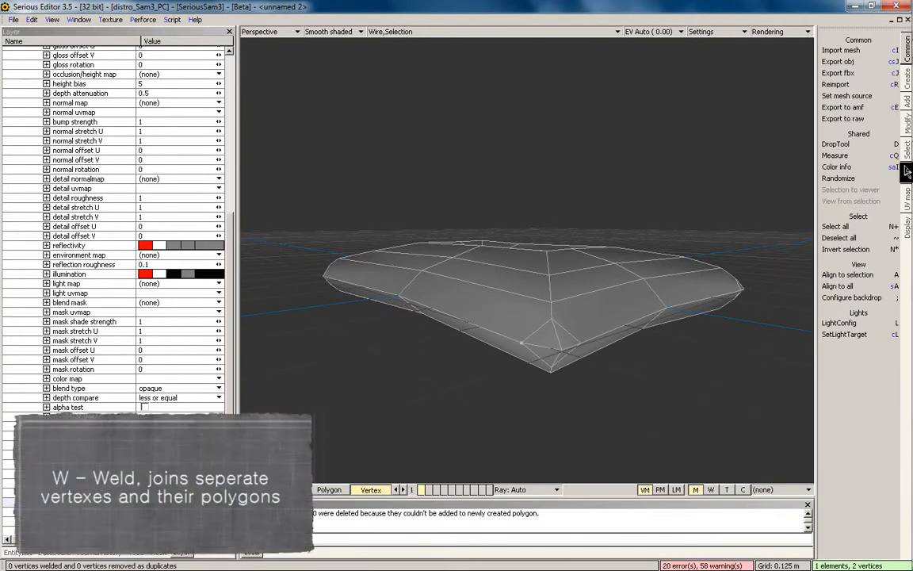
click(908, 175)
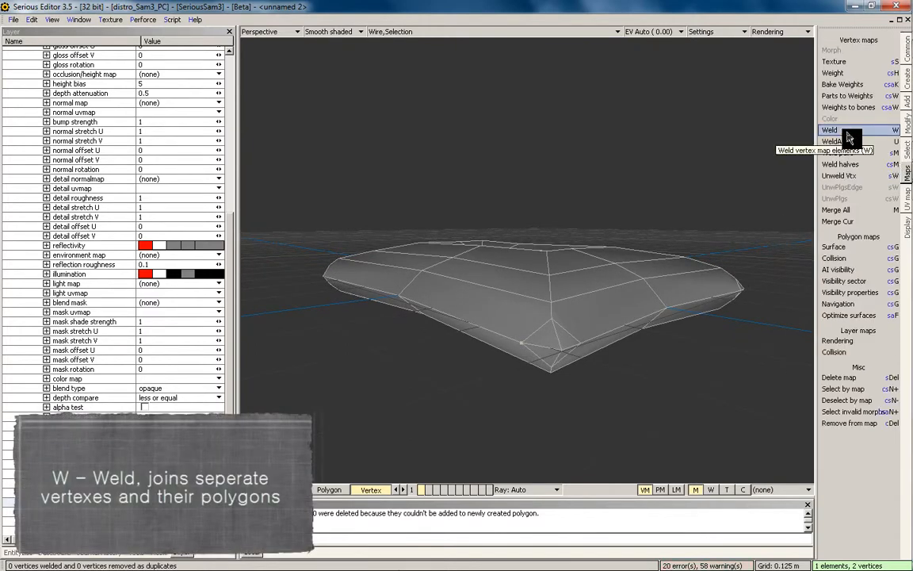
middle_drag(447, 253, 482, 255)
middle_drag(430, 290, 546, 283)
click(535, 291)
middle_drag(565, 249, 549, 352)
key(w)
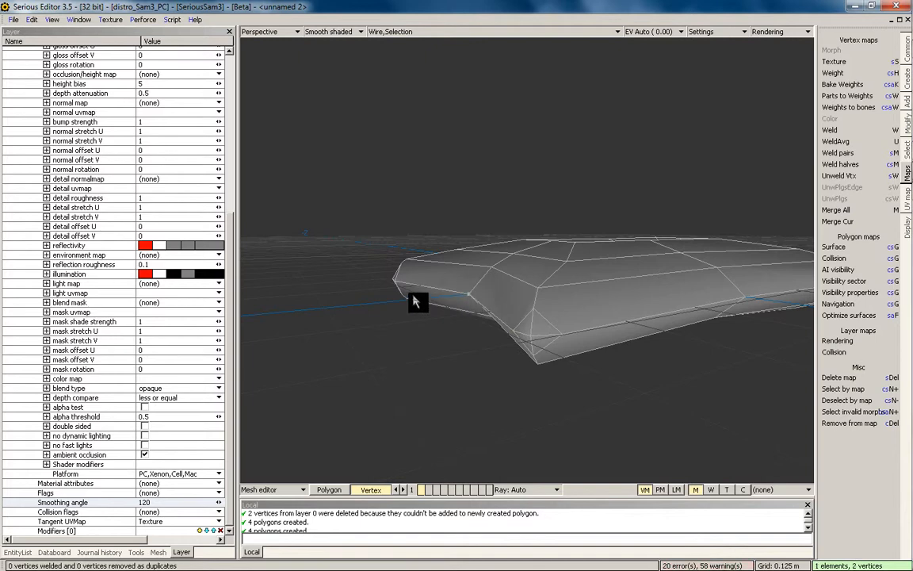
Weld the two matching spike vertices along the seam
middle_drag(415, 302, 582, 295)
click(503, 326)
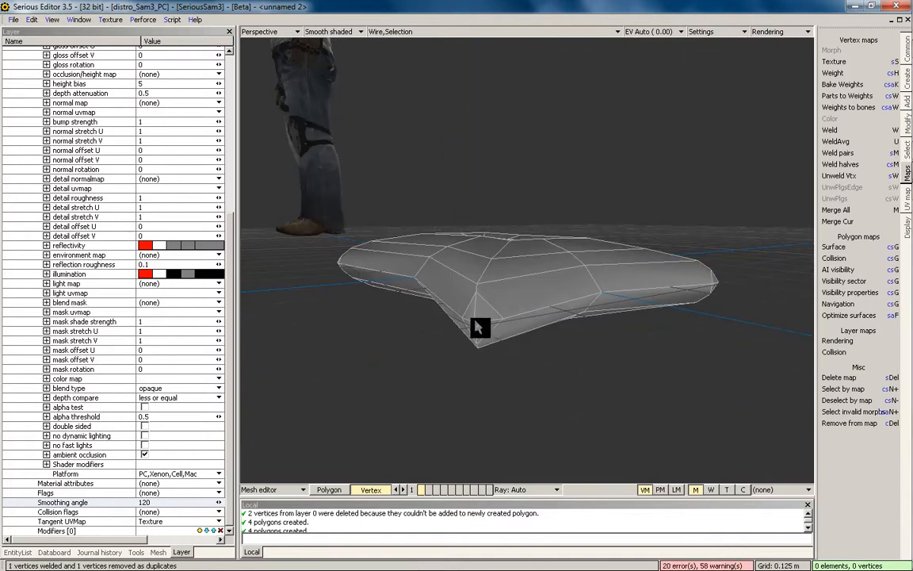
middle_drag(417, 306, 497, 297)
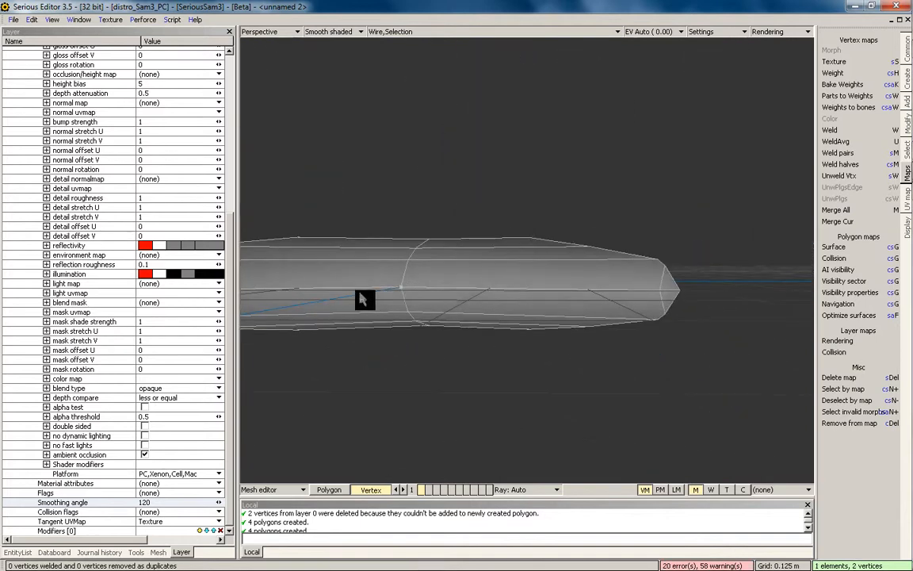
middle_drag(424, 300, 510, 315)
click(509, 316)
key(w)
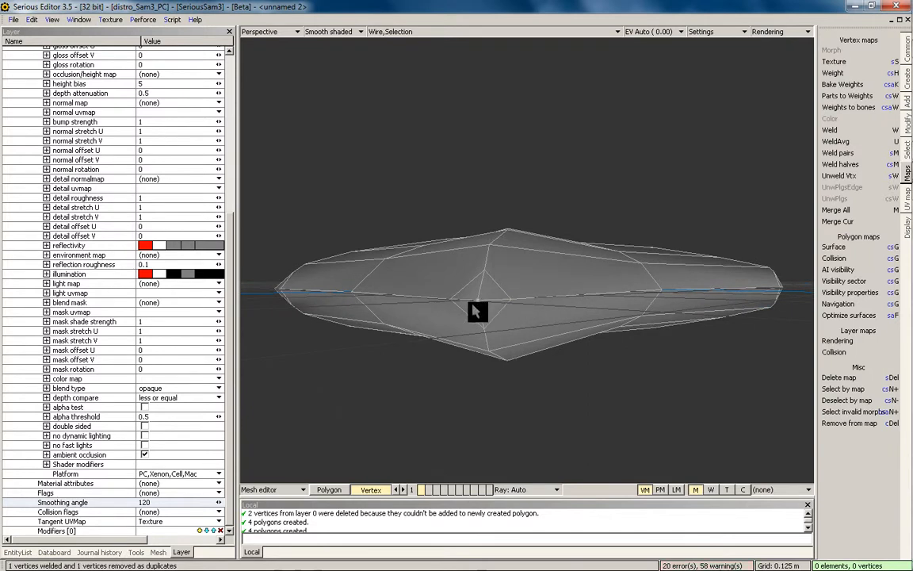
click(474, 302)
click(452, 299)
key(w)
Weld another seam vertex pair and orbit around to inspect the joined mesh
middle_drag(425, 307, 444, 295)
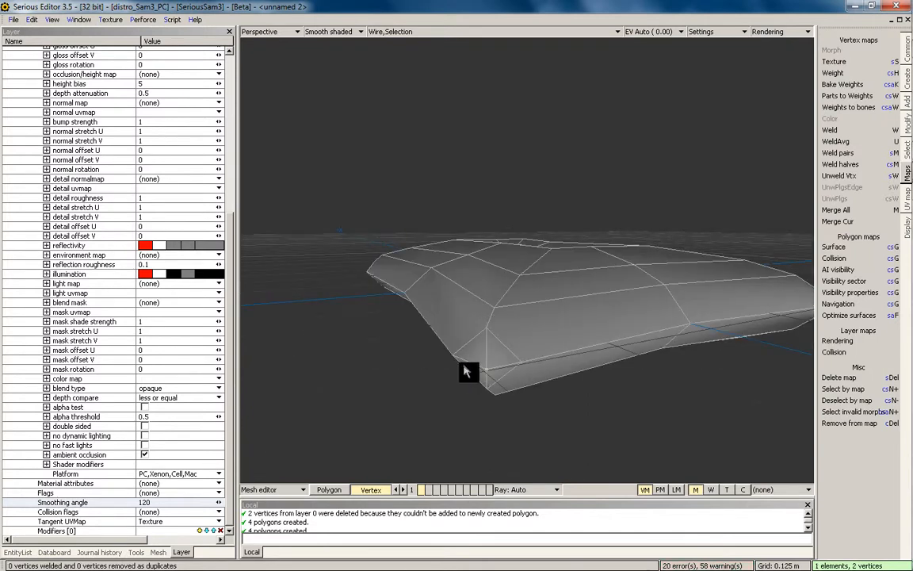
middle_drag(478, 359, 489, 344)
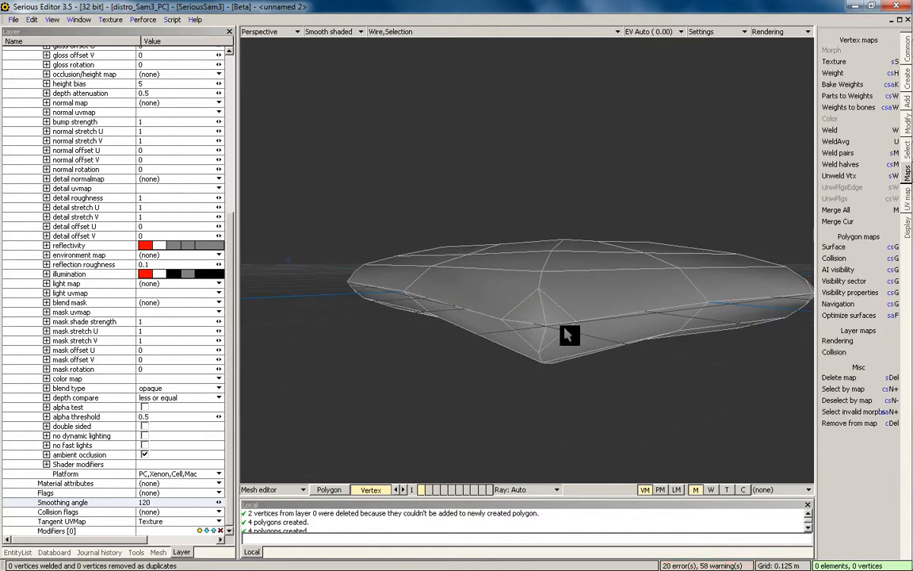
click(500, 321)
key(w)
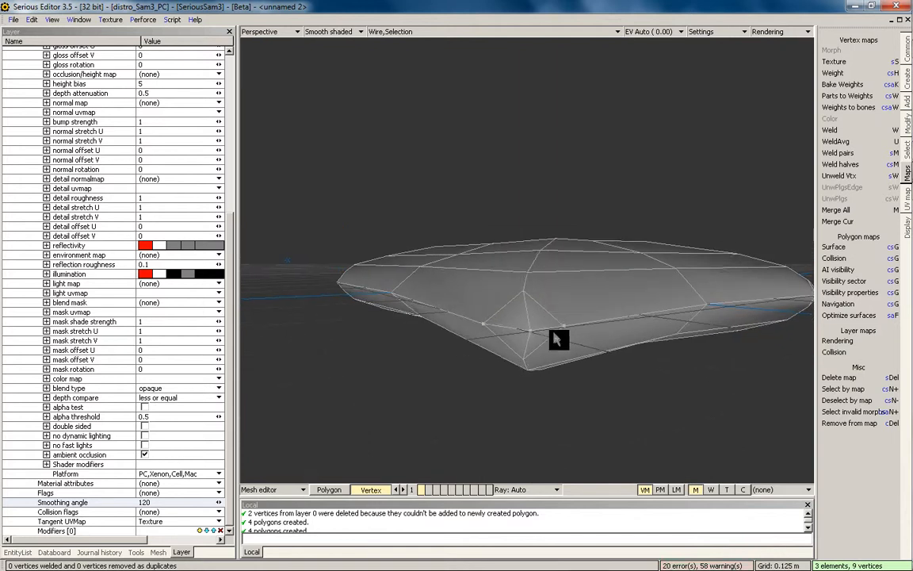
click(491, 347)
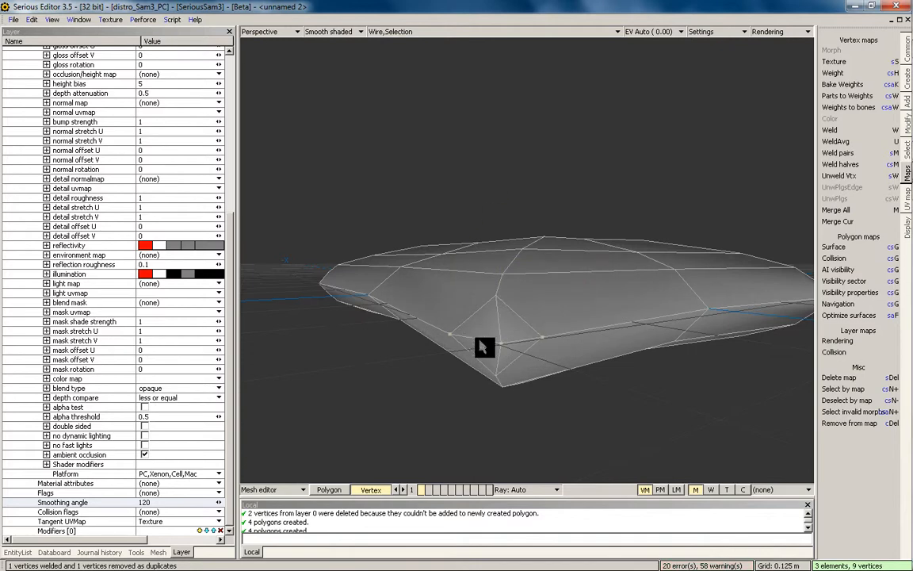
middle_drag(483, 347, 440, 326)
middle_drag(466, 366, 595, 355)
middle_drag(574, 315, 533, 327)
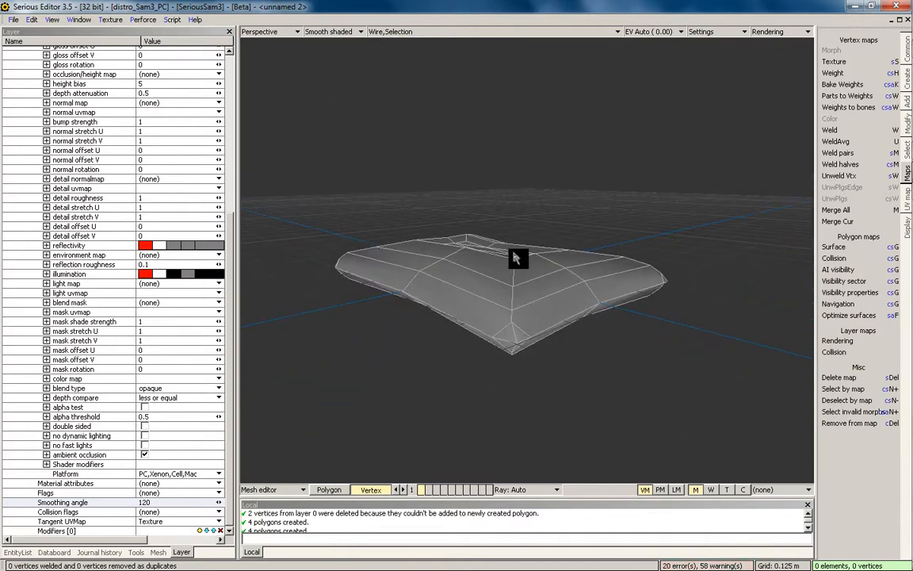
scroll(510, 320, up, 1)
Preview the shaded cushion in the World editor, then return to the Mesh editor
key(1)
key(F3)
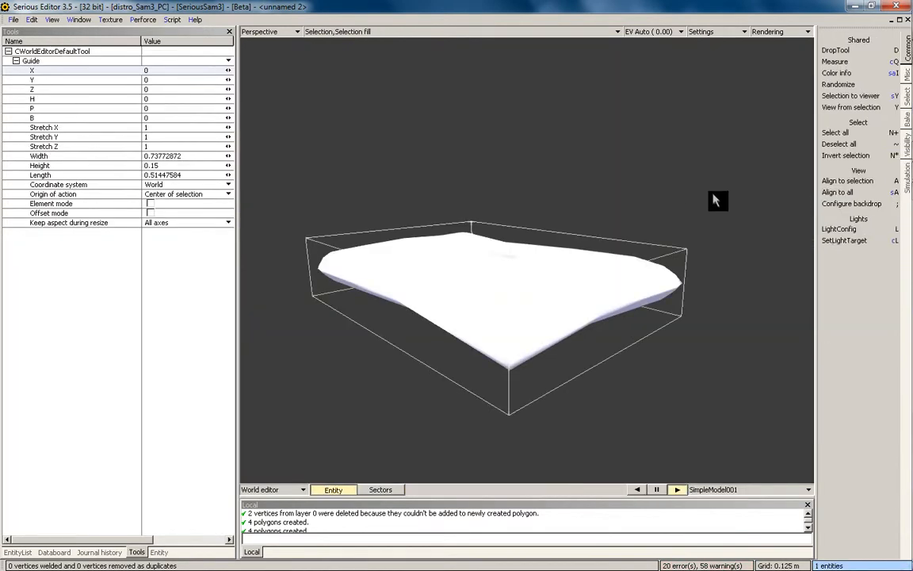
click(716, 200)
middle_drag(641, 224, 550, 281)
key(F4)
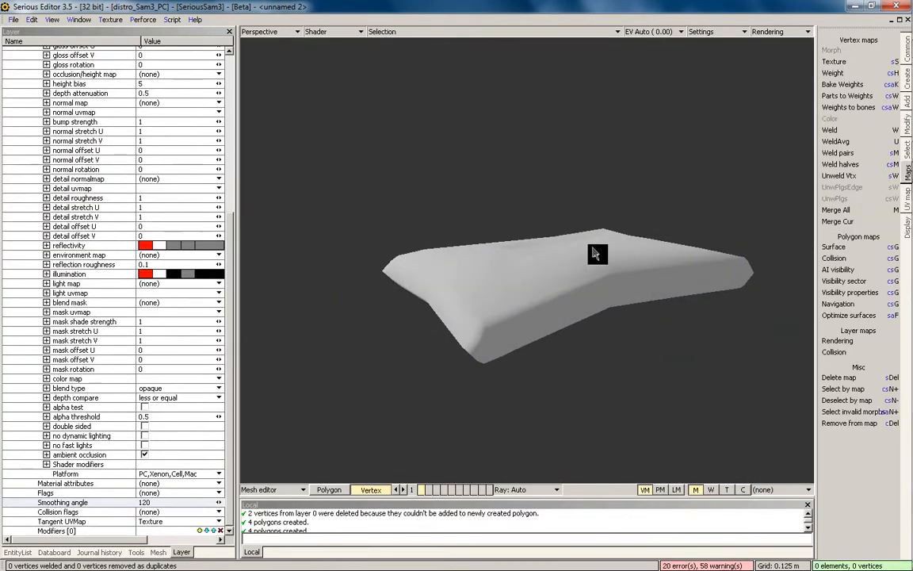
middle_drag(593, 252, 529, 312)
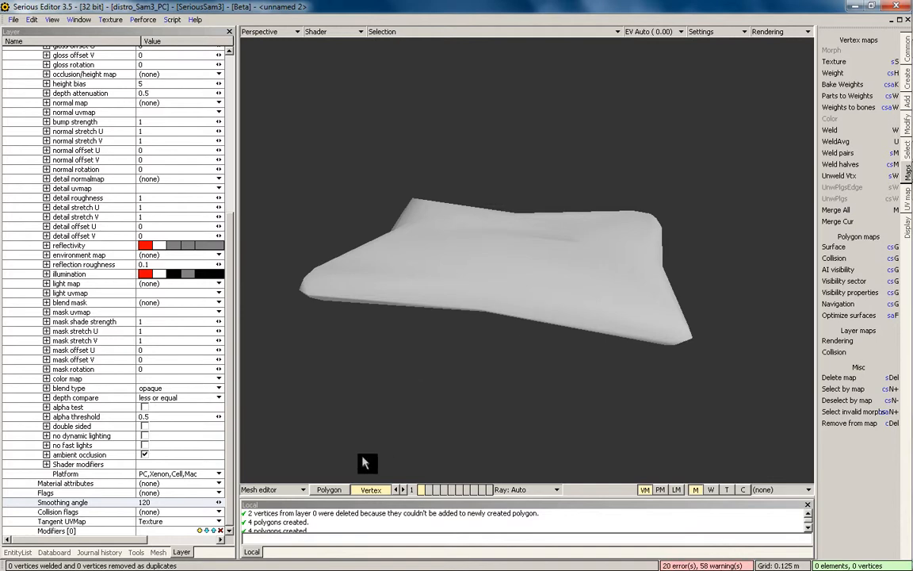
Select three polygons along one cushion edge and switch to the four-viewport layout
click(341, 490)
click(514, 298)
key(KP_0)
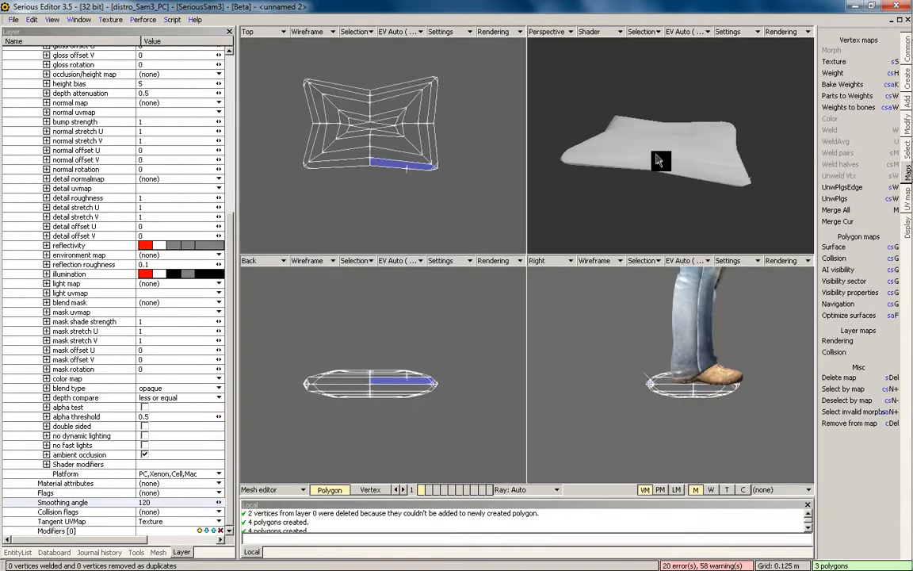
Maximize the perspective view and orbit and zoom around the cushion to compare it with the character
key(KP_0)
middle_drag(597, 184, 512, 307)
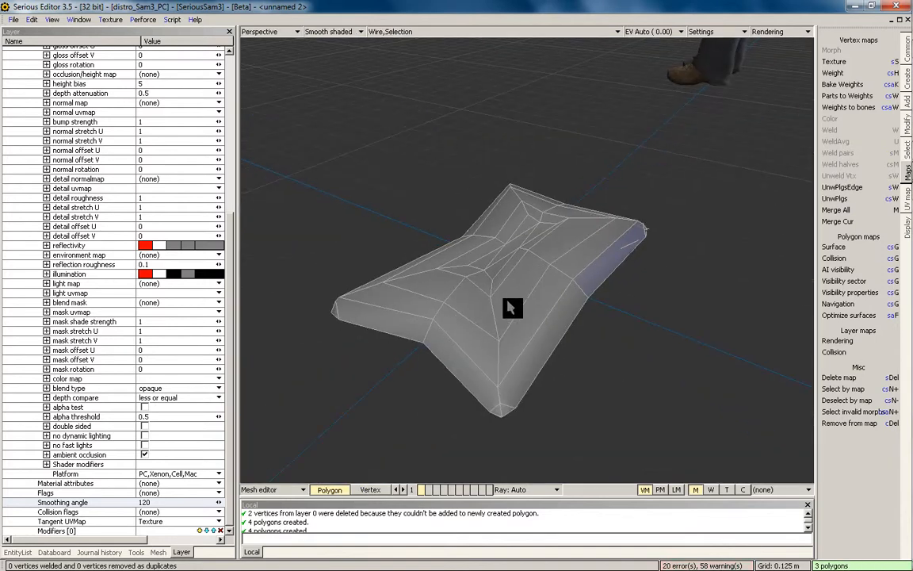
key(ctrl+a)
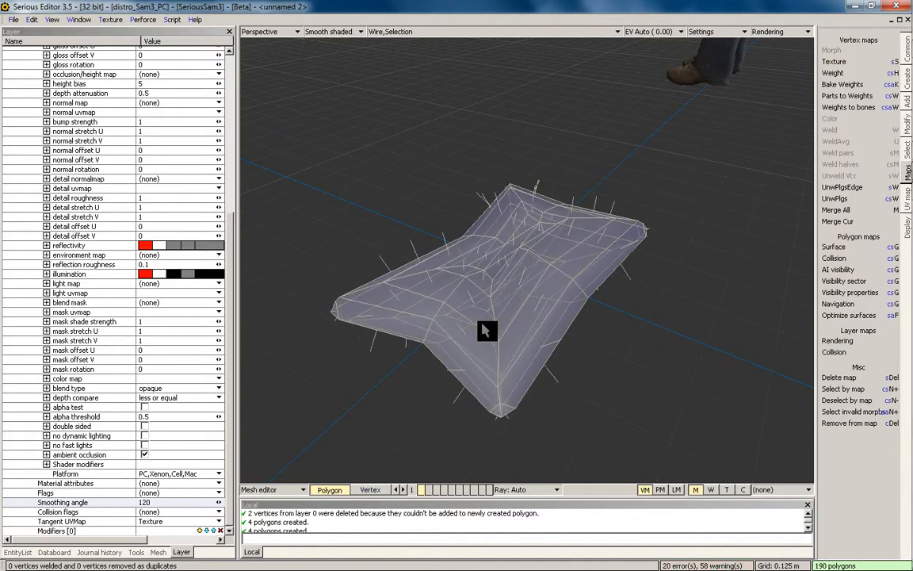
key(Escape)
middle_drag(511, 306, 496, 293)
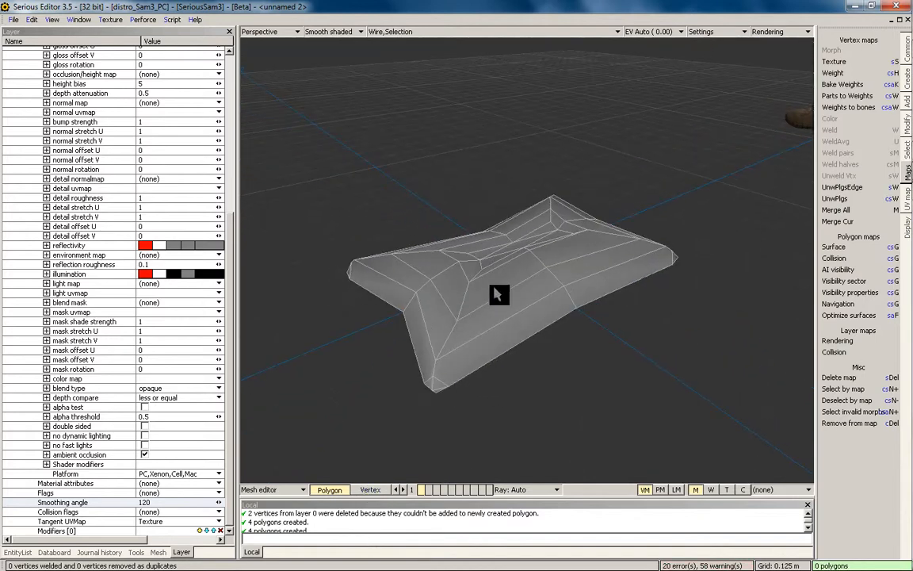
middle_drag(490, 337, 538, 336)
scroll(517, 302, down, 3)
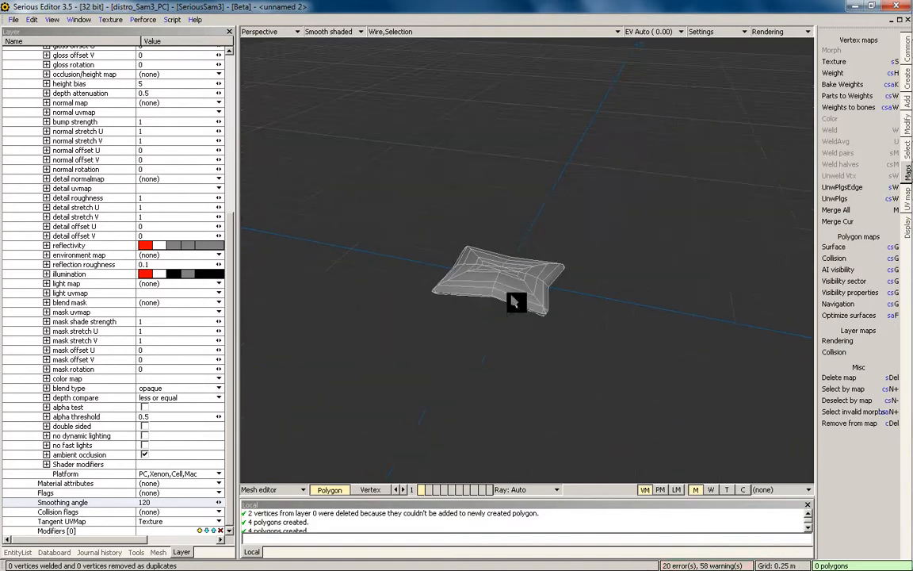
middle_drag(516, 302, 520, 326)
scroll(519, 326, down, 3)
scroll(523, 326, down, 3)
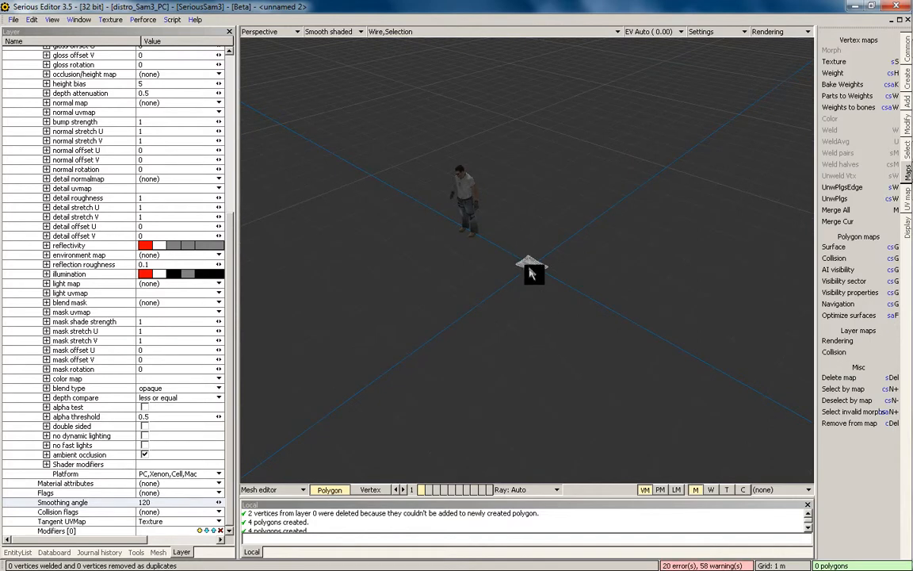
middle_drag(537, 249, 521, 272)
scroll(553, 283, up, 3)
scroll(553, 281, up, 5)
middle_drag(516, 307, 536, 272)
middle_drag(486, 310, 517, 274)
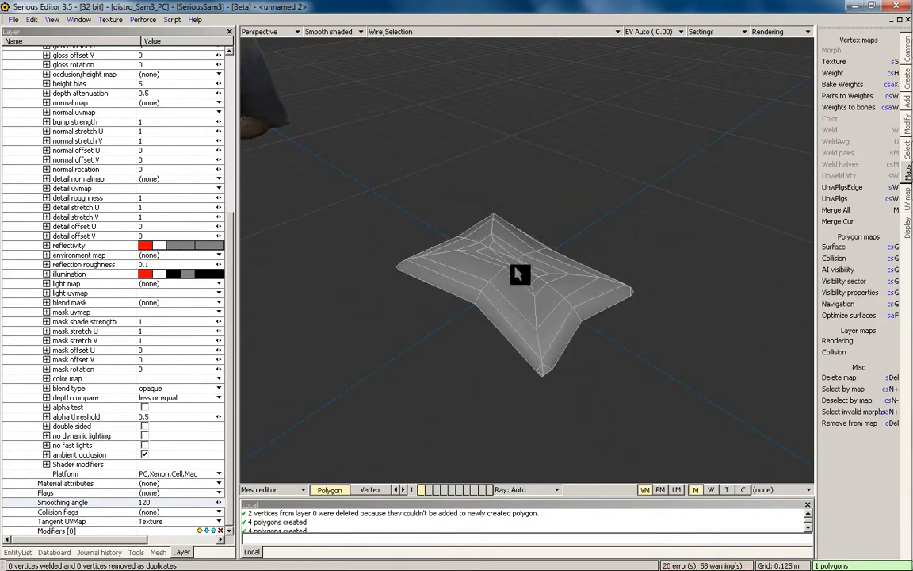
Select all cushion polygons, return to the World editor with F3, and frame the character
key(ctrl+a)
middle_drag(490, 368, 503, 301)
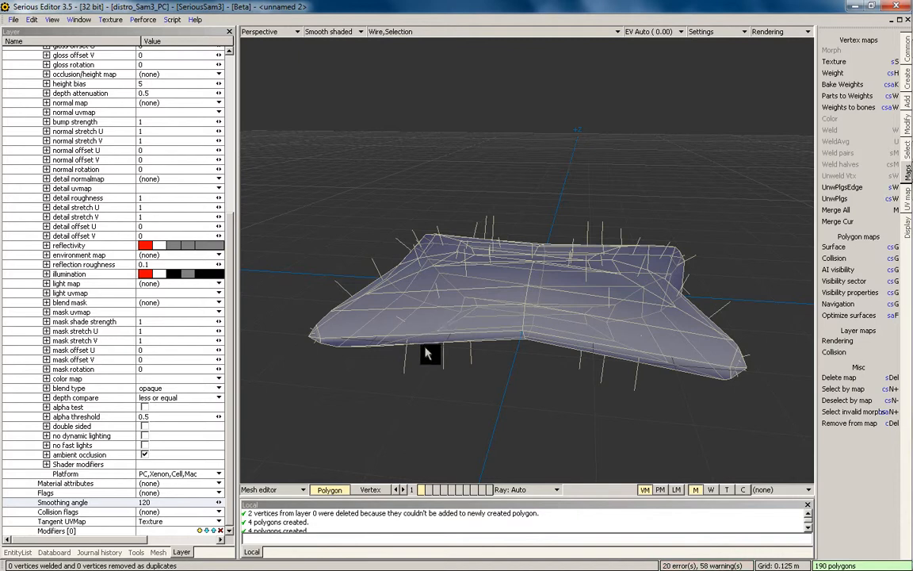
key(F3)
scroll(599, 110, down, 2)
middle_drag(599, 110, 472, 200)
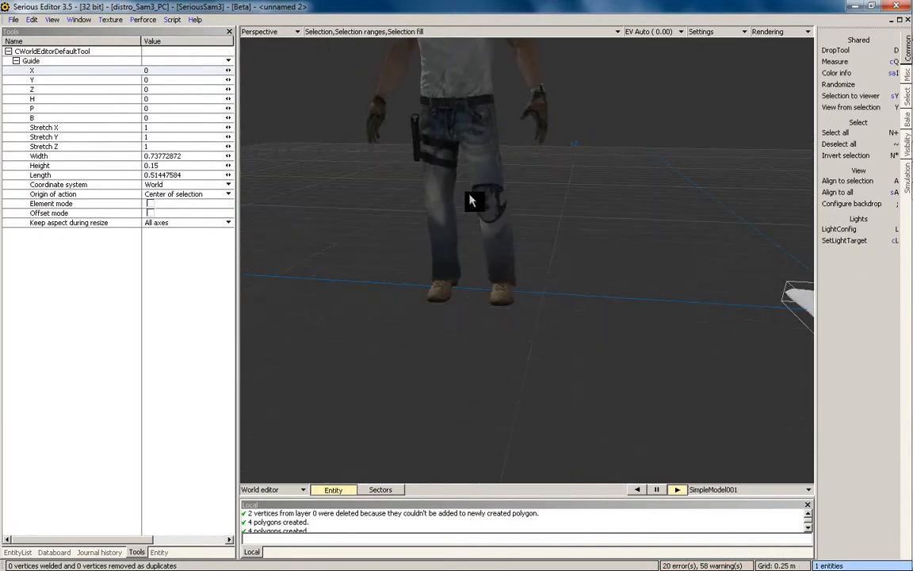
Select the SeriousSam character and open its mesh in the Mesh editor with F4
click(486, 182)
middle_drag(555, 173, 465, 289)
key(F4)
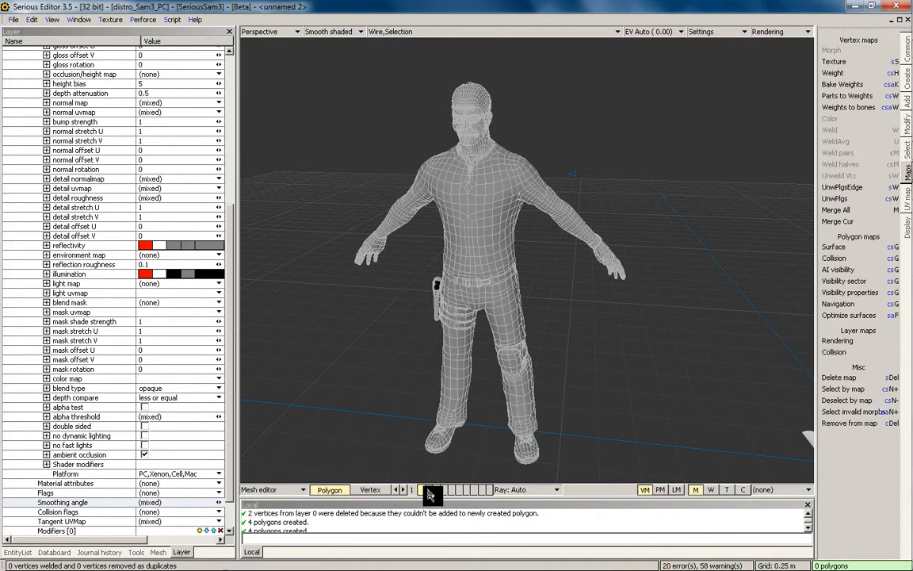
scroll(524, 313, up, 2)
middle_drag(524, 313, 577, 357)
scroll(577, 420, up, 3)
Flip between the character's detailed LOD 1 and coarser LOD 2 while turning the head toward the camera
key(2)
key(1)
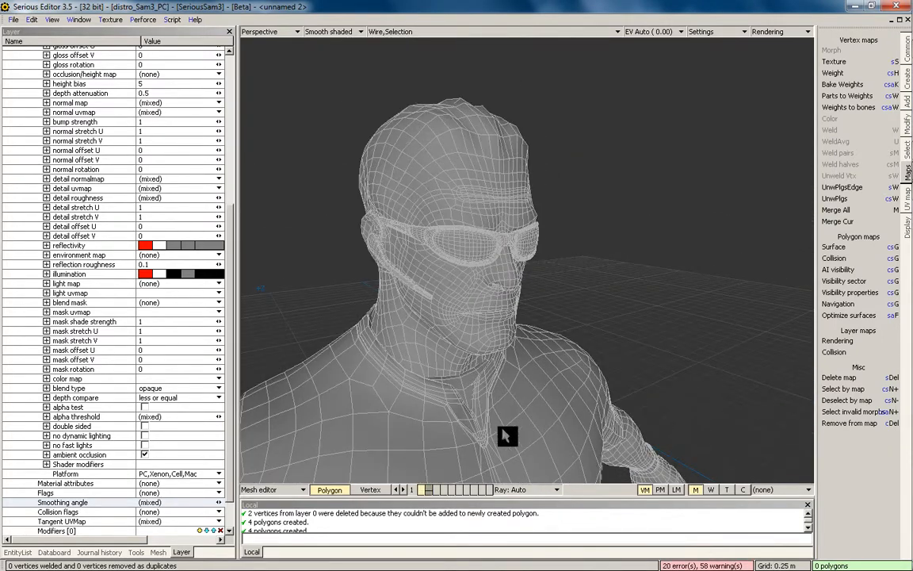
key(2)
key(1)
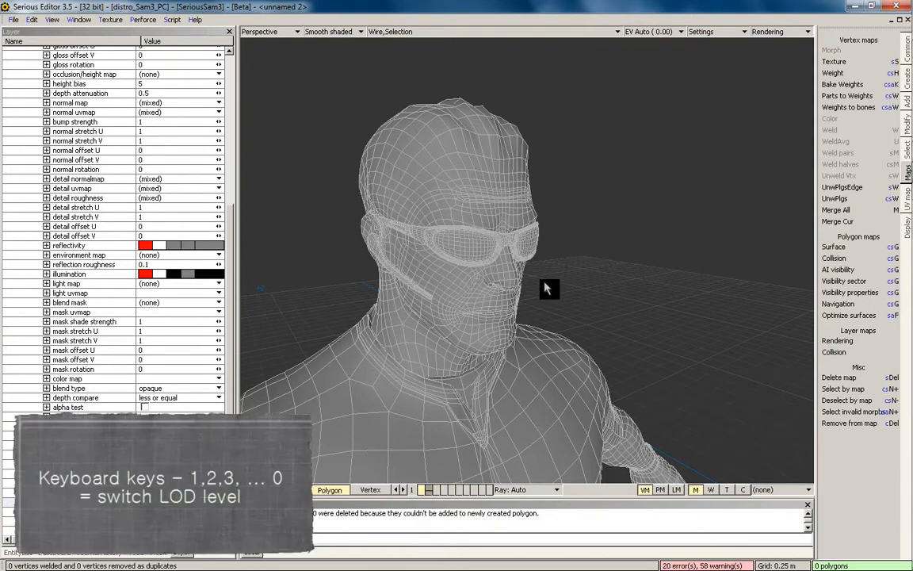
middle_drag(528, 289, 527, 325)
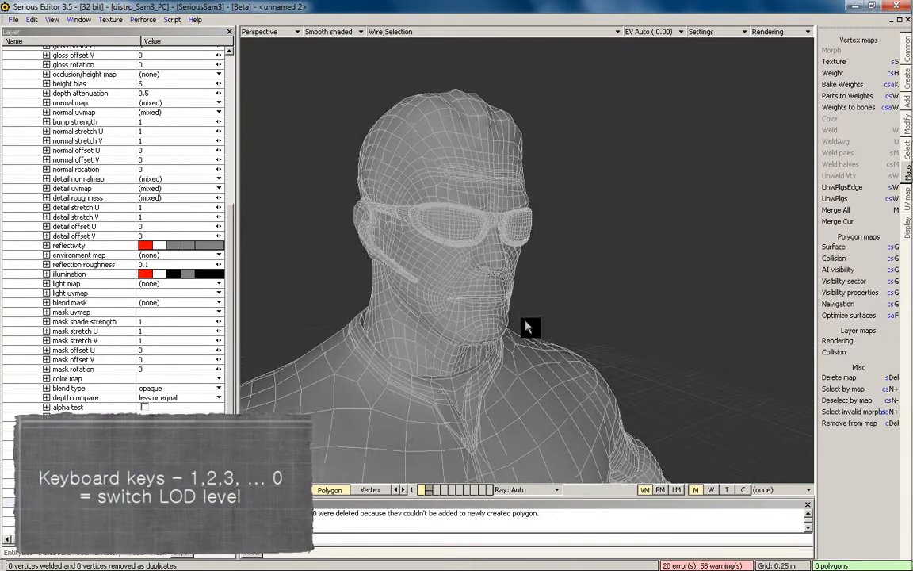
scroll(528, 326, up, 2)
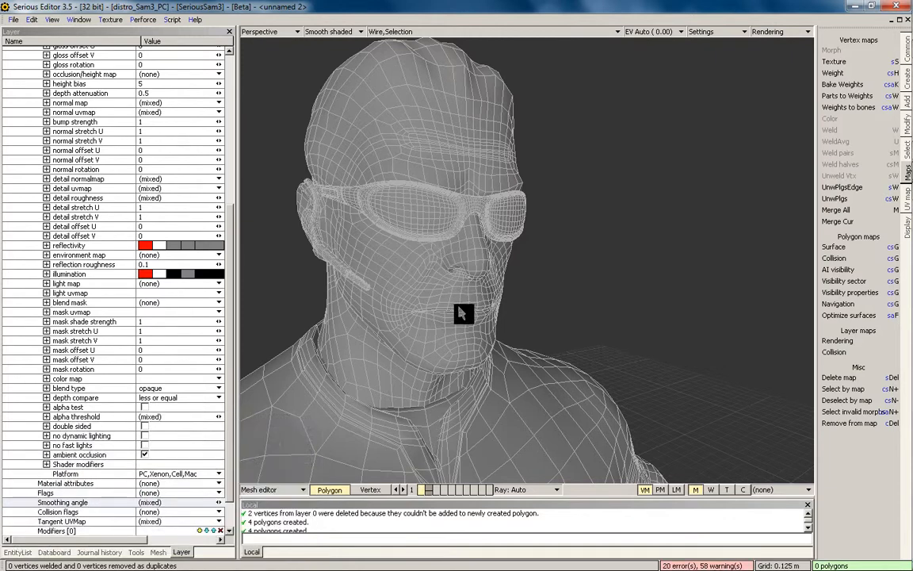
key(2)
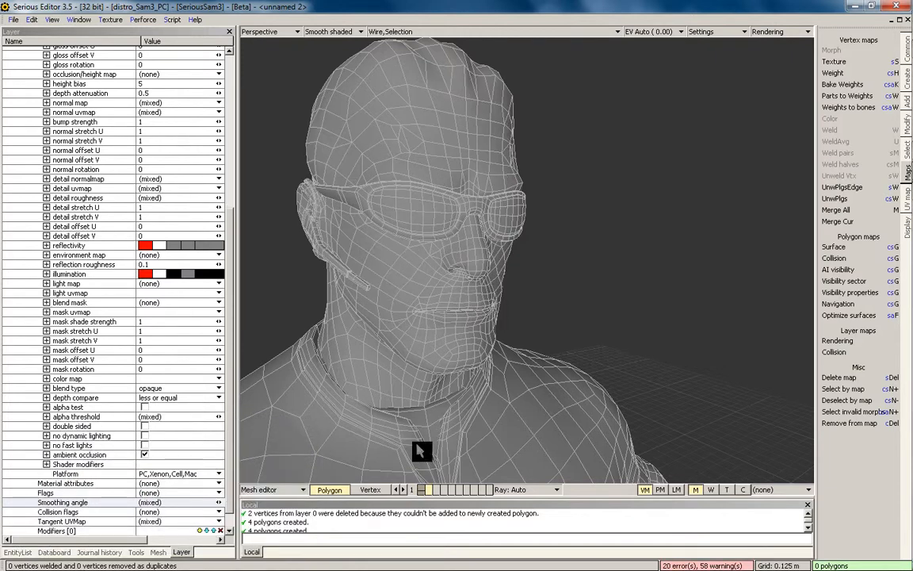
key(1)
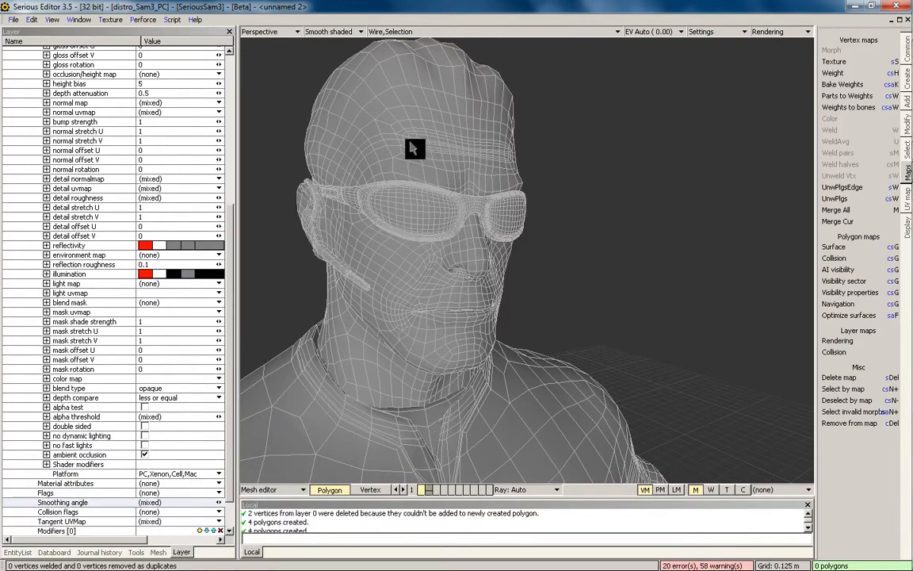
key(2)
key(1)
key(2)
key(1)
Zoom in on the head, toggle LOD 1 and LOD 2 again, then zoom back out
scroll(394, 248, up, 2)
key(2)
key(1)
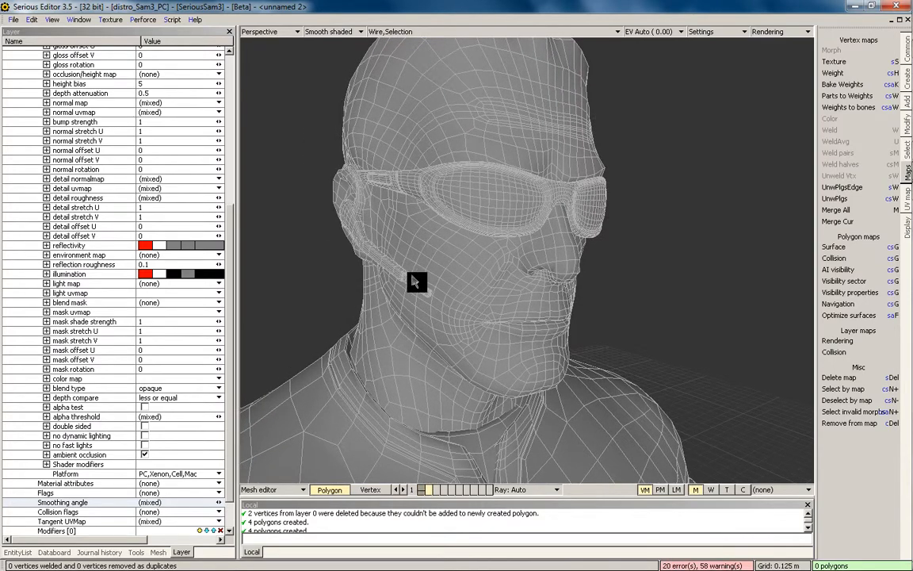
key(2)
key(1)
key(2)
scroll(476, 172, down, 3)
scroll(552, 290, down, 5)
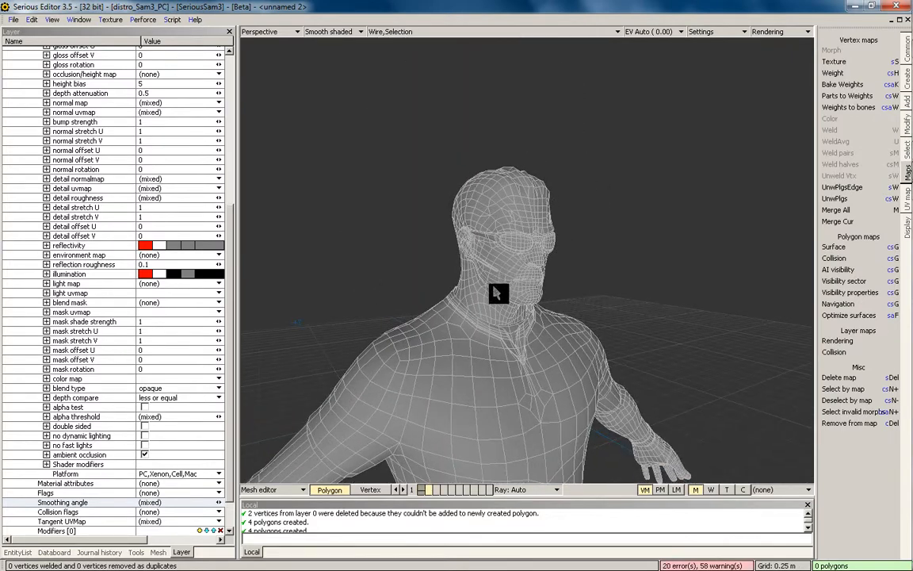
scroll(574, 240, down, 3)
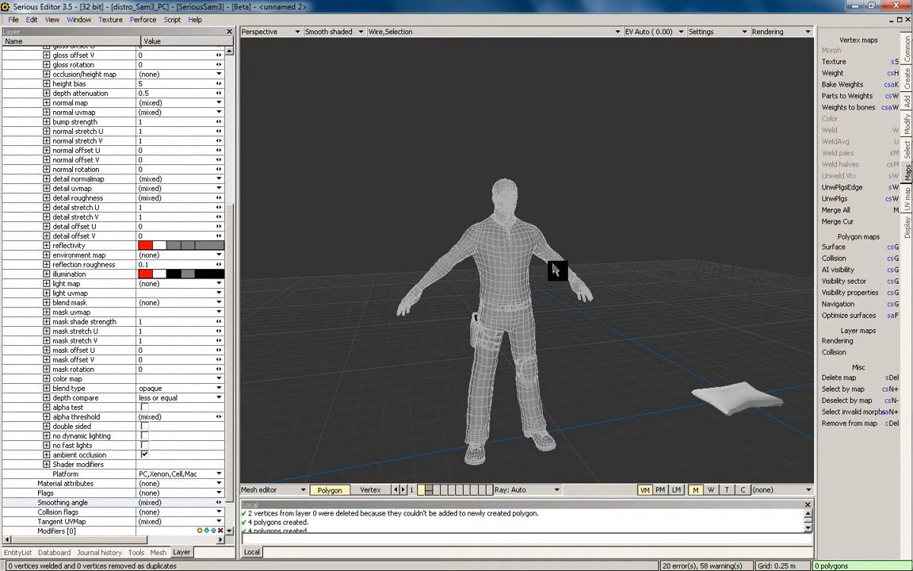
scroll(554, 269, down, 3)
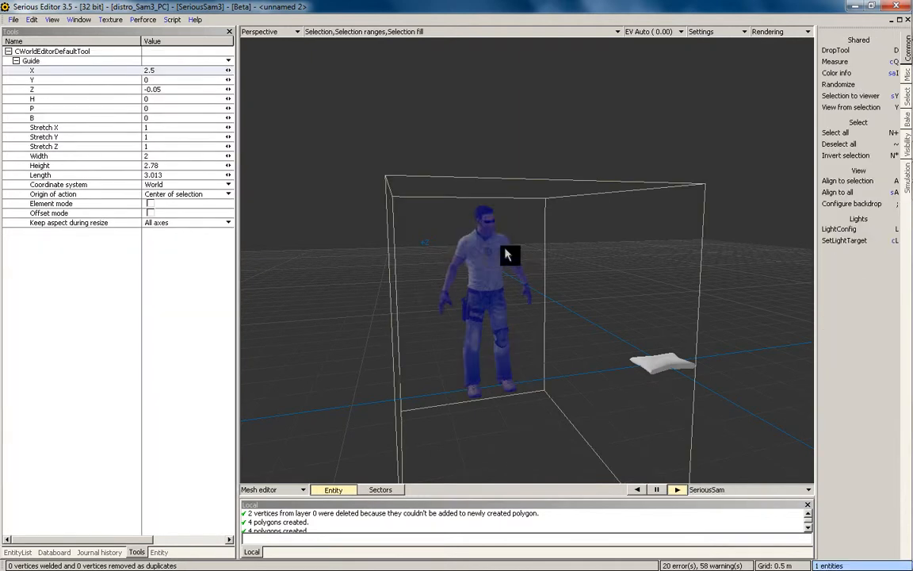
Deselect the character and open the cushion mesh for editing by double-clicking it
click(517, 194)
middle_drag(520, 193, 449, 346)
key(F4)
double_click(523, 304)
middle_drag(523, 304, 524, 277)
scroll(578, 299, up, 3)
scroll(506, 294, down, 1)
Select and delete all cushion polygons, undo, clear the selection, and switch to the empty third LOD
key(Escape)
key(ctrl+a)
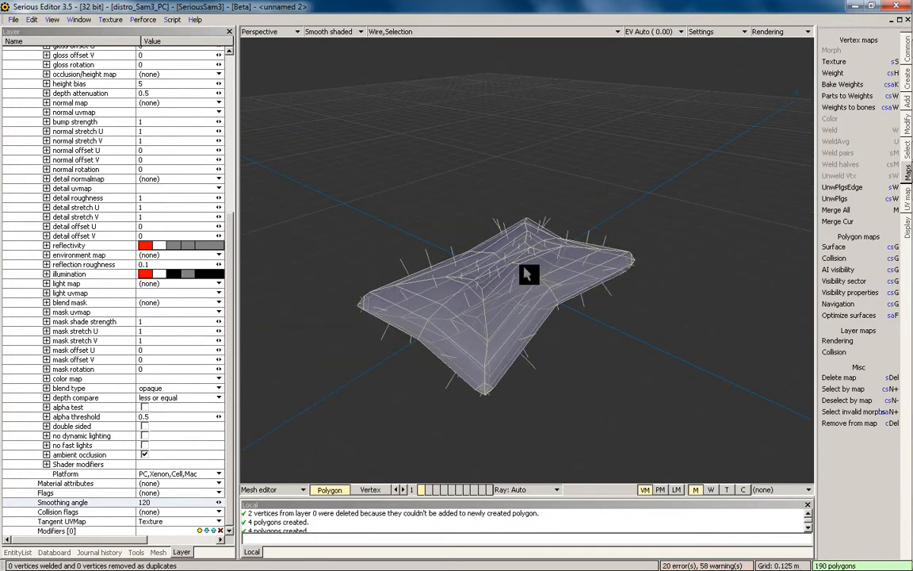
key(Delete)
key(ctrl+z)
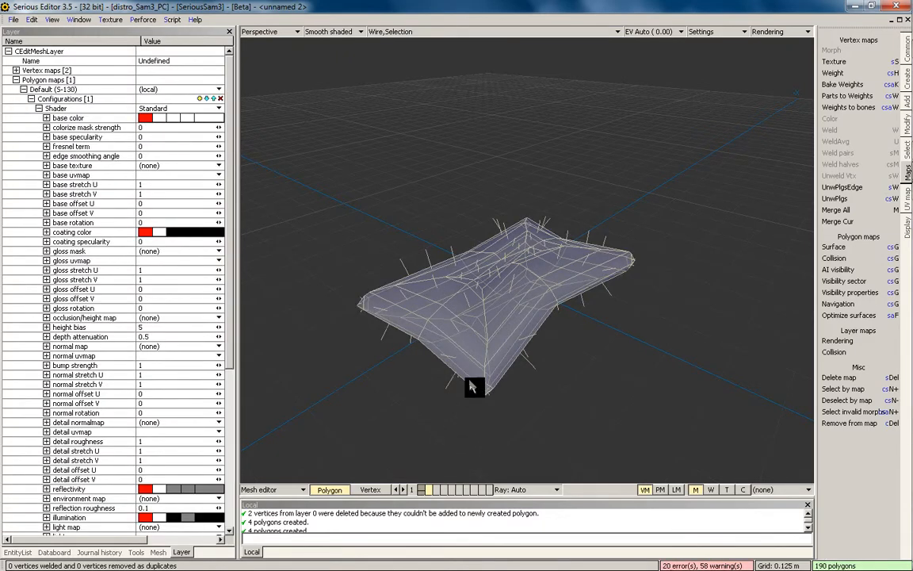
middle_drag(578, 247, 468, 407)
click(468, 416)
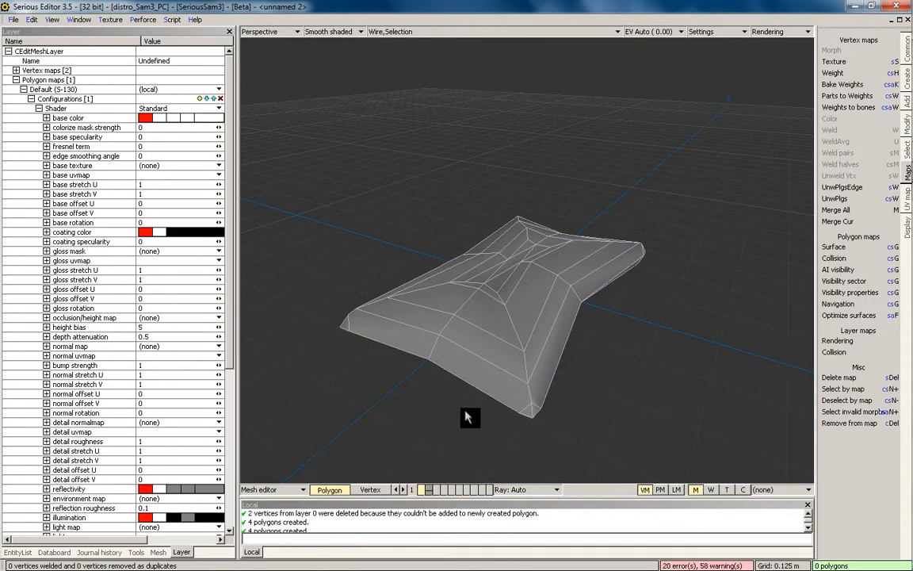
key(3)
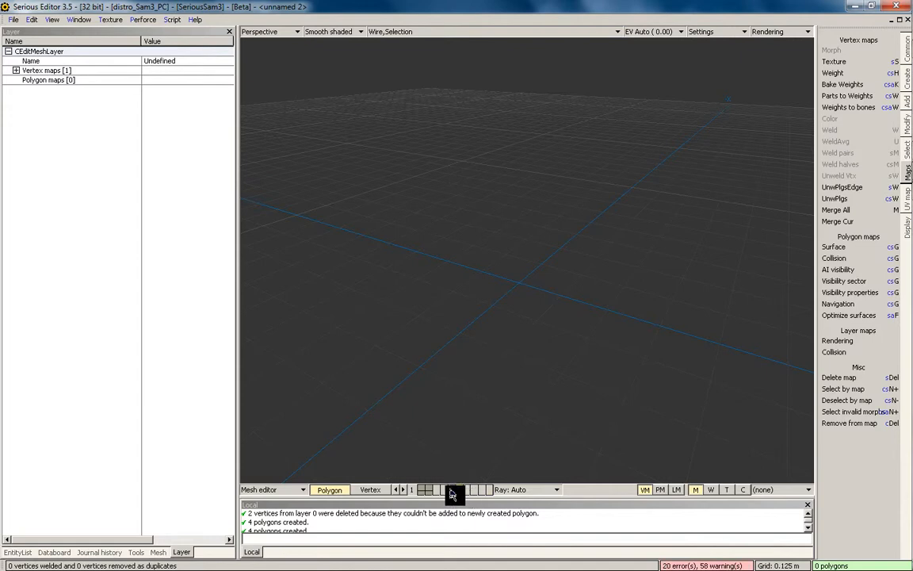
Compare the cushion's first and triangulated second LOD via the bottom-bar boxes, returning to the first
click(421, 491)
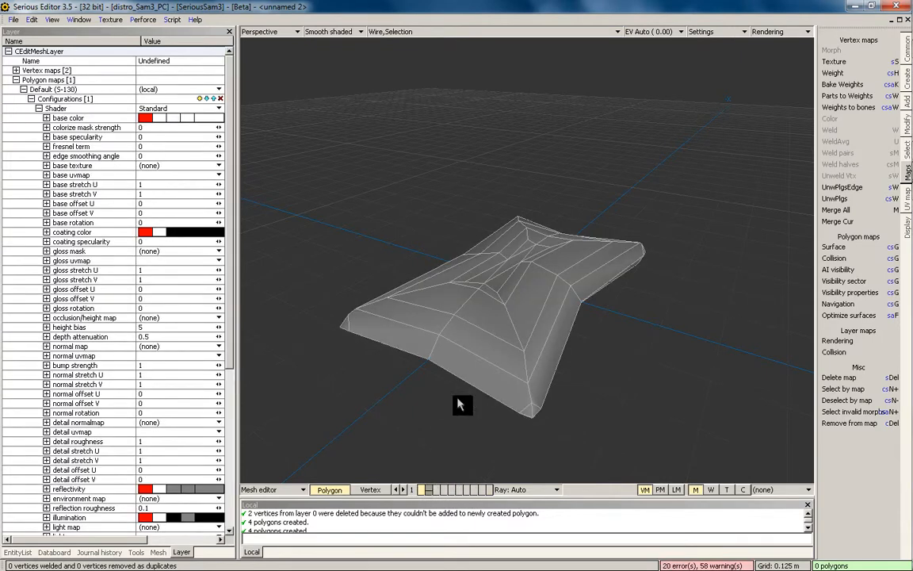
click(432, 491)
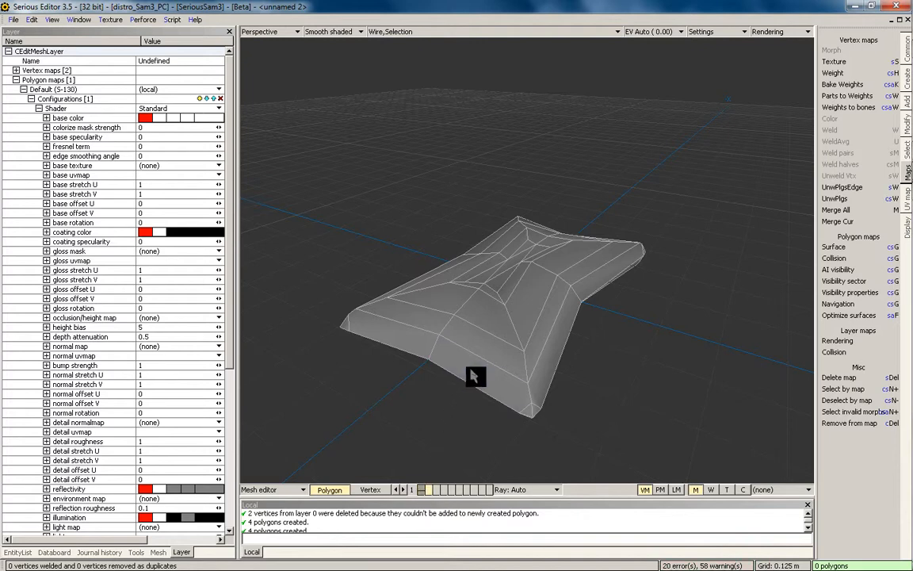
key(ctrl+a)
click(422, 490)
Select, deselect and reselect all 190 cushion polygons while orbiting to low and high angles
key(ctrl+a)
middle_drag(473, 340, 488, 304)
key(ctrl+d)
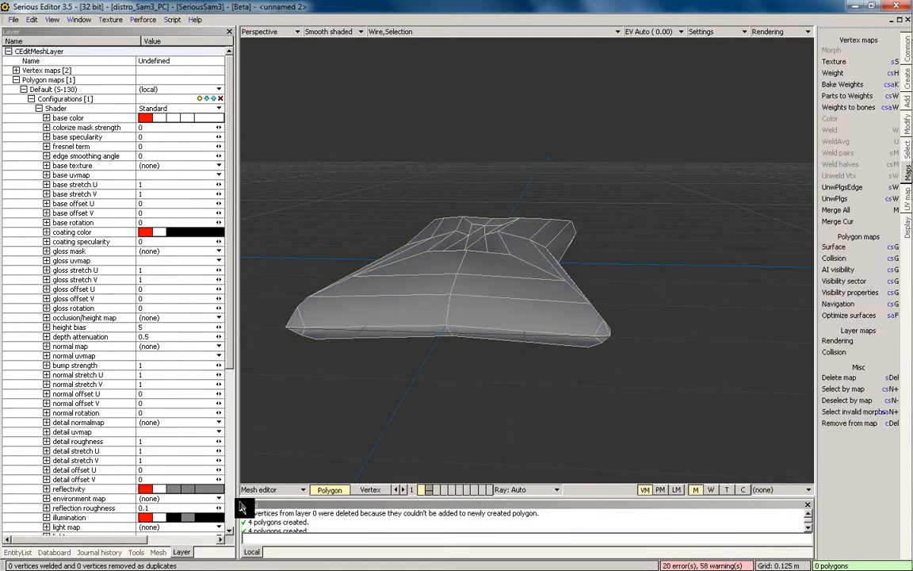
middle_drag(442, 241, 455, 326)
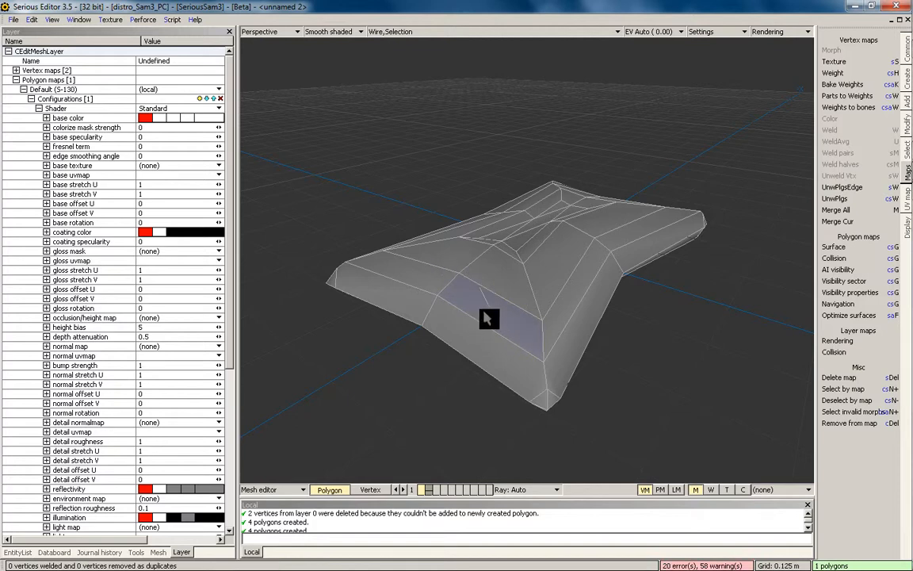
click(756, 91)
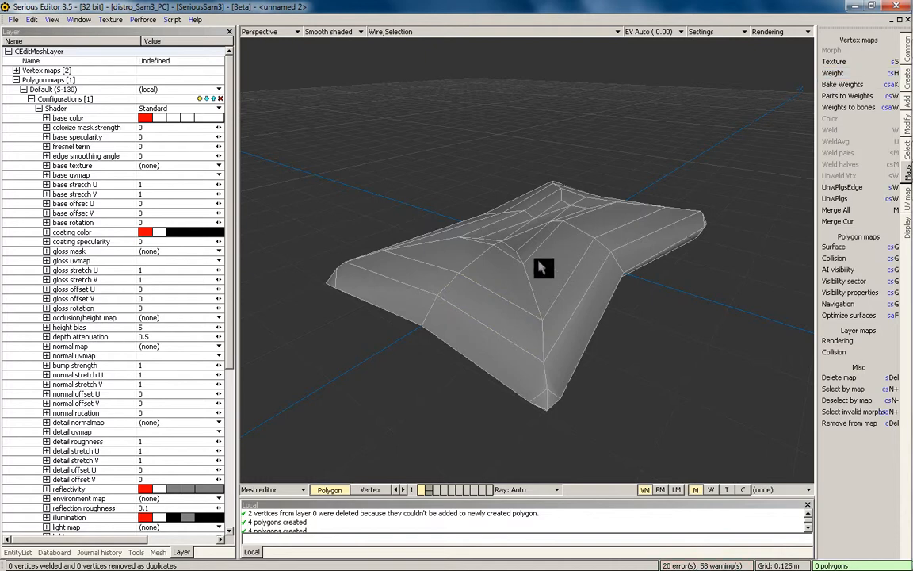
key(ctrl+a)
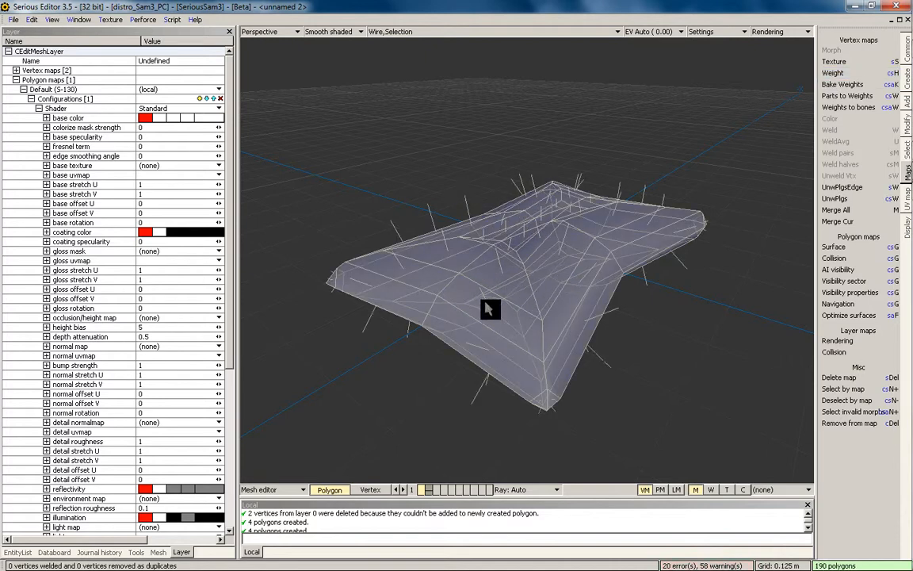
Subdivide the whole cushion mesh with Shift+D, then undo it
key(Escape)
key(ctrl+a)
key(shift+d)
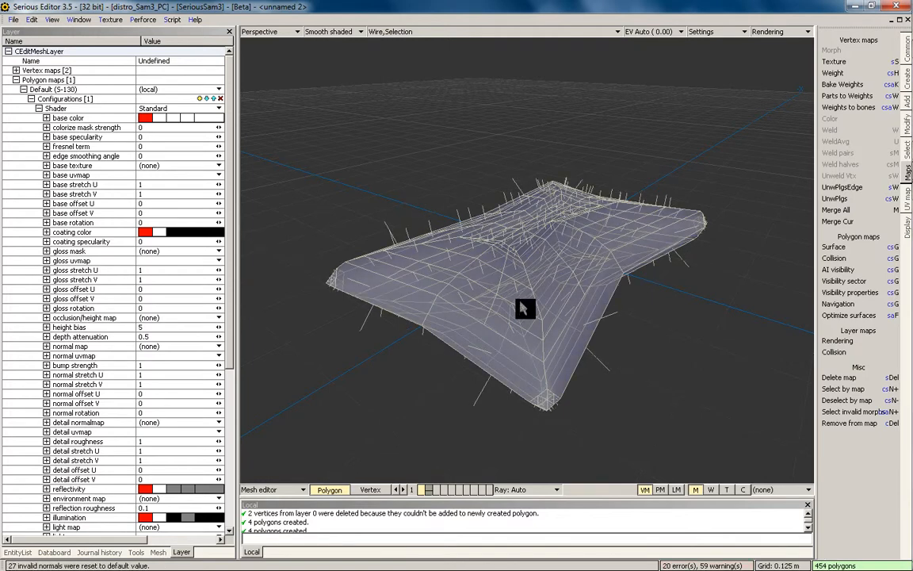
key(ctrl+z)
Split one top polygon into four, undo it, and show the Create tab's Geometry tools
scroll(519, 301, up, 1)
key(ctrl+z)
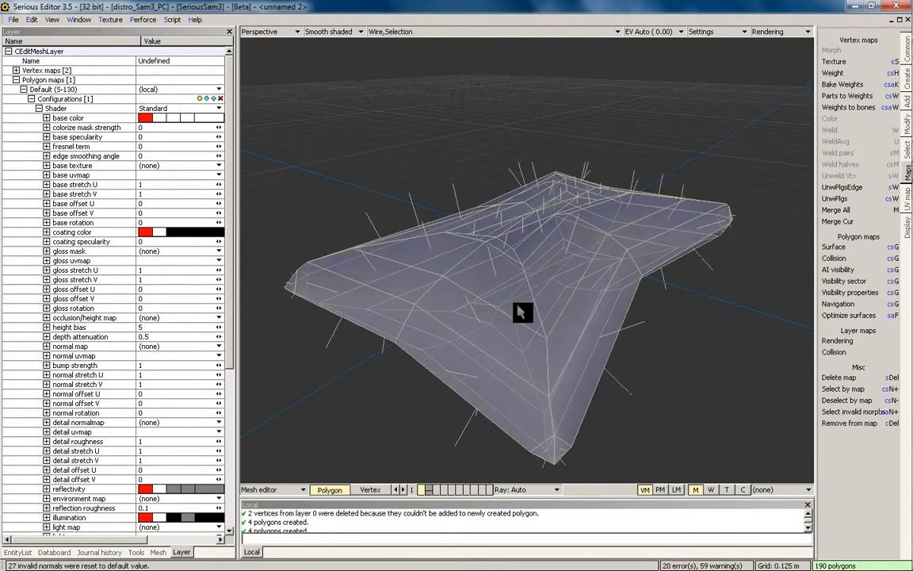
key(ctrl+z)
scroll(515, 306, up, 1)
key(shift+d)
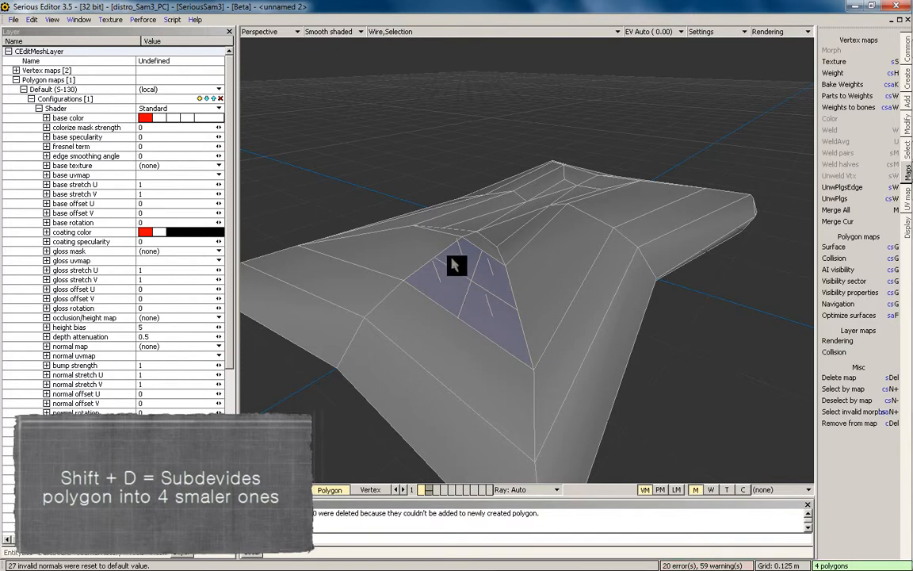
middle_drag(506, 295, 528, 284)
scroll(528, 287, down, 1)
key(ctrl+z)
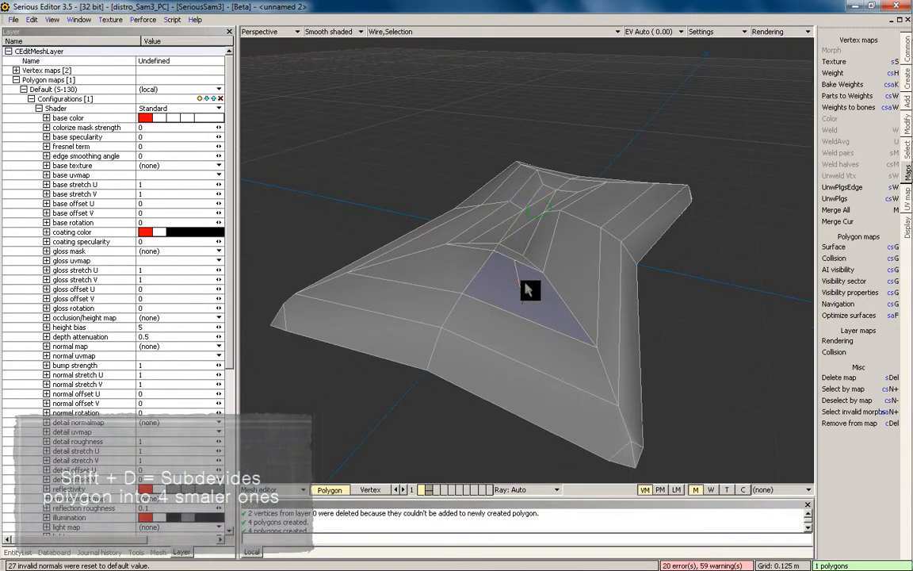
click(907, 94)
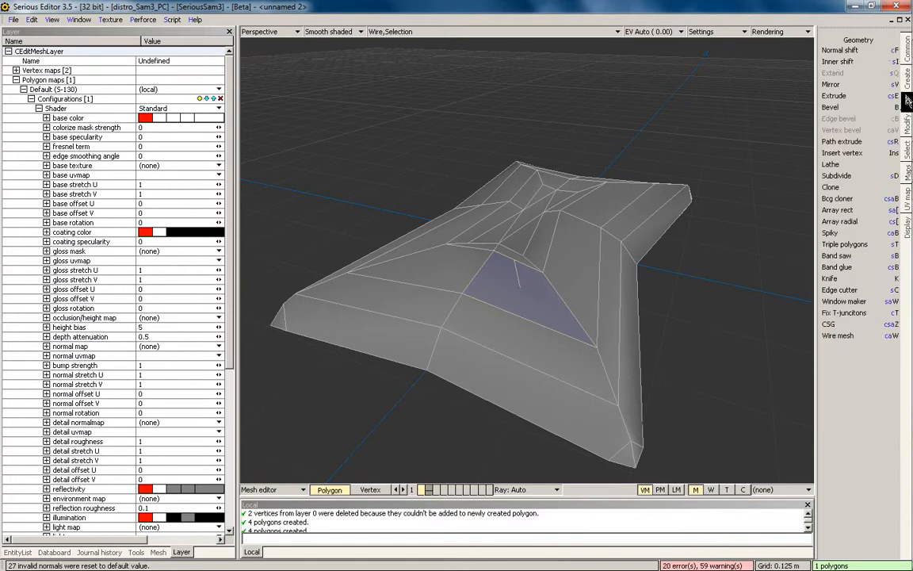
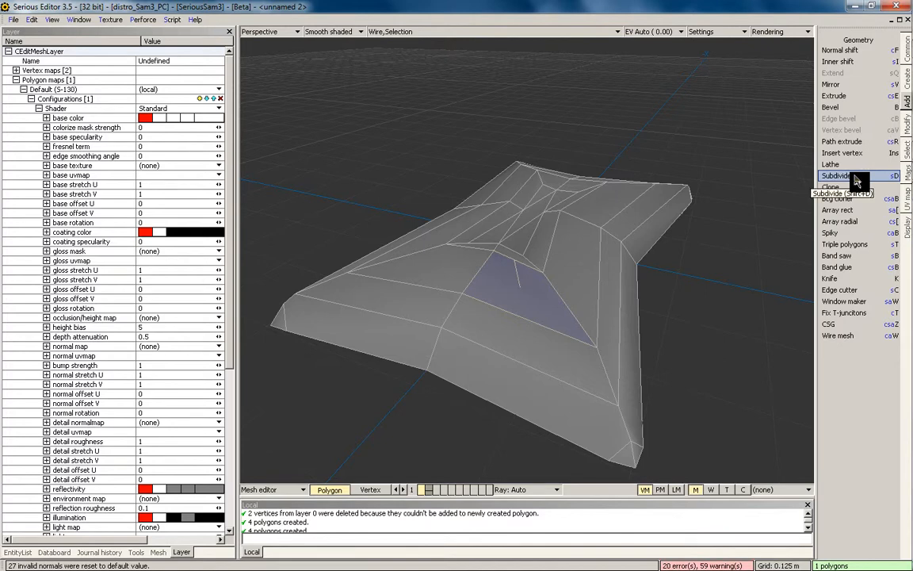
Dismiss the mapping dialog, clear the selection and pick one polygon patch on the pillow's side
key(m)
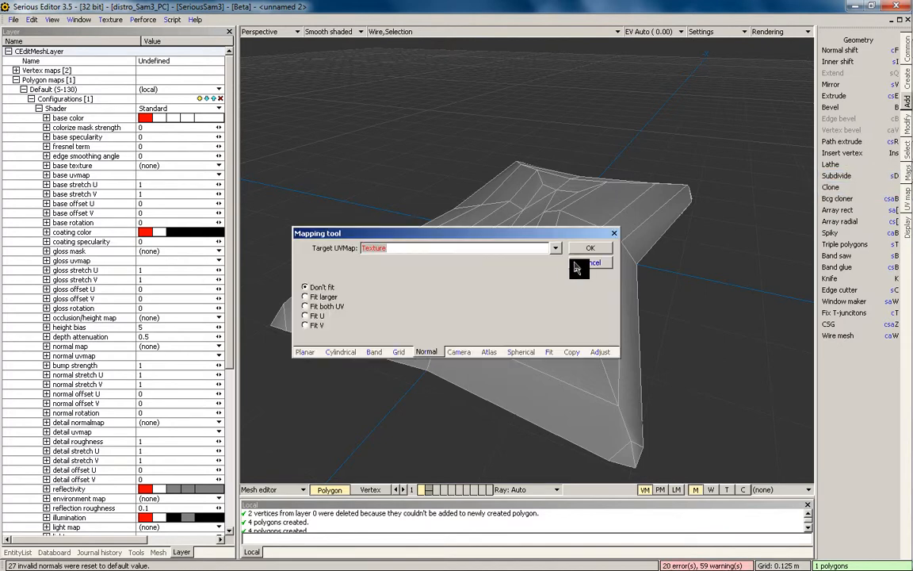
click(579, 264)
key(Escape)
middle_drag(530, 275, 540, 248)
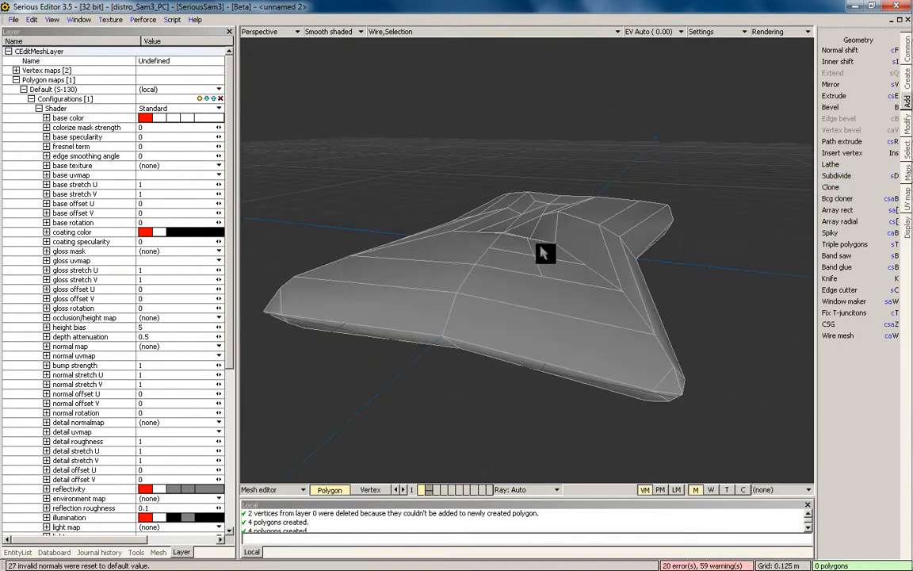
key(ctrl+z)
key(ctrl+z)
middle_drag(553, 295, 534, 286)
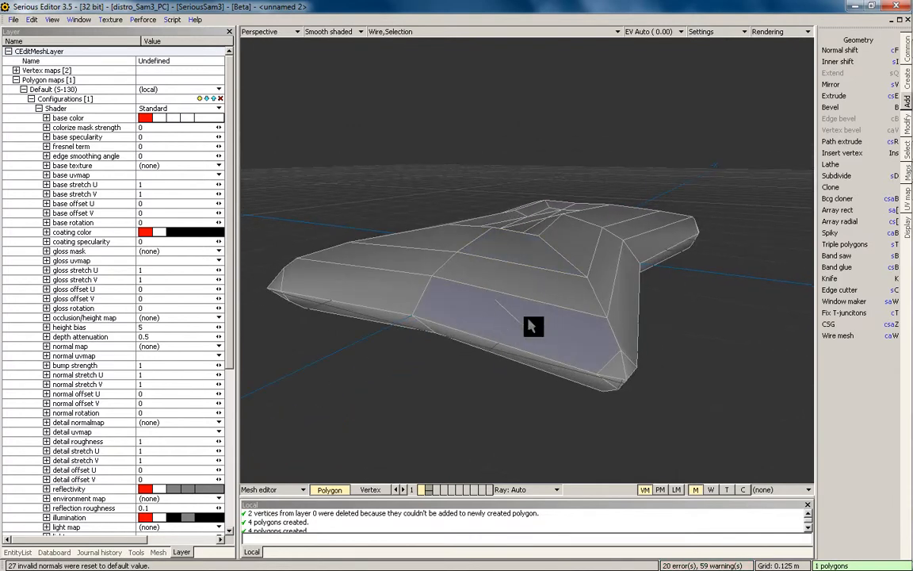
middle_drag(524, 297, 511, 315)
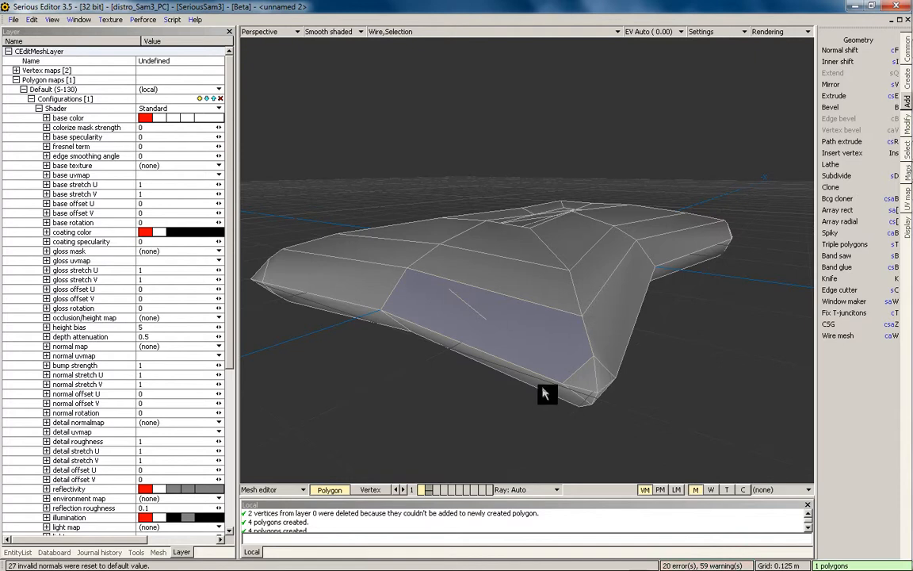
Try subdividing the side polygon, then test a Shift+T triangle split and undo it
key(shift+d)
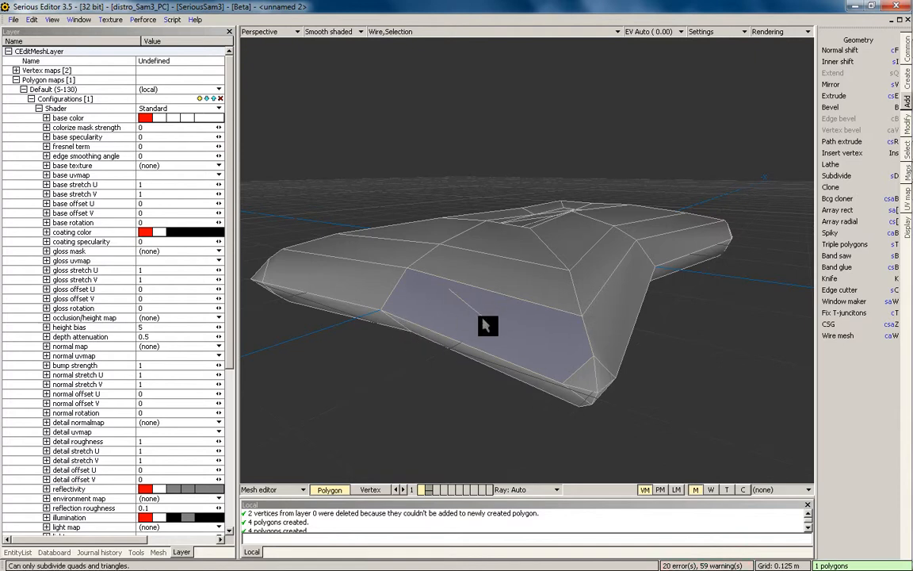
middle_drag(484, 325, 469, 329)
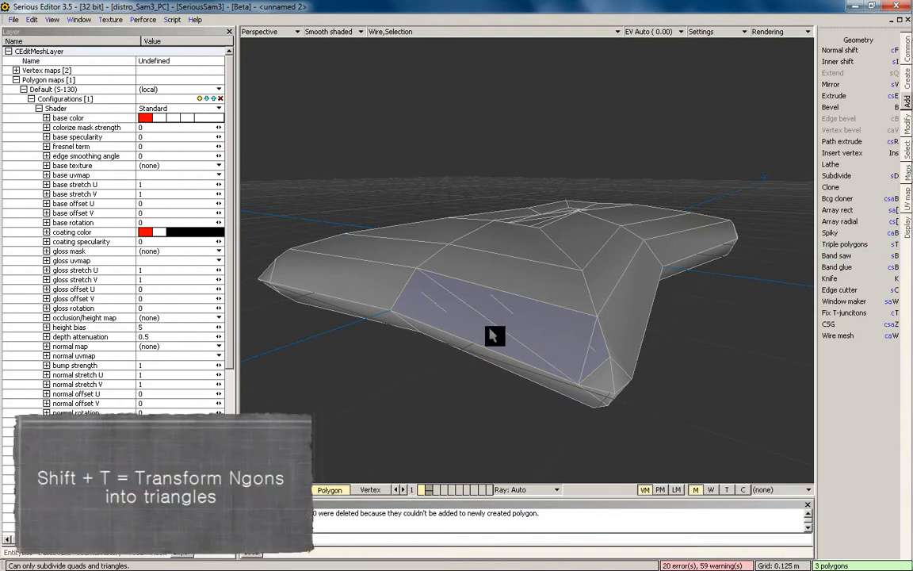
middle_drag(535, 274, 549, 286)
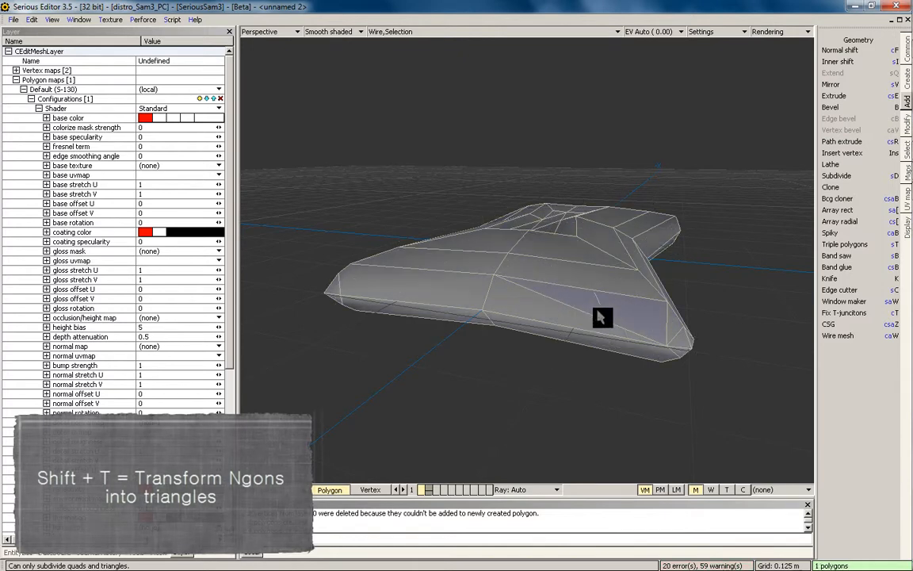
key(shift+t)
key(ctrl+z)
key(ctrl+z)
key(ctrl+z)
key(ctrl+z)
key(ctrl+z)
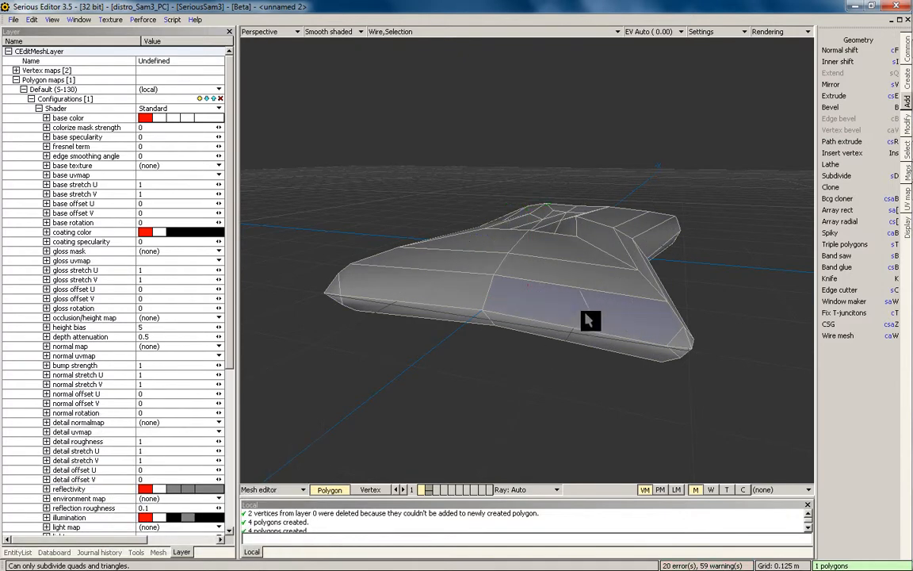
Add the pillow's front and side polygons to the selection, sixteen in total
mouse_move(449, 294)
mouse_down()
mouse_move(532, 325)
mouse_move(475, 318)
mouse_up()
middle_drag(632, 273, 547, 300)
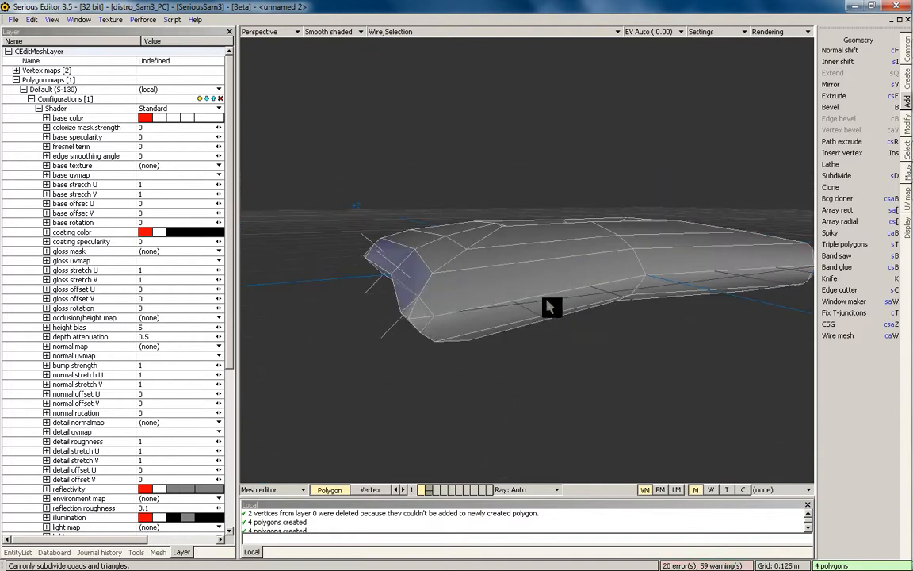
shift+drag(547, 300, 724, 276)
middle_drag(724, 276, 601, 217)
shift+drag(600, 251, 577, 254)
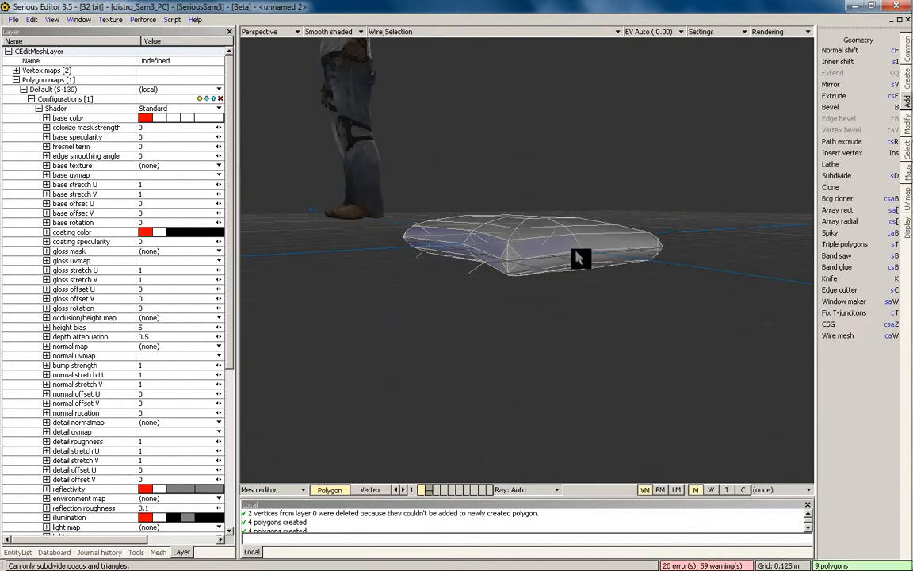
middle_drag(697, 240, 522, 273)
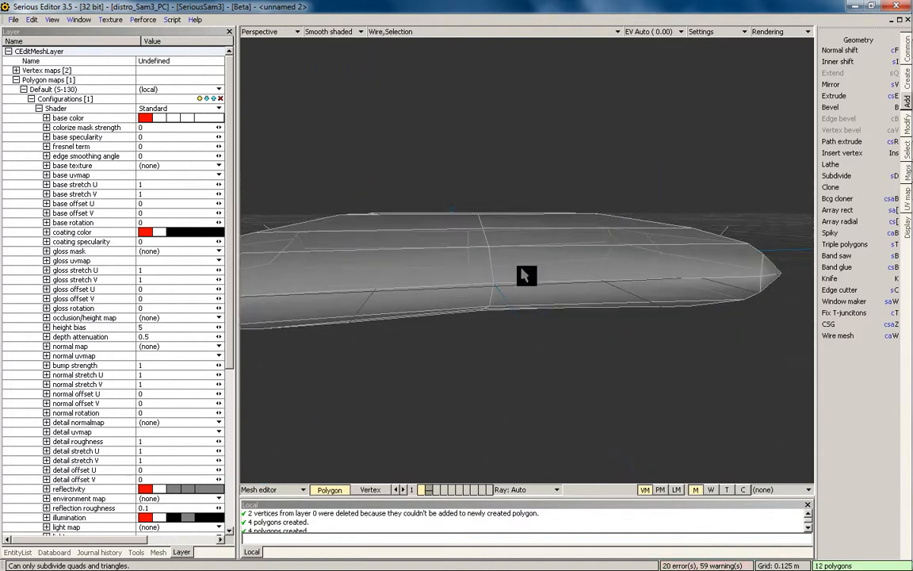
shift+drag(522, 274, 463, 273)
middle_drag(672, 272, 604, 268)
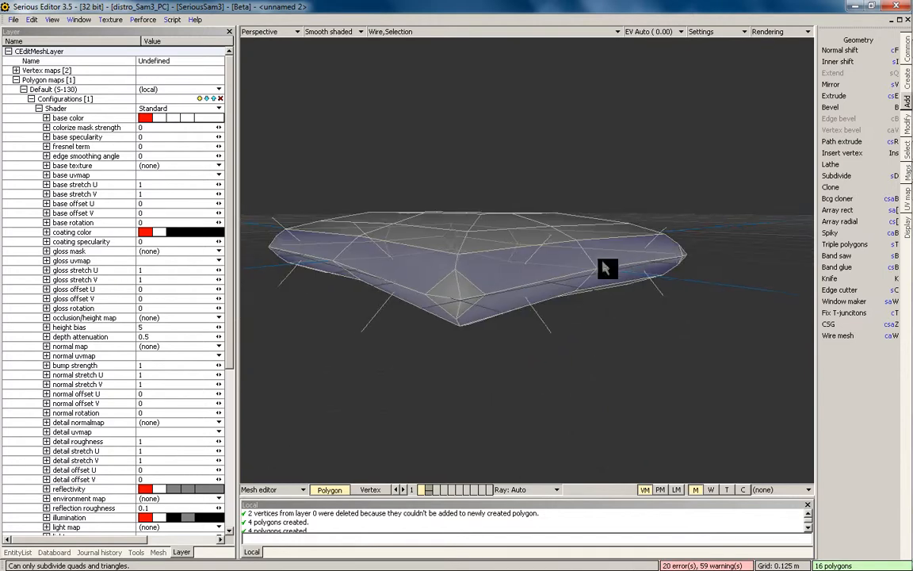
Triangulate the selected side polygons, then subdivide the entire pillow mesh
click(847, 246)
middle_drag(580, 329, 589, 337)
key(ctrl+a)
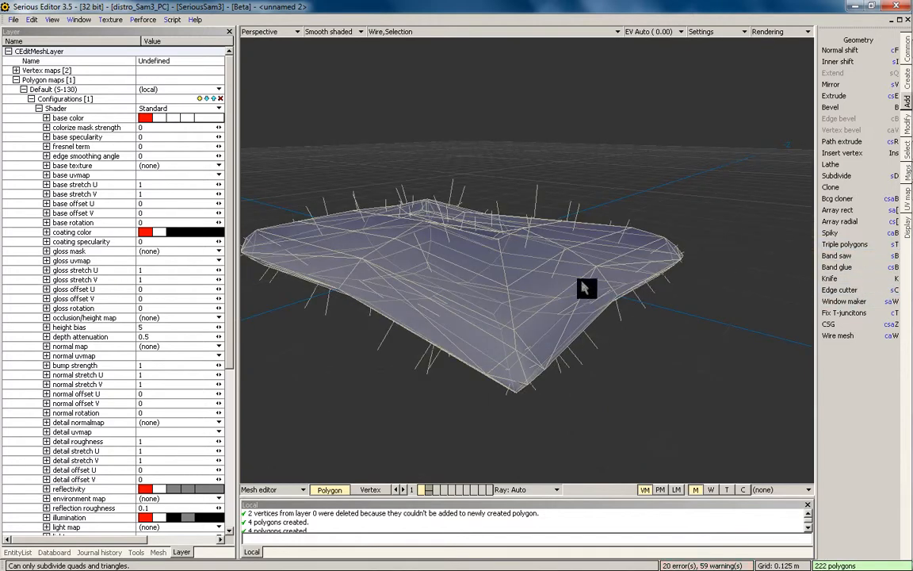
key(shift+d)
key(Escape)
middle_drag(493, 329, 472, 326)
middle_drag(538, 253, 668, 250)
Check the pillow in the world, then reopen it for mesh editing in four views
key(Escape)
key(grave)
double_click(544, 289)
middle_drag(545, 290, 516, 316)
key(space)
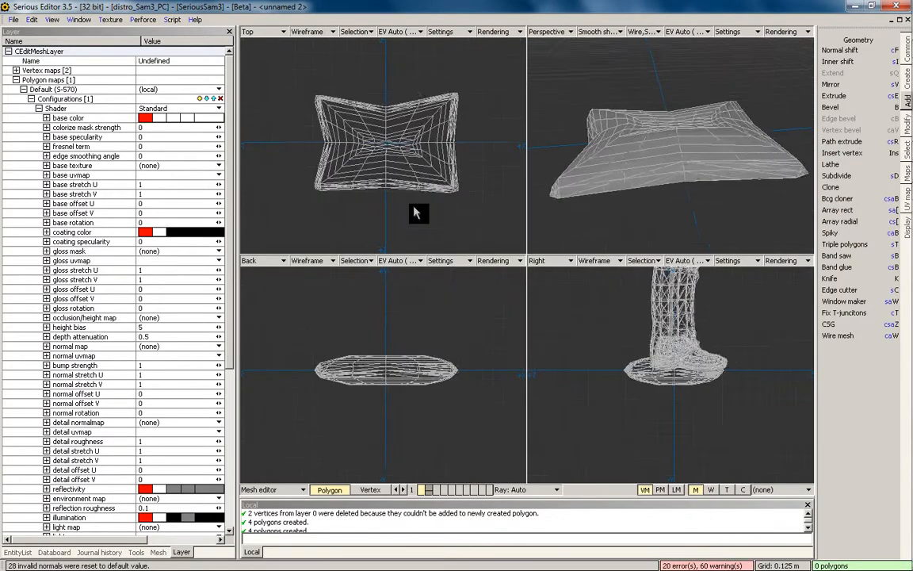
In Vertex mode, push the pillow's left and right edge vertices slightly outward
click(371, 489)
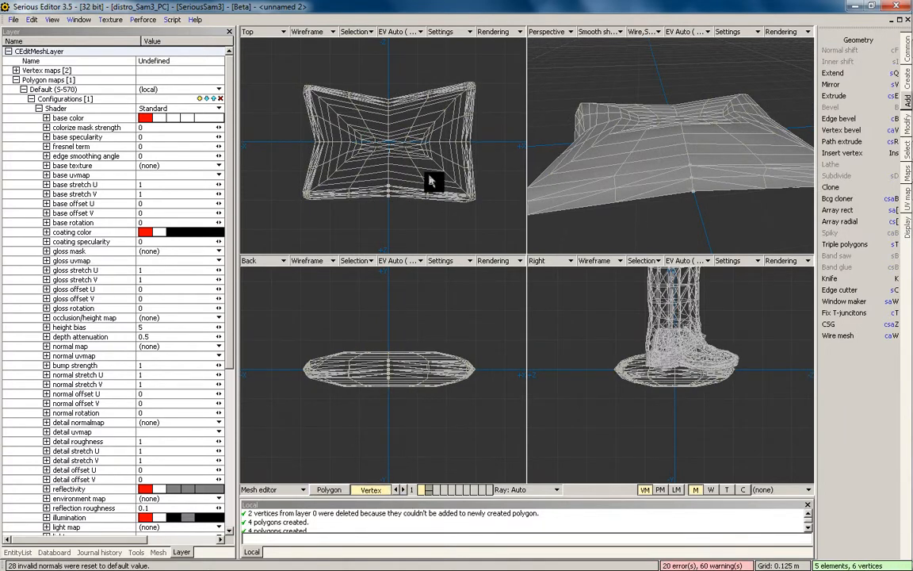
scroll(451, 211, up, 1)
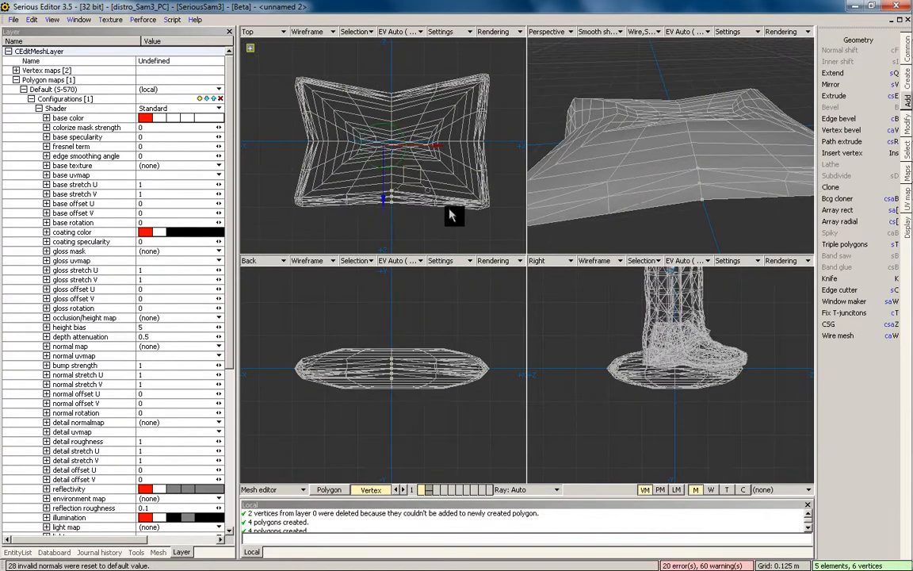
drag(428, 76, 428, 66)
click(429, 66)
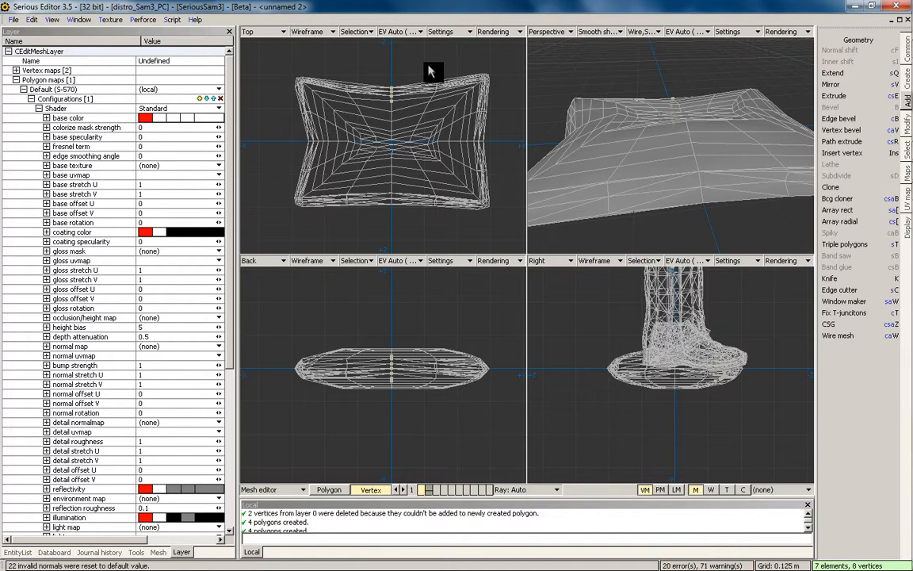
middle_drag(558, 178, 609, 172)
scroll(444, 155, up, 1)
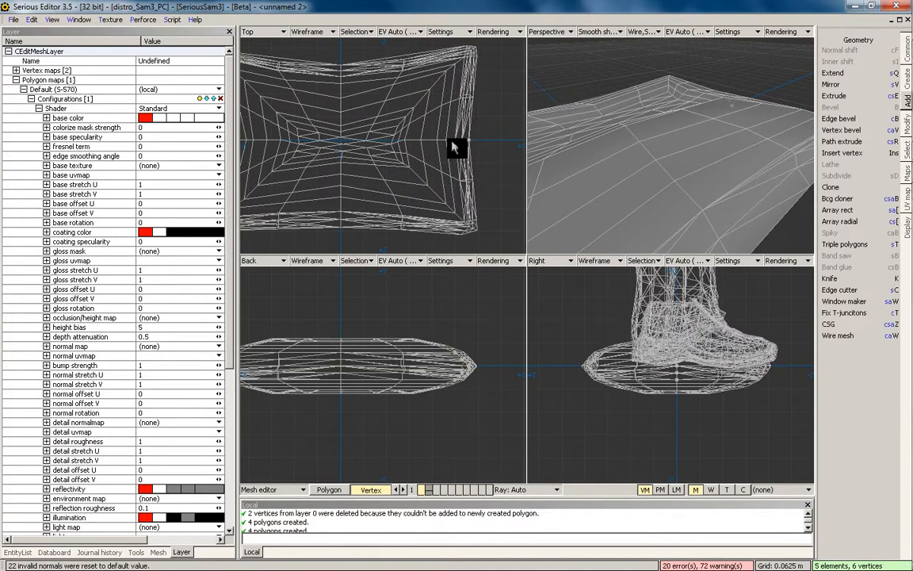
drag(494, 138, 497, 137)
scroll(494, 137, down, 1)
mouse_move(256, 136)
mouse_down()
mouse_move(277, 146)
mouse_move(261, 146)
mouse_up()
scroll(444, 135, down, 1)
key(ctrl+a)
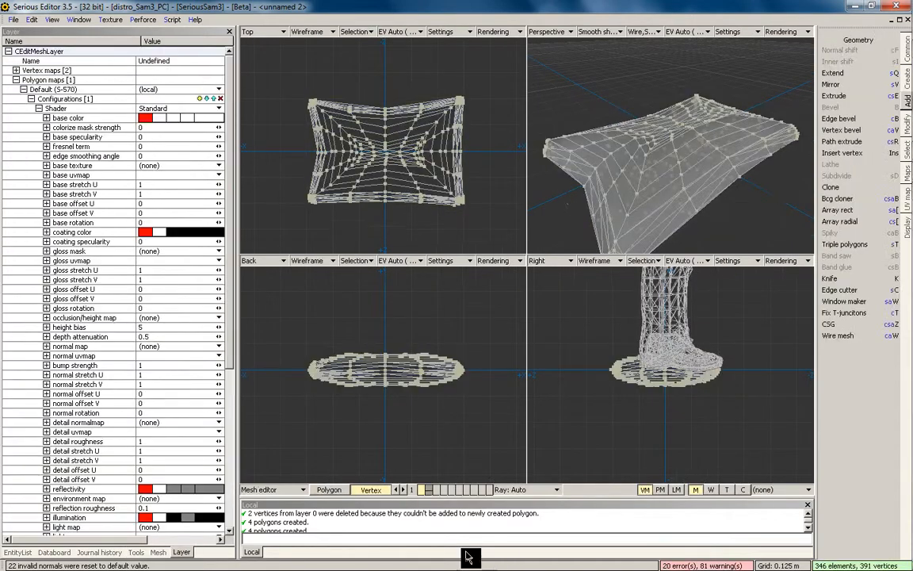
Return to Polygon mode in a single perspective view and select all 630 polygons
click(329, 489)
key(ctrl+a)
scroll(671, 153, down, 2)
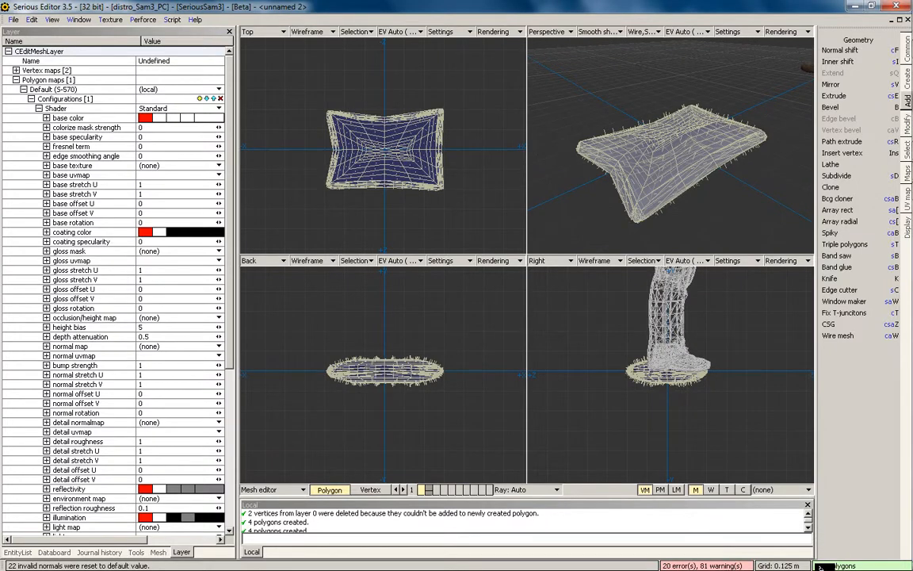
middle_drag(619, 153, 652, 152)
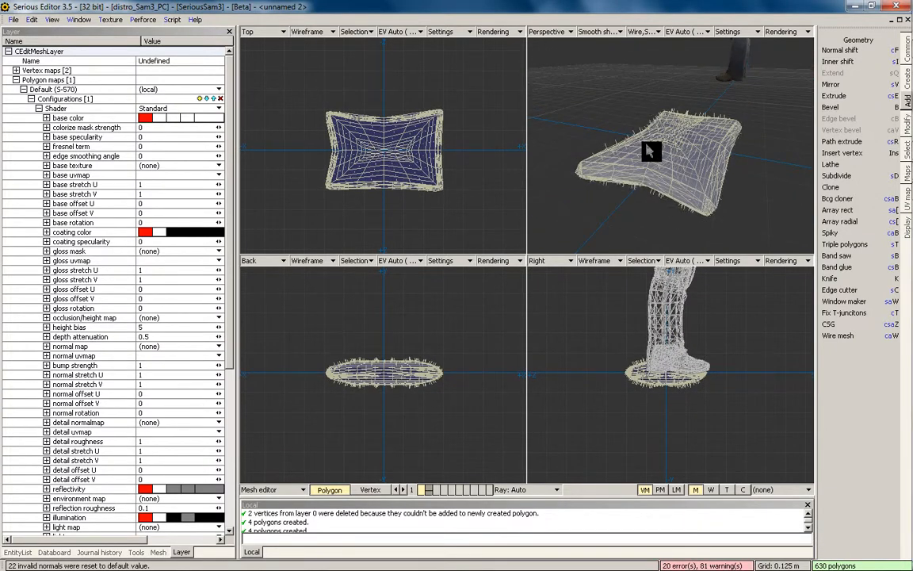
key(space)
key(w)
key(w)
key(F4)
middle_drag(585, 240, 615, 230)
key(F4)
middle_drag(550, 245, 561, 236)
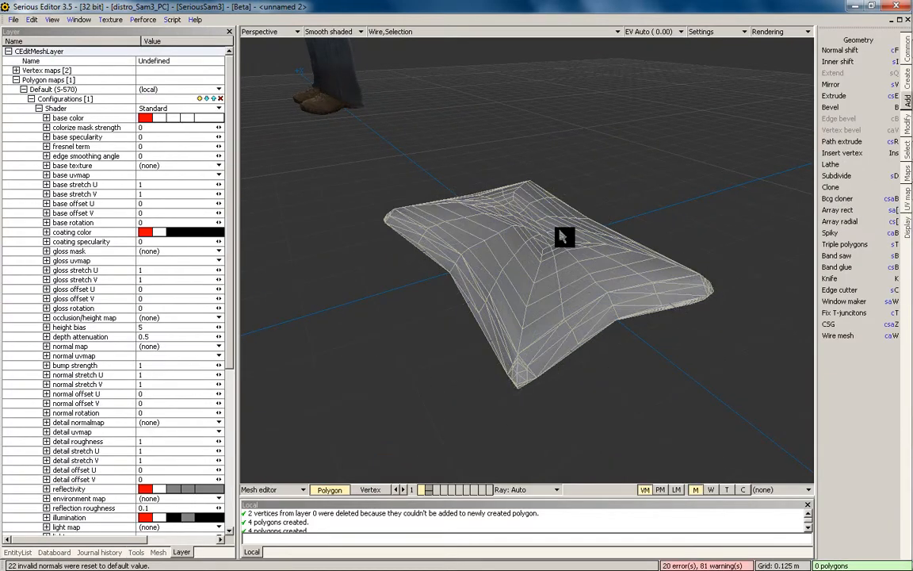
key(ctrl+a)
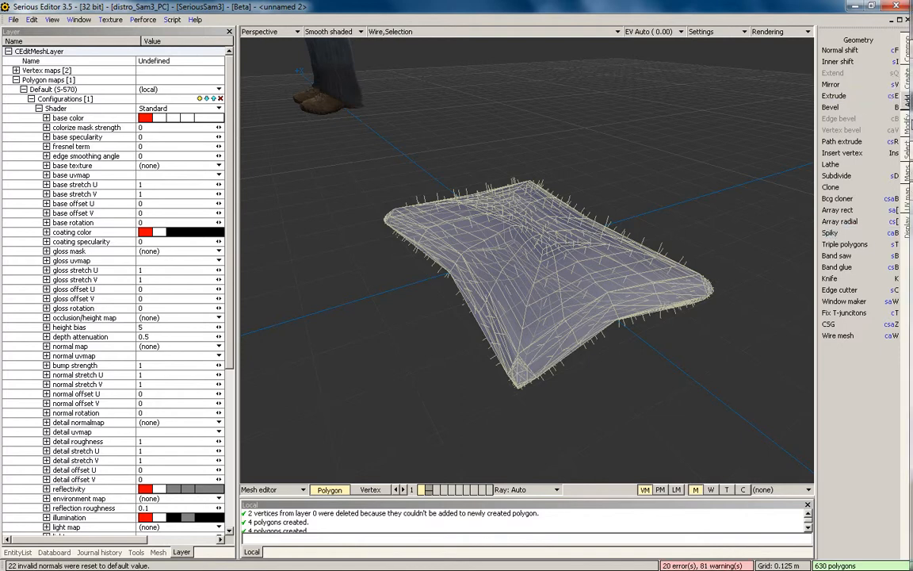
Smooth the selected pillow mesh with Ctrl+Shift+Q, keeping Strength at 0.2
click(909, 125)
key(shift+q)
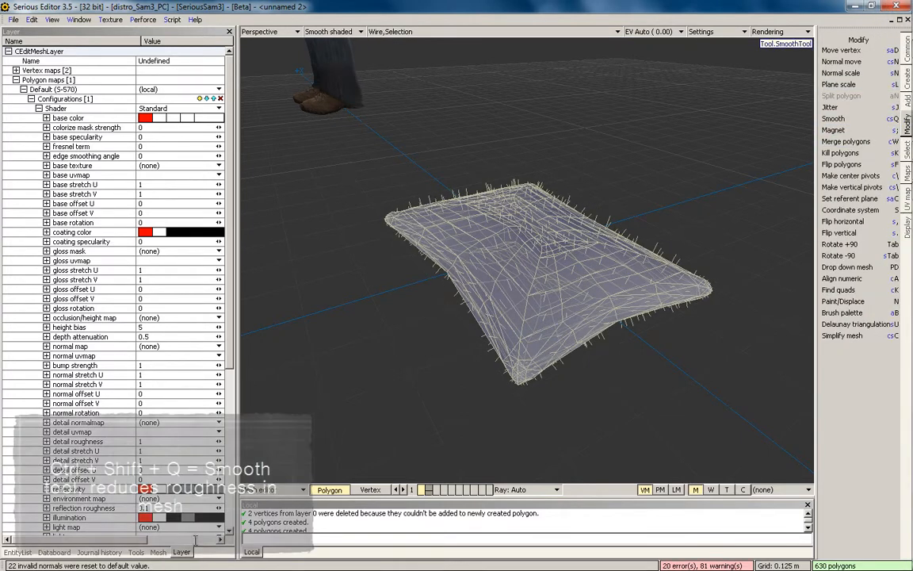
click(137, 552)
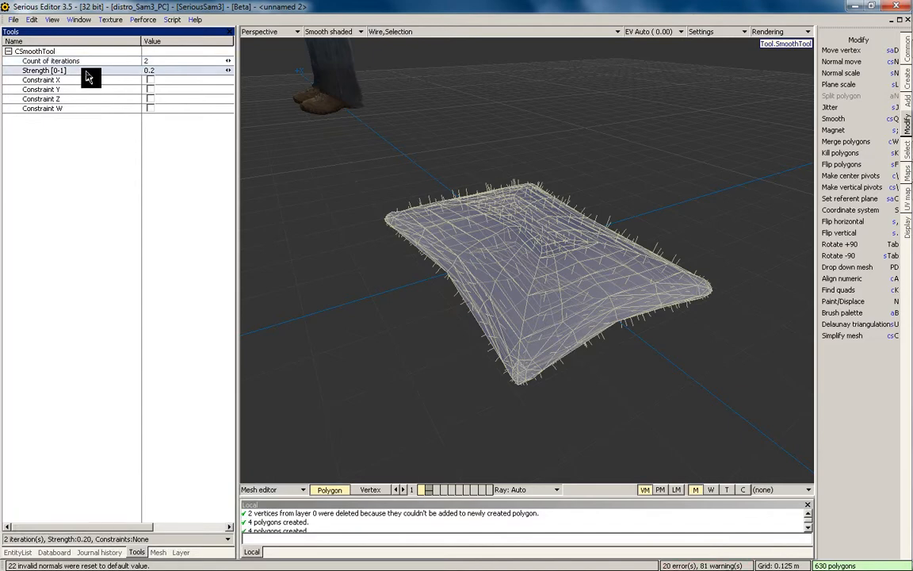
drag(171, 72, 95, 82)
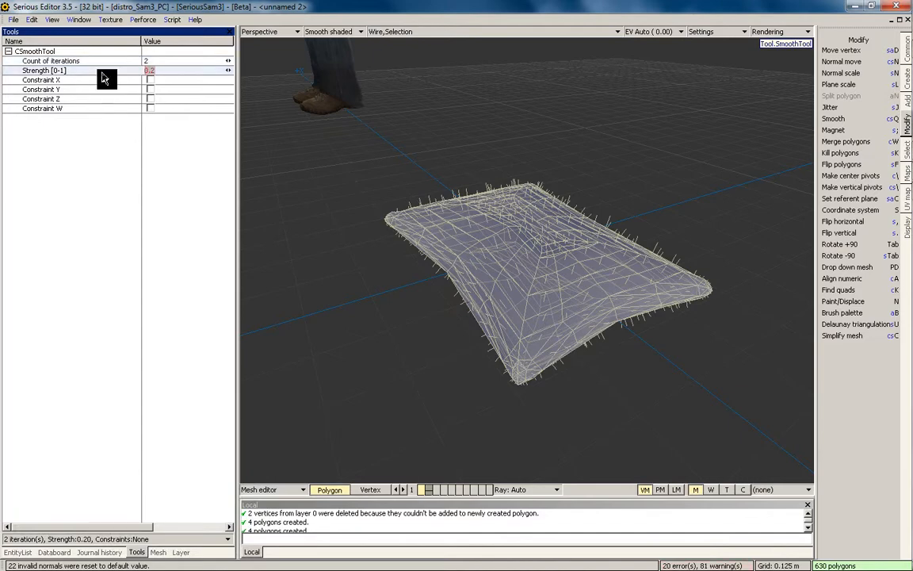
key(Return)
middle_drag(493, 198, 572, 198)
Test other iteration counts and Strength 1, settle back on Strength 0.2, and return to world editing
click(92, 71)
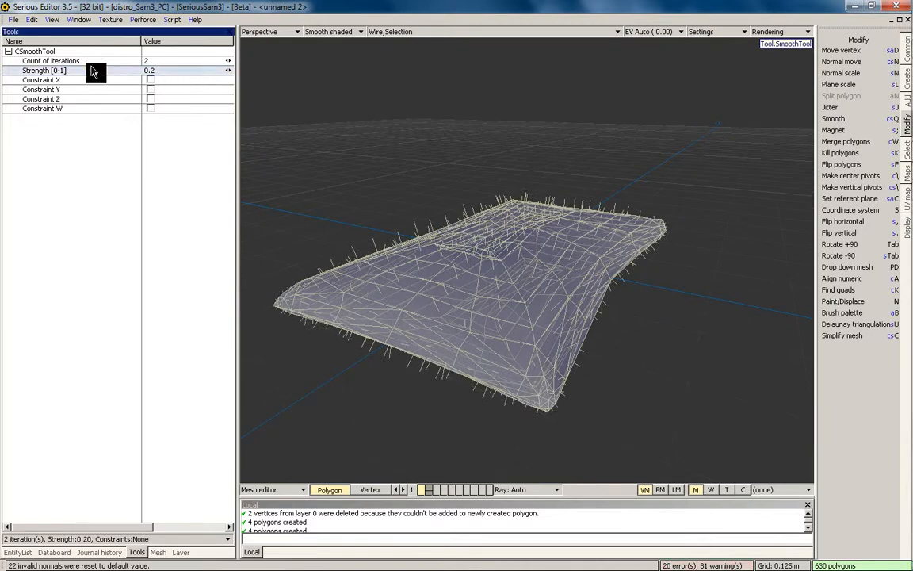
drag(158, 64, 118, 68)
click(157, 70)
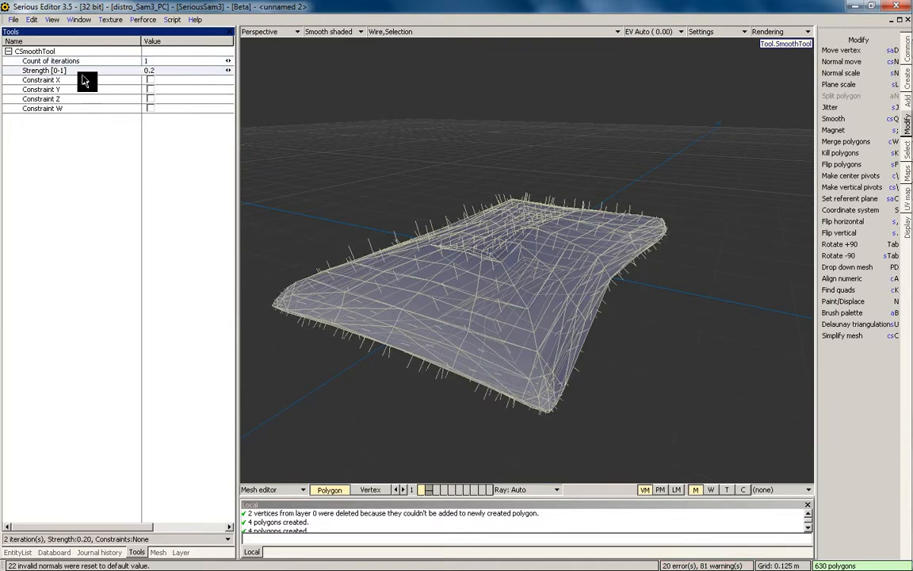
drag(154, 72, 50, 61)
text(1)
key(Return)
drag(156, 76, 123, 60)
text(0.2)
key(Return)
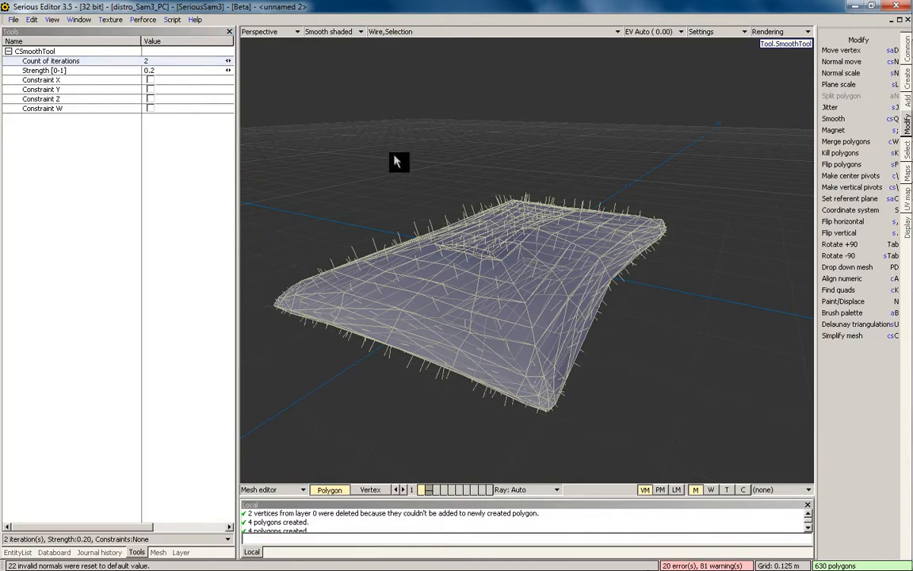
middle_drag(437, 193, 482, 270)
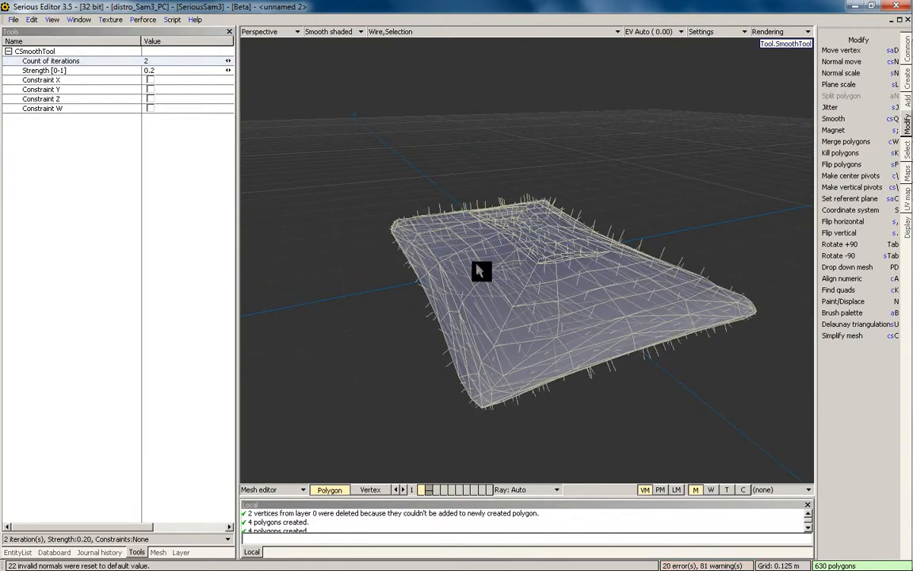
key(alt+1)
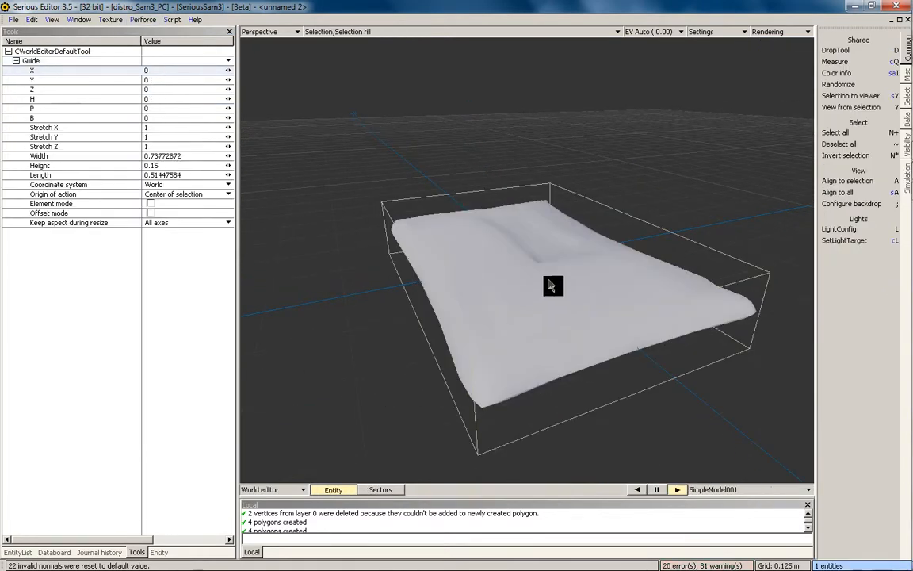
Select the smoothed pillow in the world, open it in the Mesh editor, and select its 630 polygons
key(grave)
middle_drag(517, 264, 639, 263)
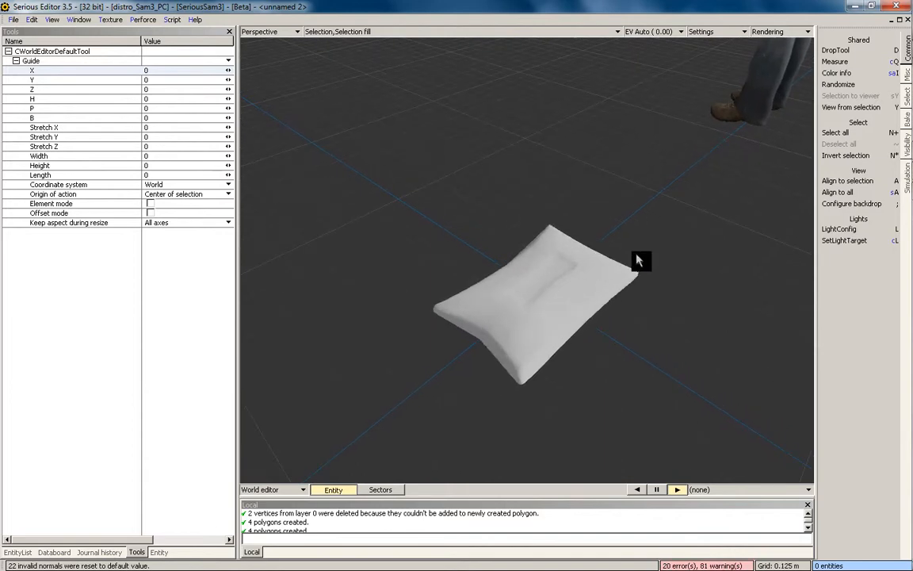
click(579, 302)
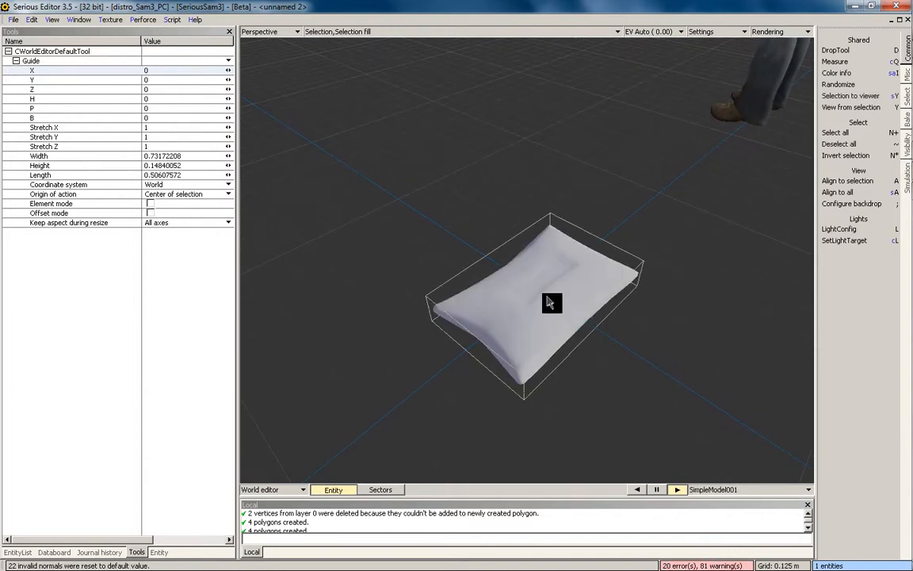
key(Return)
key(grave)
middle_drag(568, 289, 577, 253)
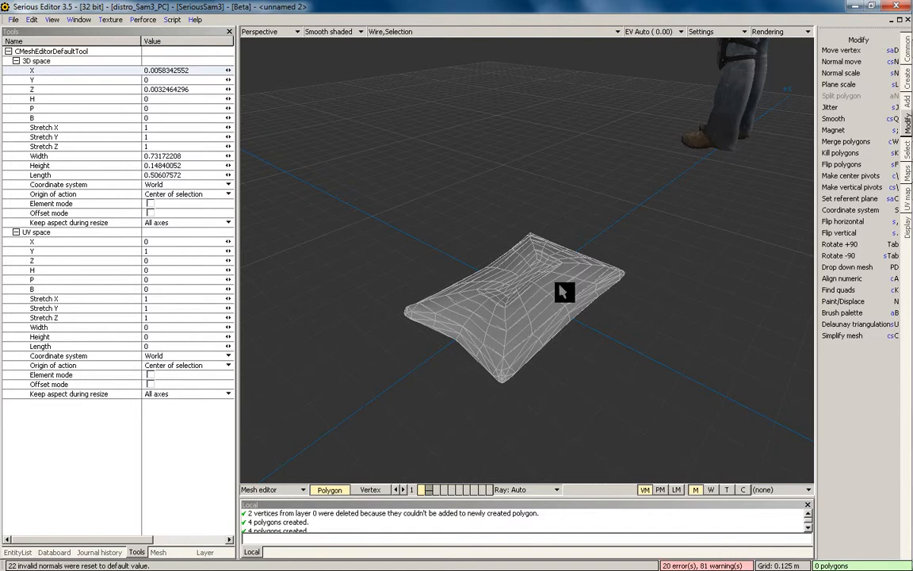
double_click(489, 341)
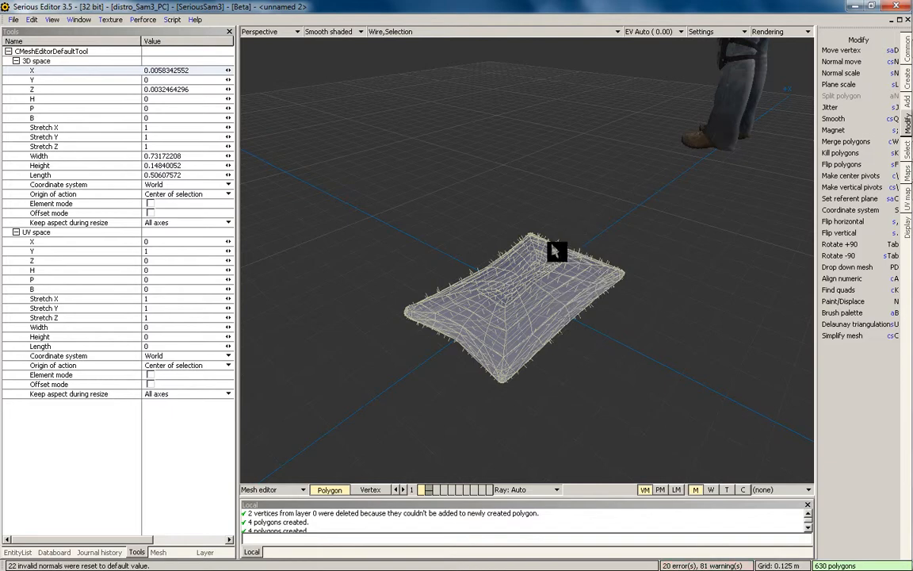
middle_drag(554, 250, 479, 308)
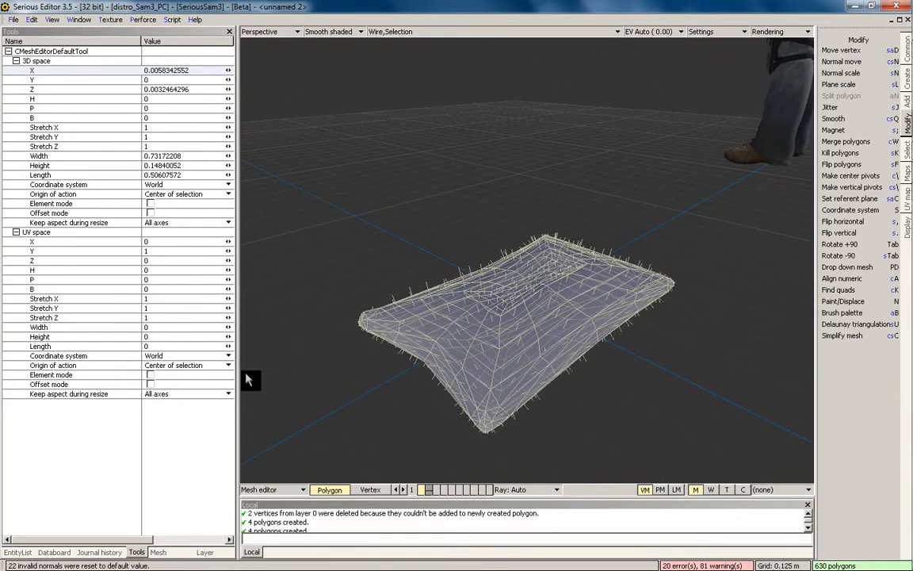
Copy Fabric_01 from the Databoard's Materials folder and paste it onto the pillow layer
click(199, 553)
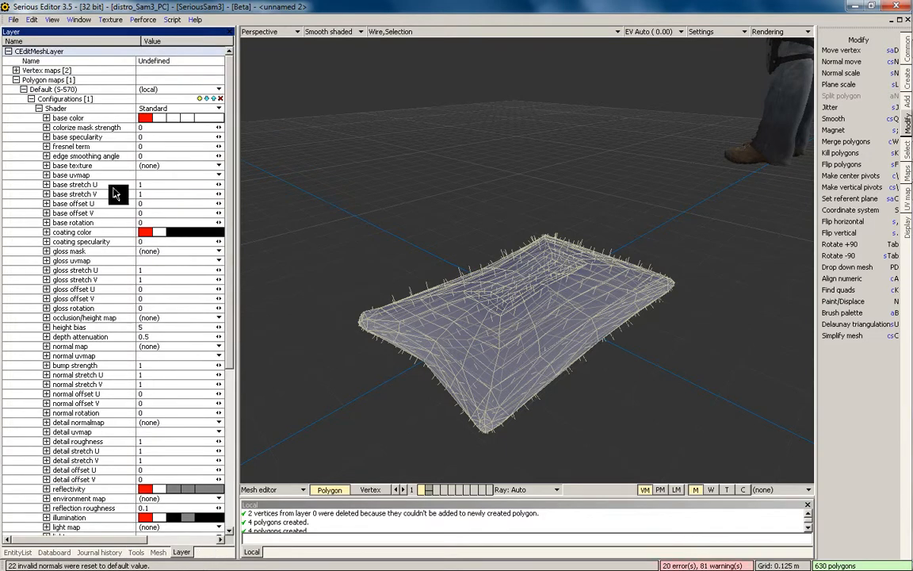
click(39, 108)
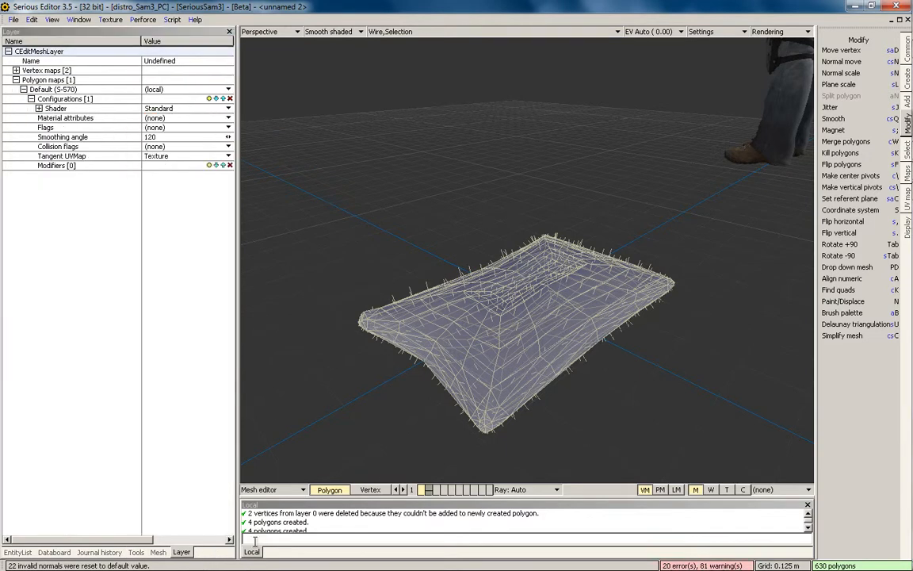
click(62, 553)
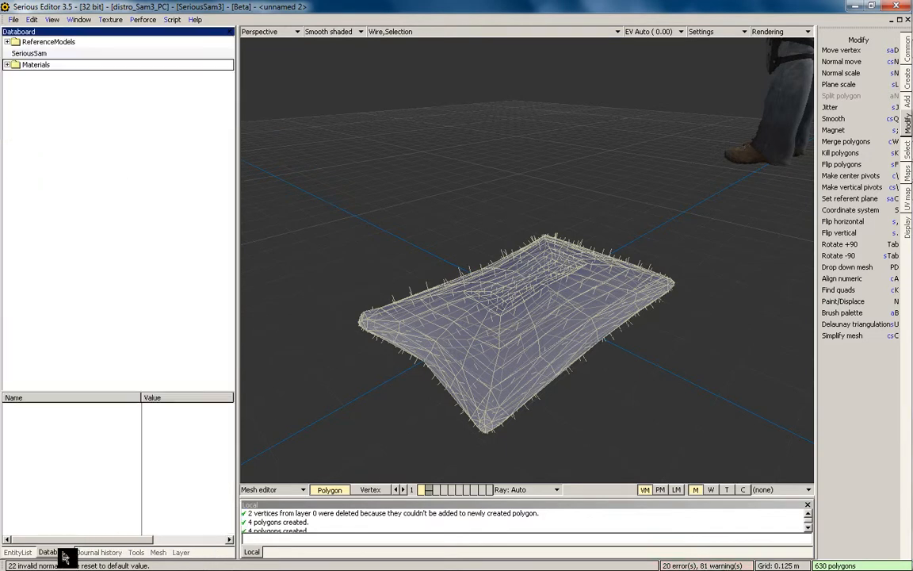
click(7, 65)
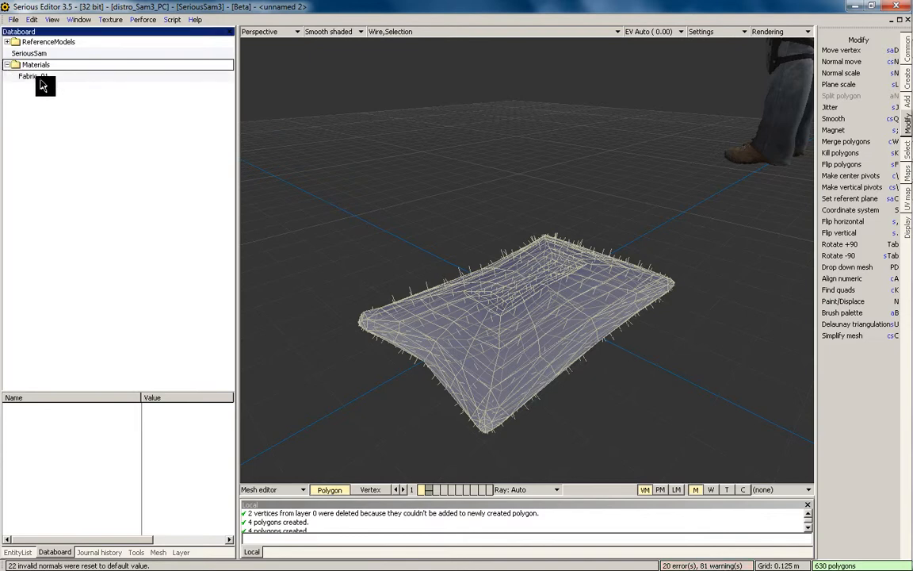
click(32, 76)
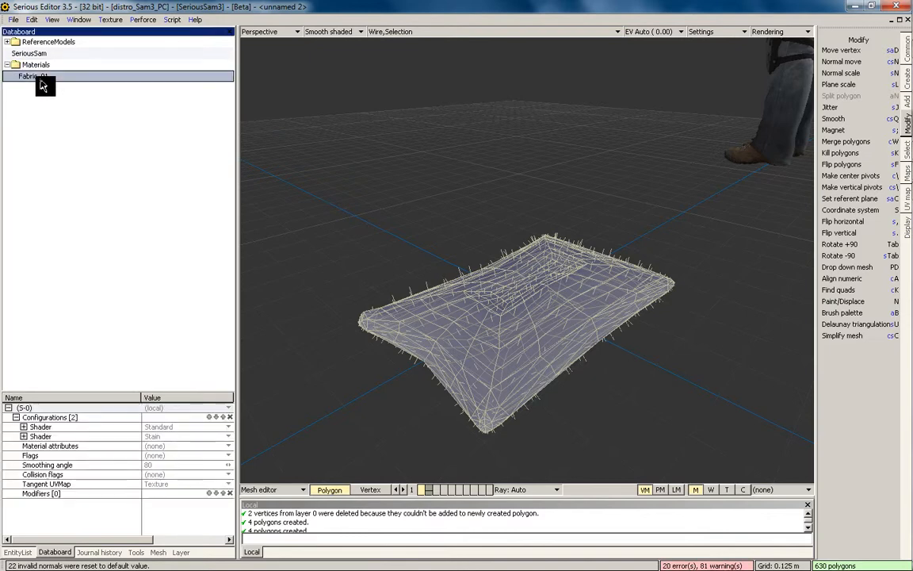
click(179, 557)
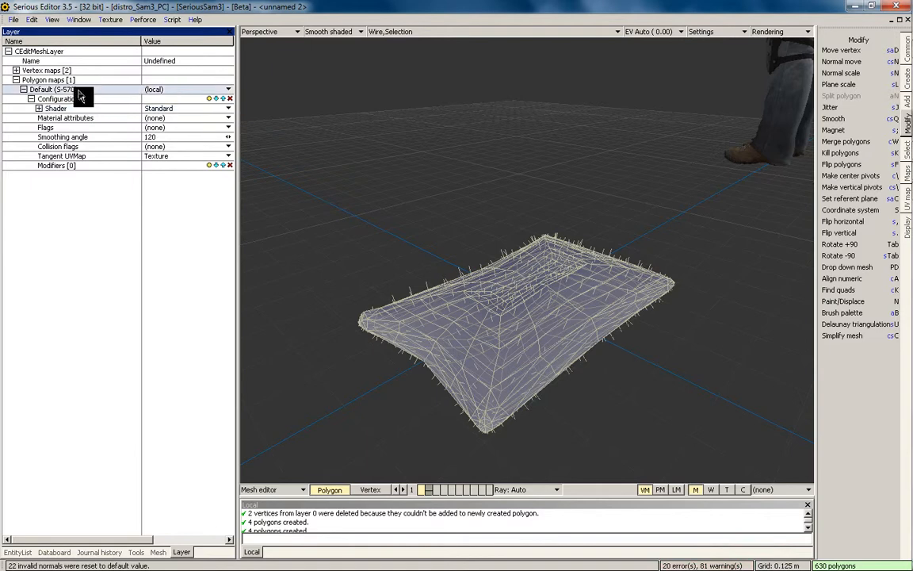
key(ctrl+v)
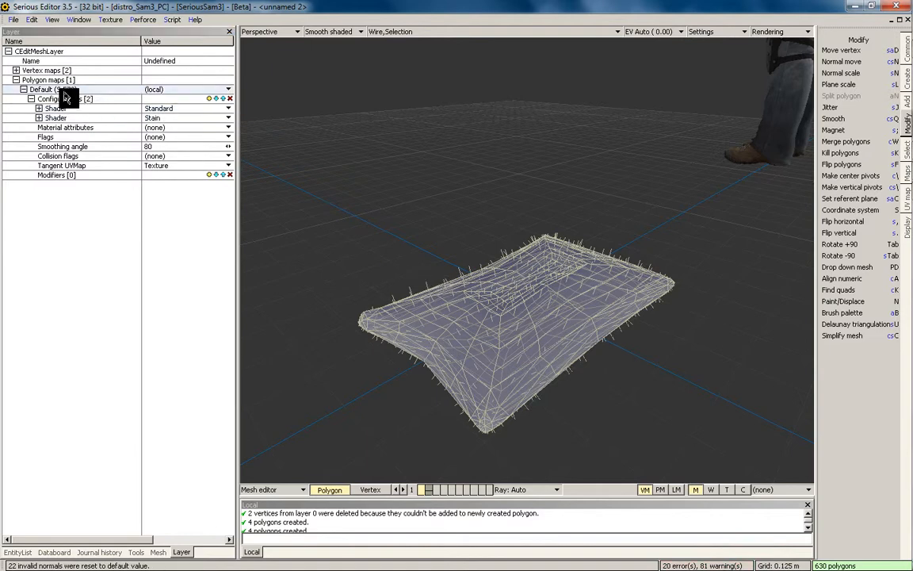
Preview the fabric with full shading, then flat-shaded wireframe across four views
mouse_move(391, 193)
middle_down()
mouse_move(444, 218)
mouse_move(437, 209)
middle_up()
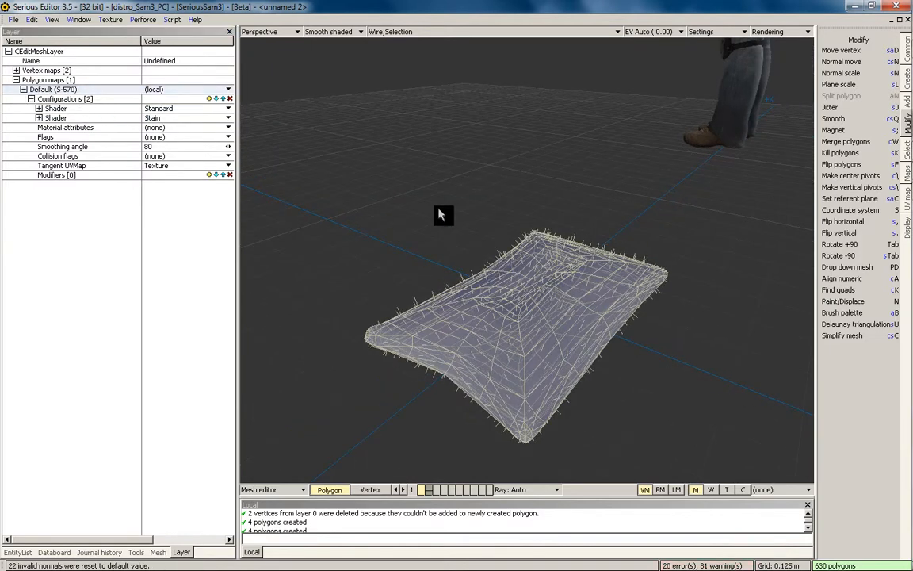
key(7)
key(3)
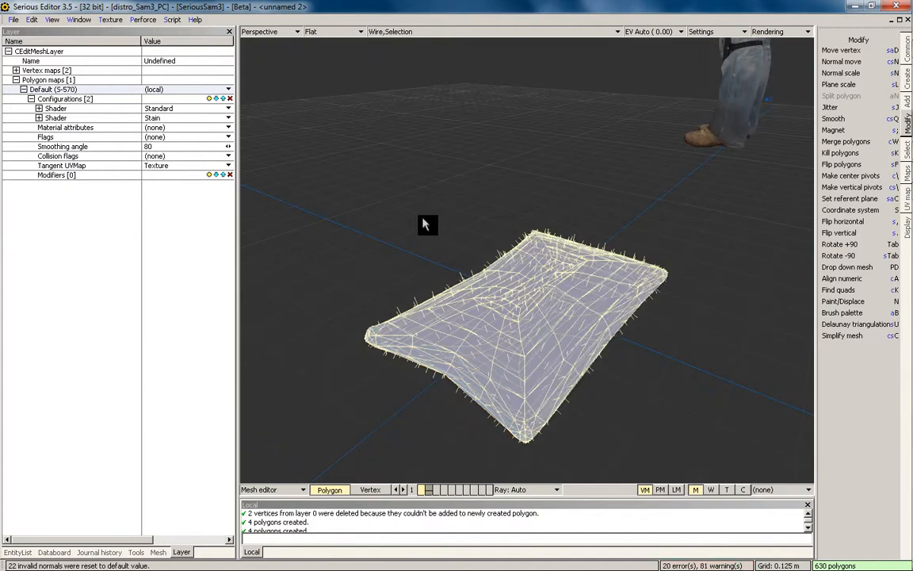
key(space)
Apply a planar texture mapping and stretch the UVs horizontally in the UV map view
key(m)
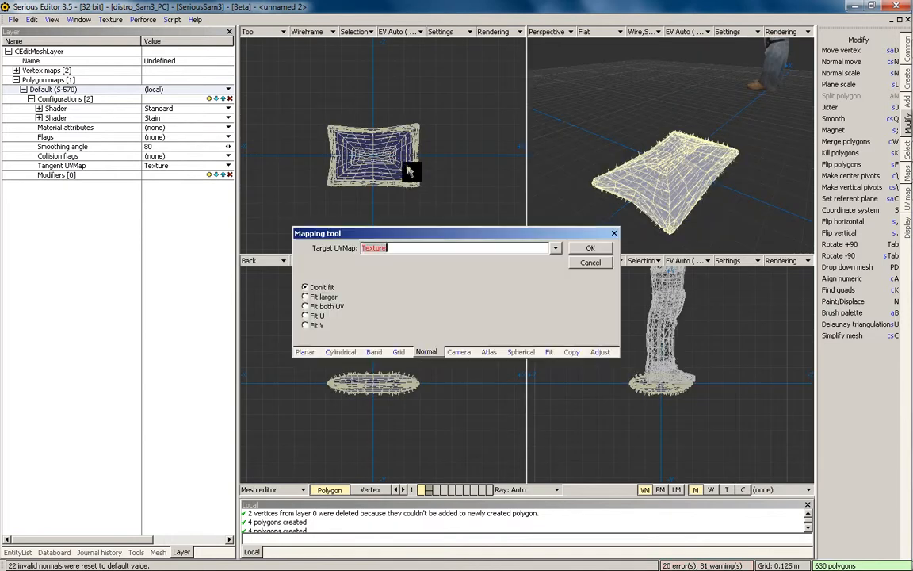
click(311, 352)
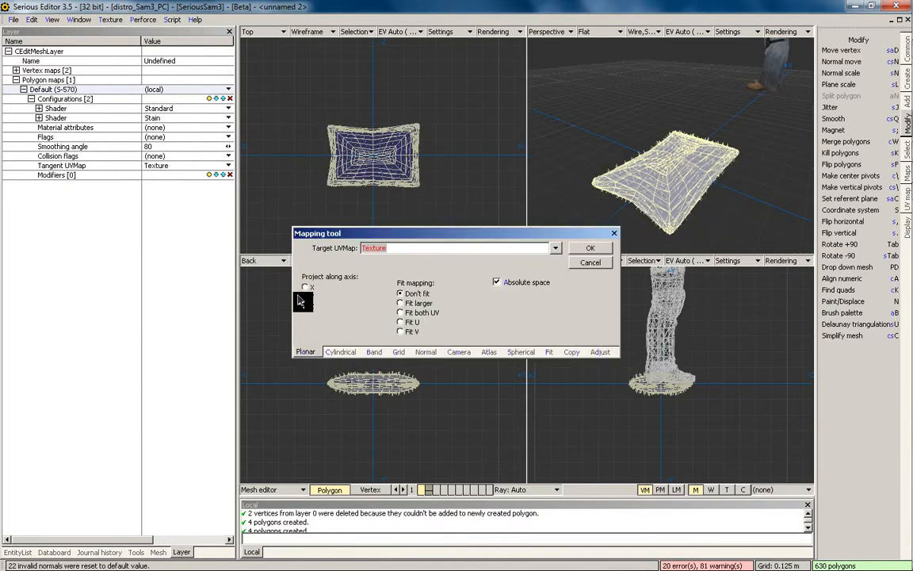
click(584, 250)
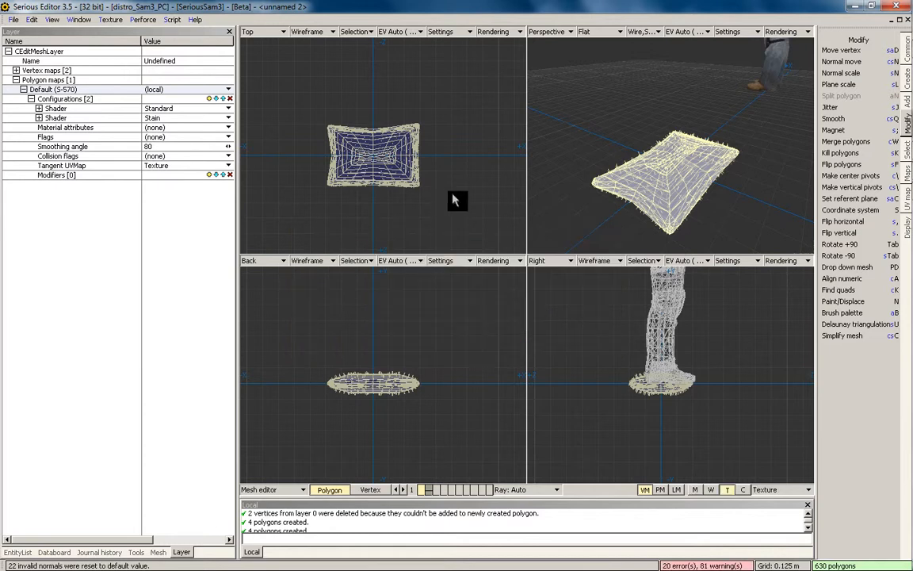
key(2)
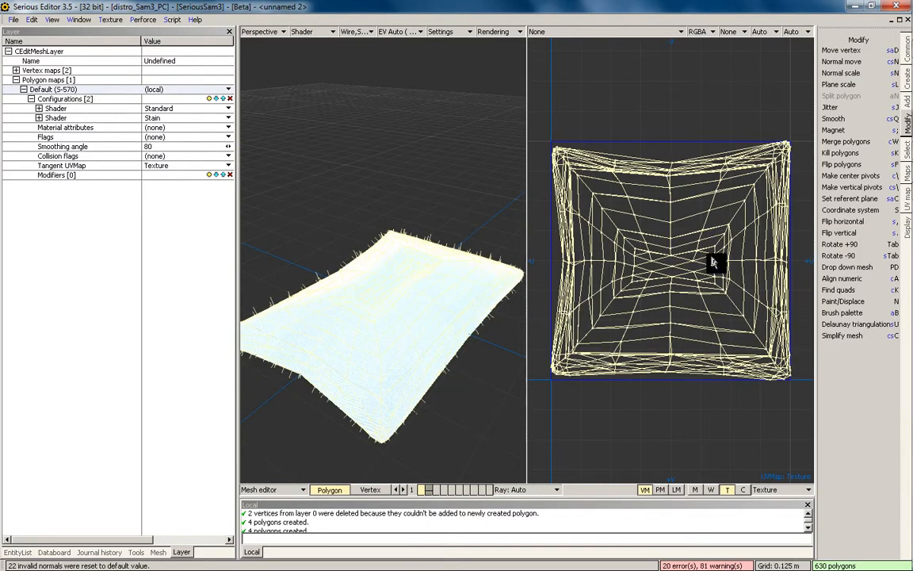
key(r)
drag(707, 261, 755, 257)
Inspect the cloth texture close up and in the world, then return to a single perspective view
alt+drag(448, 254, 408, 263)
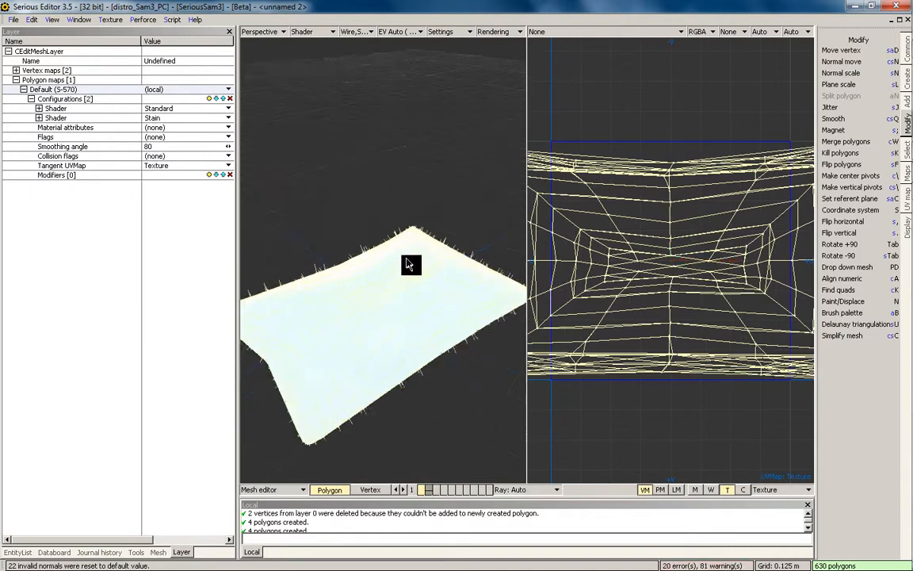
alt+right_drag(407, 263, 423, 324)
key(F4)
alt+right_drag(417, 290, 417, 239)
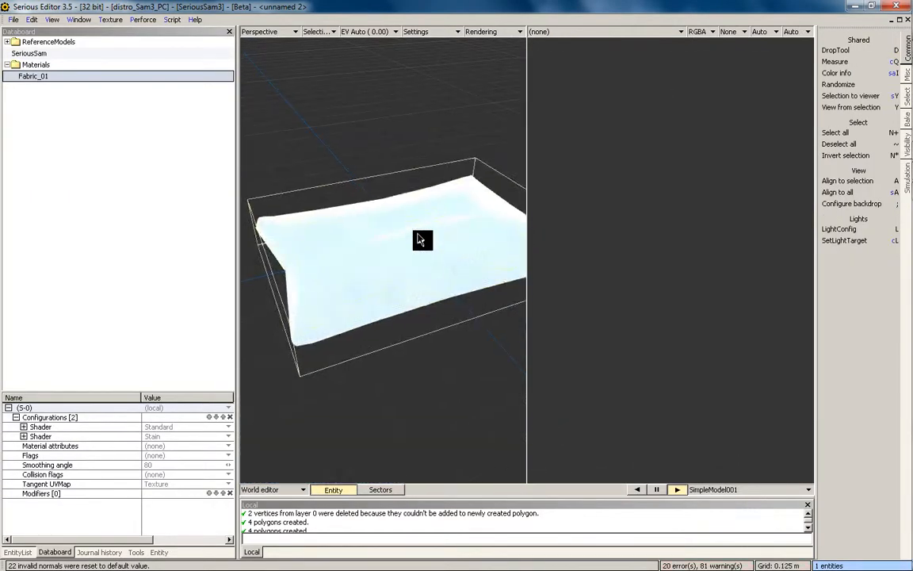
key(F4)
key(1)
alt+drag(457, 171, 524, 214)
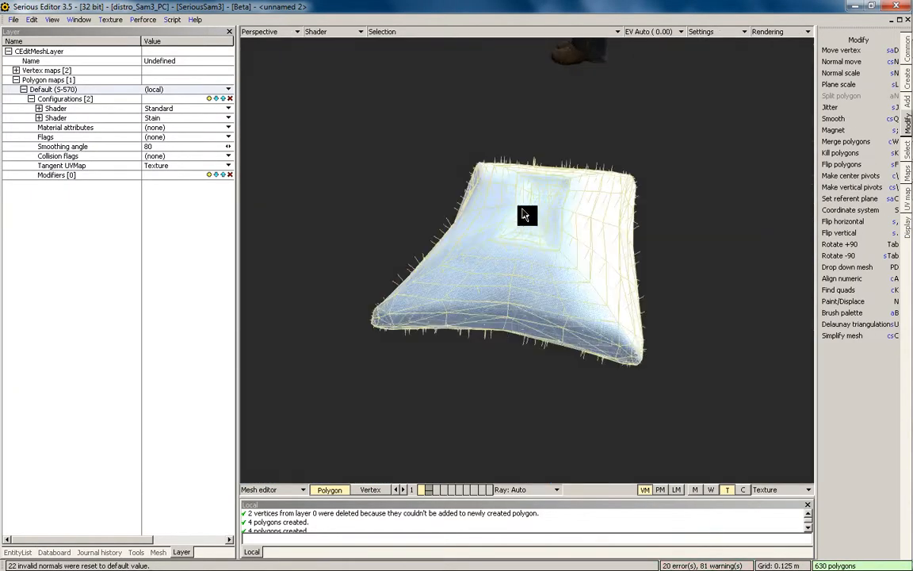
Switch to the pillow's second layer and paste Fabric_01 onto its Default polygon map
key(d)
click(432, 492)
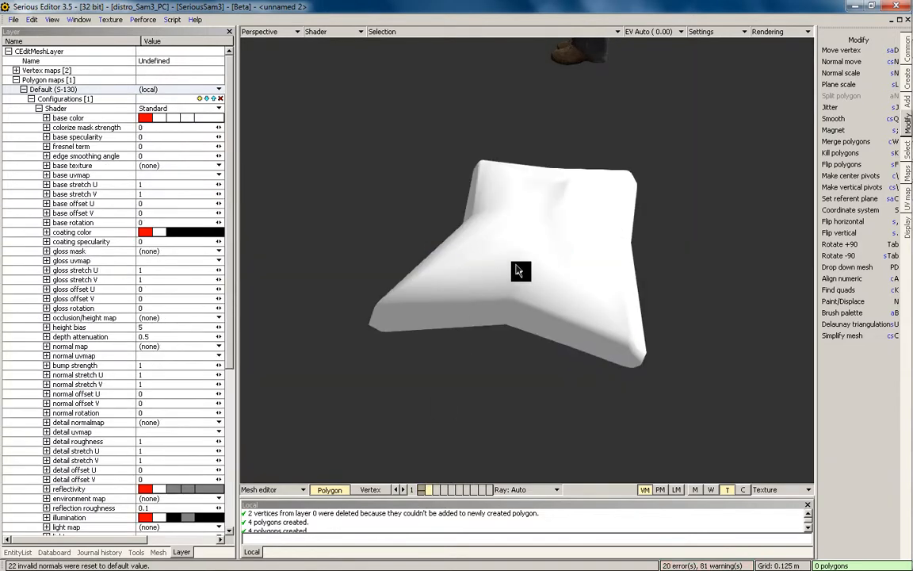
alt+drag(516, 265, 550, 287)
click(44, 88)
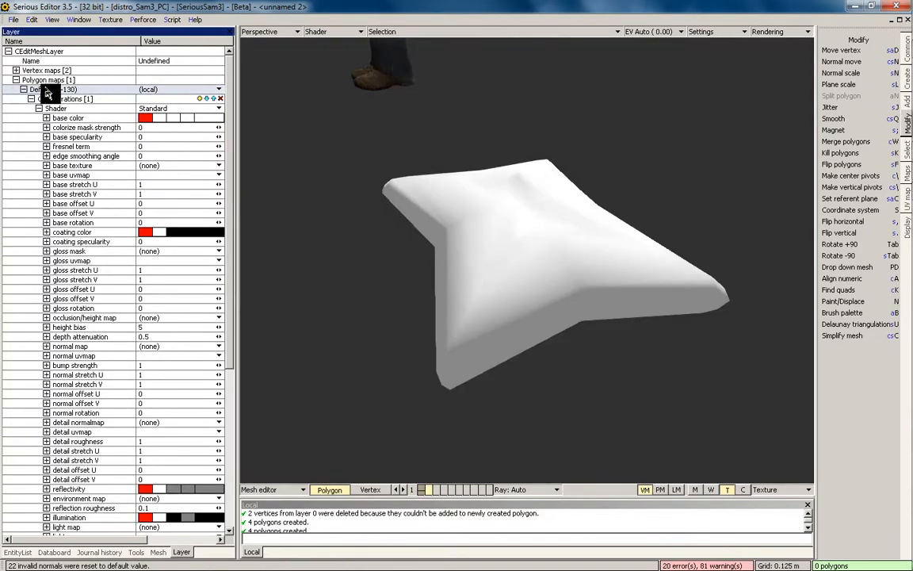
key(ctrl+v)
alt+drag(545, 247, 523, 228)
Planar-map all 190 polygons of layer 2 and stretch their UVs horizontally
key(ctrl+a)
key(s)
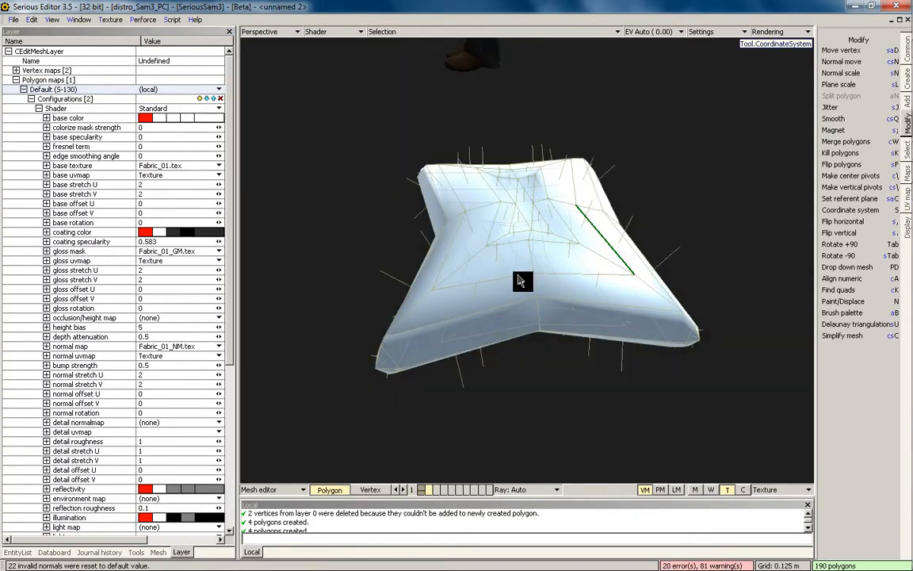
alt+drag(566, 280, 558, 281)
click(558, 281)
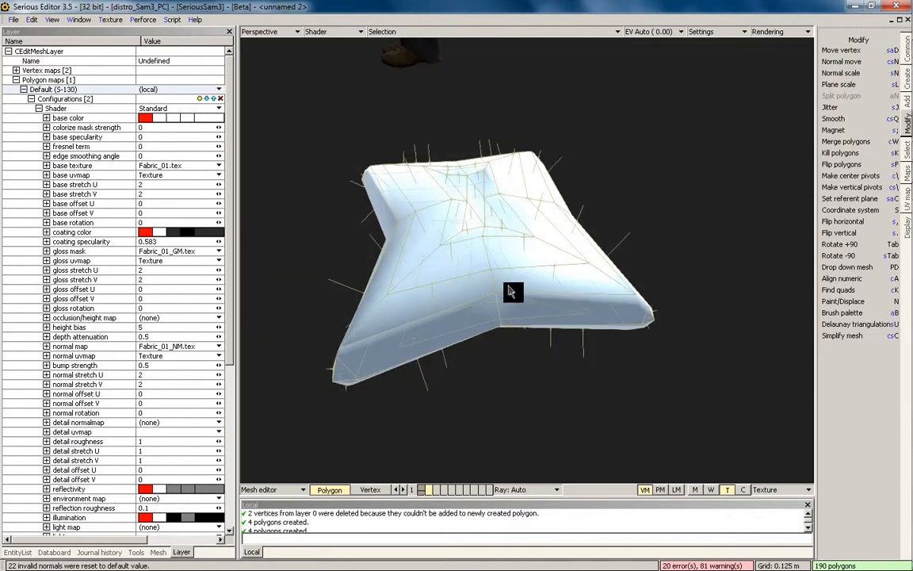
key(m)
click(586, 249)
alt+drag(520, 248, 474, 274)
key(4)
drag(698, 264, 714, 260)
key(Escape)
alt+drag(576, 318, 610, 310)
key(Return)
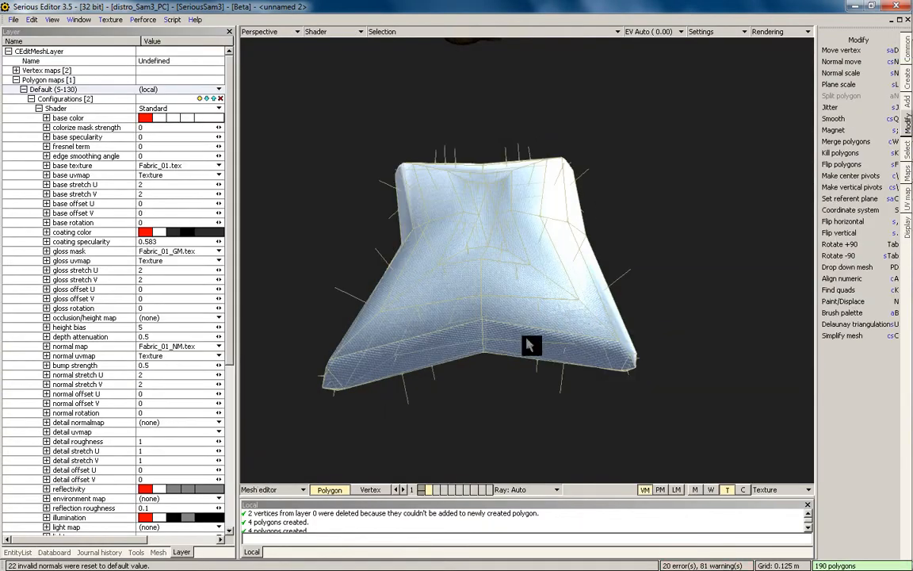
Make layer 1 active again, select all its polygons, and show the transform properties
key(grave)
mouse_move(530, 345)
alt+mouse_down()
mouse_move(516, 226)
mouse_move(491, 393)
mouse_move(505, 280)
alt+mouse_up()
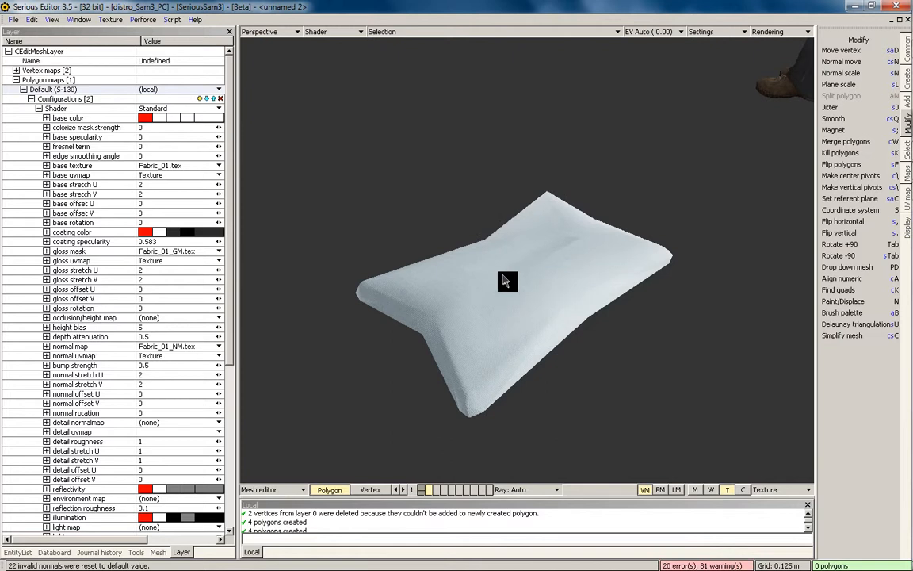
click(422, 491)
click(422, 487)
double_click(459, 348)
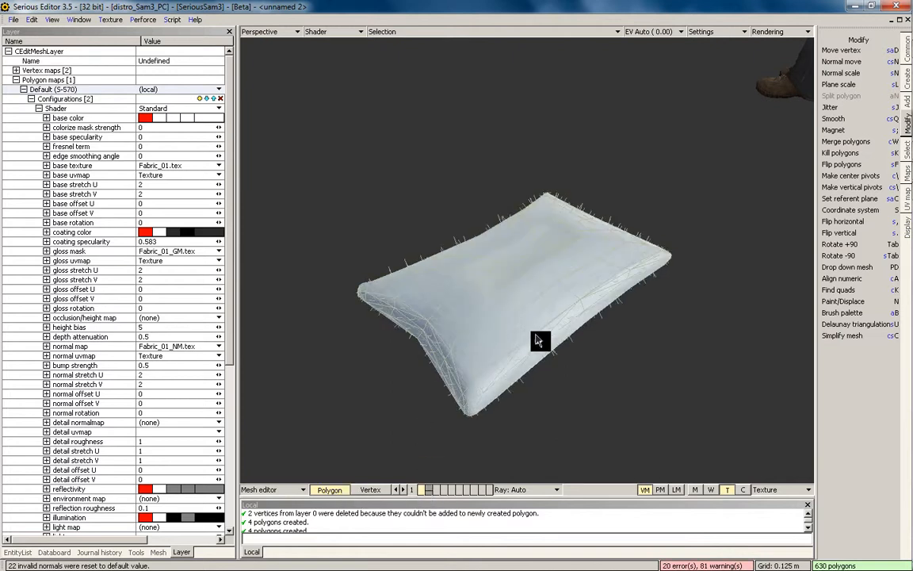
alt+drag(536, 340, 577, 283)
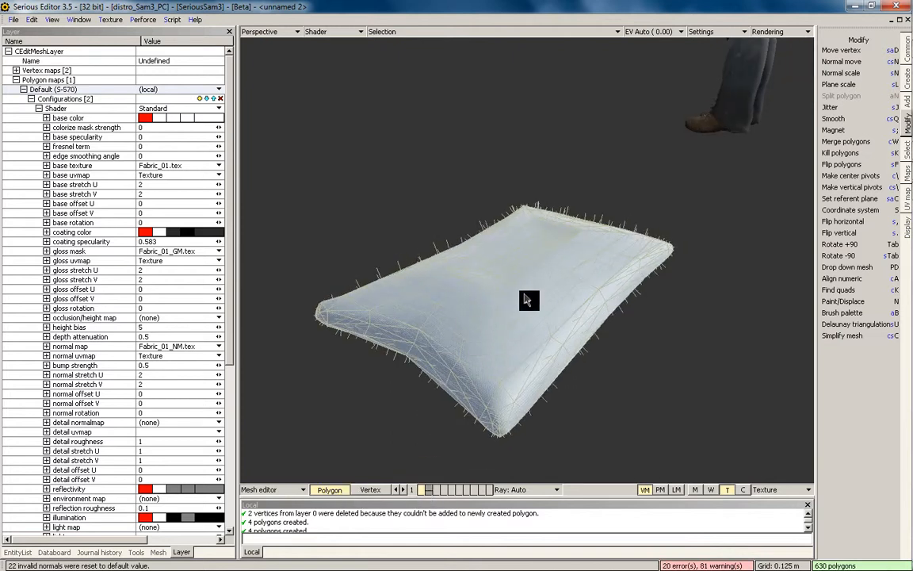
click(142, 553)
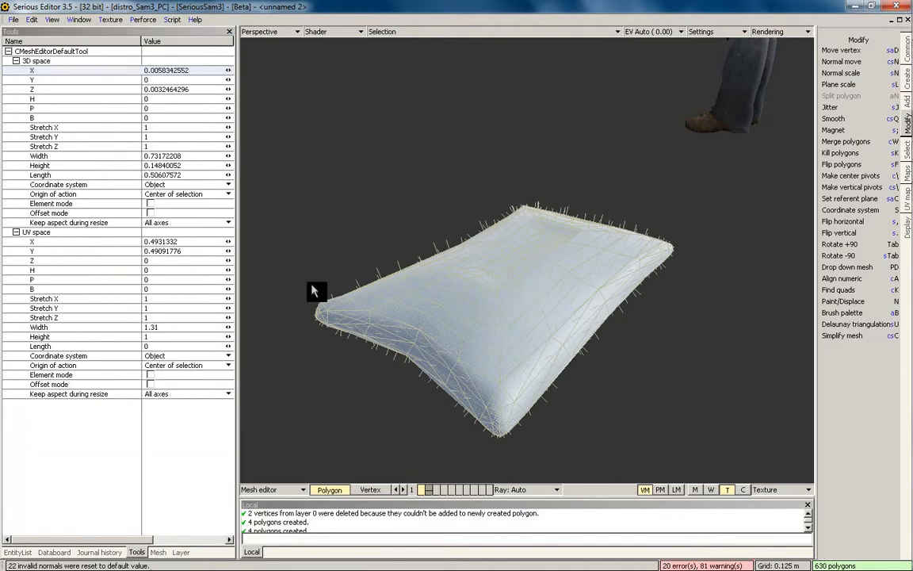
Inspect the mesh's Rendering layer map entry and orbit around the pillow
click(158, 552)
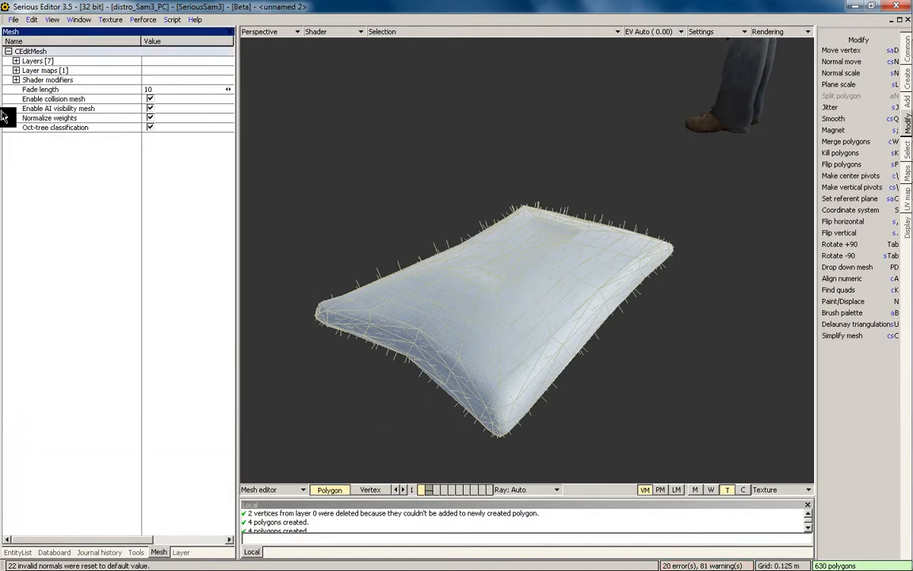
click(15, 70)
click(24, 79)
click(23, 79)
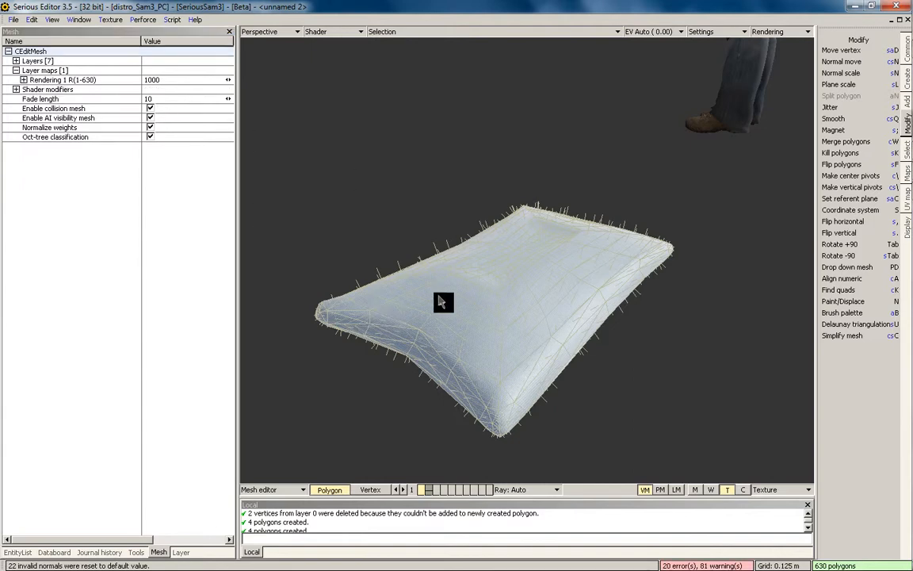
middle_drag(468, 292, 499, 306)
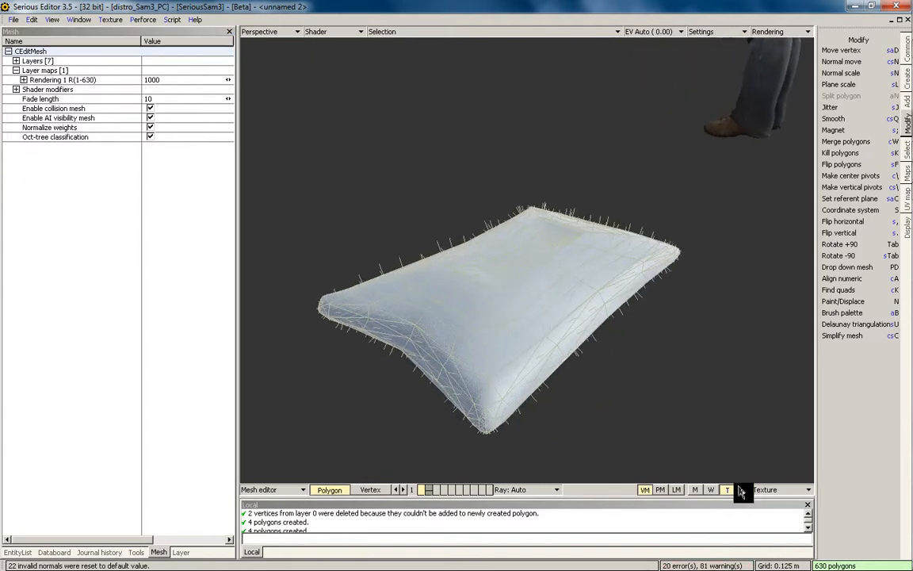
Switch the mesh view to rendering layer-map editing
click(661, 489)
click(676, 490)
click(783, 490)
click(487, 386)
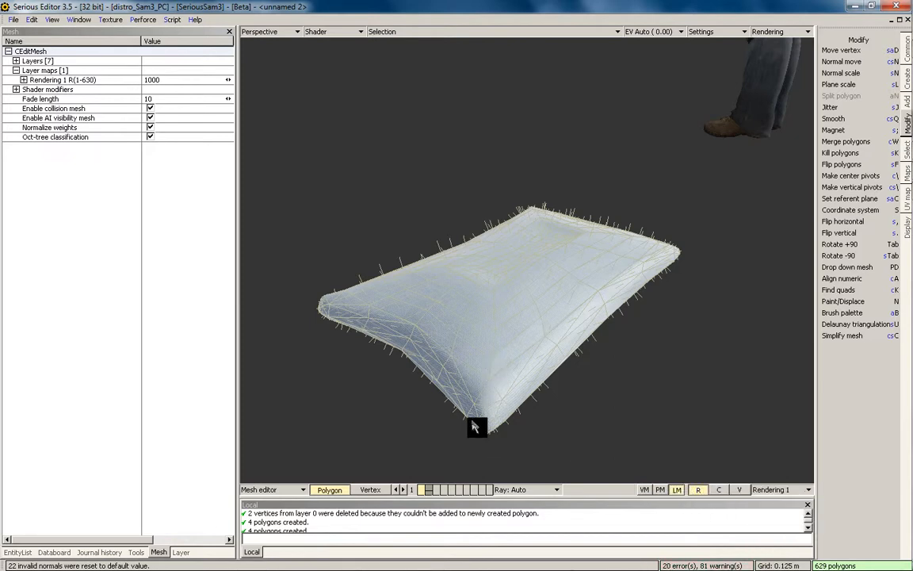
Show the low-detail layer, select its 190 polygons, and reach the layer map Actions submenu
click(474, 422)
drag(481, 378, 437, 335)
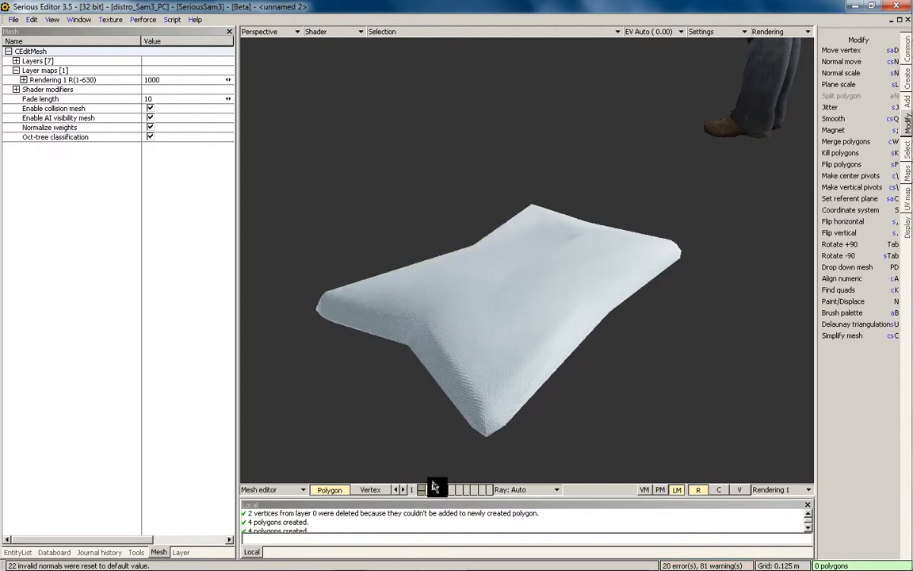
click(503, 343)
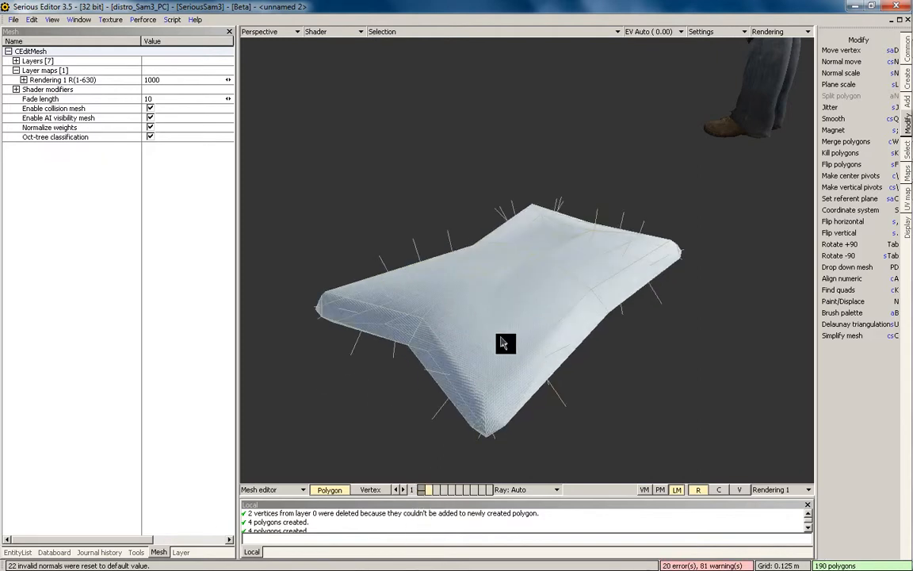
click(776, 490)
click(773, 492)
click(780, 491)
Create the Rendering 2 layer map for the 190-polygon low-detail layer
mouse_move(779, 534)
click(672, 534)
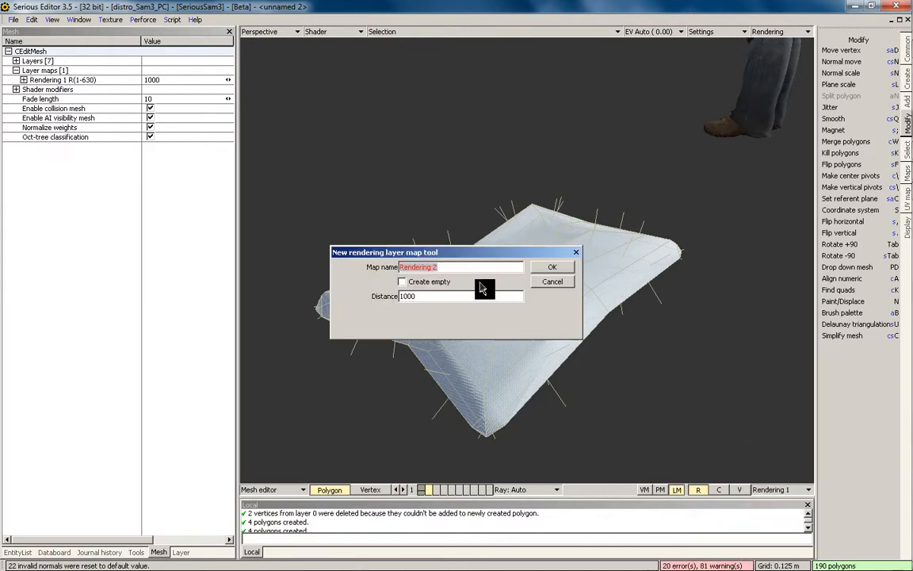
click(558, 268)
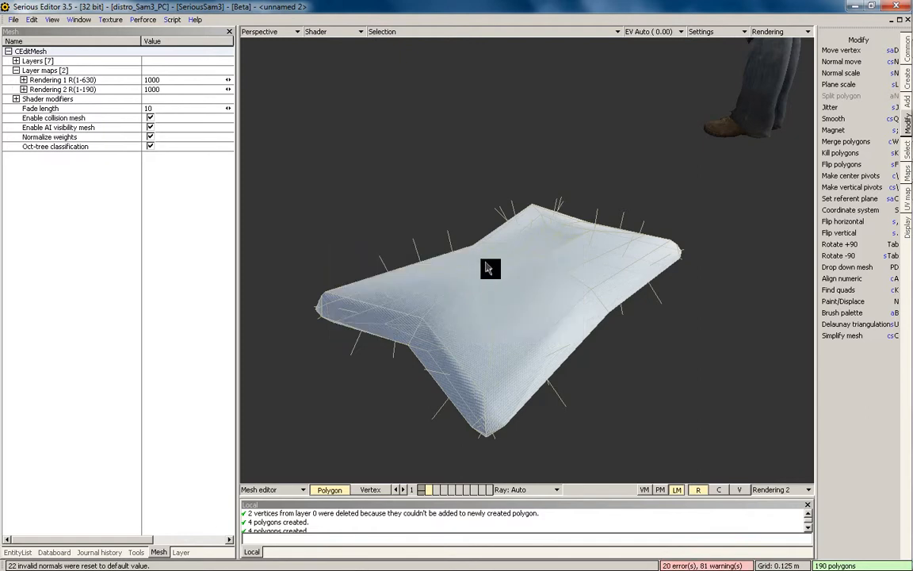
click(69, 90)
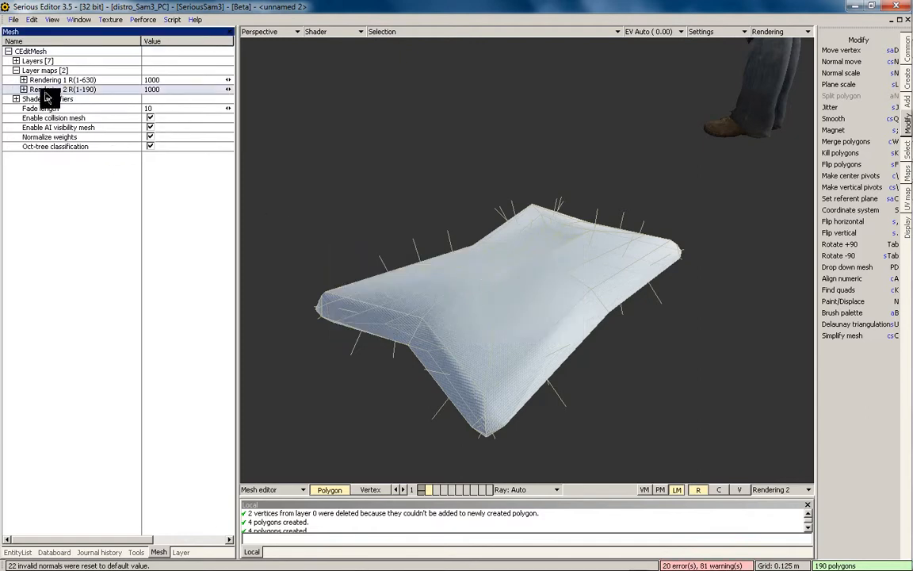
click(65, 82)
Clear the polygon selection and bring back the full-detail pillow layer
key(e)
key(p)
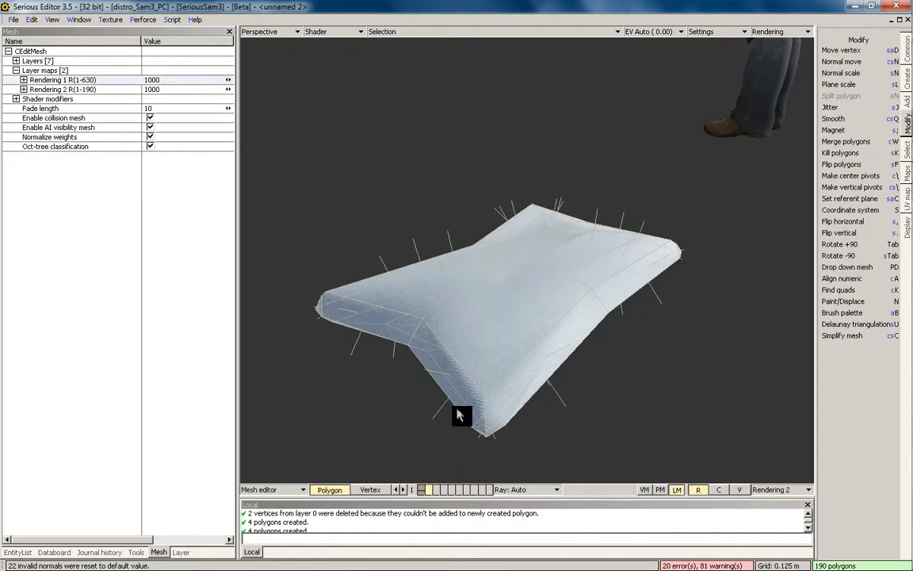
key(Escape)
click(425, 492)
click(422, 489)
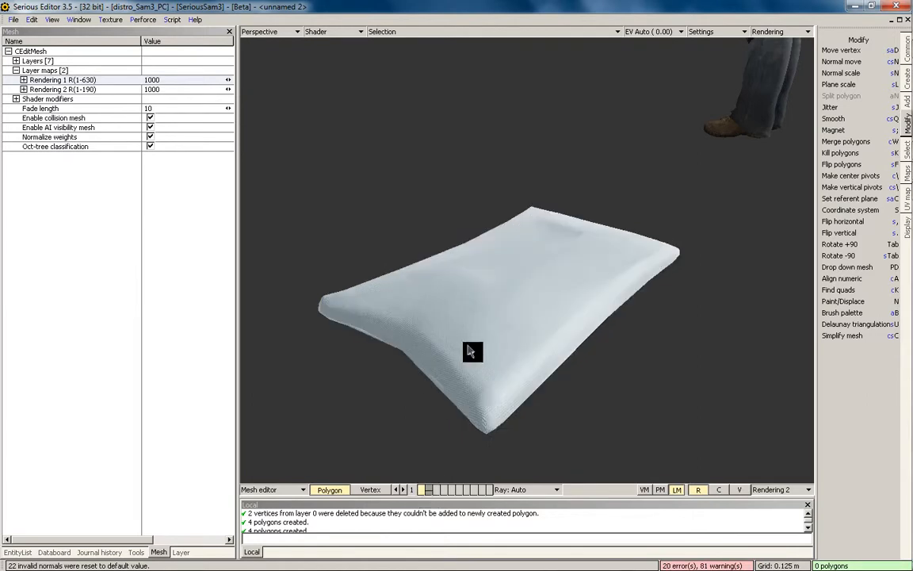
scroll(546, 255, down, 2)
middle_drag(546, 259, 472, 276)
scroll(472, 276, up, 1)
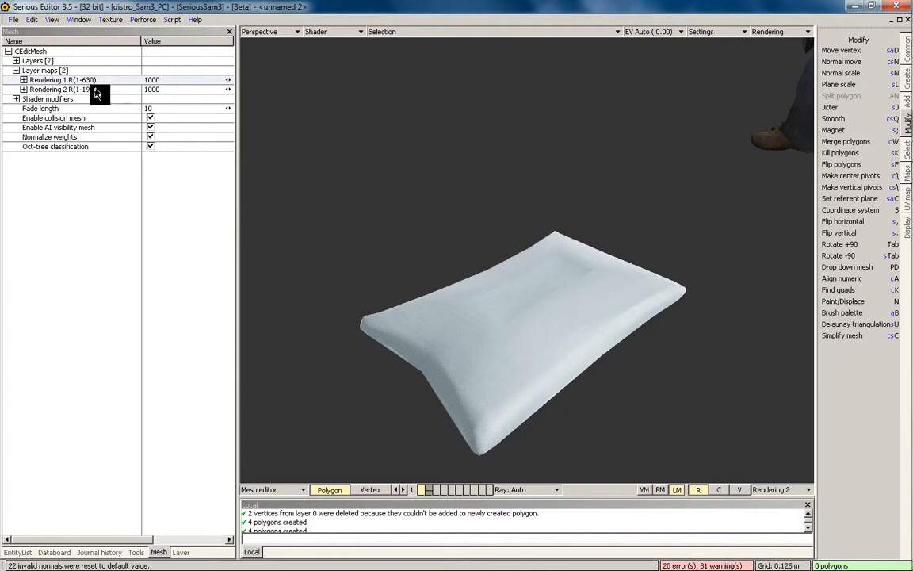
Set Rendering 1's distance to 10 and return to the world view
click(90, 81)
double_click(179, 89)
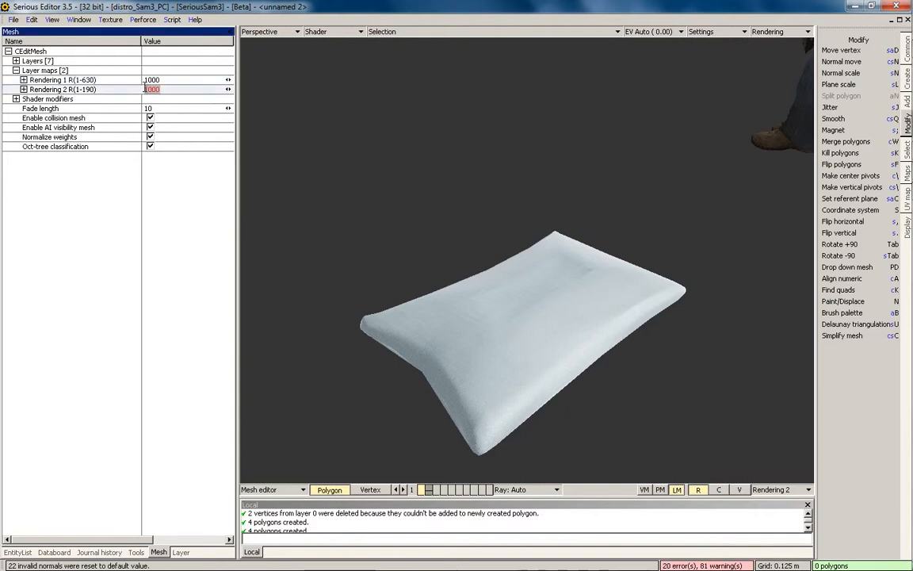
drag(165, 81, 142, 87)
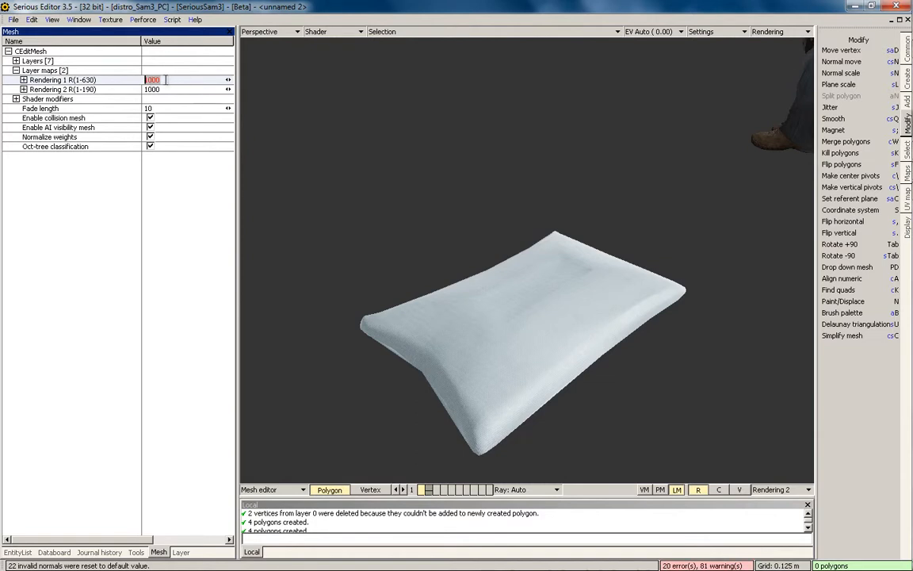
click(70, 83)
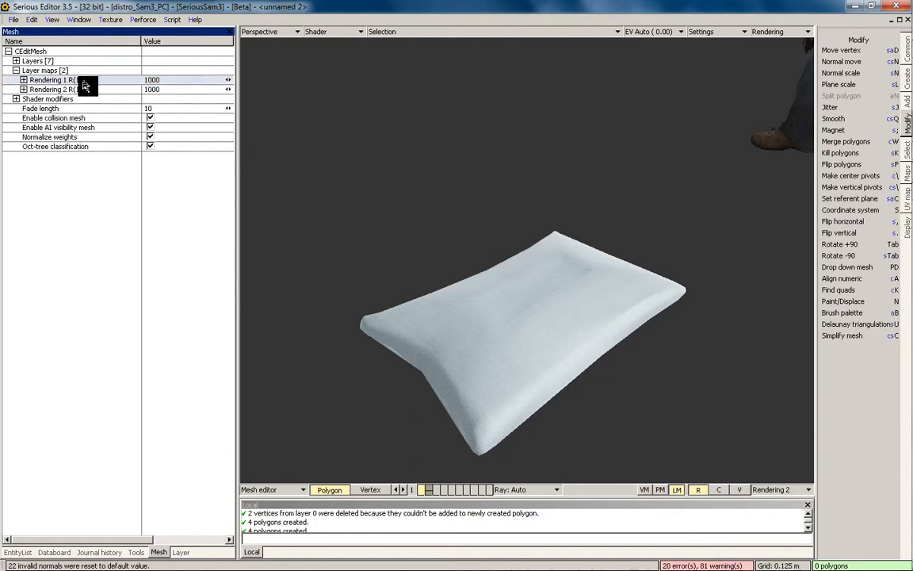
click(80, 90)
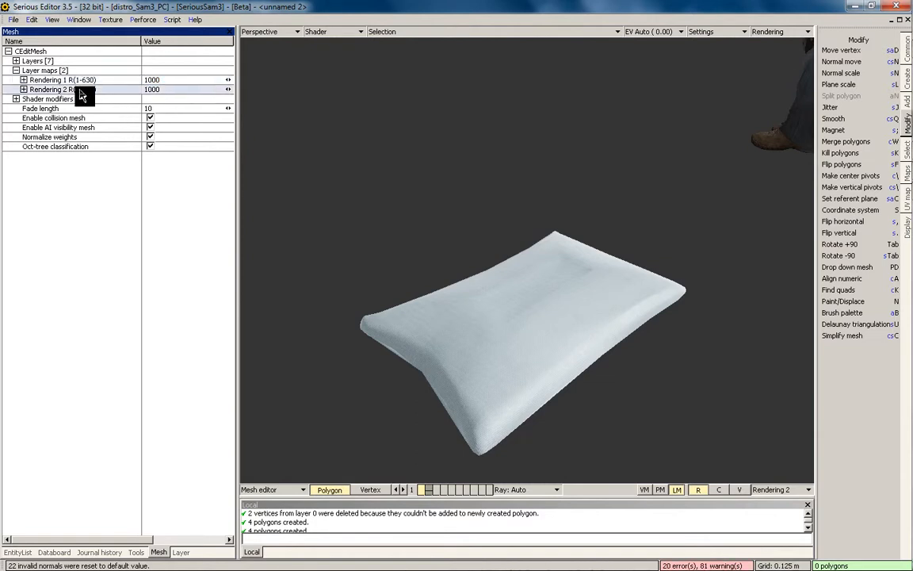
click(147, 79)
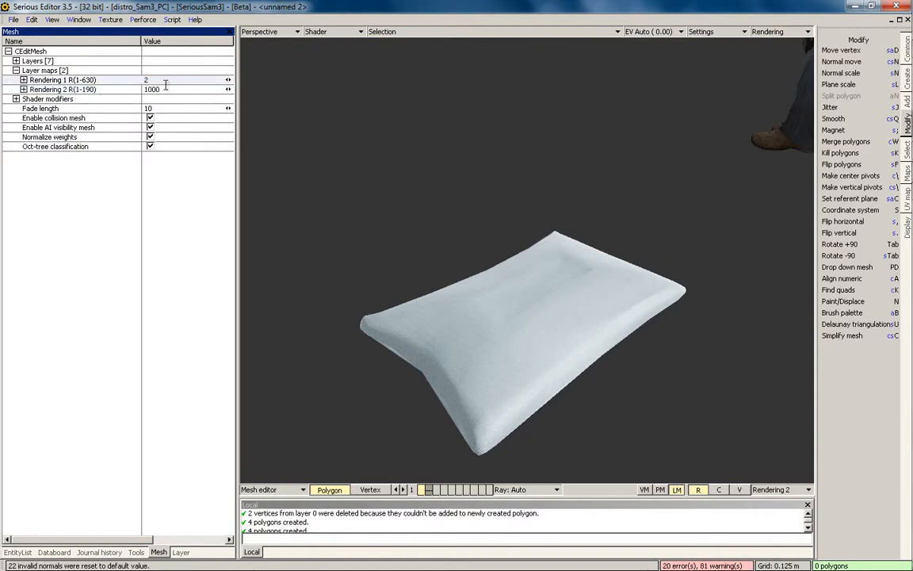
text(10)
key(Return)
key(F2)
key(grave)
scroll(546, 288, down, 1)
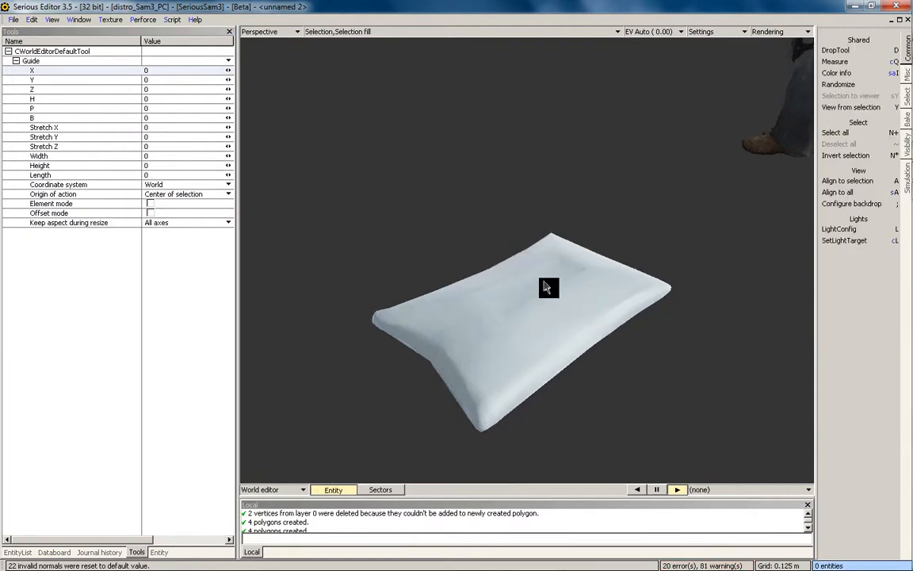
Zoom and orbit around the pillow to check how its detail switches with distance
middle_drag(547, 288, 547, 295)
scroll(545, 297, down, 8)
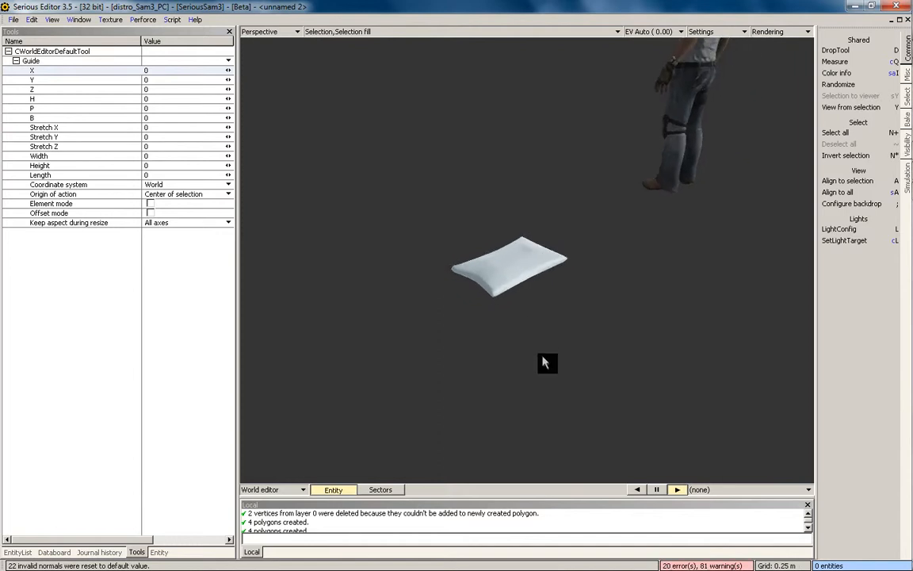
scroll(543, 253, down, 8)
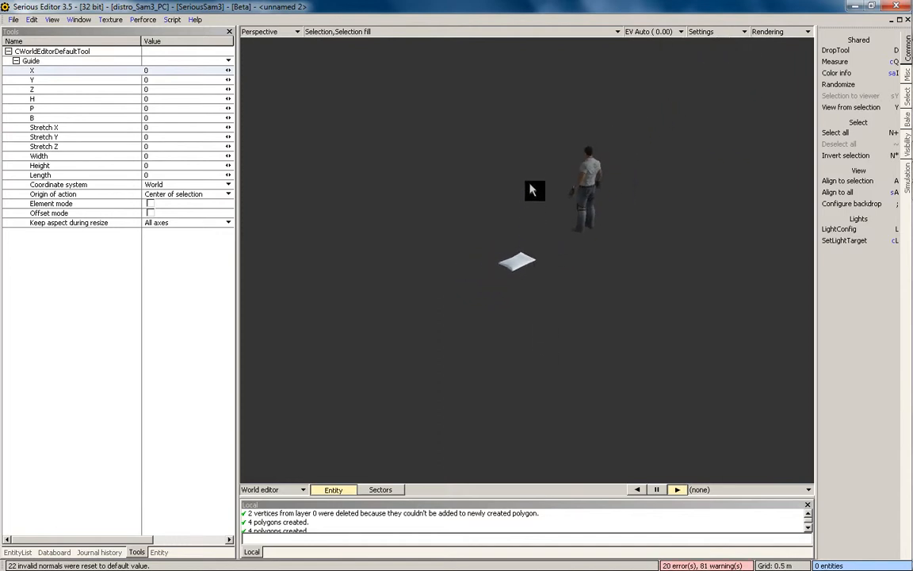
scroll(512, 309, up, 10)
scroll(513, 309, up, 4)
key(F4)
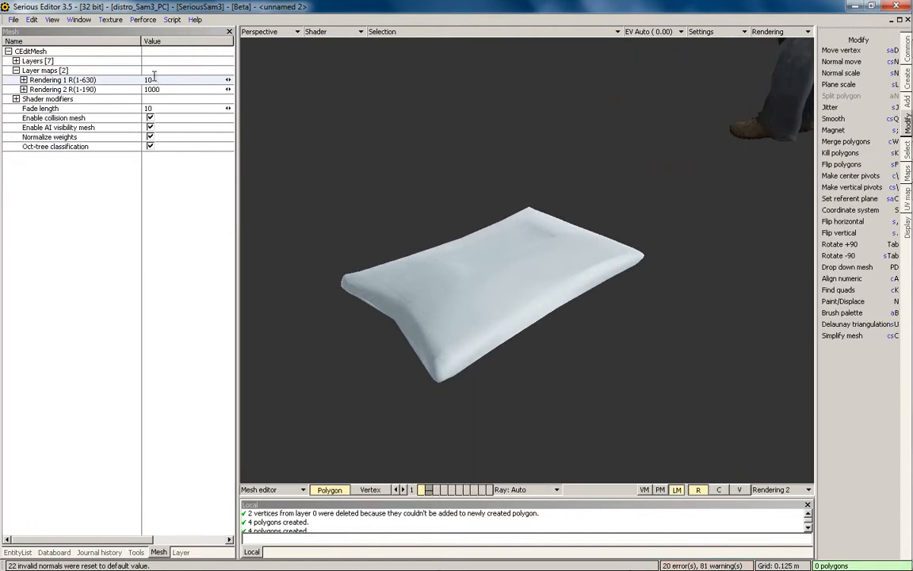
key(F4)
scroll(512, 320, down, 5)
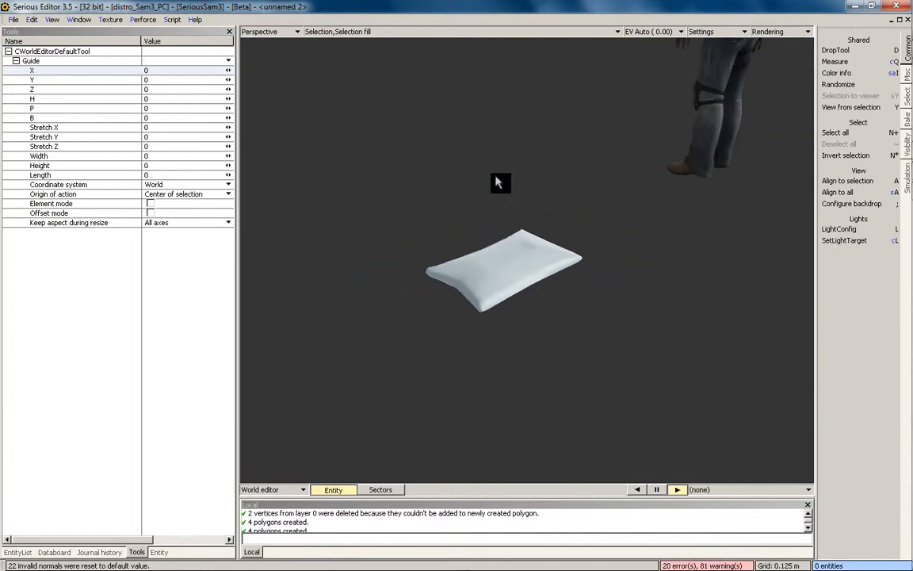
middle_drag(496, 177, 546, 317)
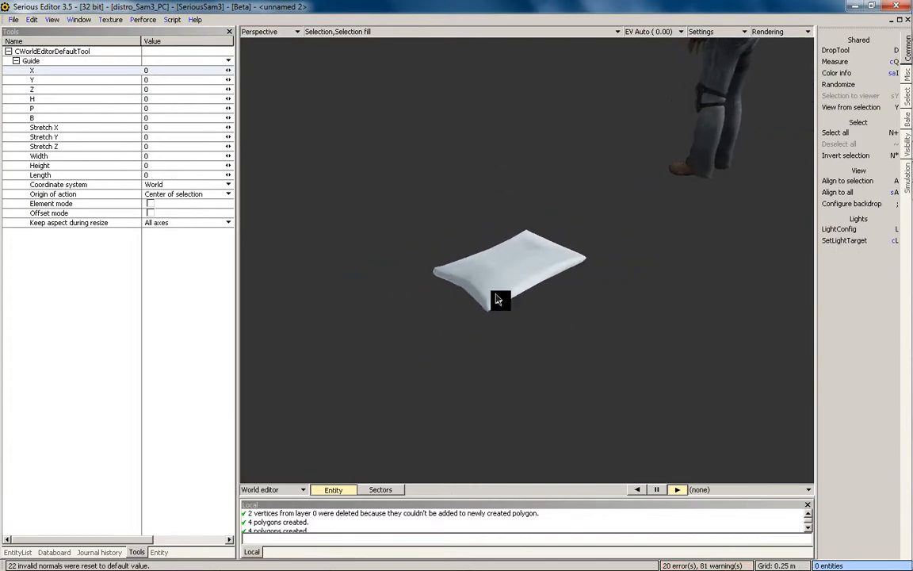
middle_drag(498, 299, 568, 295)
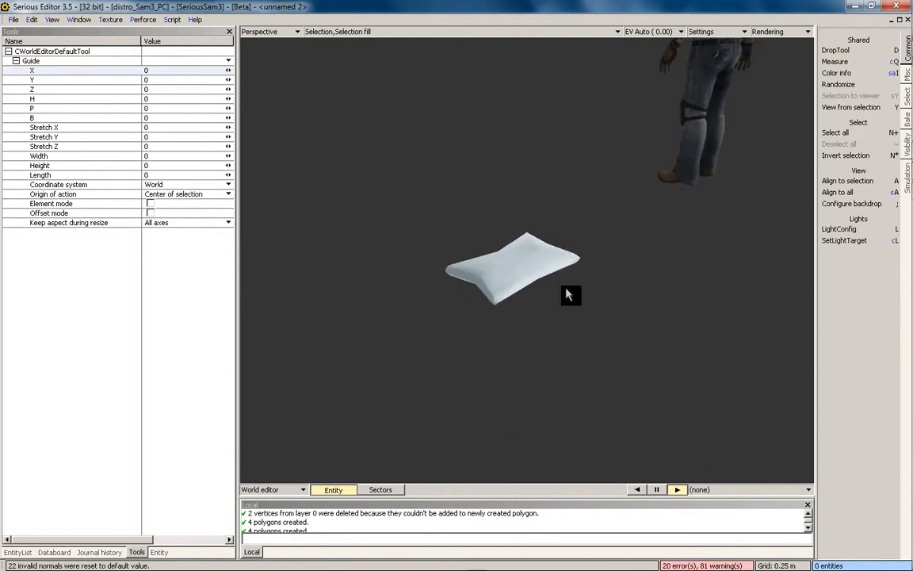
Lower the pillow's Rendering 1 distance to 5
click(506, 277)
key(F4)
click(127, 82)
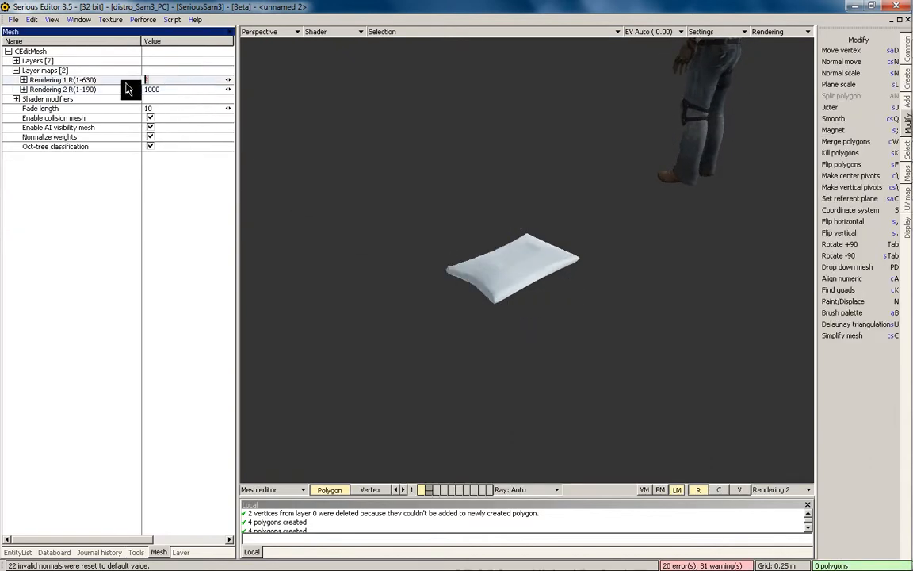
text(5)
key(Return)
key(F4)
Retest the detail switching at distance, then select the pillow again
click(581, 379)
scroll(589, 227, down, 3)
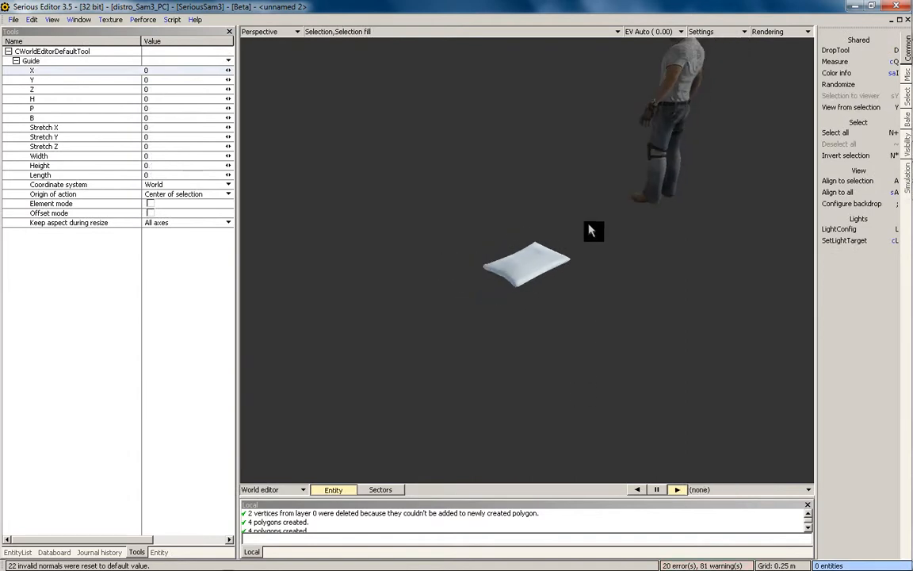
middle_drag(589, 230, 546, 339)
click(548, 342)
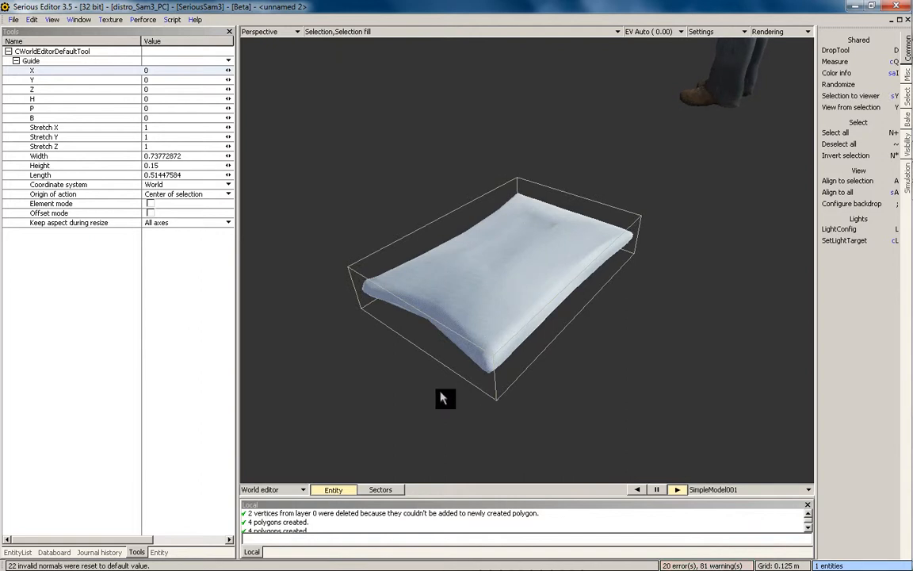
Try saving the pillow model into the Objects folder, then cancel
click(165, 553)
click(168, 60)
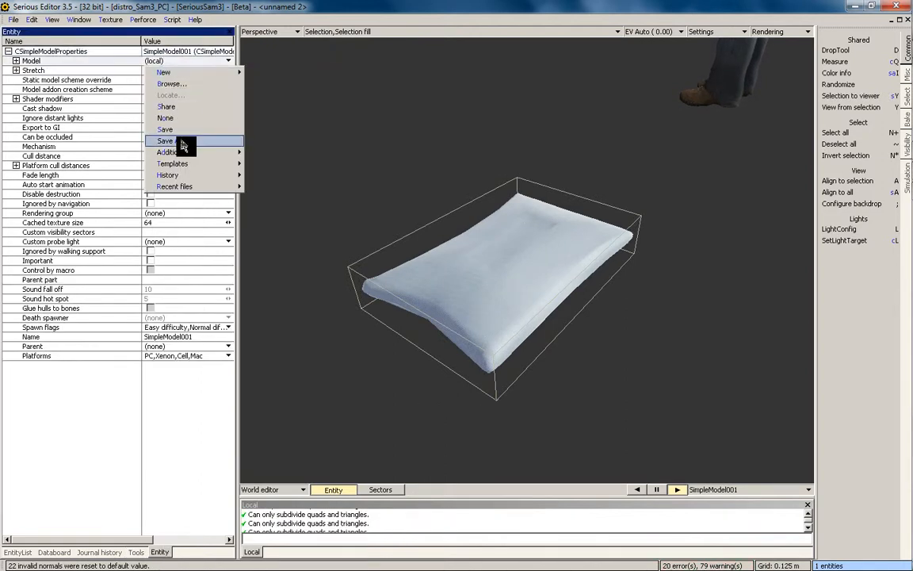
click(183, 141)
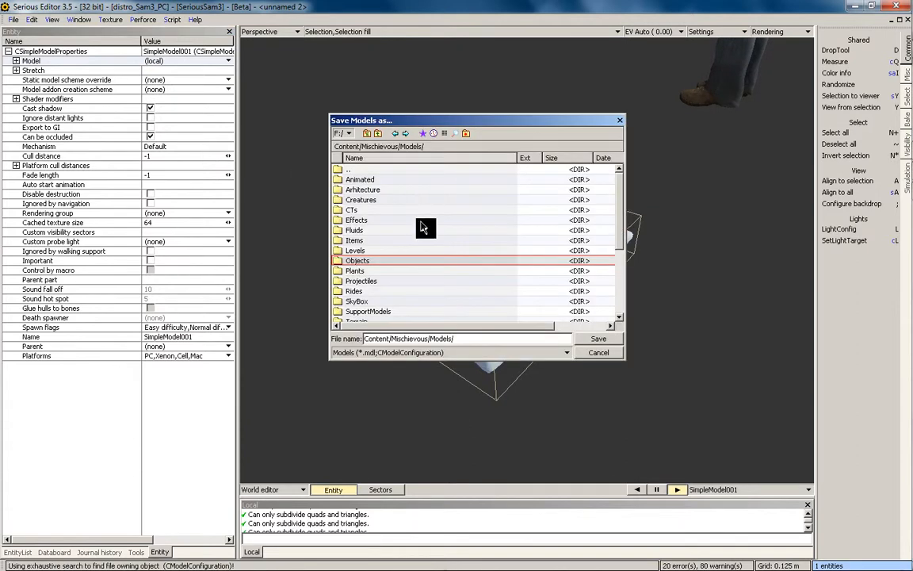
double_click(377, 262)
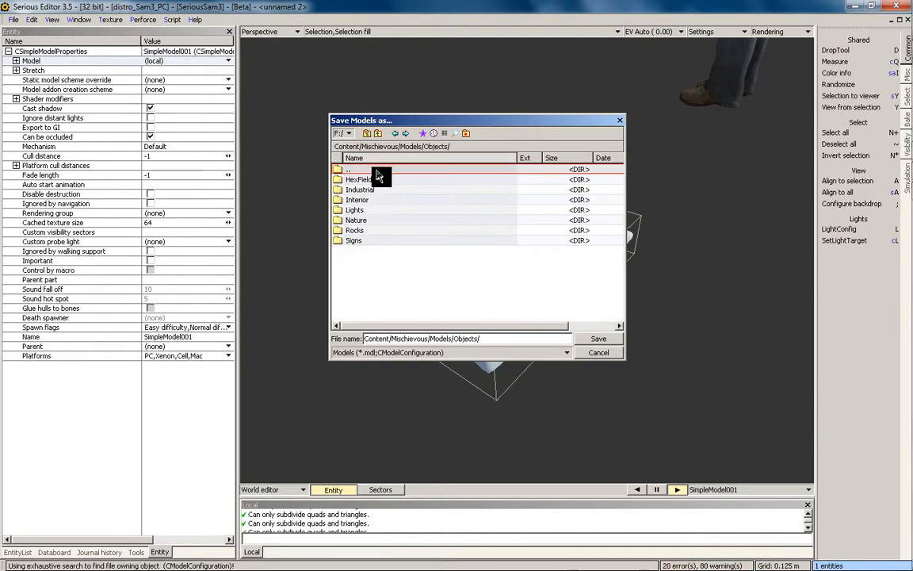
click(603, 354)
In the SedIT_TutorialRoomExample world, look up a chair's model file location
click(77, 22)
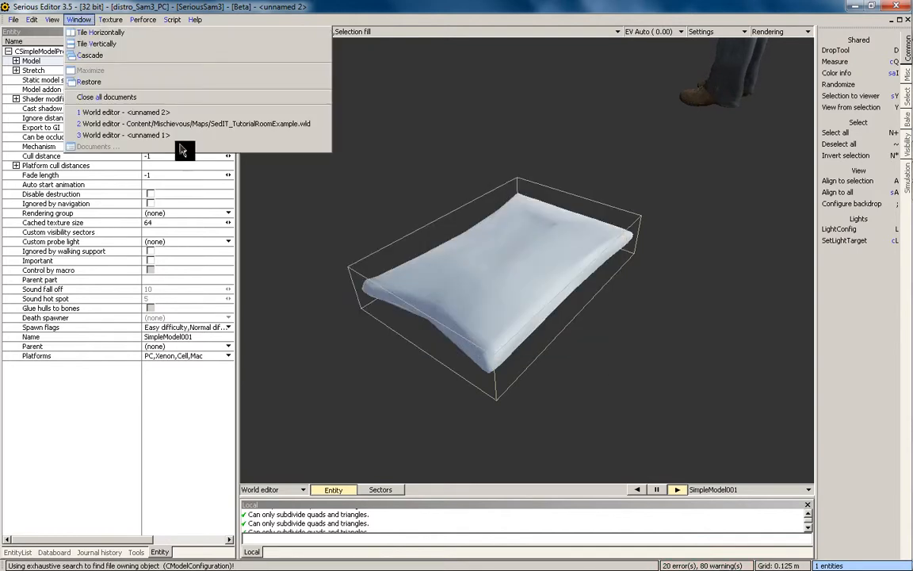
click(175, 136)
click(77, 19)
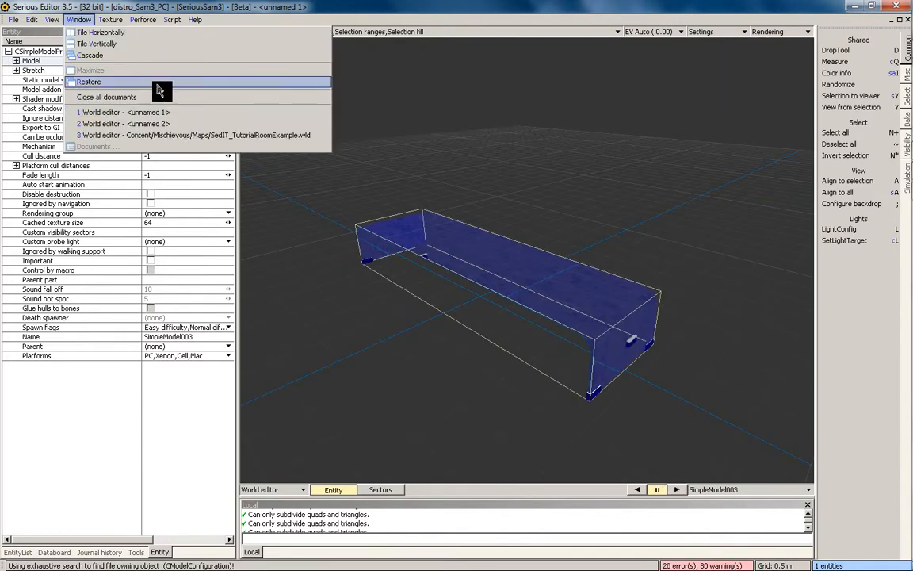
click(172, 134)
click(424, 251)
click(158, 60)
click(180, 96)
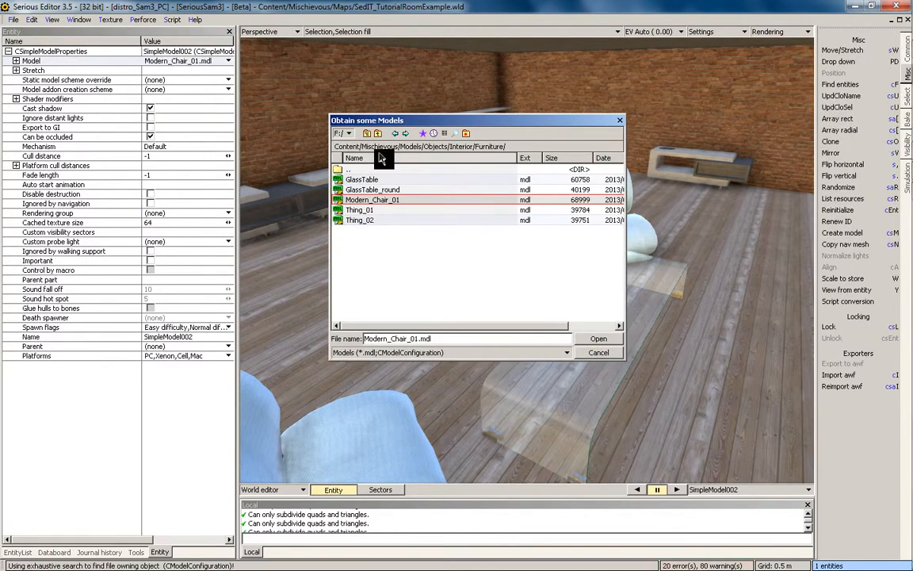
click(601, 355)
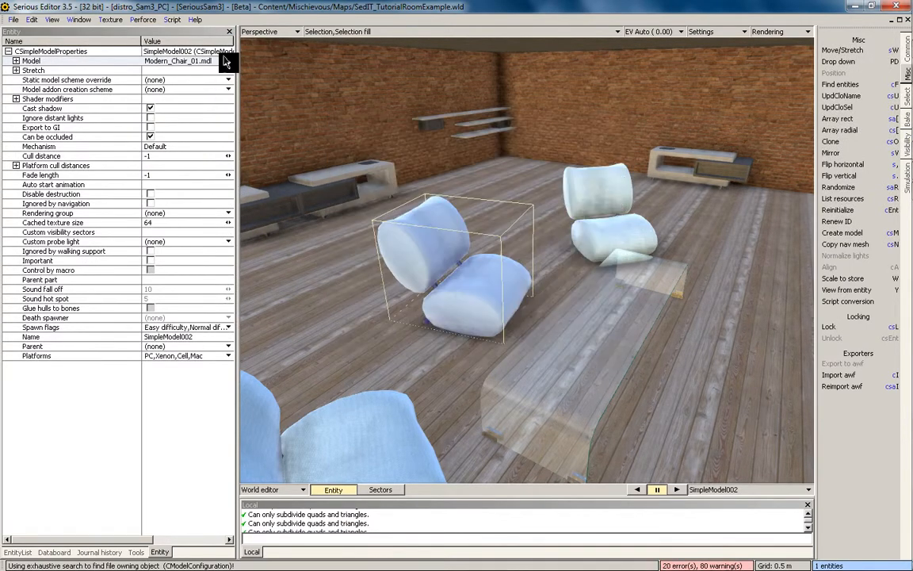
Back in the pillow's world, save its model as FailPillow_01.mdl in Furniture
click(81, 21)
click(147, 136)
click(80, 20)
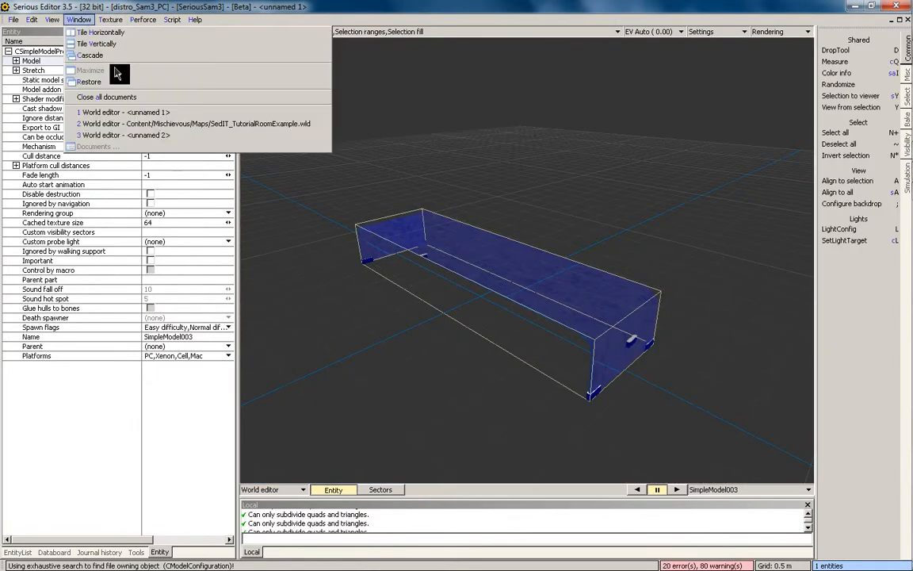
click(147, 130)
click(149, 62)
mouse_move(200, 161)
click(190, 140)
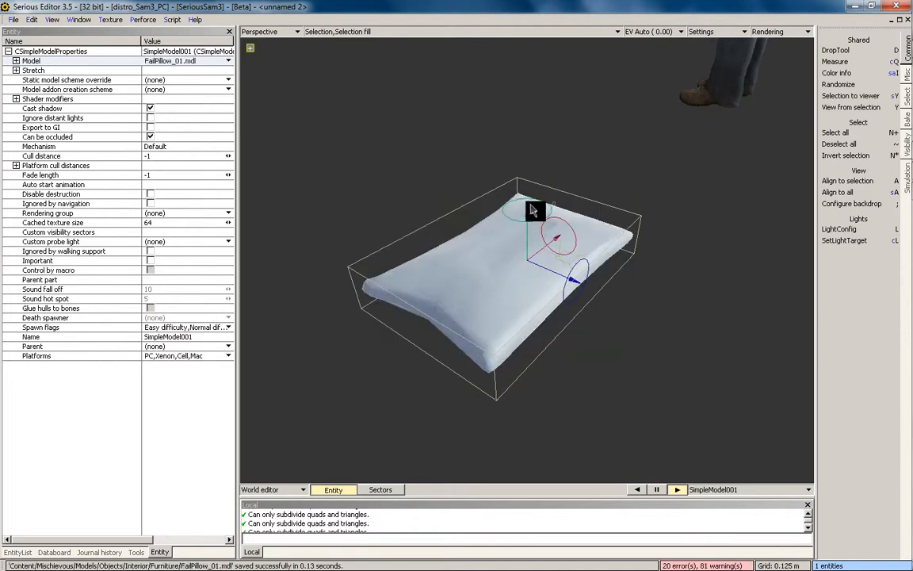
Paste the pillow onto the tutorial room floor, deselect it, and reopen the pillow's mesh editor
click(78, 19)
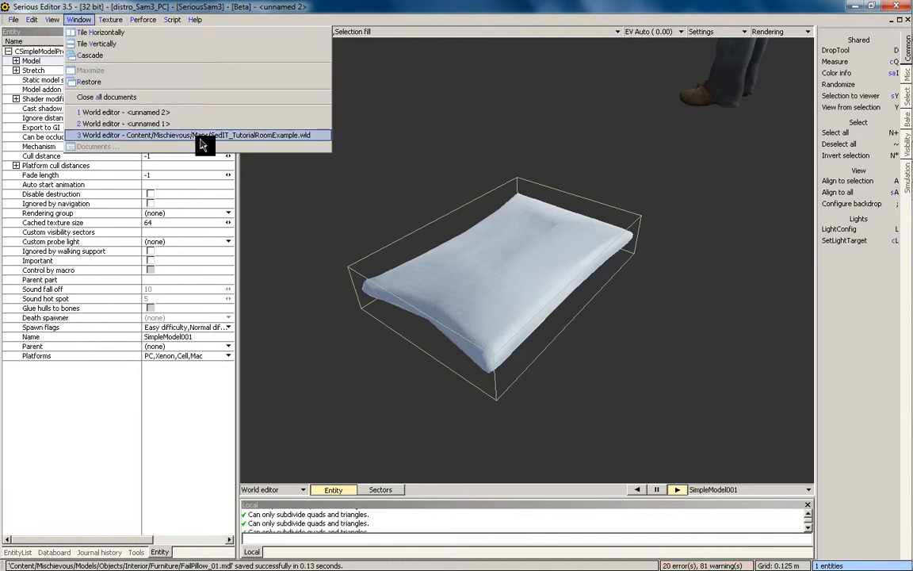
click(190, 138)
key(ctrl+v)
scroll(519, 394, up, 3)
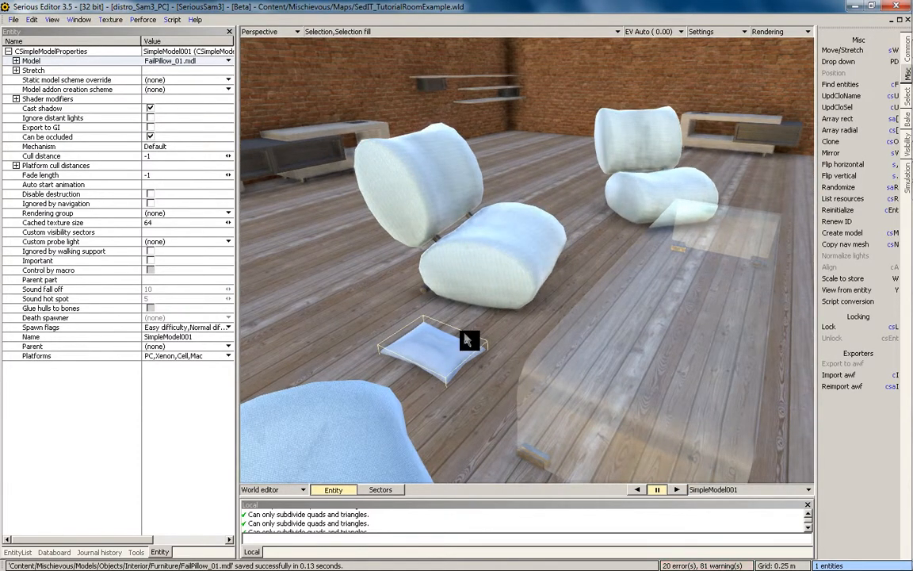
click(466, 279)
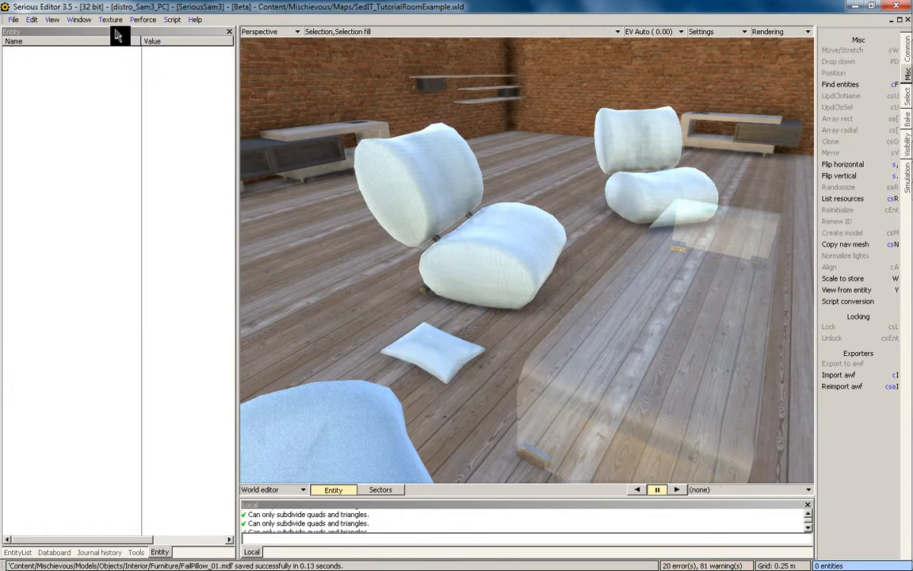
click(79, 20)
click(185, 127)
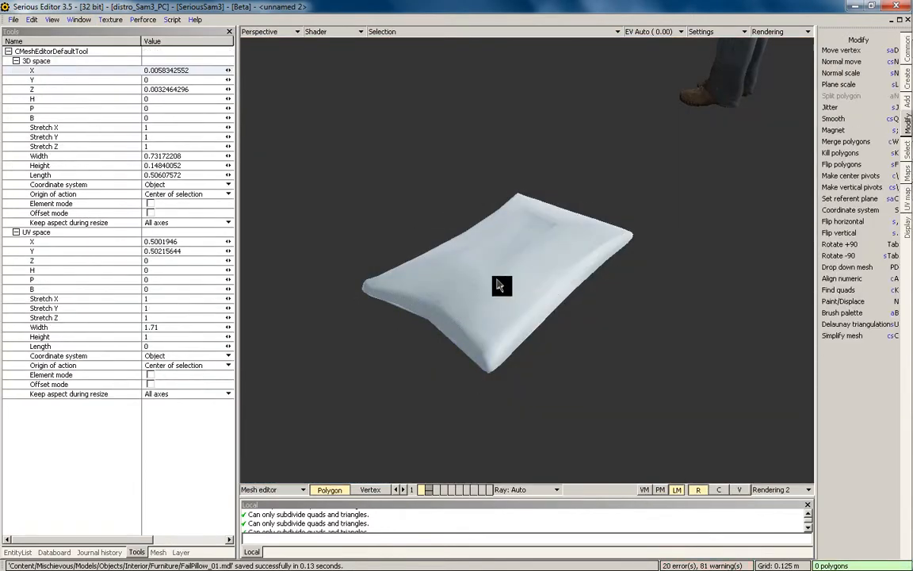
Select all the pillow's polygons and raise the mesh to Y 0.075
key(space)
key(a)
key(space)
key(p)
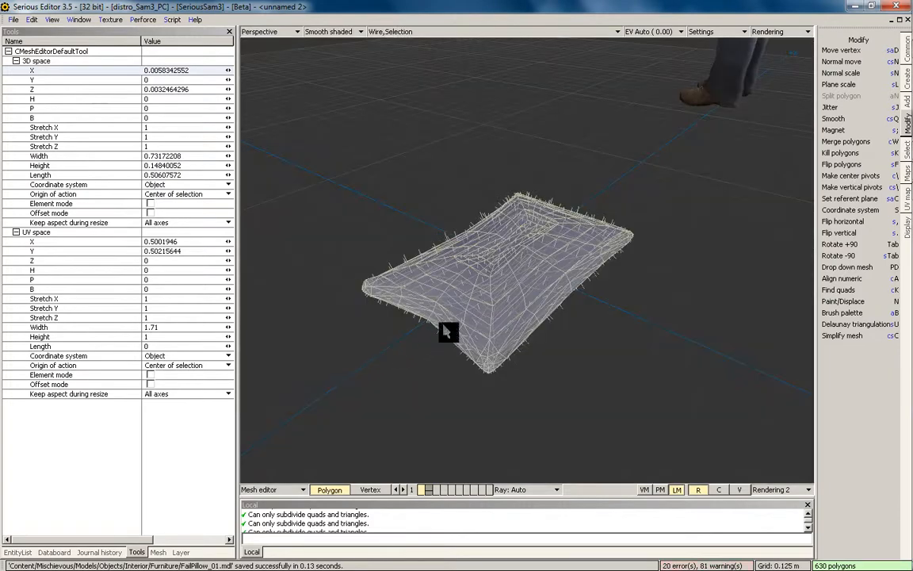
key(space)
key(z)
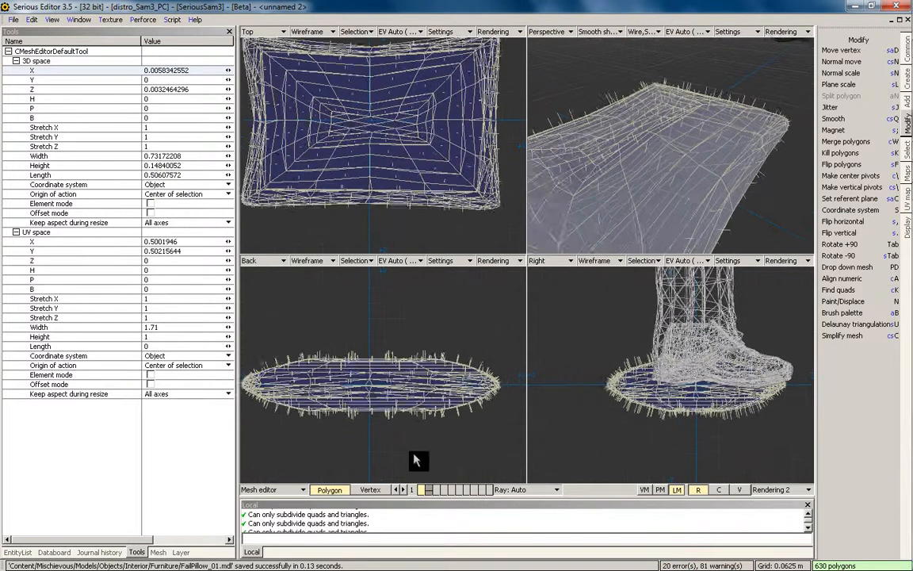
drag(384, 317, 386, 306)
Re-save the FailPillow_01 model from the world editor
key(Escape)
key(a)
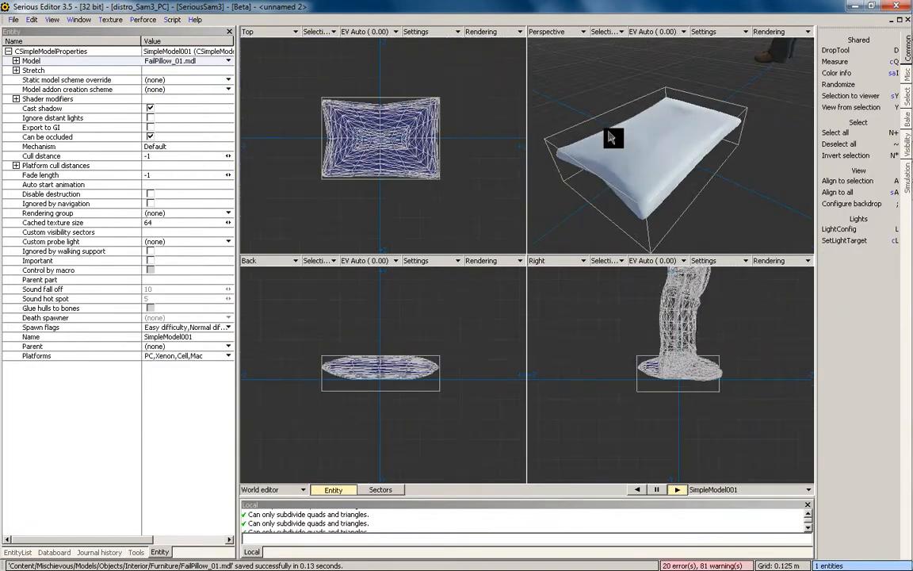
click(159, 62)
click(166, 129)
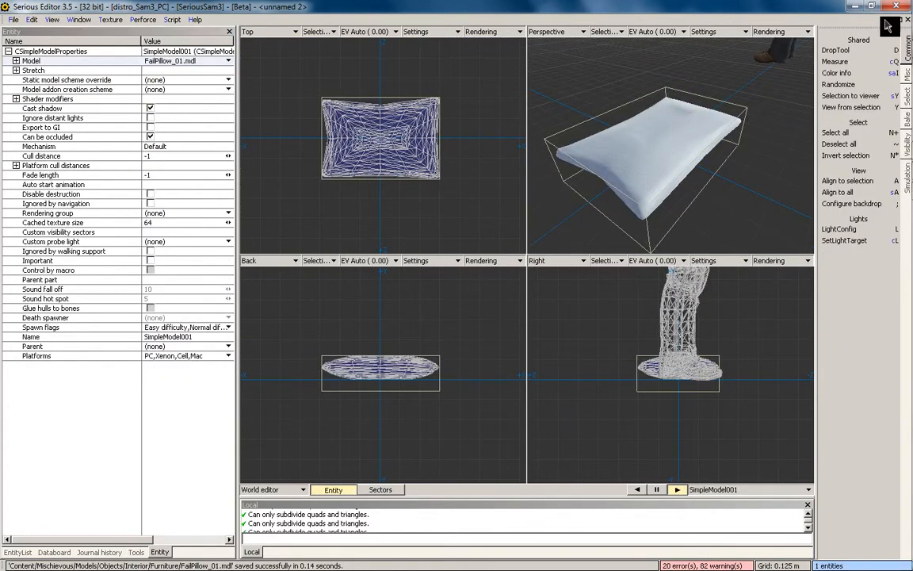
key(super)
click(830, 31)
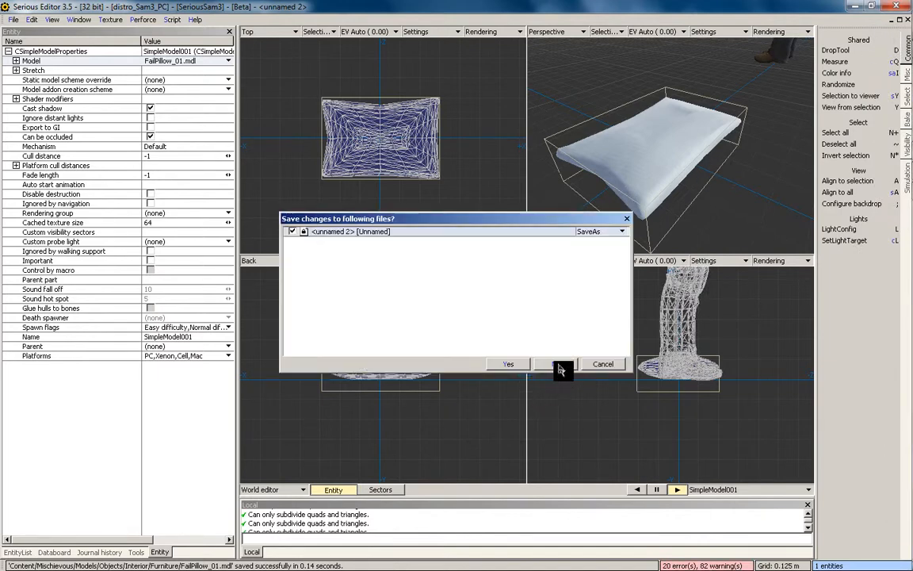
Close the pillow world without saving and position the pillow in front of the left chair
click(610, 361)
ctrl+drag(469, 328, 510, 301)
middle_drag(512, 369, 583, 191)
ctrl+drag(583, 191, 560, 294)
ctrl+drag(519, 341, 425, 392)
ctrl+drag(528, 231, 414, 369)
alt+drag(517, 319, 558, 290)
alt+right_drag(558, 291, 531, 392)
Raise all the pillow's layer 1 polygons to a vertical offset of 0.05
key(F4)
alt+drag(507, 399, 516, 352)
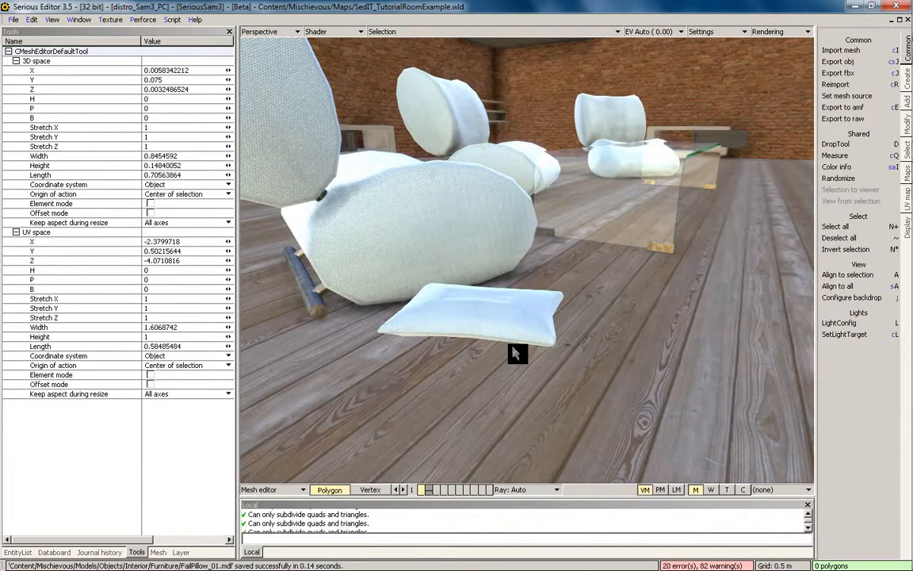
key(1)
key(KP_Add)
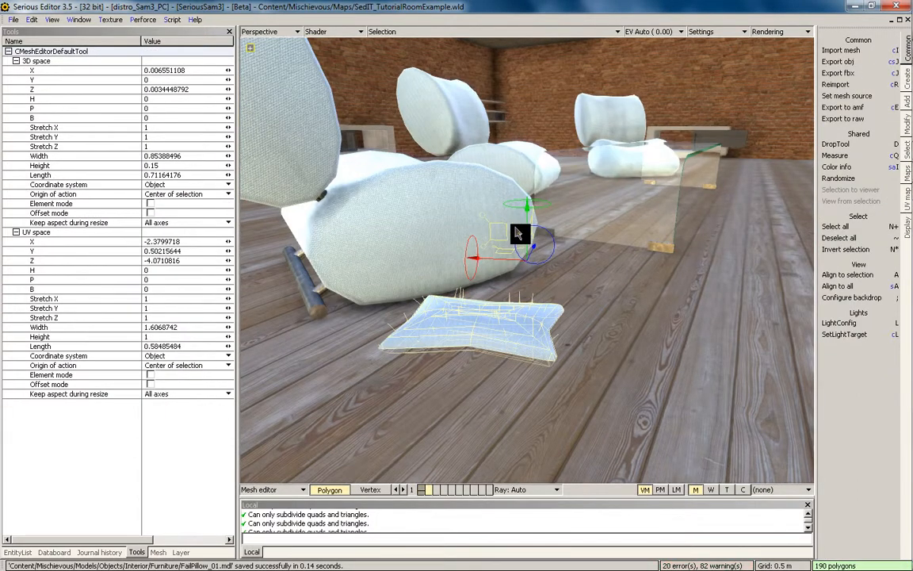
ctrl+drag(529, 215, 565, 267)
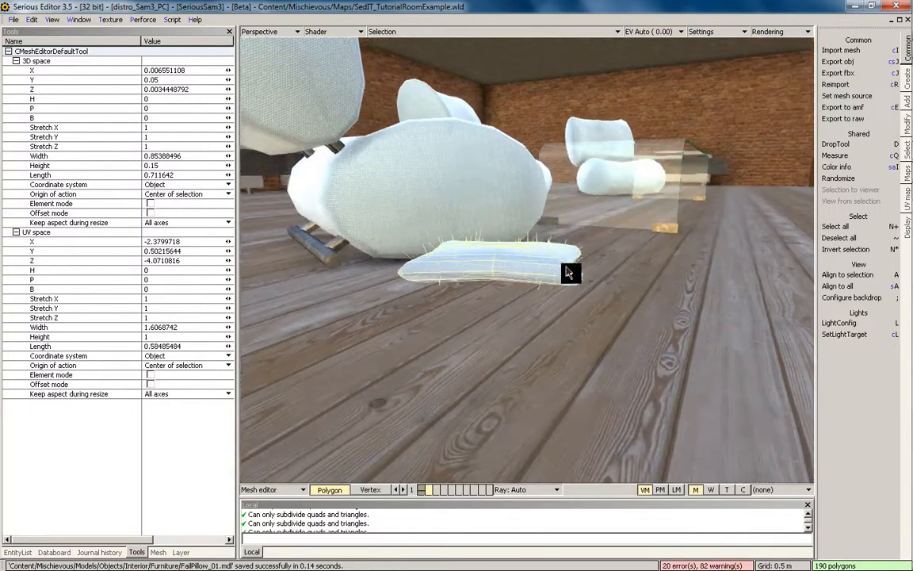
key(F4)
key(F4)
Check the mesh in four views, then paste a second pillow beside the first
key(space)
scroll(391, 468, up, 2)
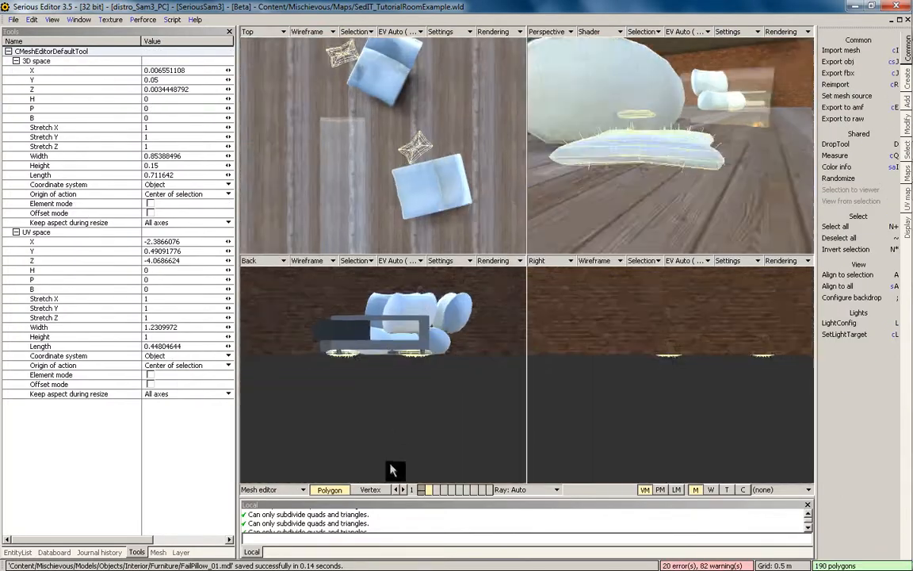
key(F4)
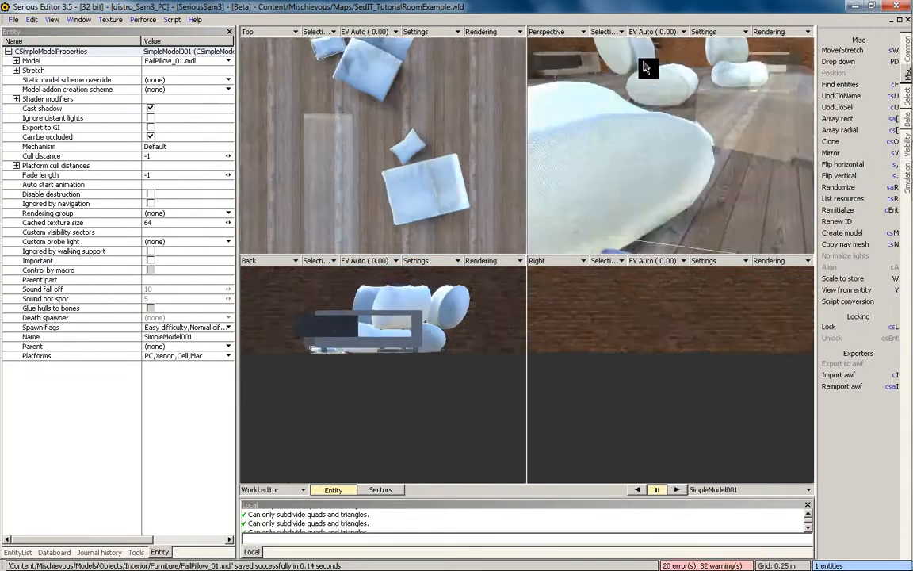
key(space)
key(ctrl+v)
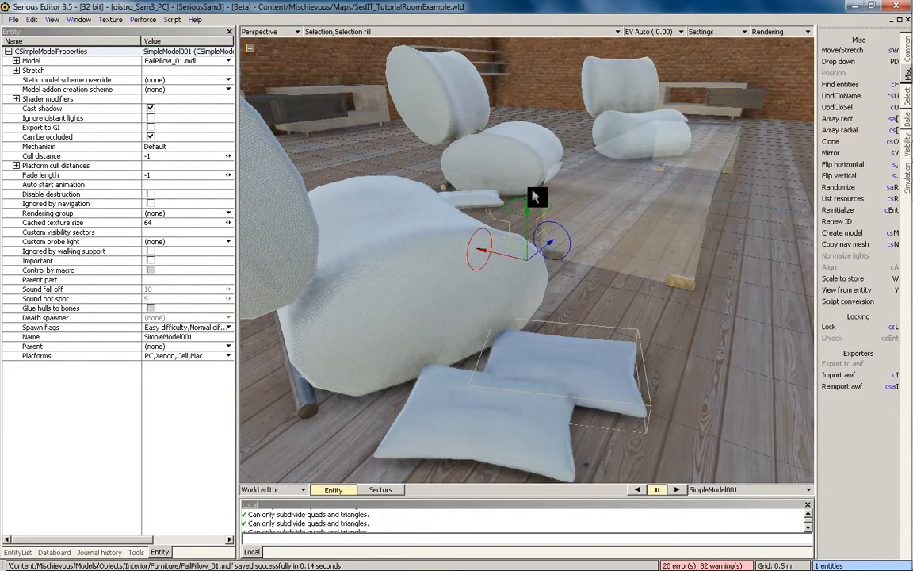
Finish rotating the current pillow copy beside the chair
drag(533, 199, 616, 265)
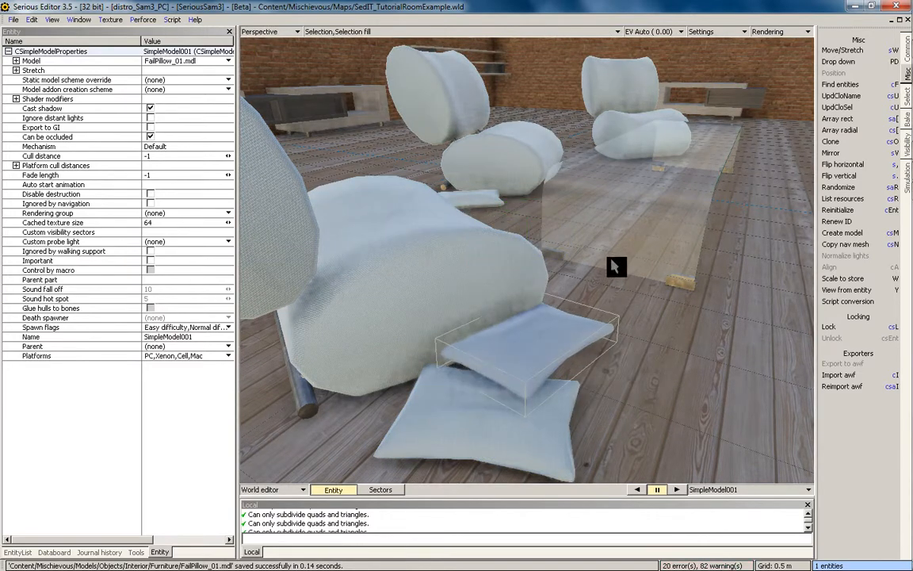
alt+right_drag(615, 265, 615, 360)
alt+drag(616, 360, 648, 293)
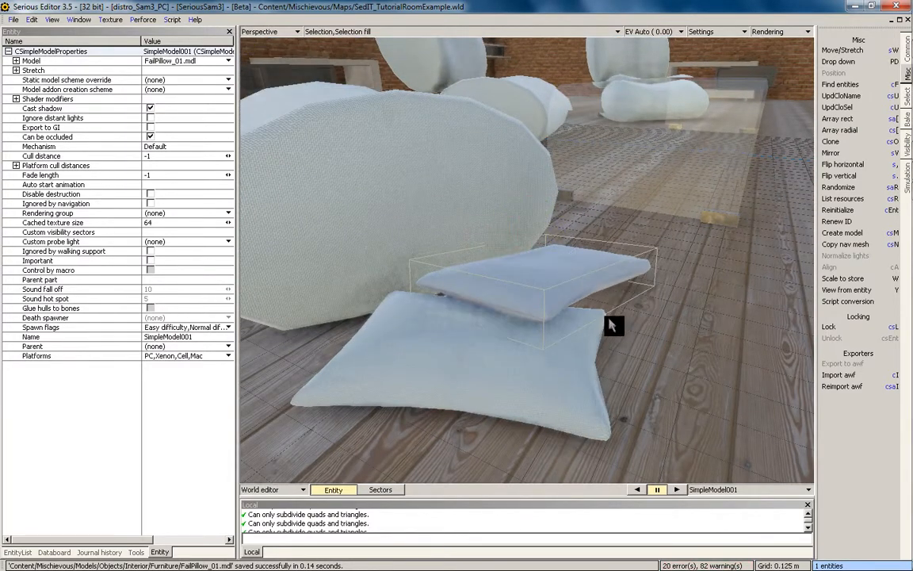
alt+right_drag(607, 318, 604, 265)
alt+drag(604, 265, 563, 336)
Paste fresh pillow copies, replacing a misplaced one, and rotate them into a stack in front of the chair
key(ctrl+v)
drag(639, 344, 619, 333)
key(Delete)
key(ctrl+v)
alt+drag(532, 362, 547, 342)
drag(547, 342, 621, 339)
click(468, 309)
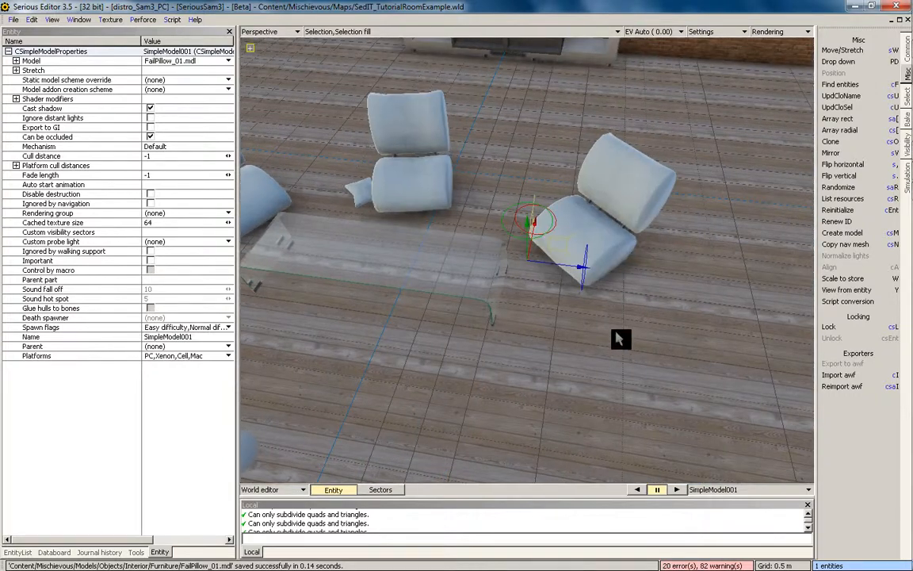
mouse_move(692, 298)
alt+mouse_down()
mouse_move(603, 253)
mouse_move(593, 322)
mouse_move(632, 304)
mouse_move(599, 441)
mouse_move(467, 302)
mouse_move(508, 247)
mouse_move(467, 267)
mouse_move(467, 299)
mouse_move(512, 332)
mouse_move(607, 356)
mouse_move(555, 357)
mouse_move(616, 280)
mouse_move(578, 315)
mouse_move(597, 345)
mouse_move(458, 185)
alt+mouse_up()
drag(527, 213, 454, 253)
Paste a pillow copy near the wall cabinets and turn it to a new orientation
alt+drag(454, 253, 530, 261)
alt+right_drag(541, 308, 572, 164)
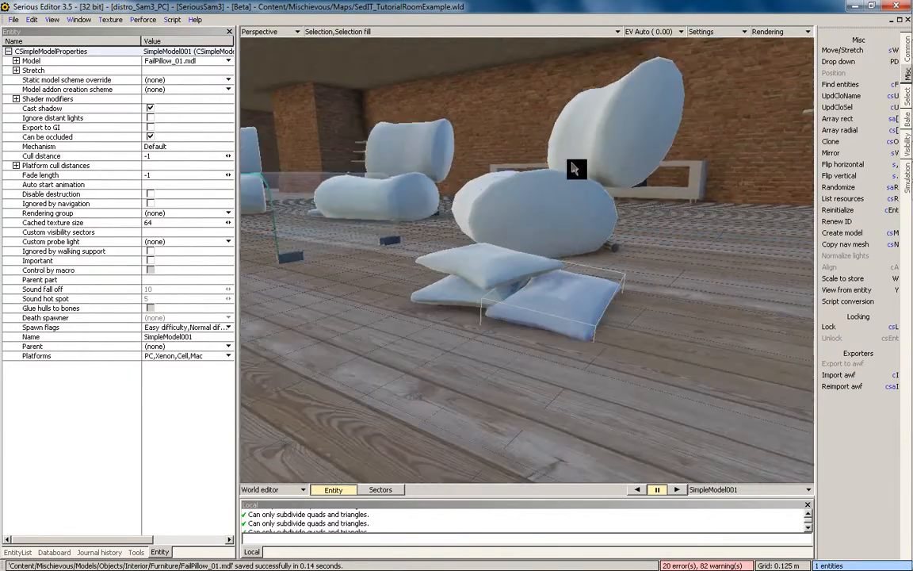
alt+drag(573, 164, 520, 304)
alt+right_drag(521, 304, 652, 190)
alt+drag(652, 191, 545, 303)
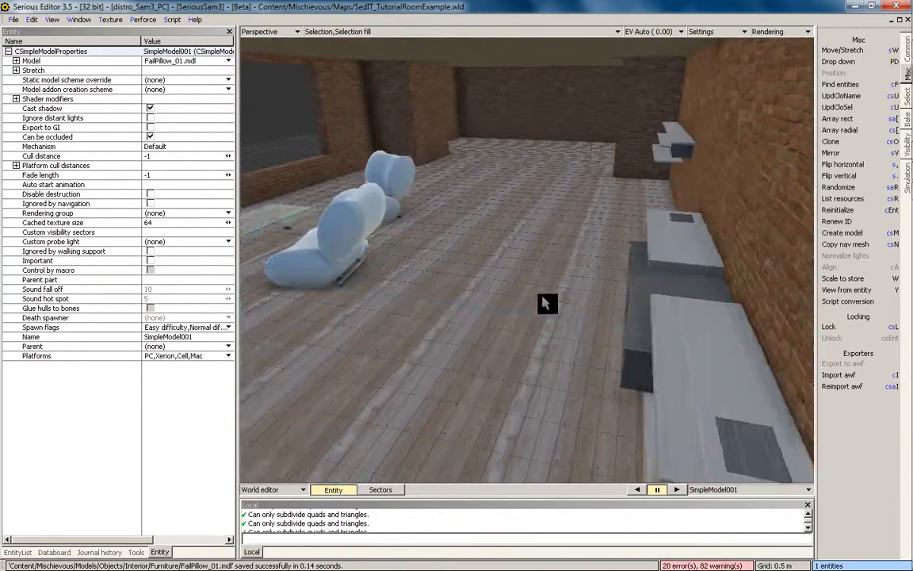
alt+right_drag(544, 302, 561, 260)
alt+drag(560, 260, 604, 429)
key(ctrl+v)
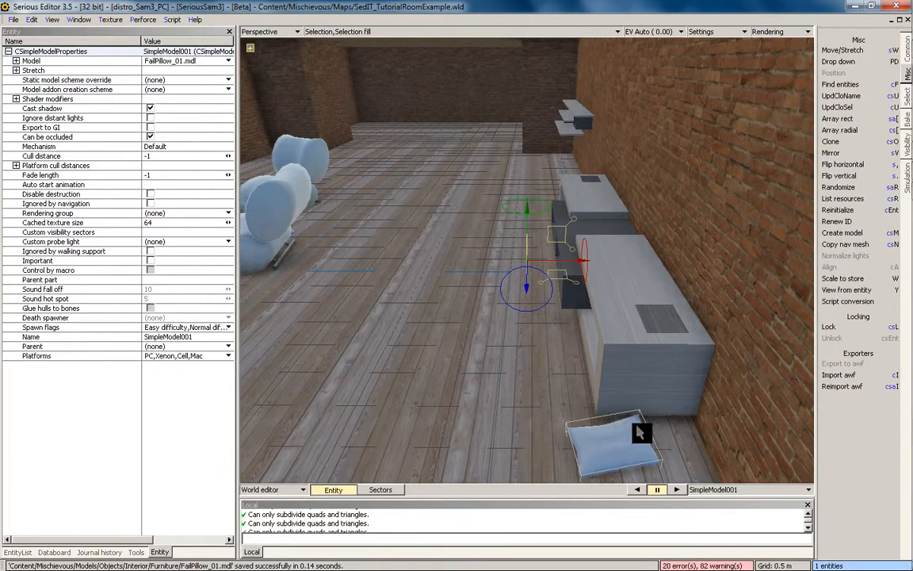
alt+middle_drag(638, 433, 621, 409)
mouse_move(538, 214)
mouse_down()
mouse_move(672, 387)
mouse_move(606, 381)
mouse_move(573, 261)
mouse_move(520, 305)
mouse_move(589, 257)
mouse_move(447, 318)
mouse_move(506, 331)
mouse_move(532, 229)
mouse_up()
drag(622, 223, 473, 310)
Move a pillow off the stack to lie in front of it, turning it slightly
drag(507, 363, 450, 365)
drag(493, 406, 547, 397)
drag(547, 396, 564, 398)
drag(545, 214, 674, 226)
alt+drag(674, 226, 670, 363)
mouse_move(670, 363)
mouse_down()
mouse_move(692, 368)
mouse_move(672, 378)
mouse_up()
alt+drag(595, 389, 559, 274)
click(505, 357)
click(595, 383)
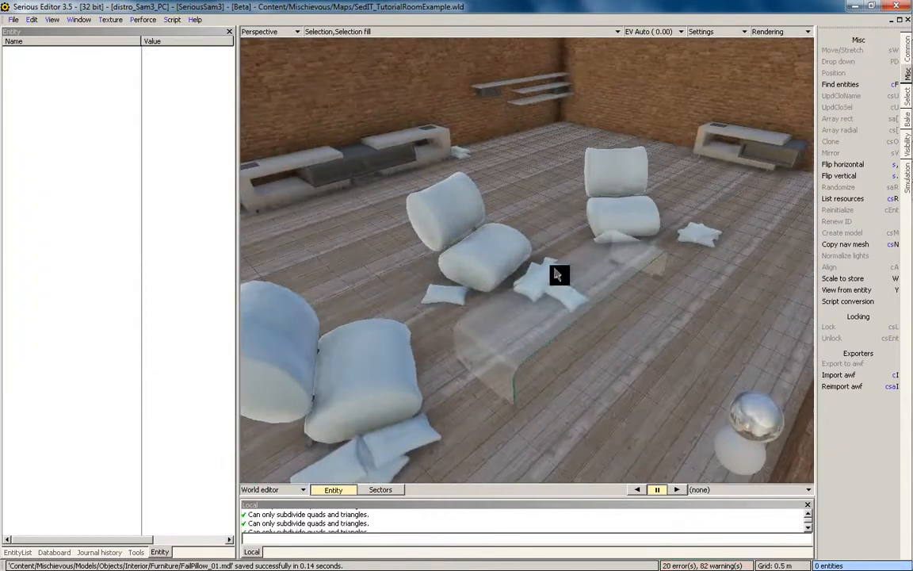
alt+right_drag(559, 274, 589, 186)
alt+drag(589, 185, 634, 191)
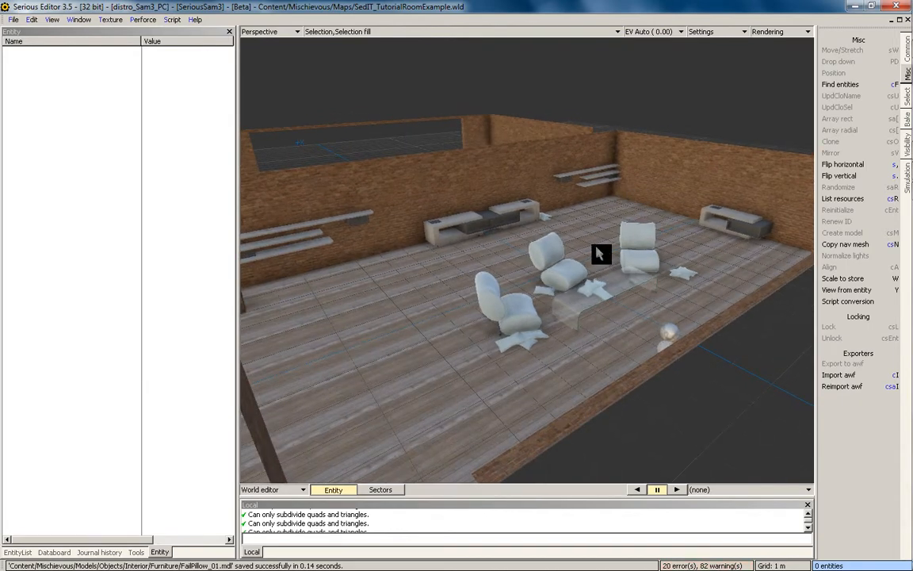
alt+drag(600, 253, 591, 285)
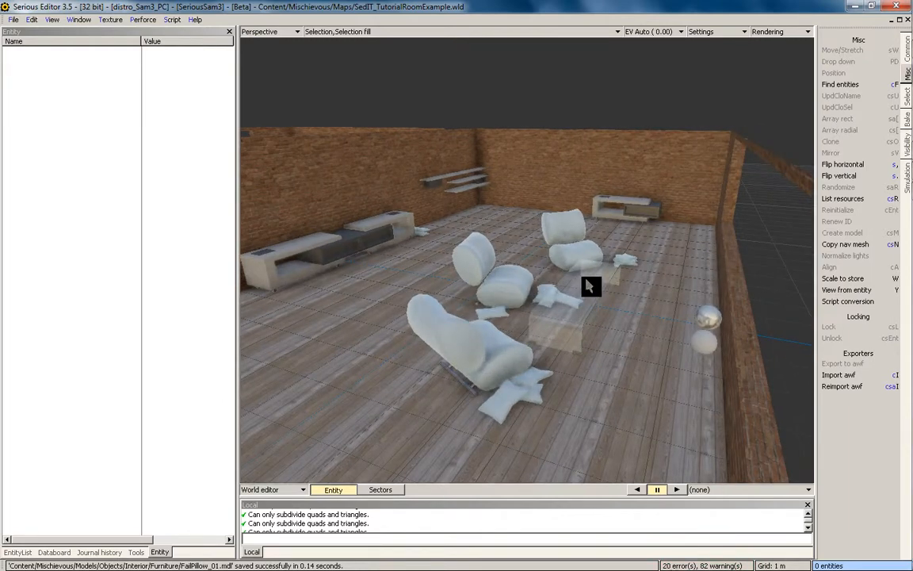
alt+drag(555, 234, 603, 218)
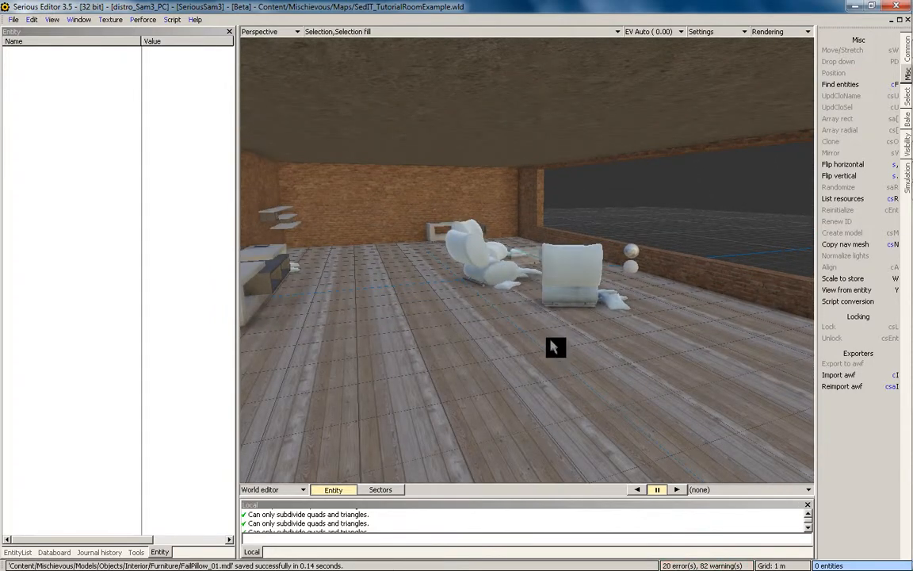
alt+drag(596, 252, 574, 296)
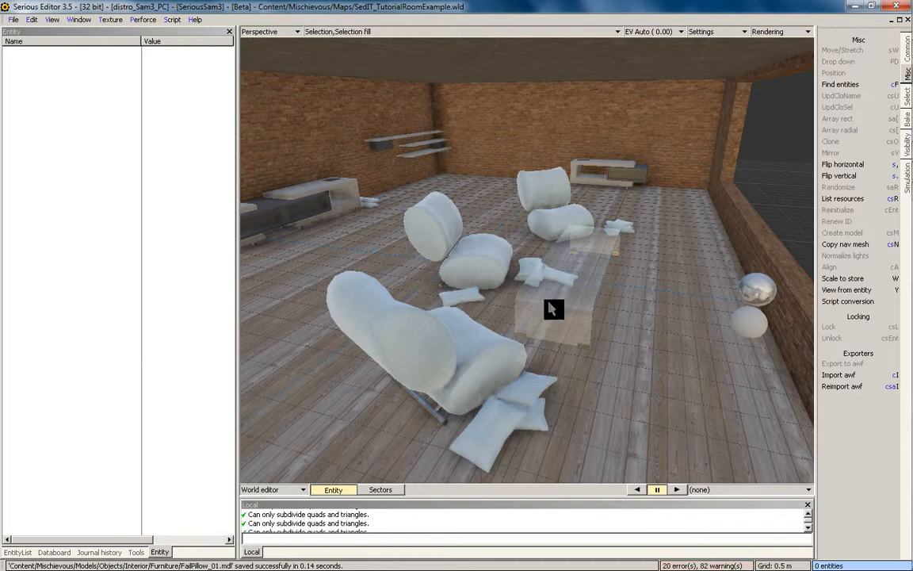
middle_drag(550, 303, 710, 293)
middle_drag(547, 269, 525, 293)
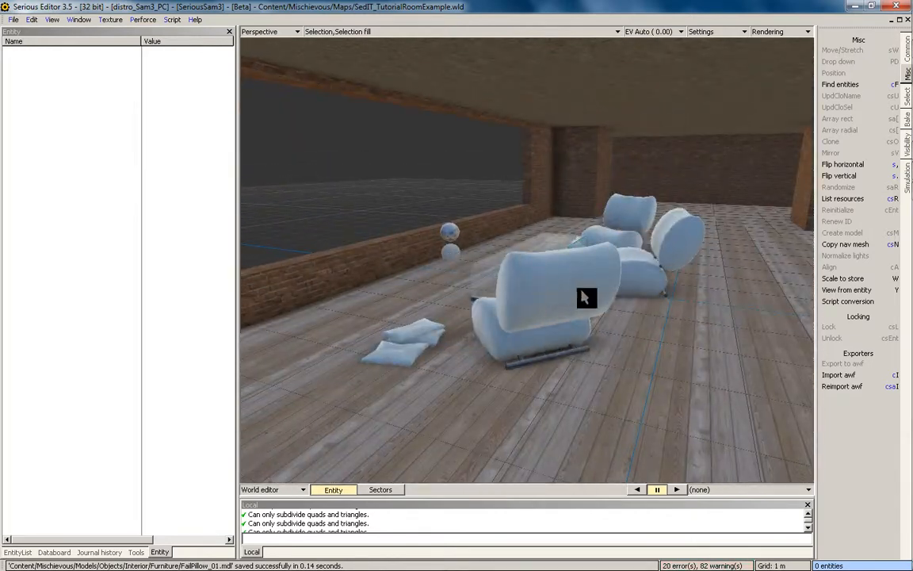
middle_drag(600, 296, 465, 330)
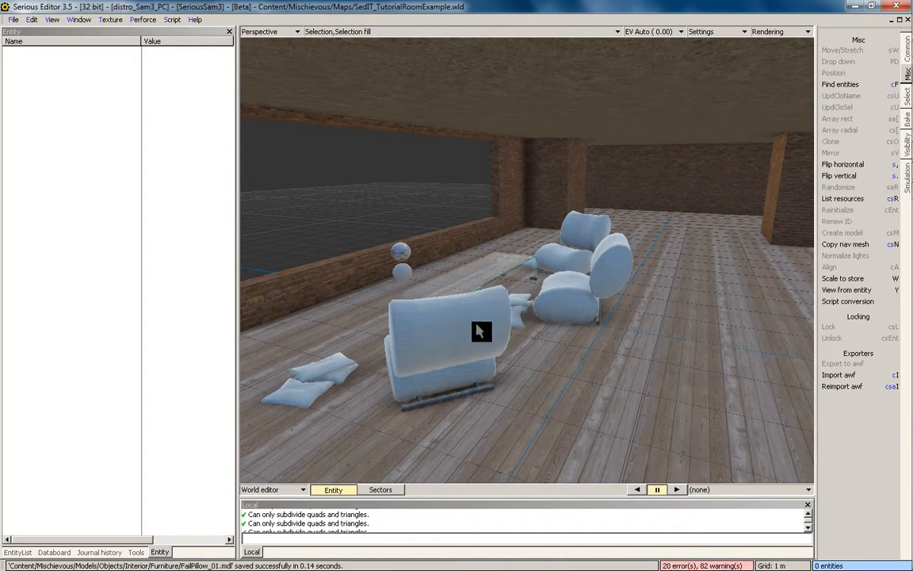
middle_drag(551, 240, 591, 285)
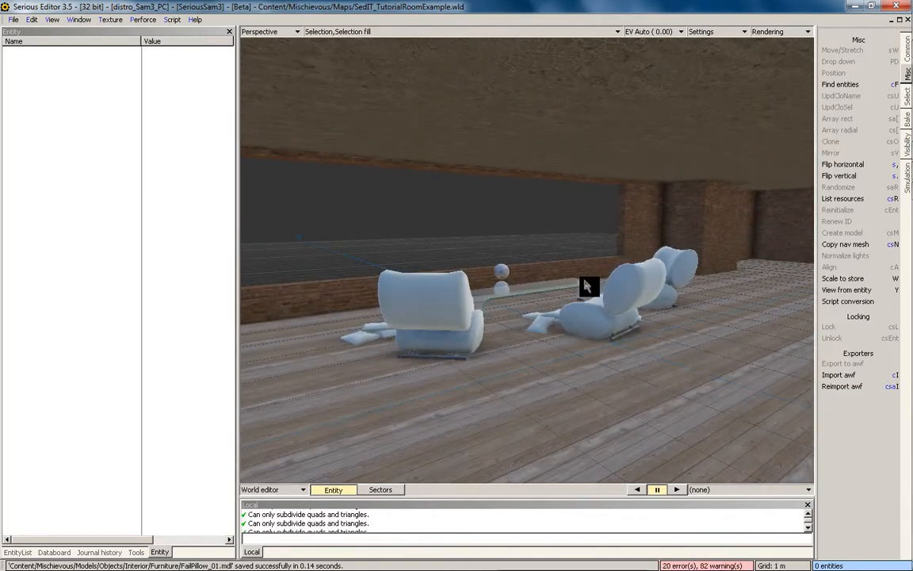